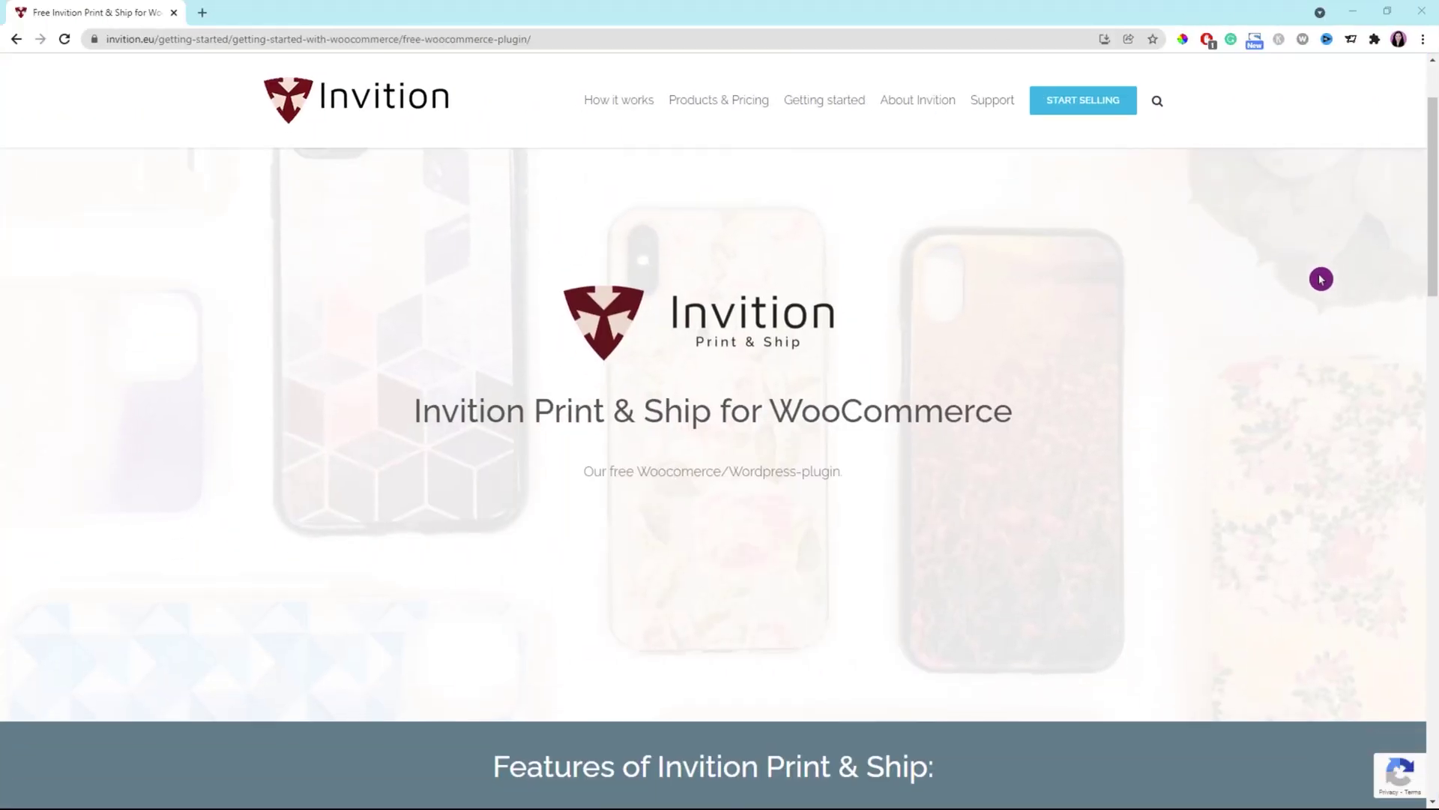
# Examine the Invition Print & Ship plugin features and the UV-printing section of the page on how the printing works.
pyautogui.scroll(-2, 1321, 279)
pyautogui.scroll(-7, 1321, 279)
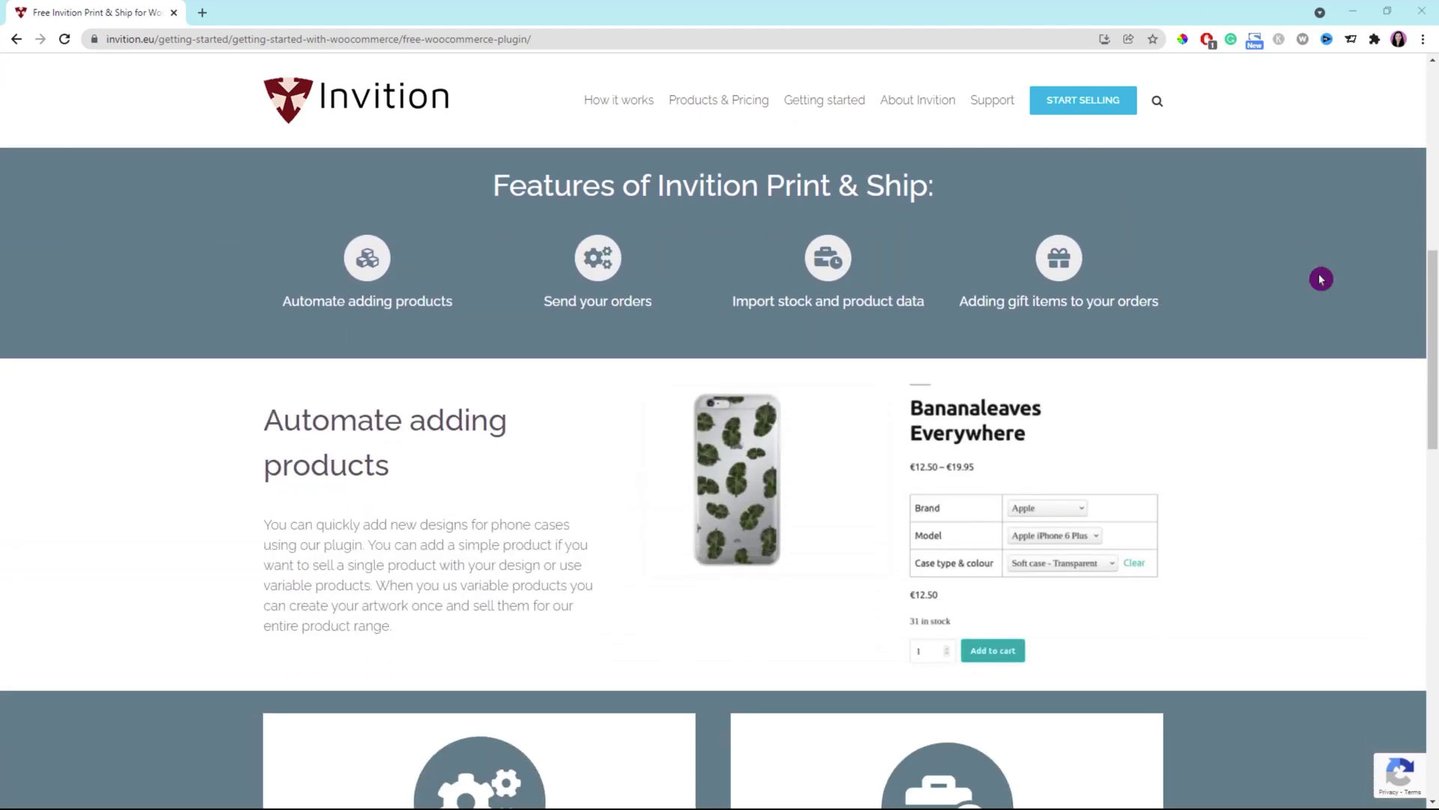
pyautogui.scroll(-6, 1321, 279)
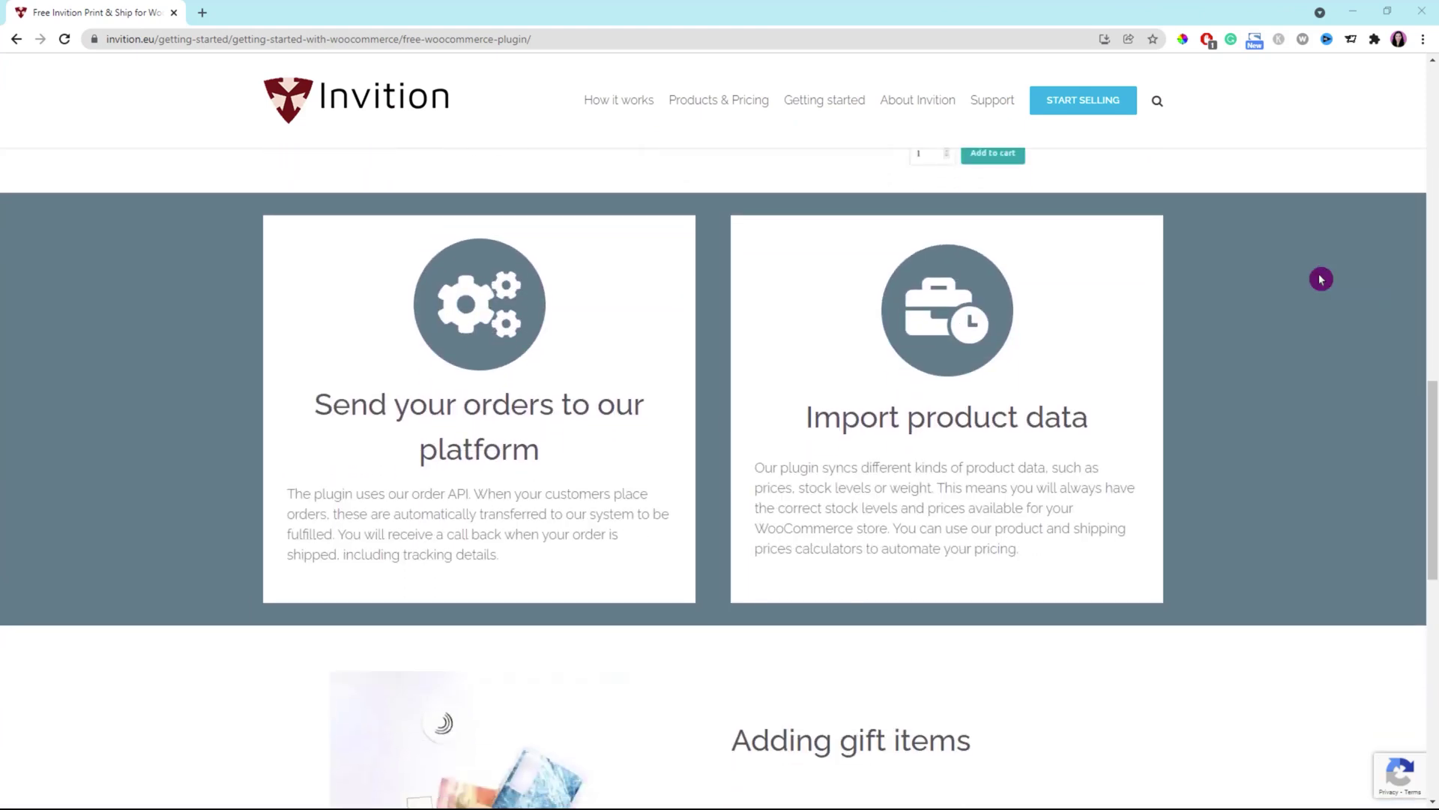
pyautogui.scroll(-5, 1321, 279)
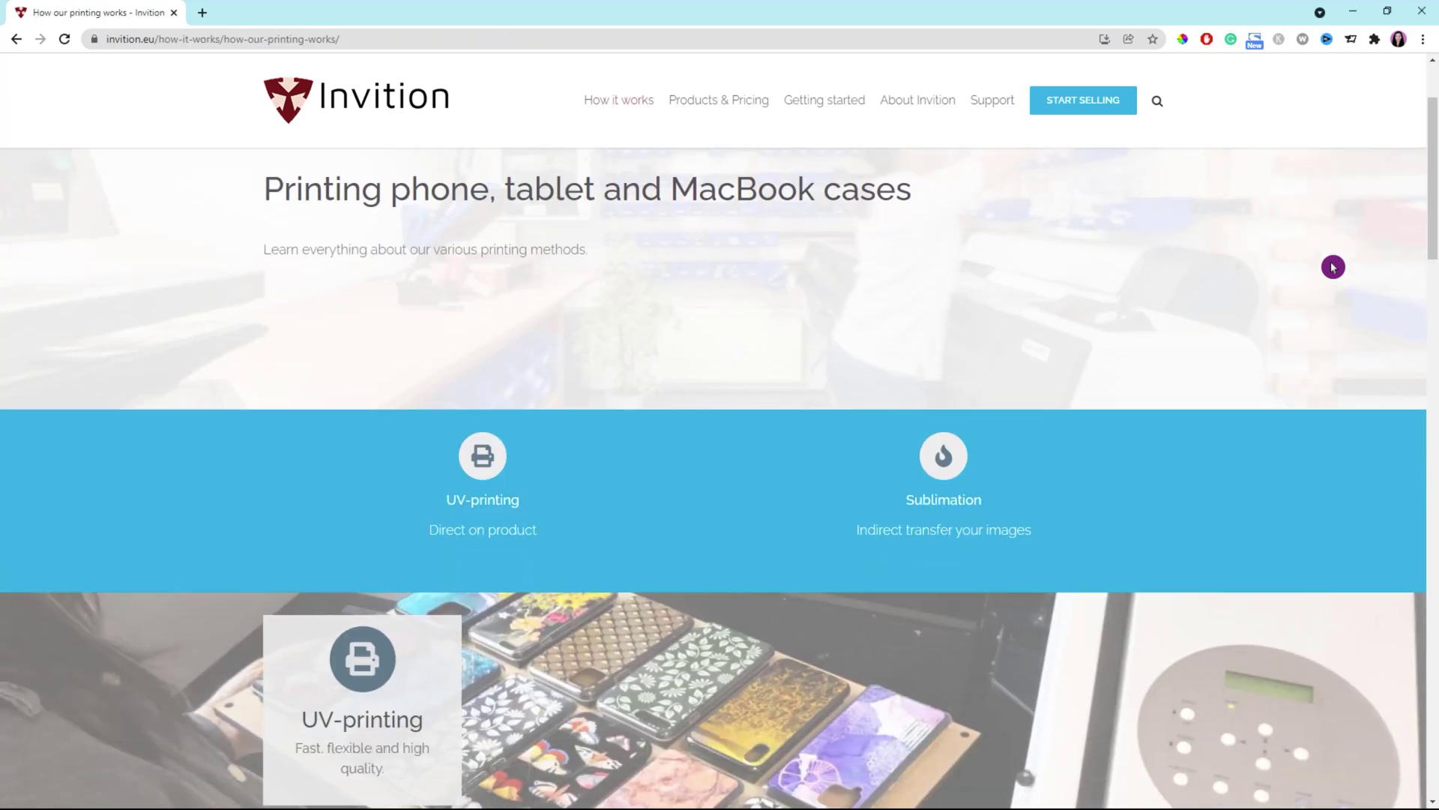
pyautogui.scroll(-2, 1330, 261)
pyautogui.scroll(-8, 1333, 267)
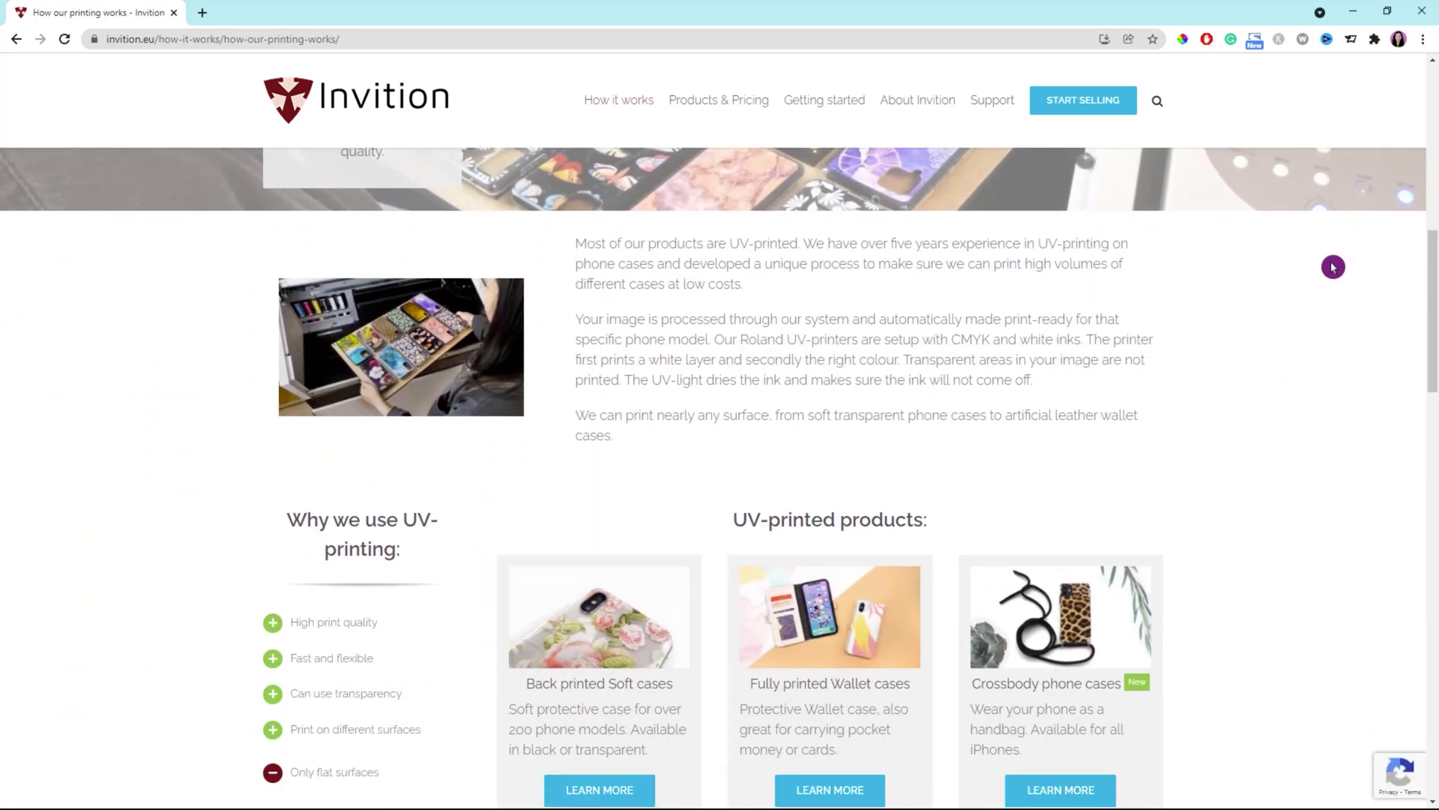
pyautogui.scroll(-2, 1333, 267)
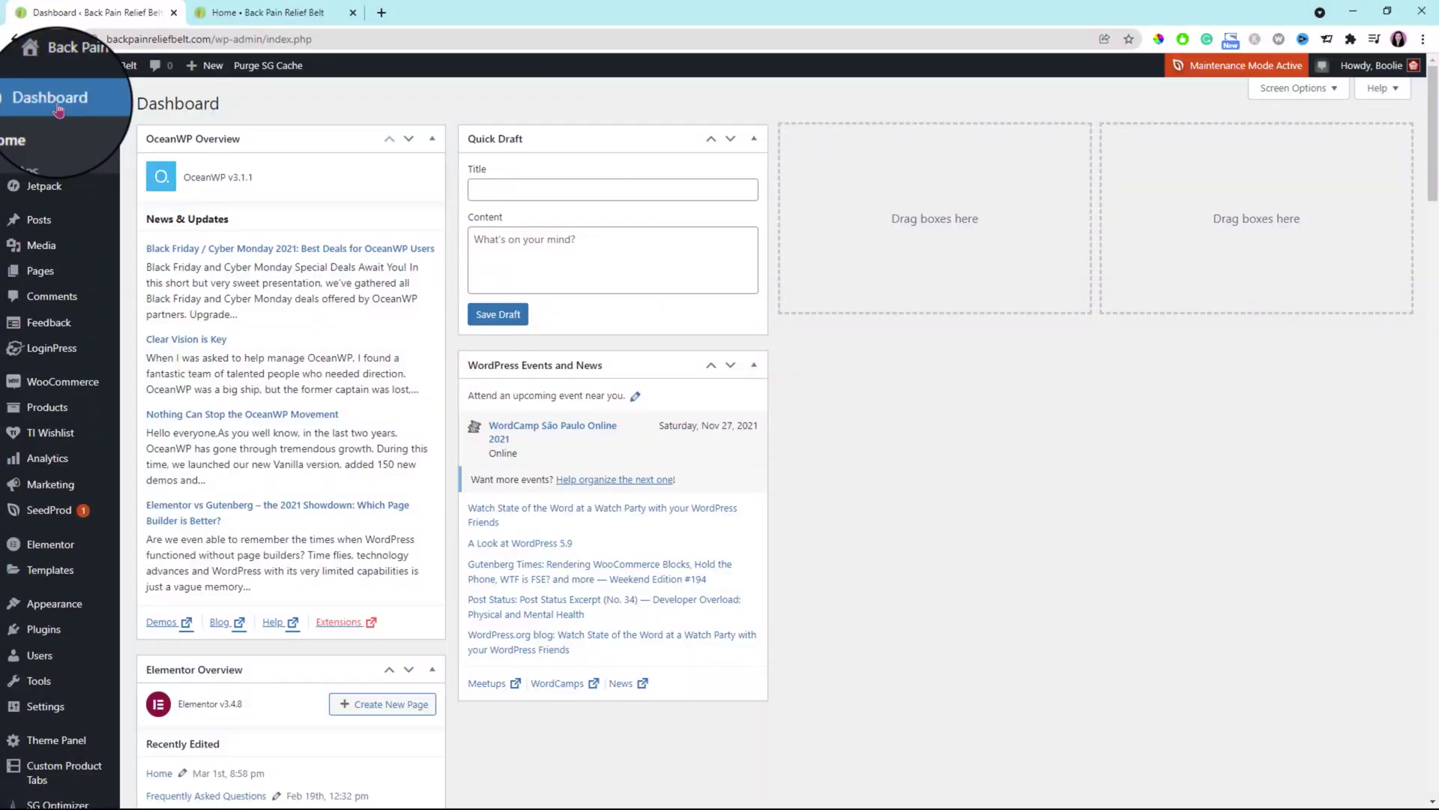
# Search the new plugins for "invition print and ship", then install and activate the Invition Print & Ship plugin.
pyautogui.click(51, 634)
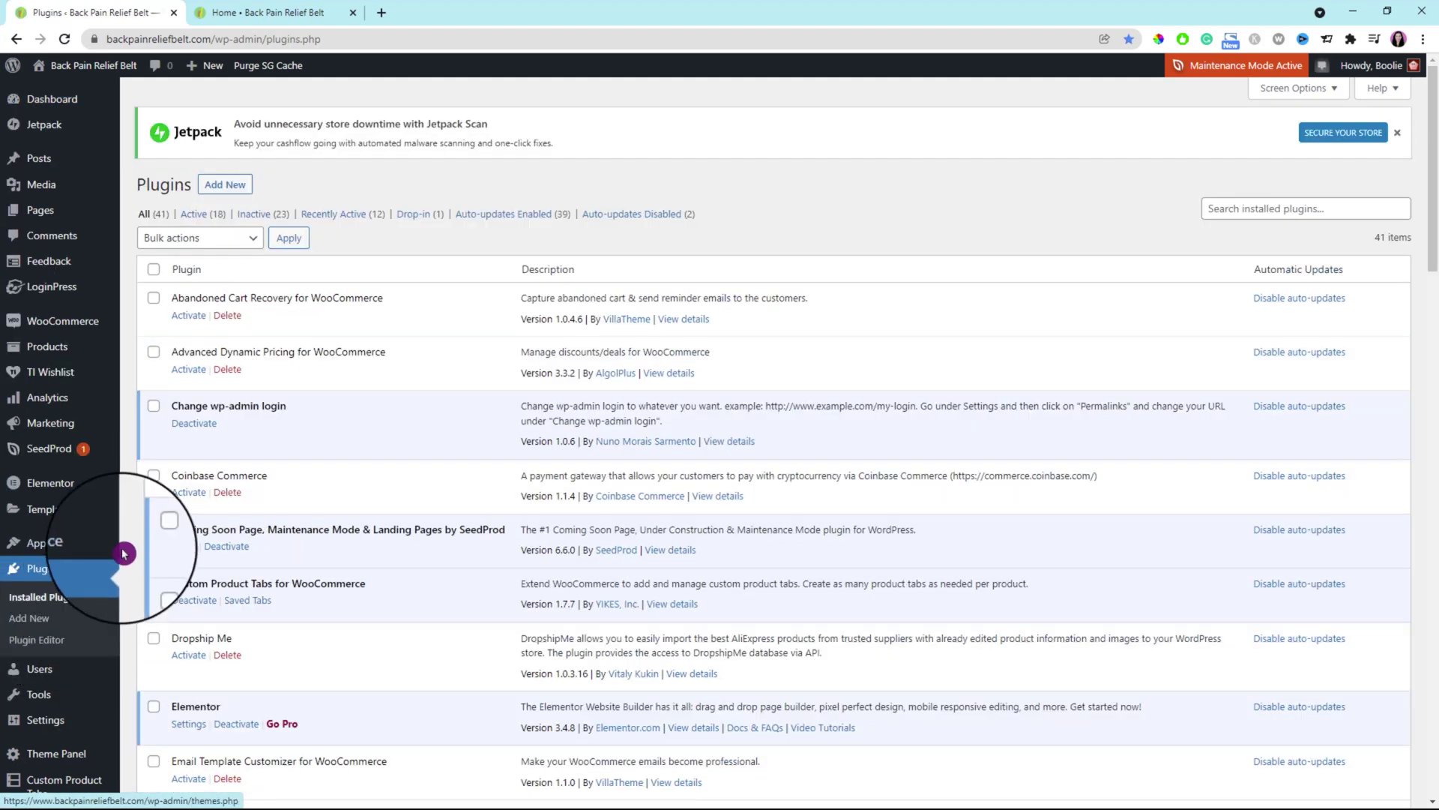
pyautogui.click(225, 186)
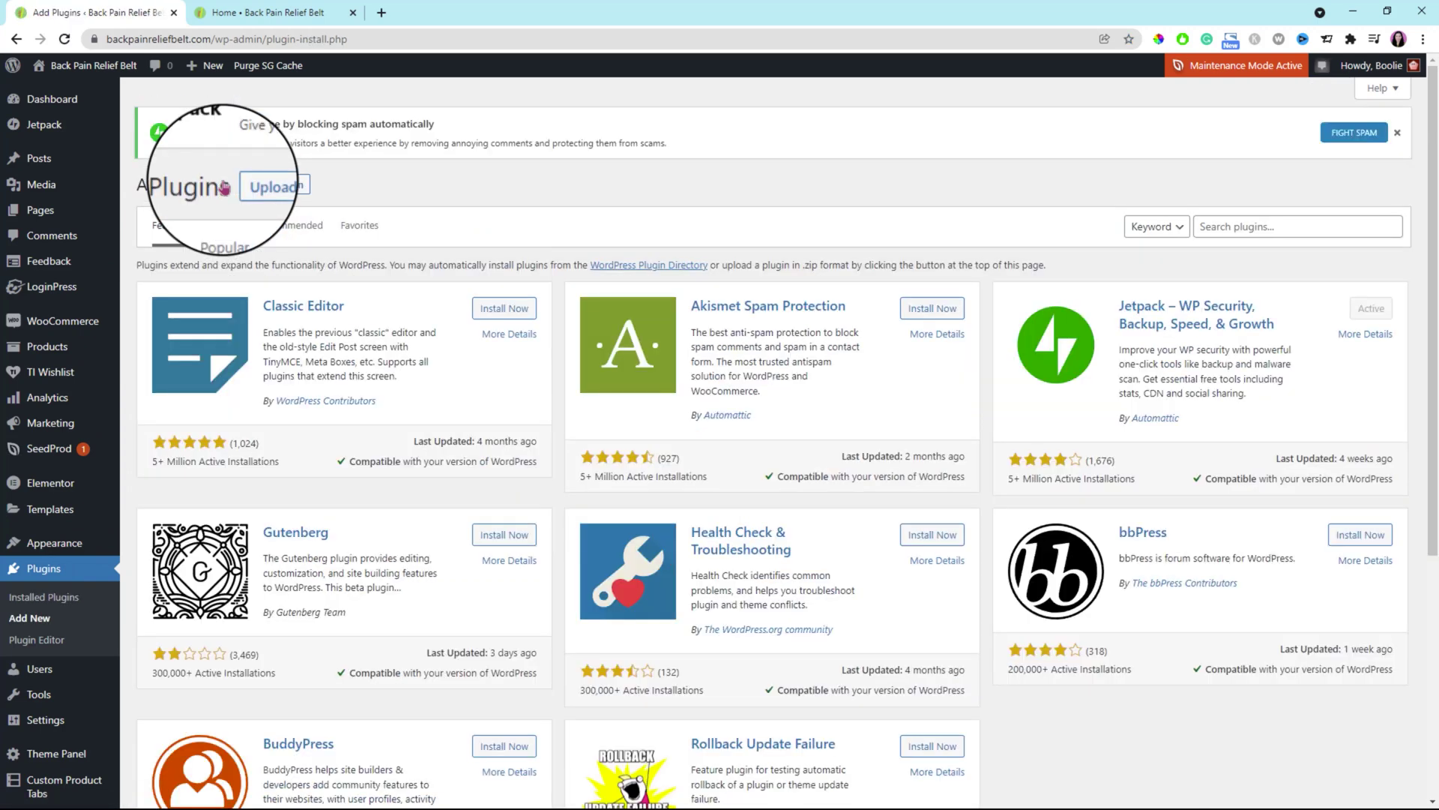
pyautogui.click(1236, 224)
pyautogui.write('invition print and s')
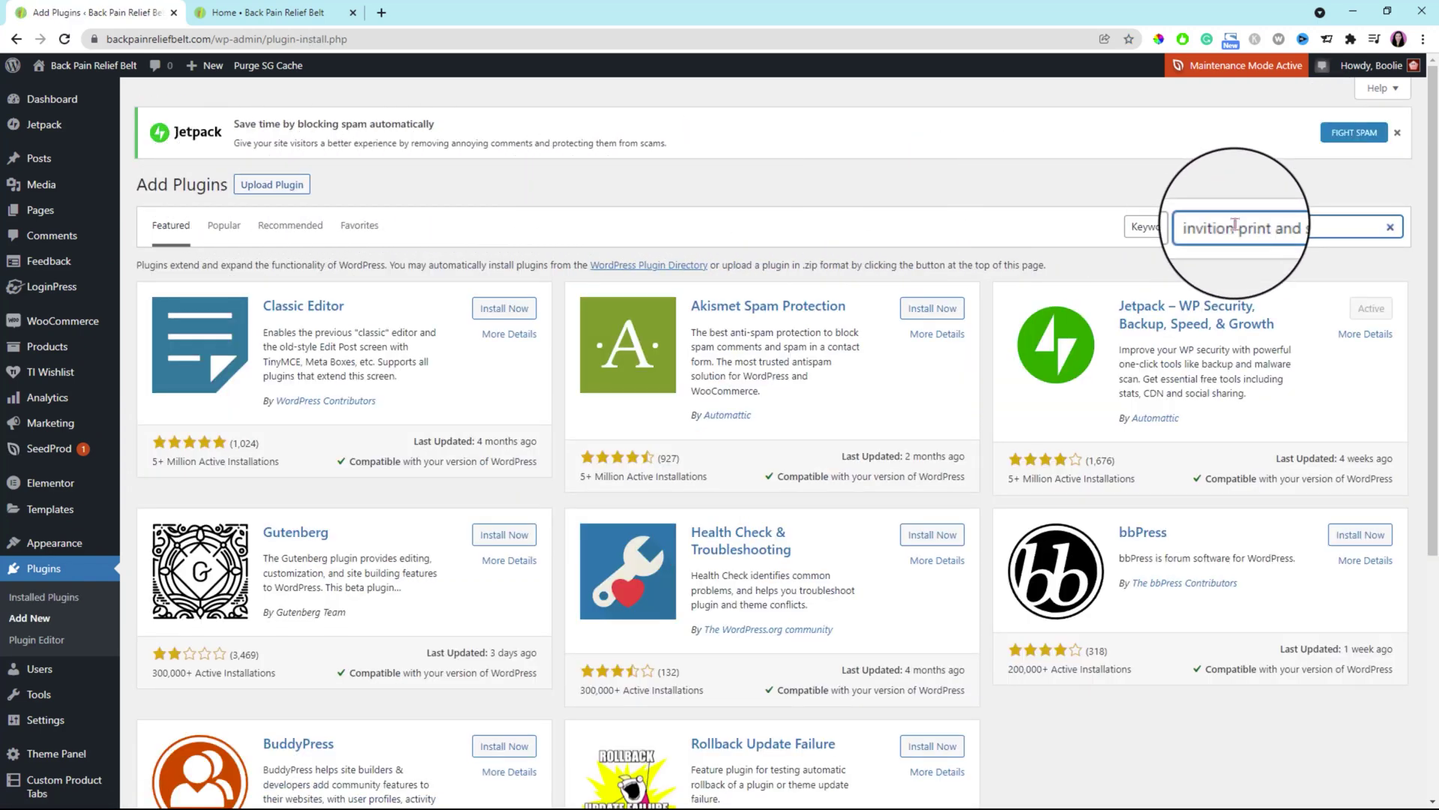
pyautogui.write('hip')
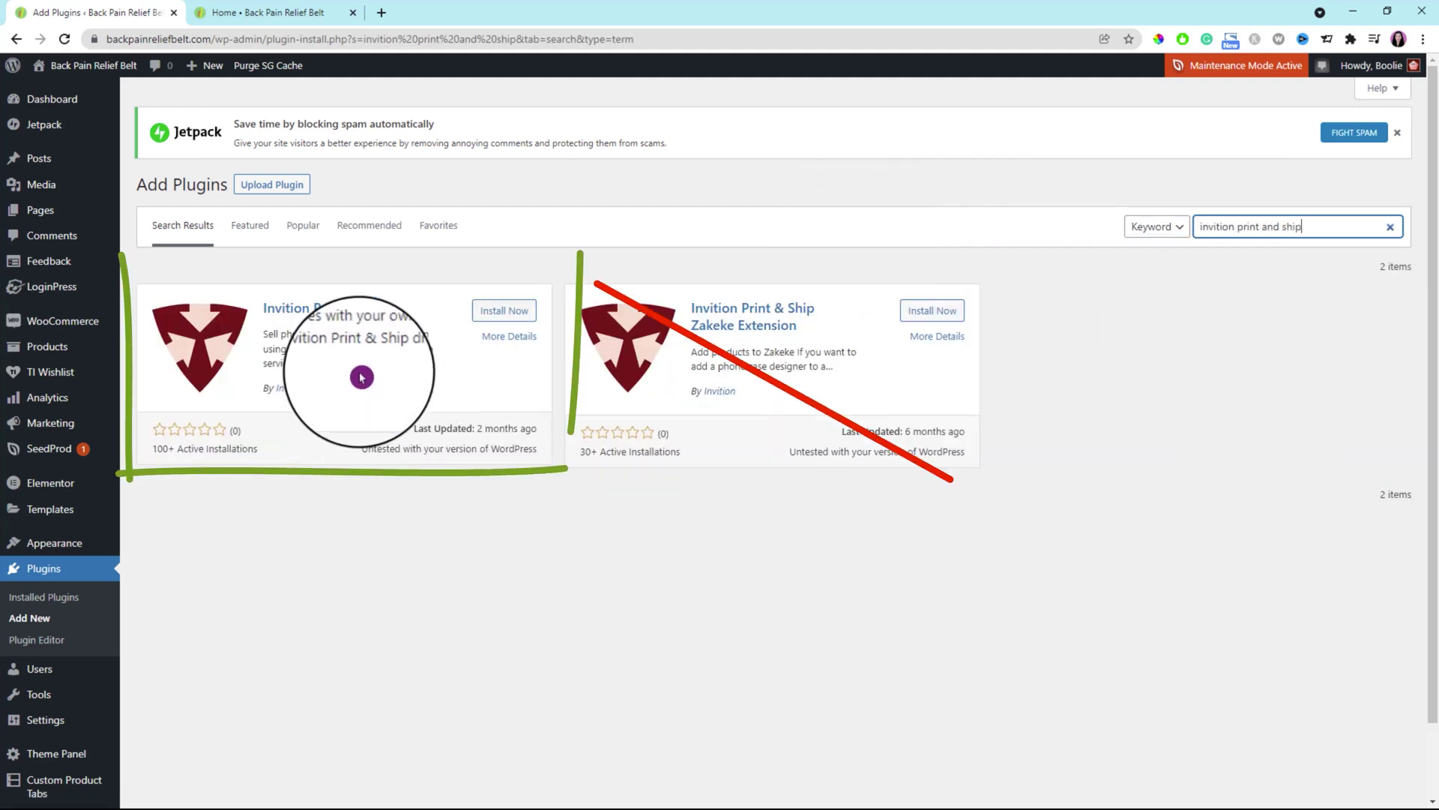
pyautogui.click(505, 315)
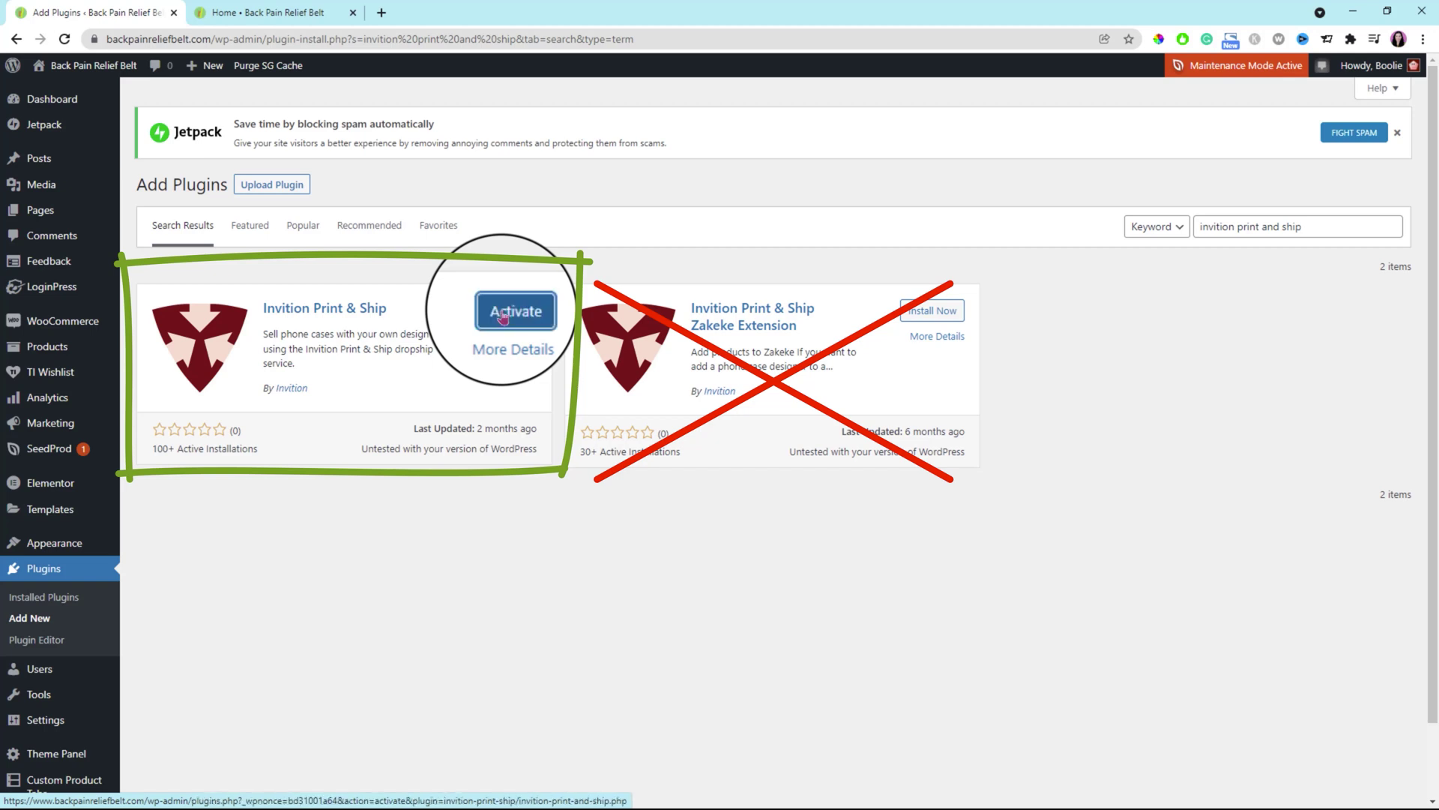
pyautogui.click(508, 316)
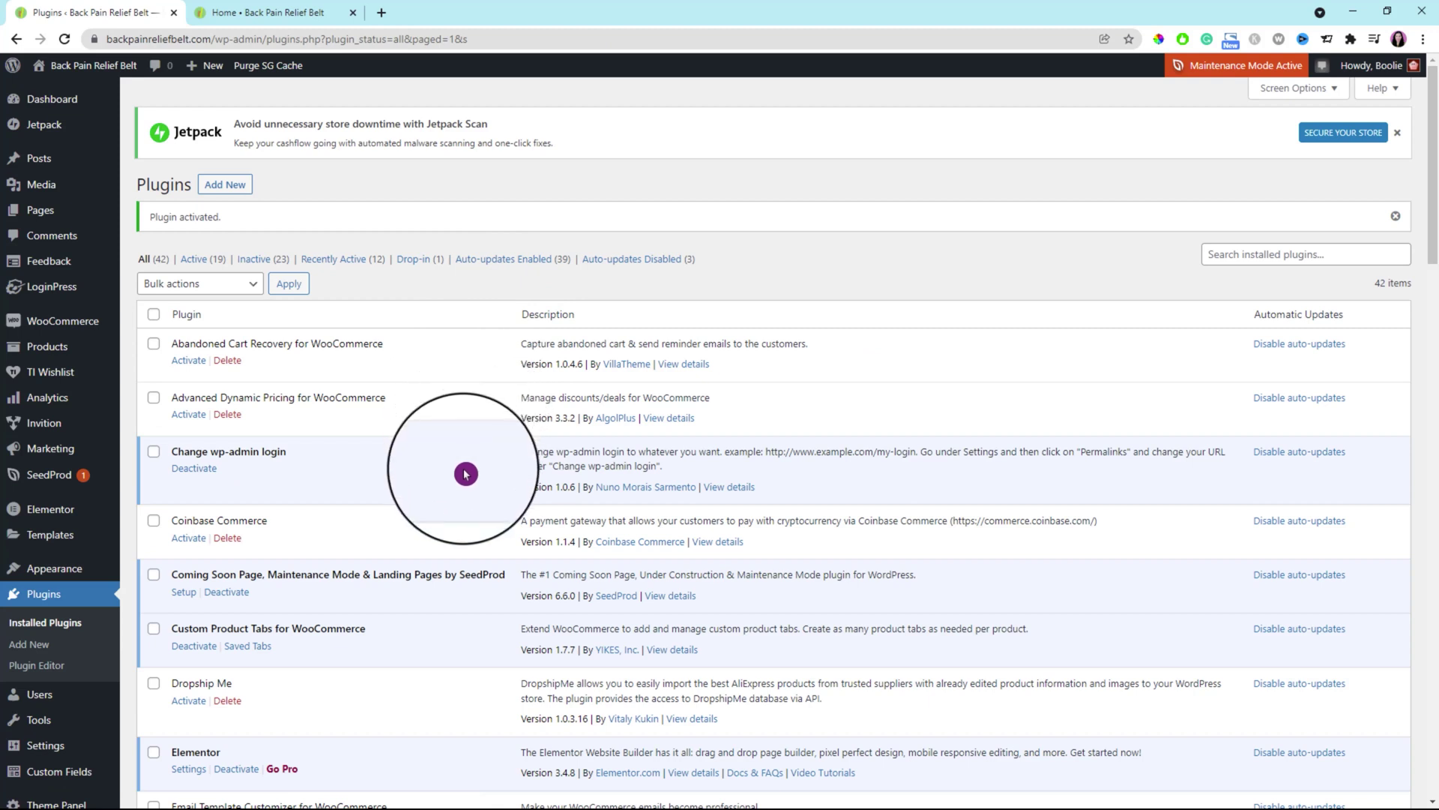
# Enable auto-updates for Invition Print & Ship in the installed plugins list and open the plugin's settings.
pyautogui.scroll(-3, 480, 555)
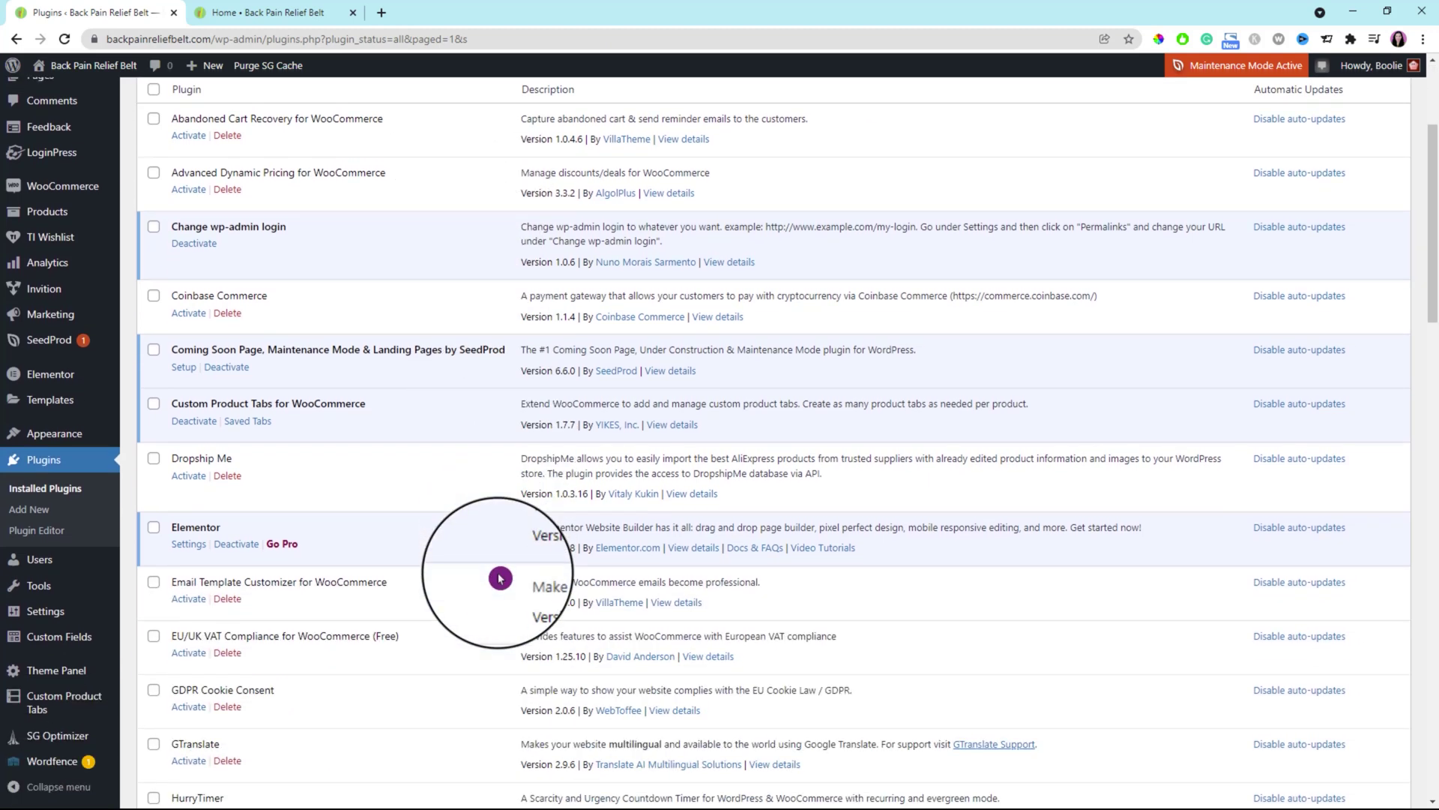
pyautogui.scroll(-3, 500, 577)
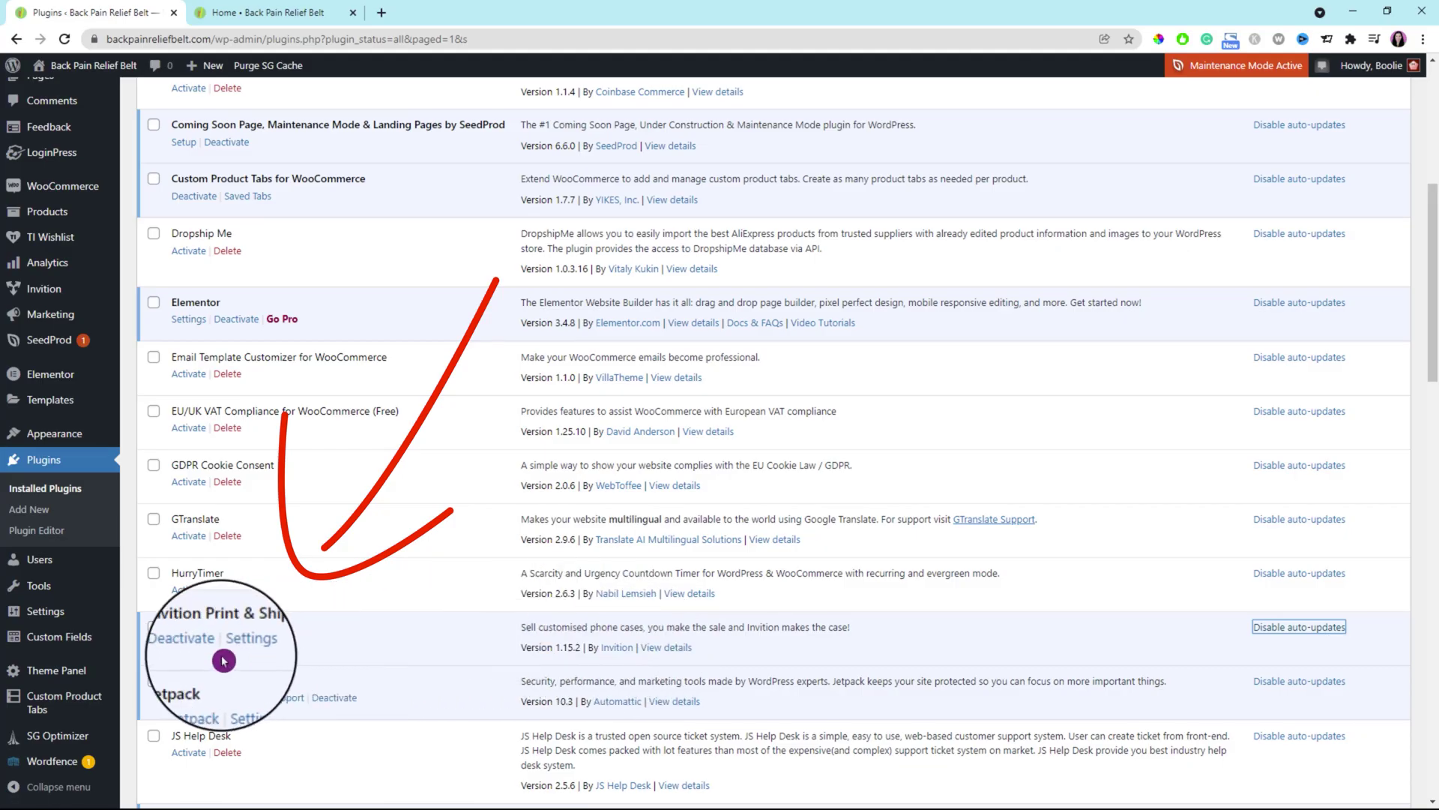
pyautogui.click(239, 644)
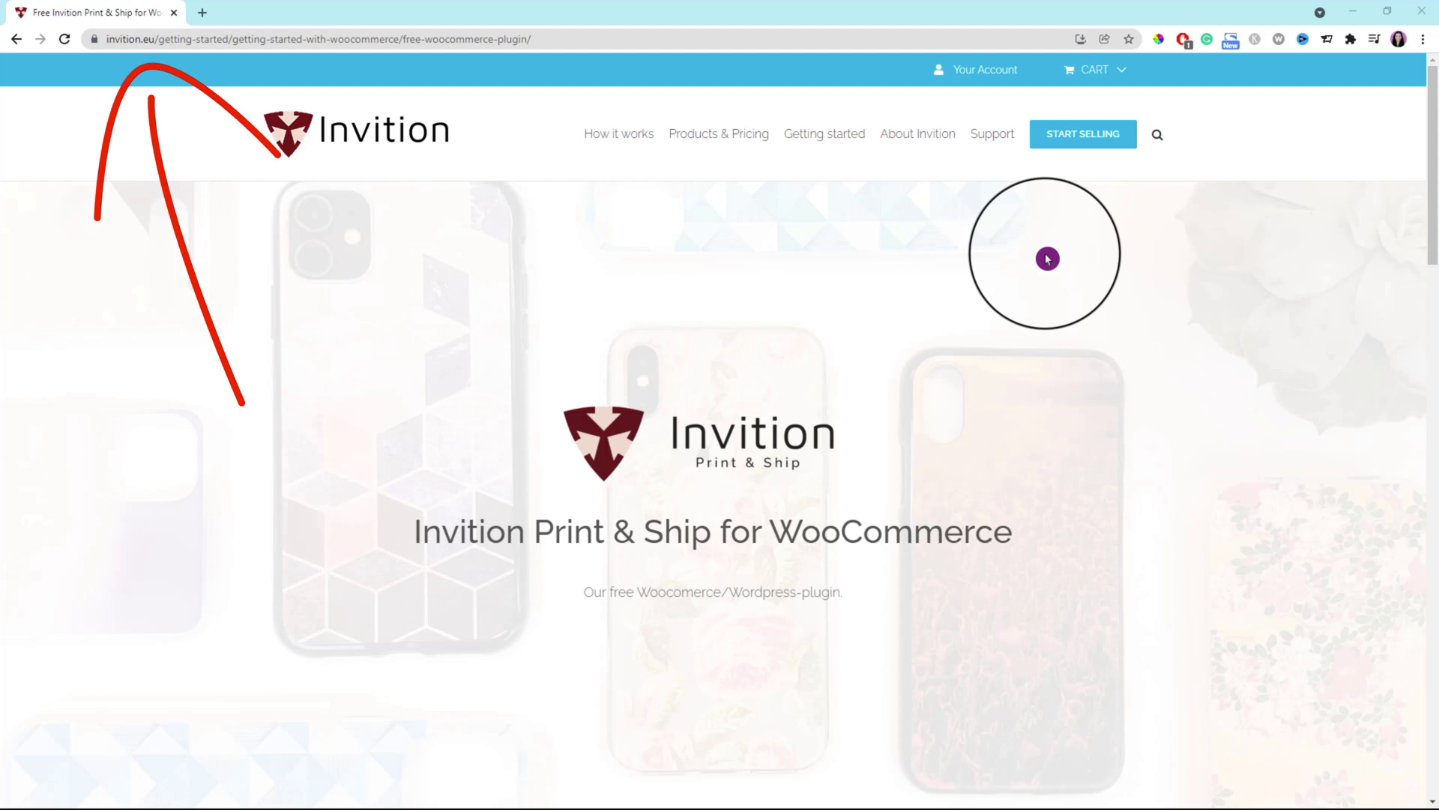
# Open the Invition website's registration form for automated ordering, go through its contact, address, company and webshop fields, and submit it.
pyautogui.click(1100, 146)
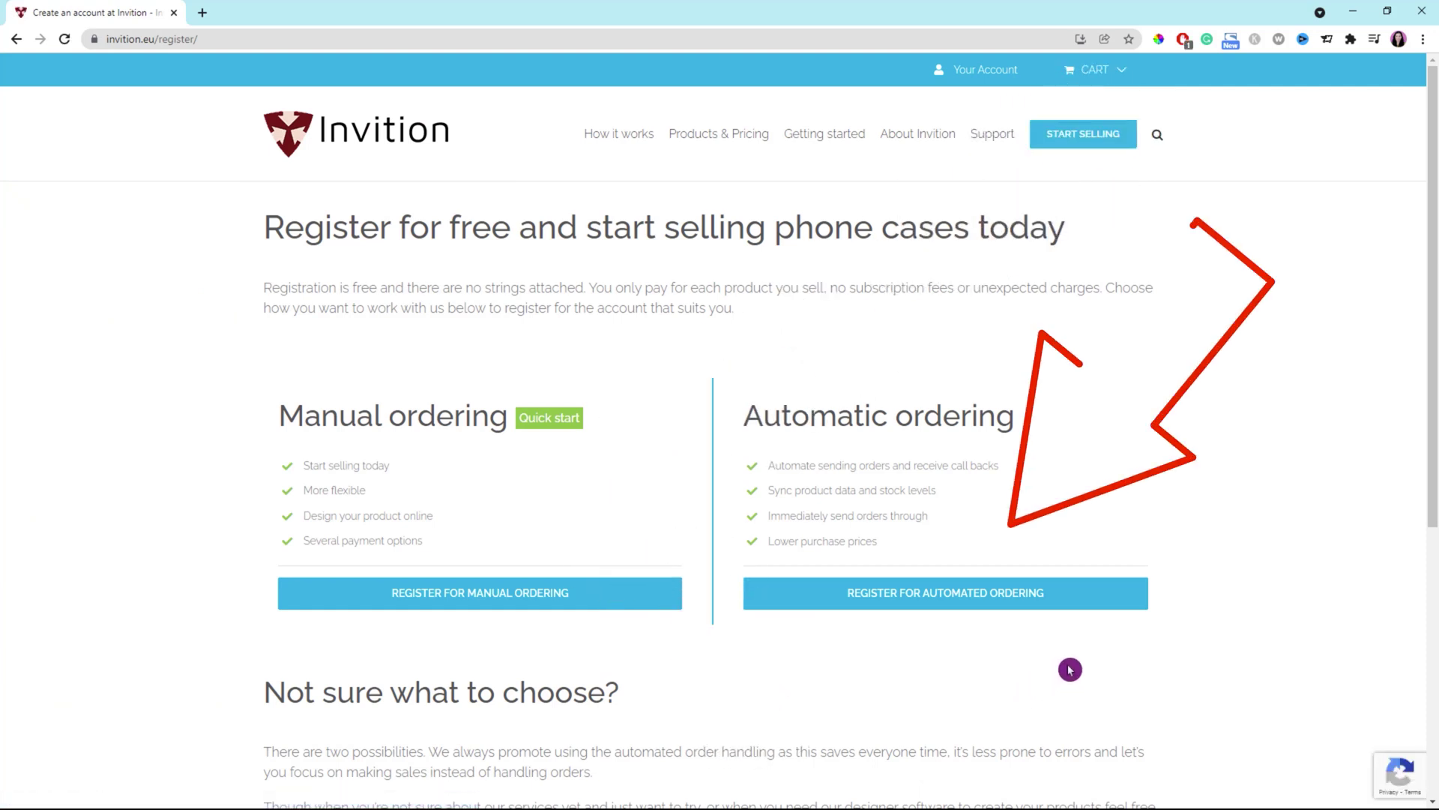
pyautogui.scroll(-3, 1070, 669)
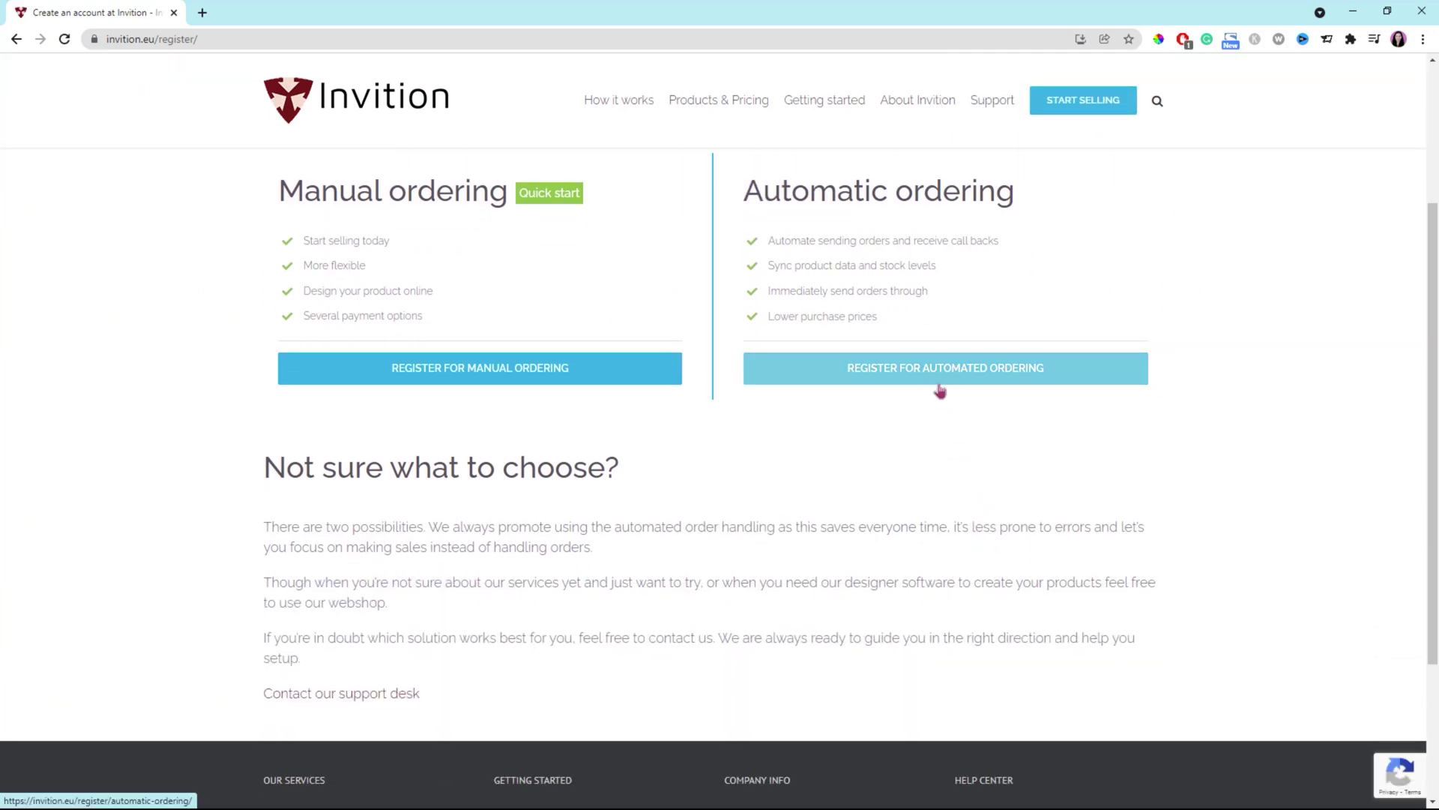
pyautogui.click(961, 377)
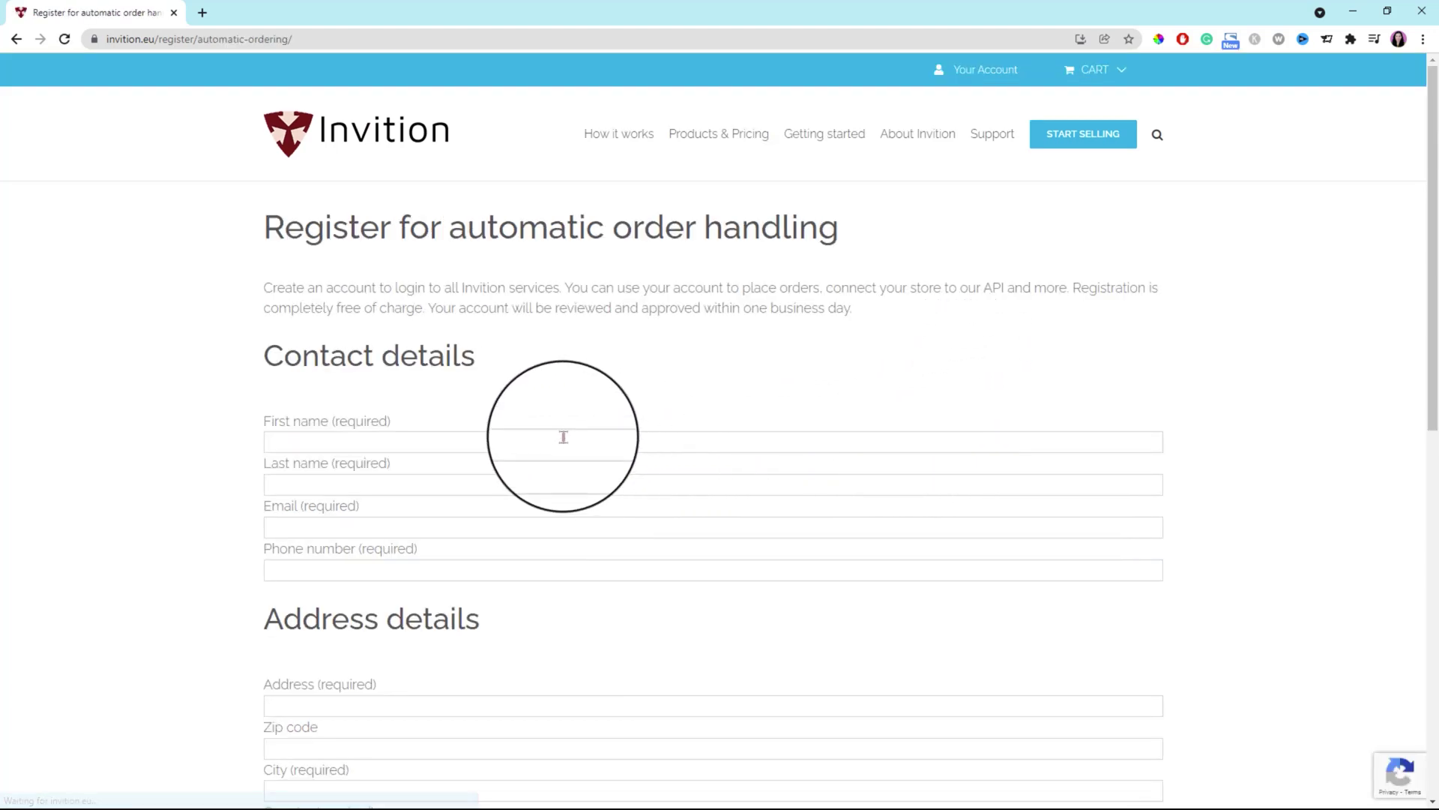
pyautogui.scroll(-5, 171, 480)
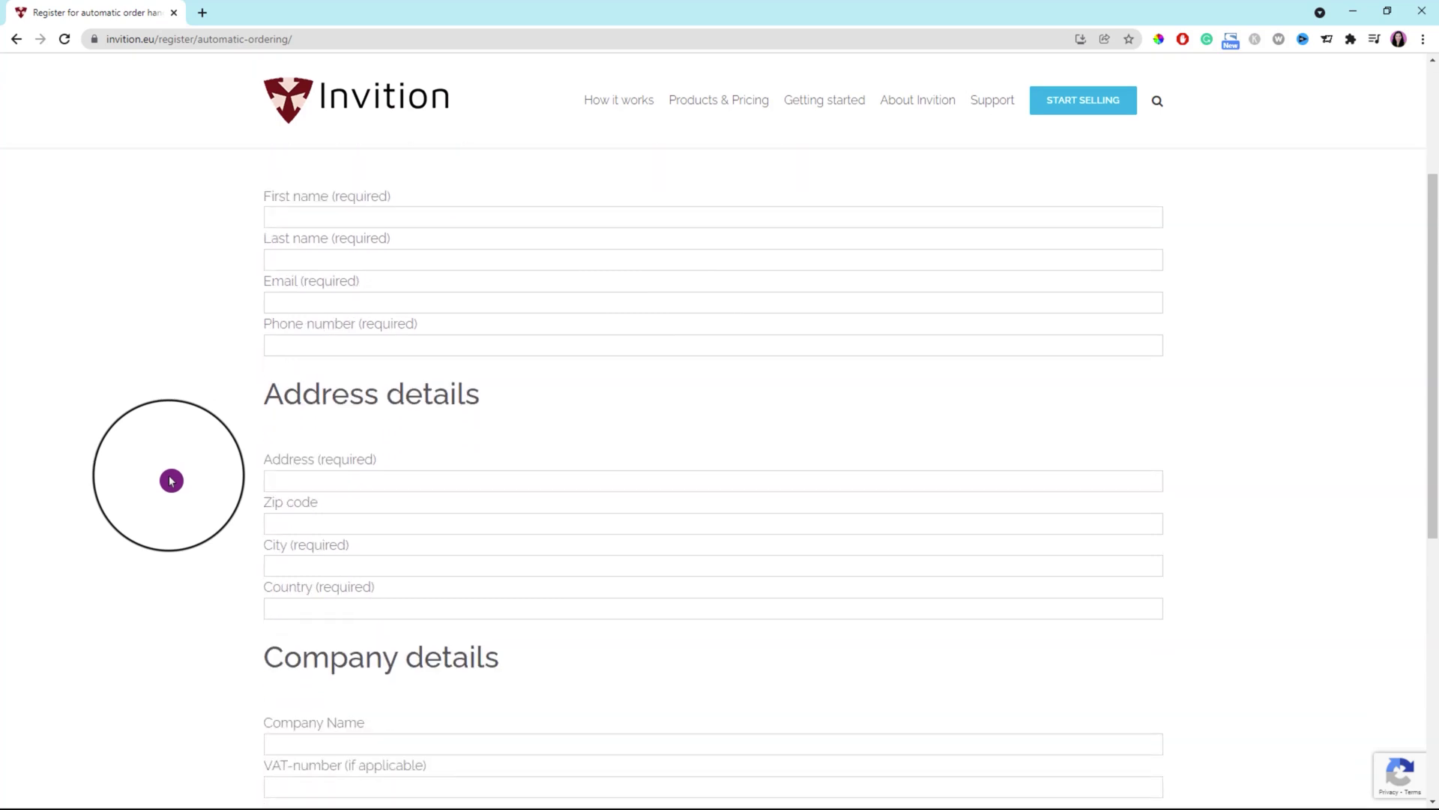
pyautogui.scroll(-5, 171, 480)
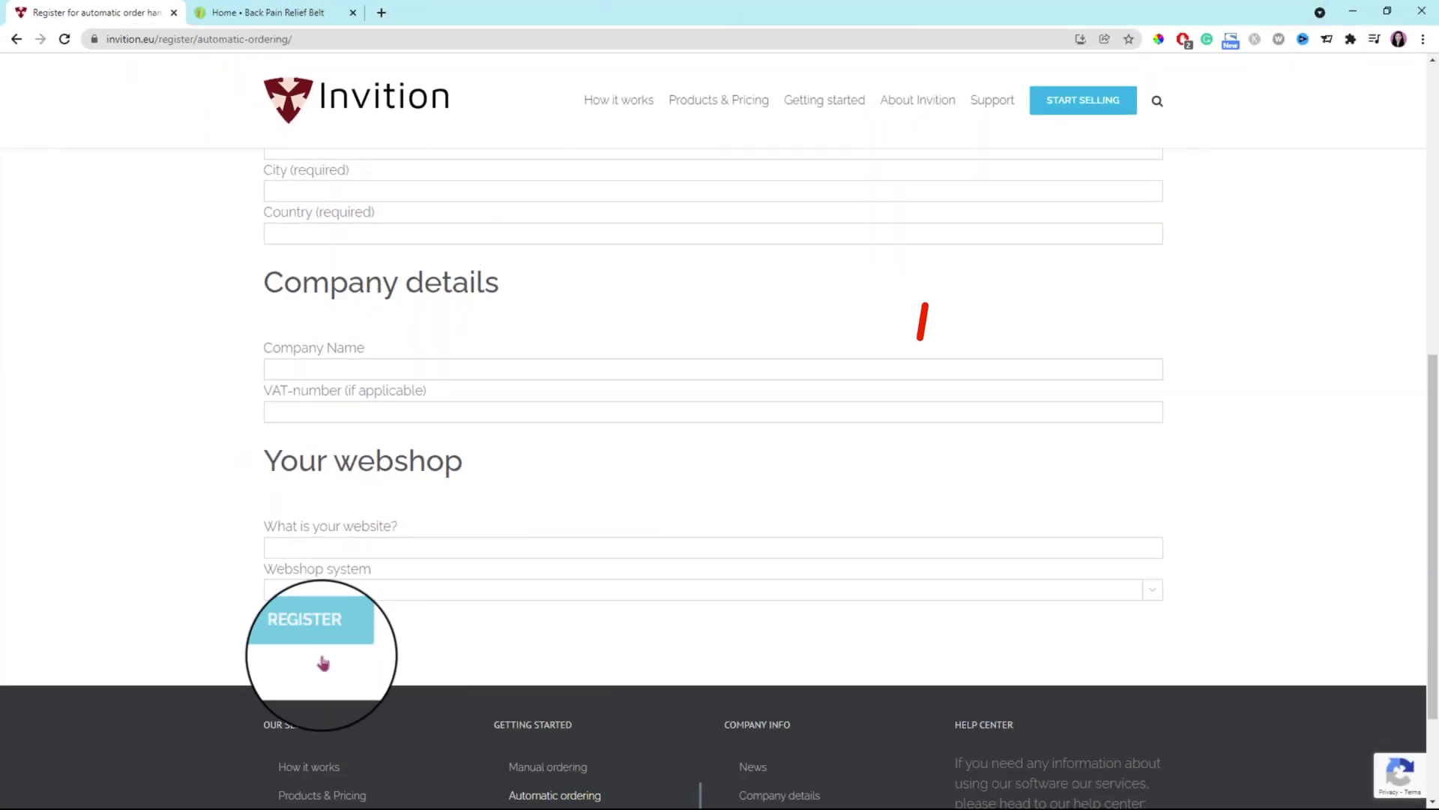
pyautogui.click(321, 644)
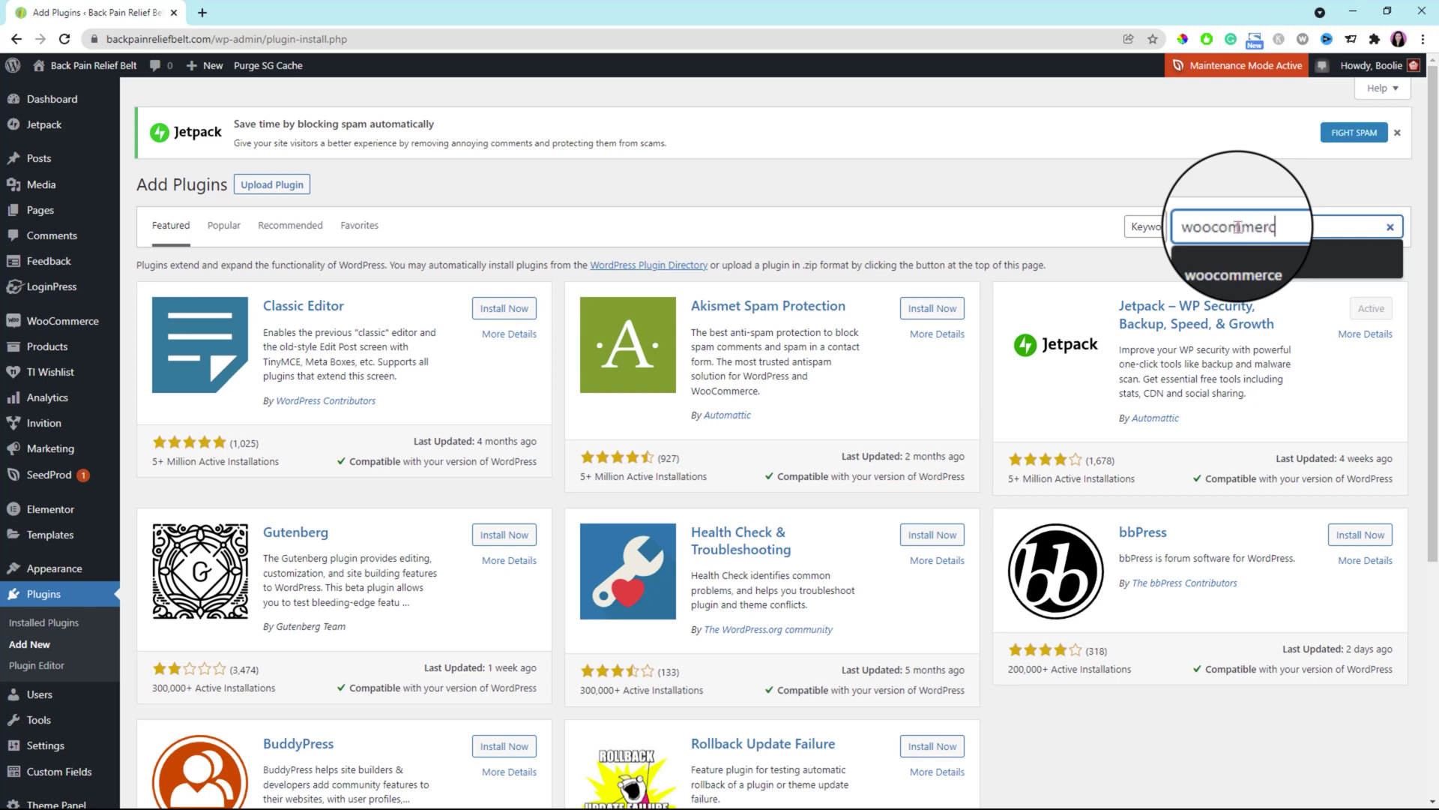
# Search the plugin directory for "woocommerce" to check whether WooCommerce is active.
pyautogui.write('e')
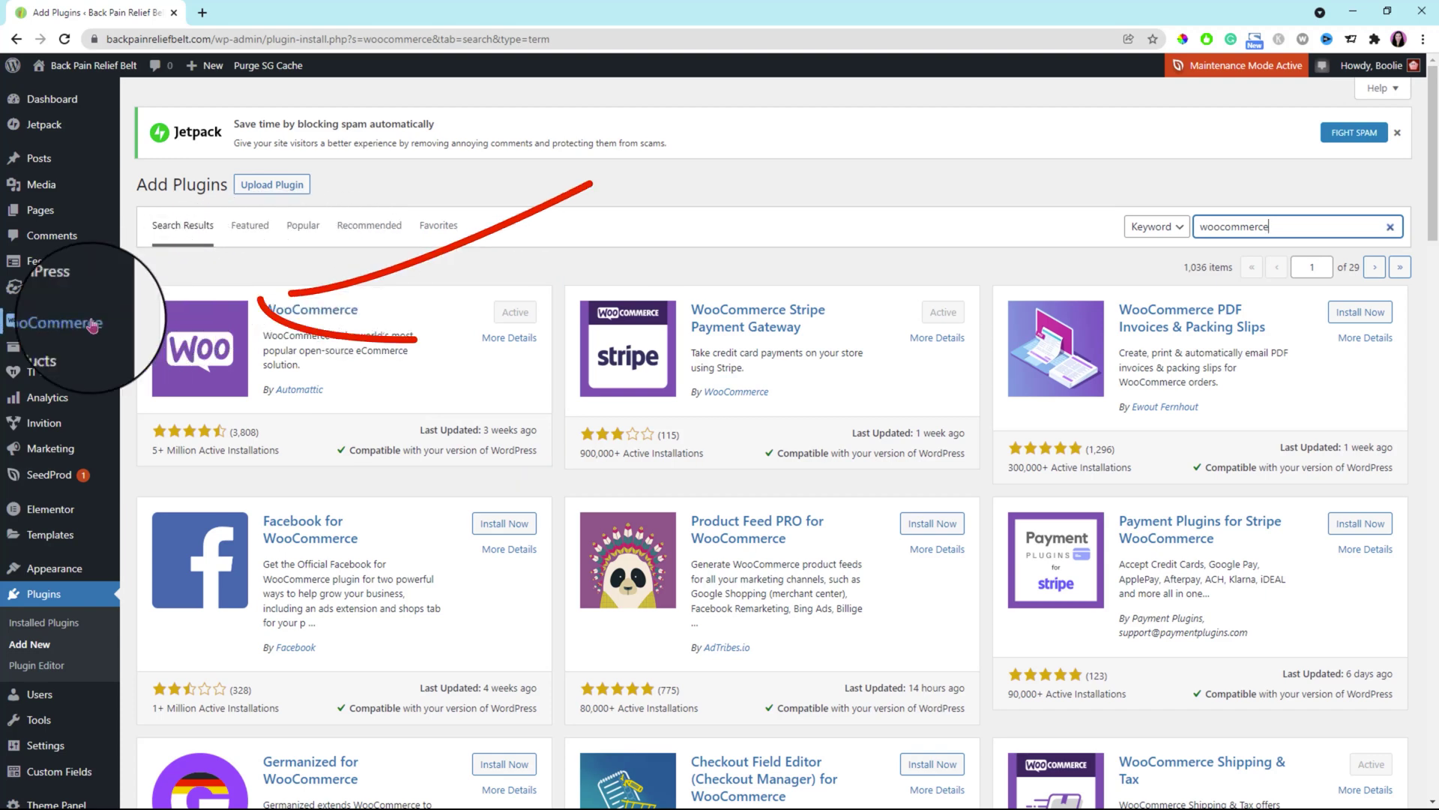
pyautogui.moveTo(89, 327)
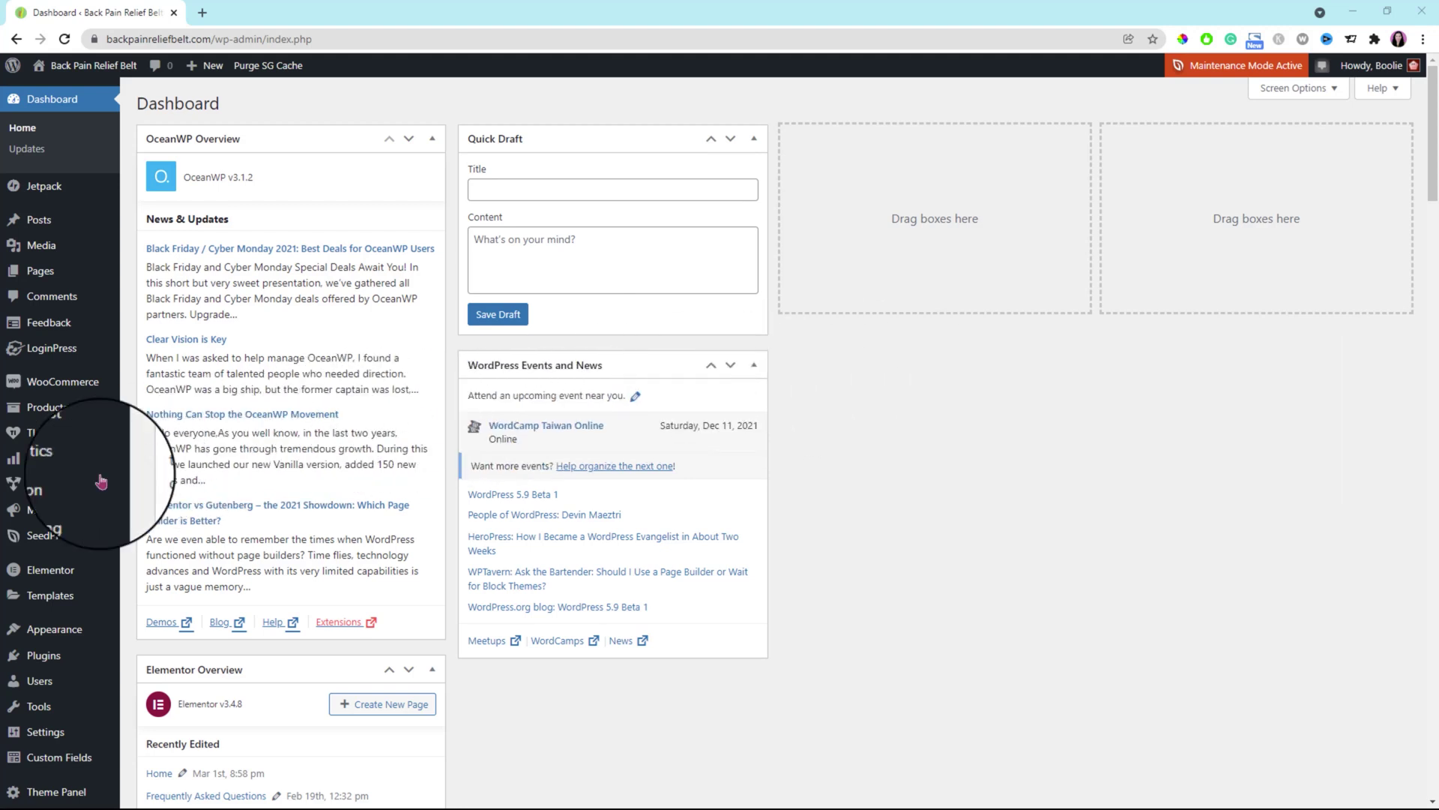
# Open the Invition plugin's general settings and fill in the API user and API key.
pyautogui.moveTo(49, 486)
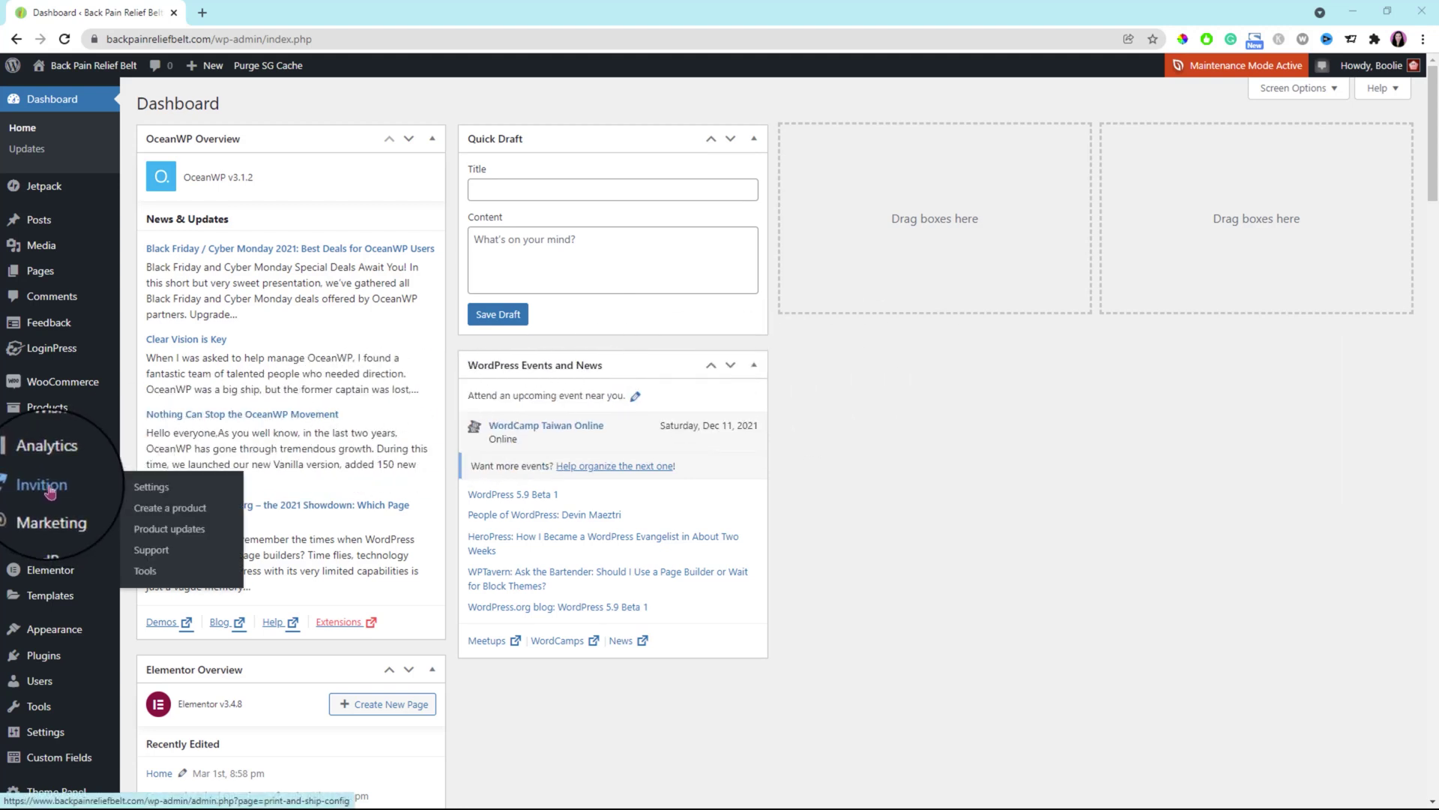
pyautogui.click(162, 491)
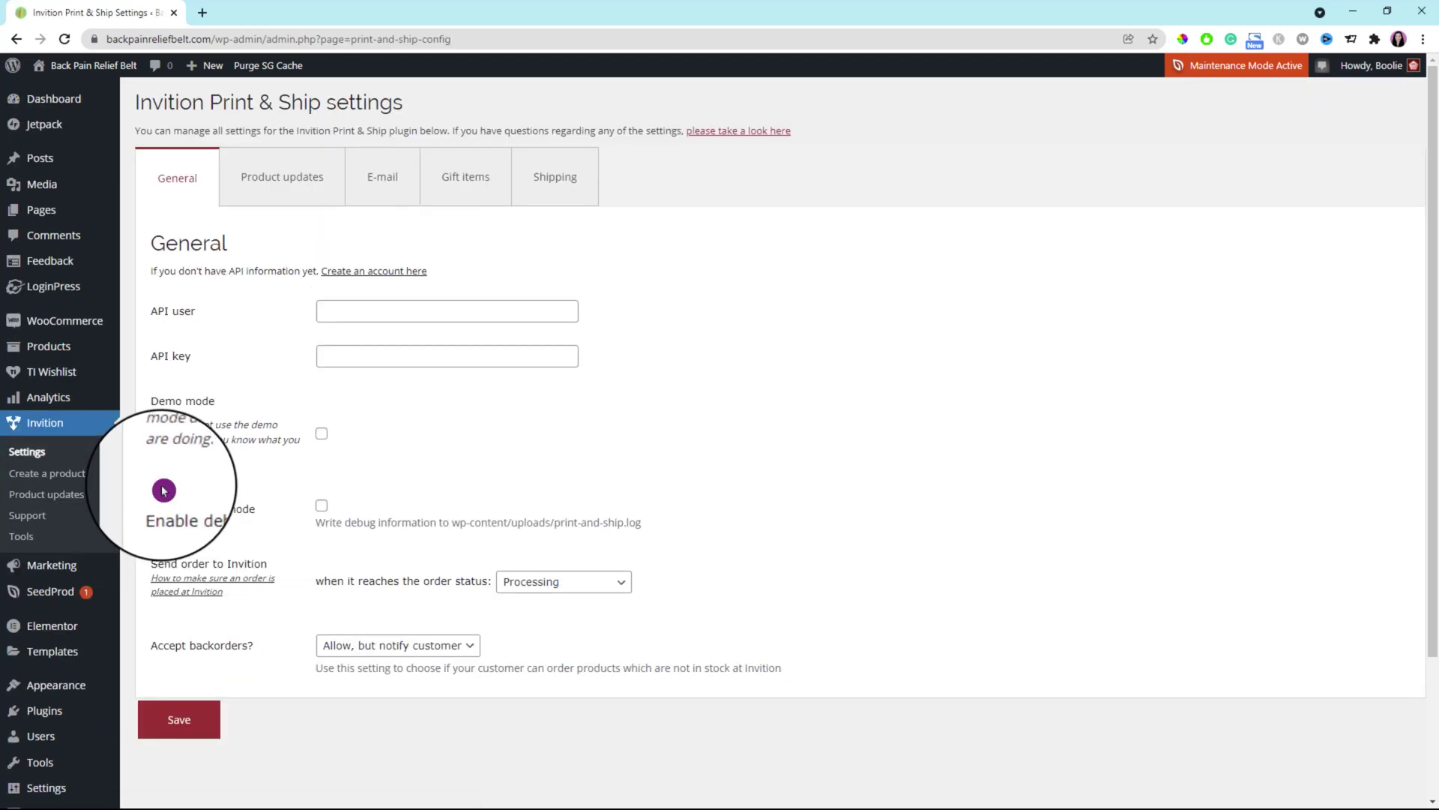
pyautogui.click(350, 310)
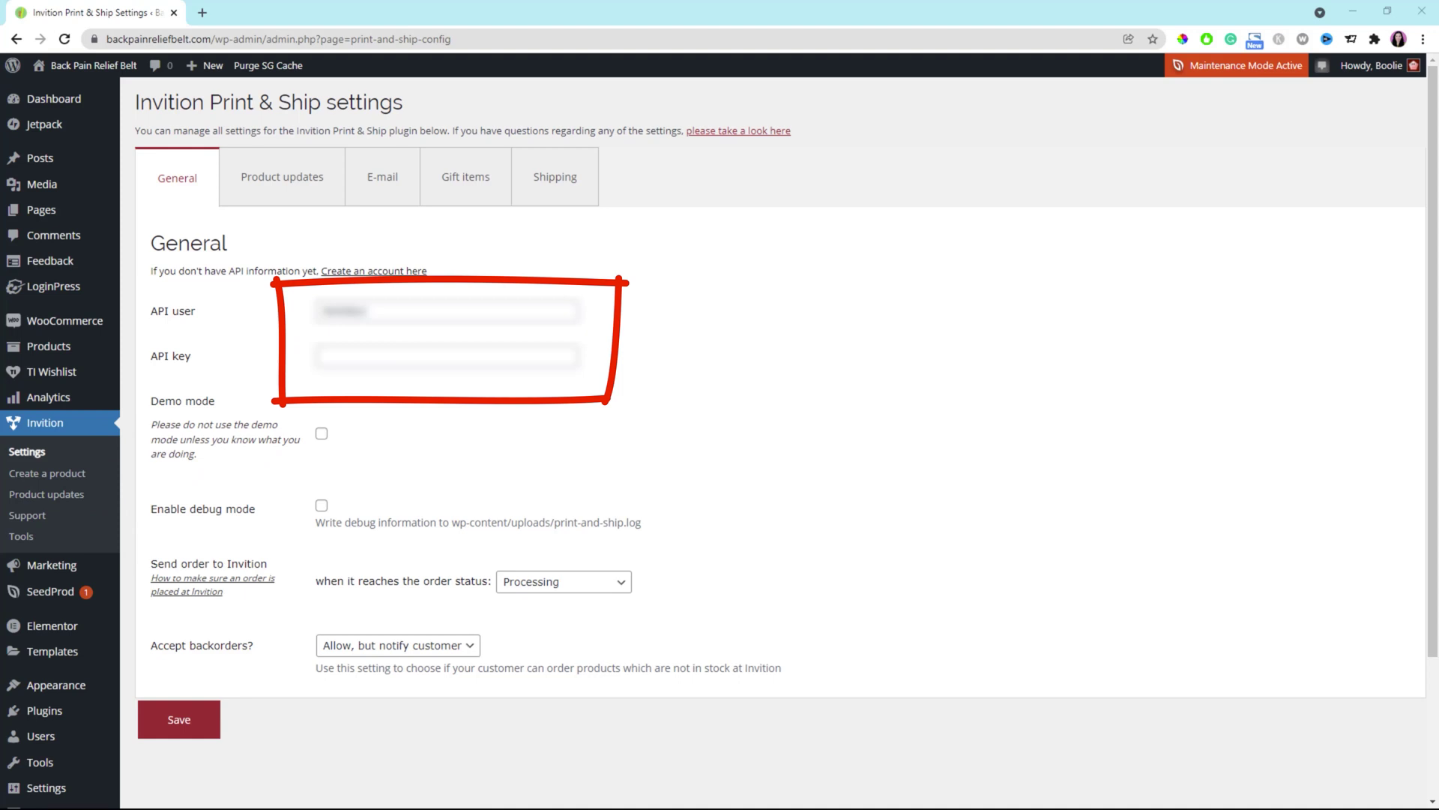
pyautogui.click(390, 356)
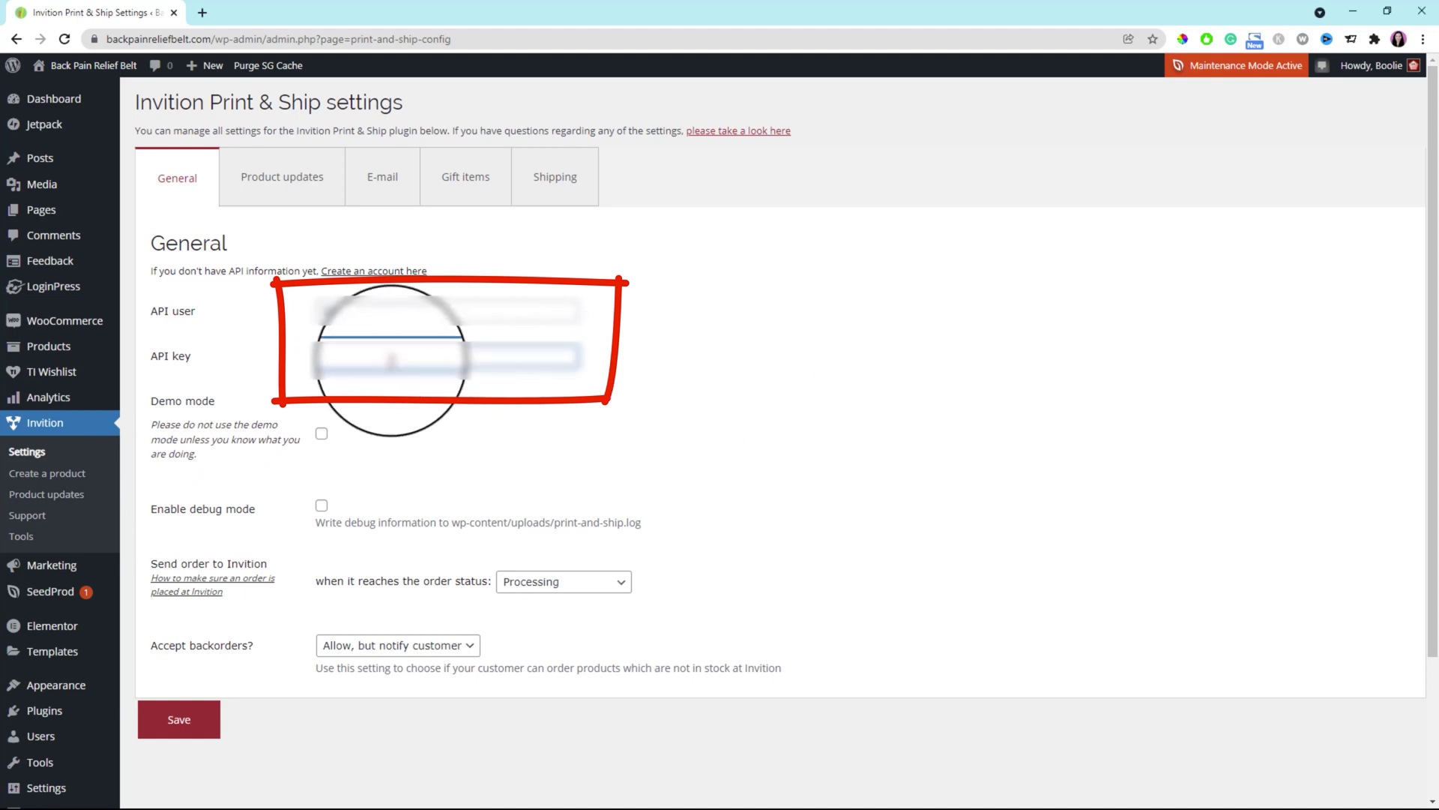
pyautogui.hotkey('ctrl', 'v')
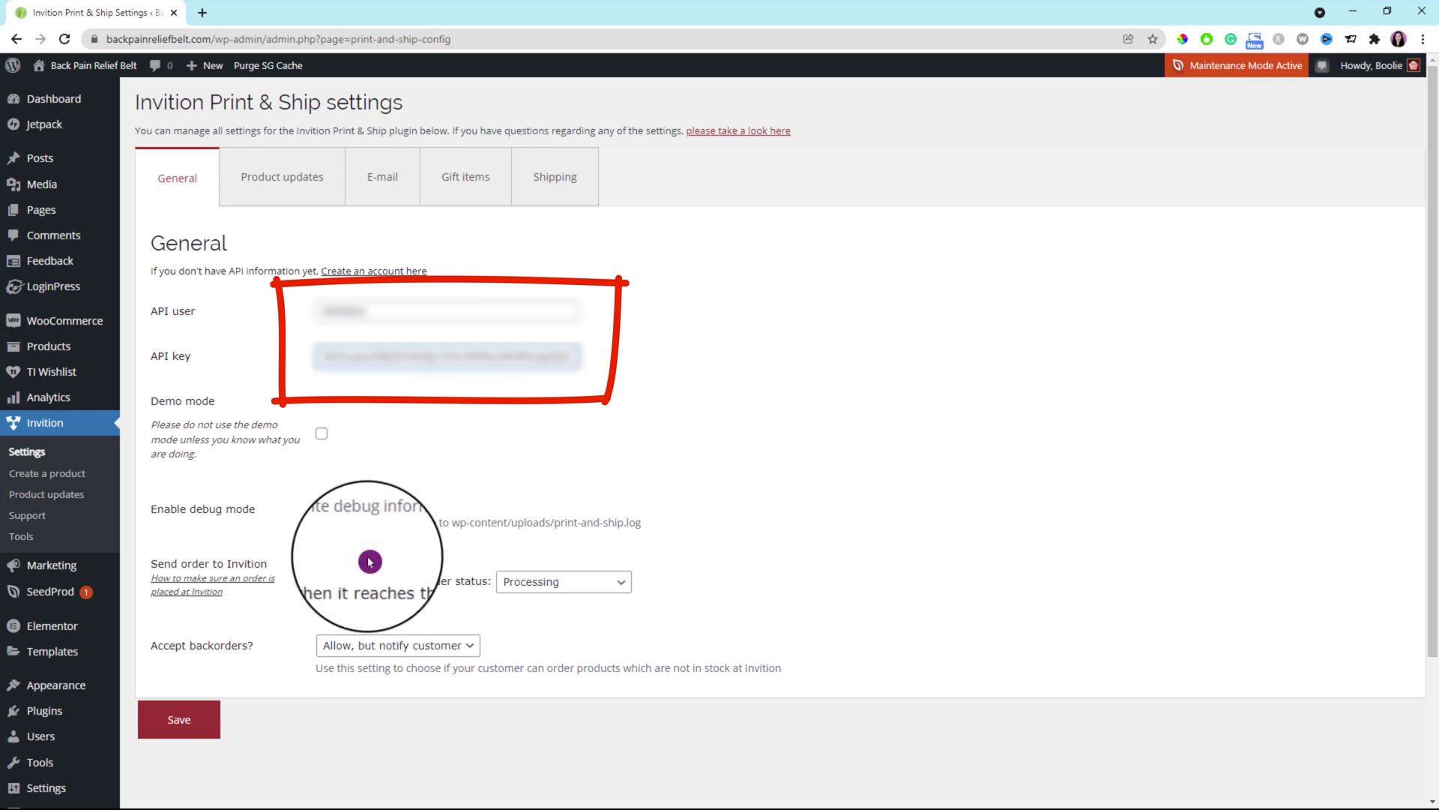
# Set Accept backorders to "Do not allow" and save the general settings.
pyautogui.click(472, 651)
pyautogui.click(387, 692)
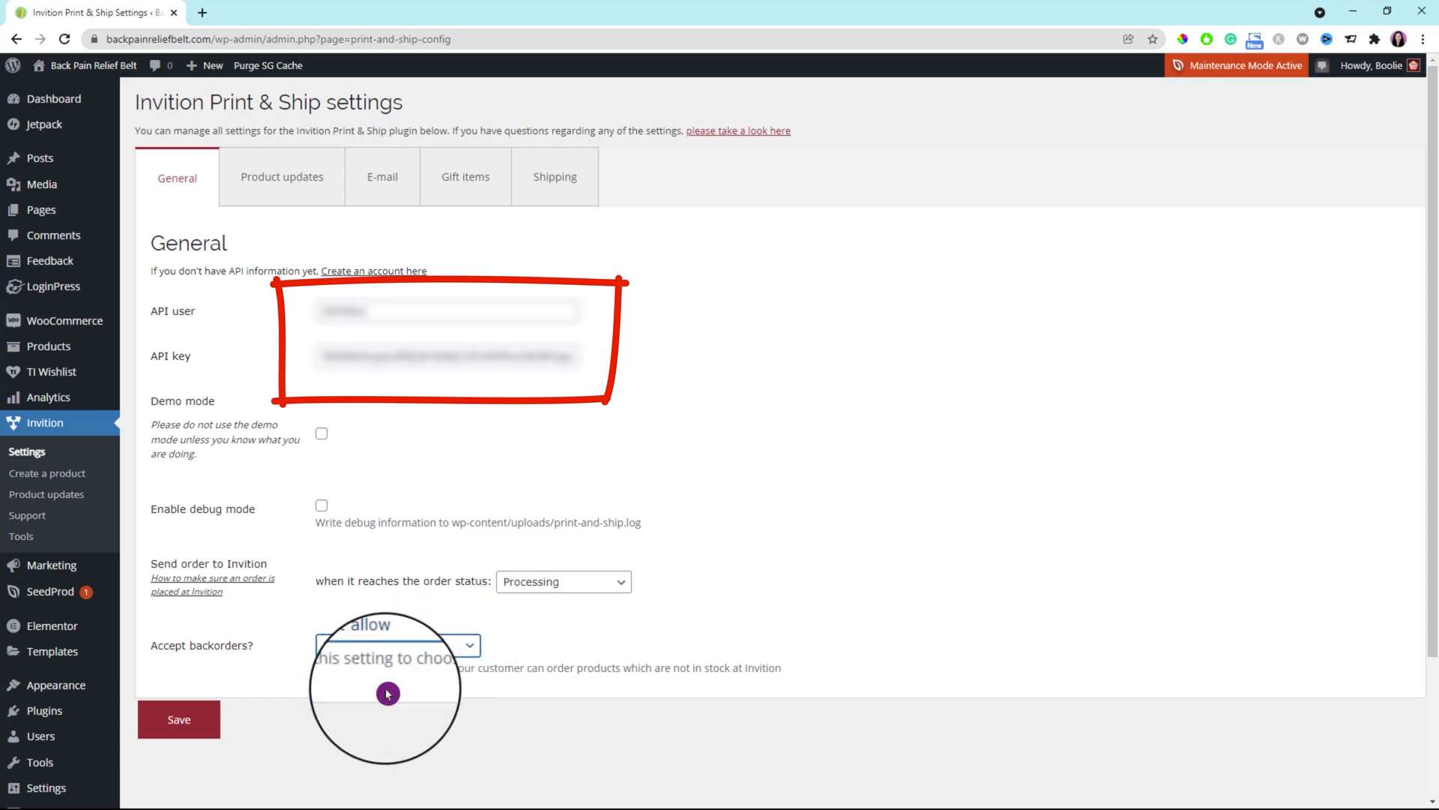
pyautogui.click(186, 724)
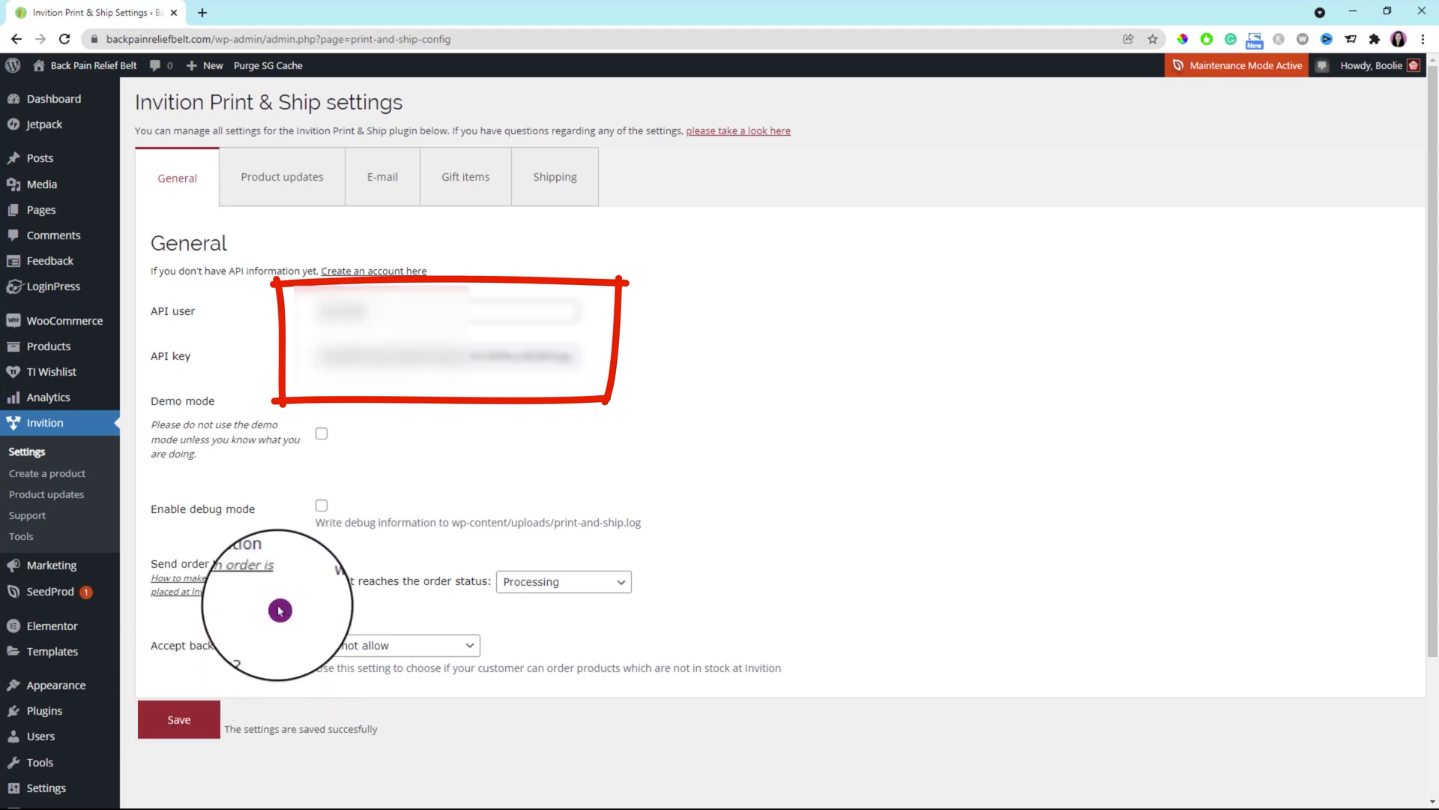
# Go through the Product updates settings for simple and variable products and save them with their current options.
pyautogui.click(276, 183)
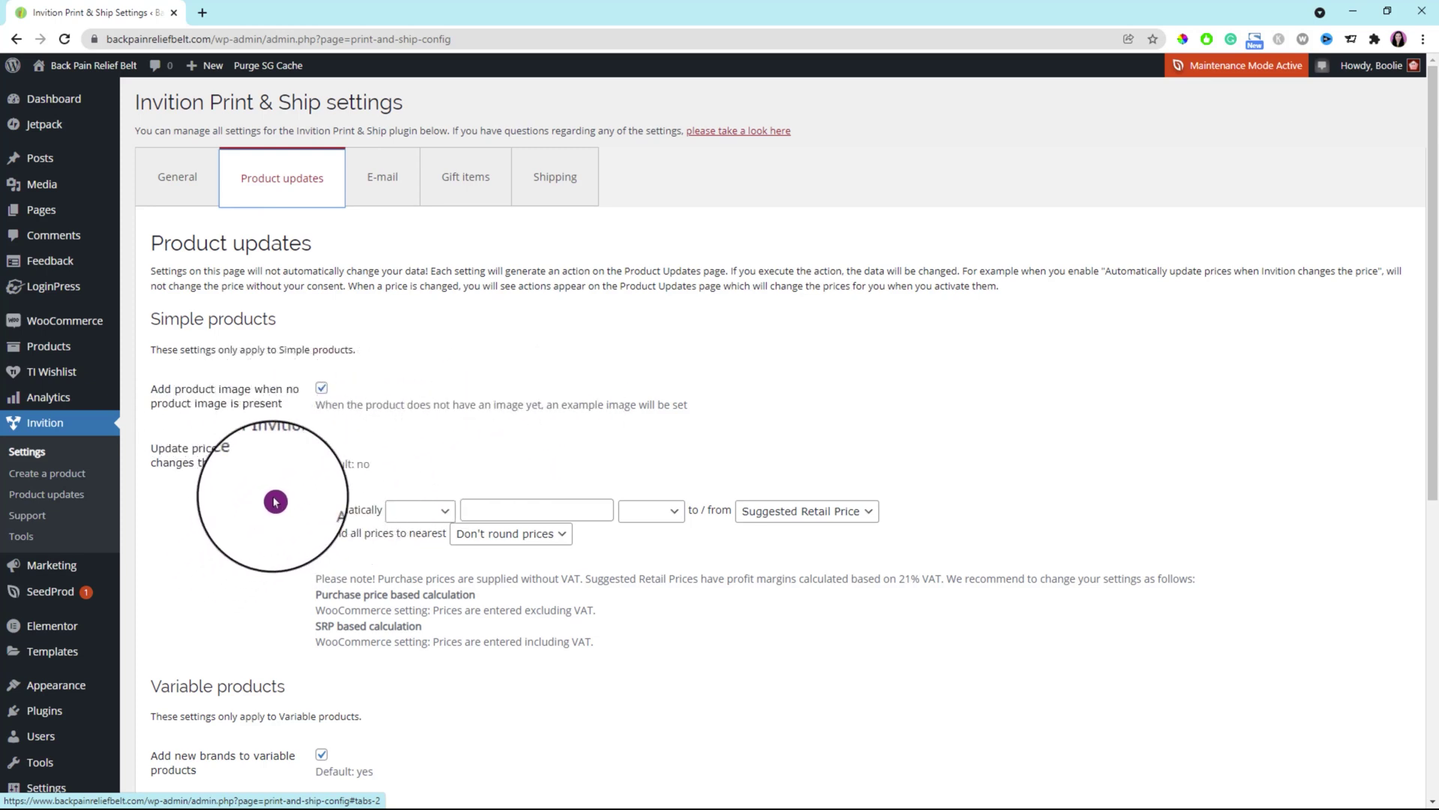
pyautogui.scroll(-2, 276, 502)
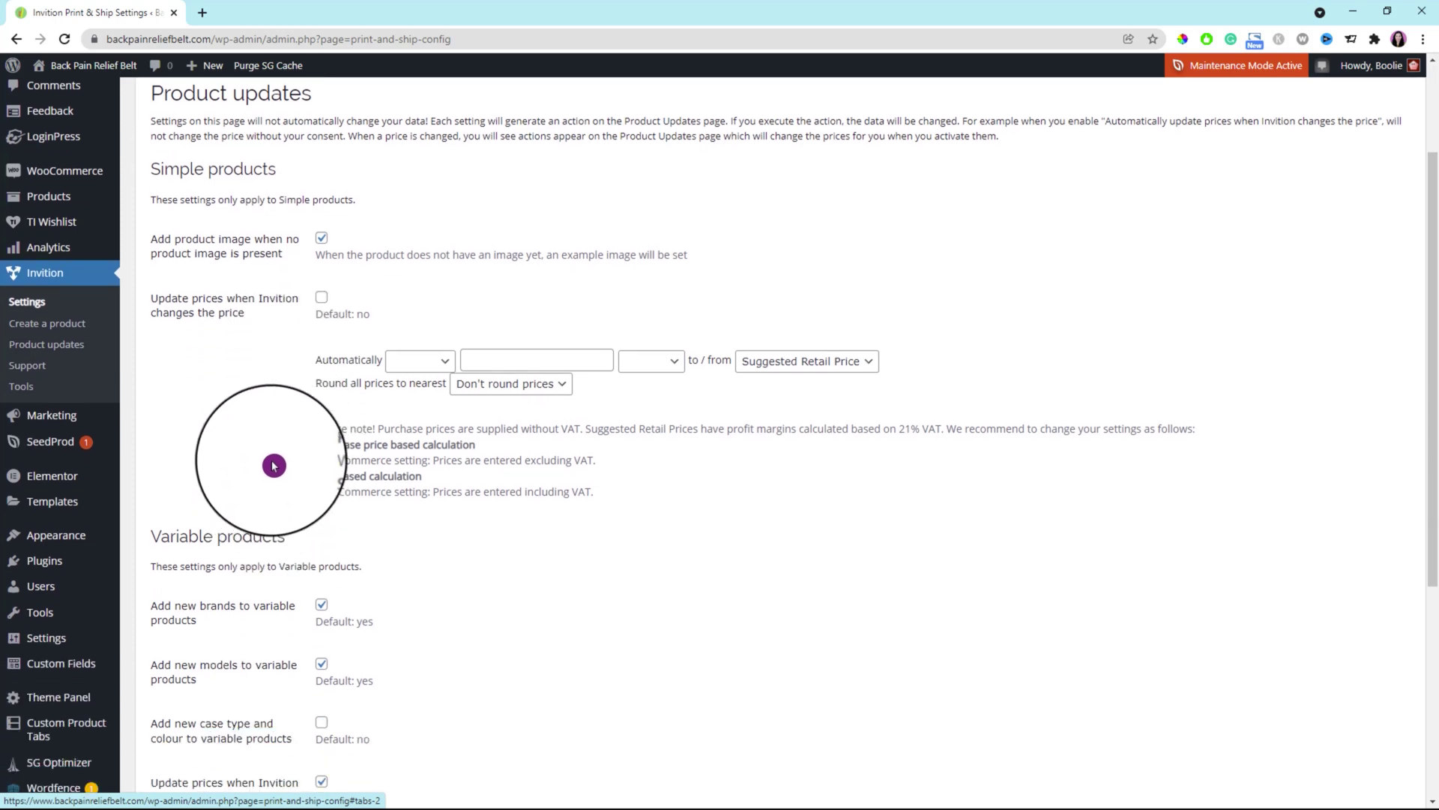
pyautogui.scroll(-5, 334, 405)
pyautogui.click(184, 722)
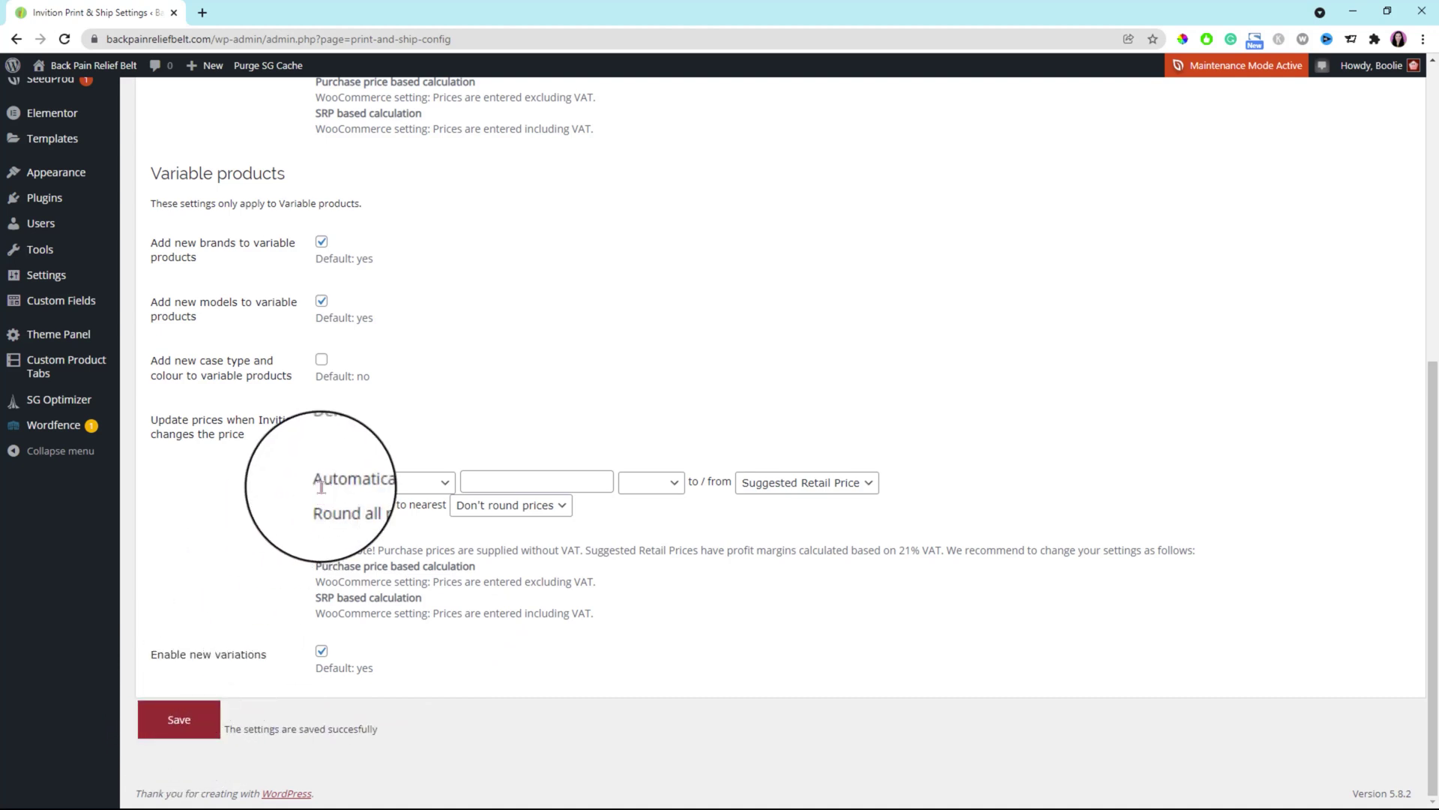
# Open the plugin's e-mail settings and enter "Congratulations! Your order has been shipped!" as the track and trace e-mail subject.
pyautogui.scroll(7, 454, 409)
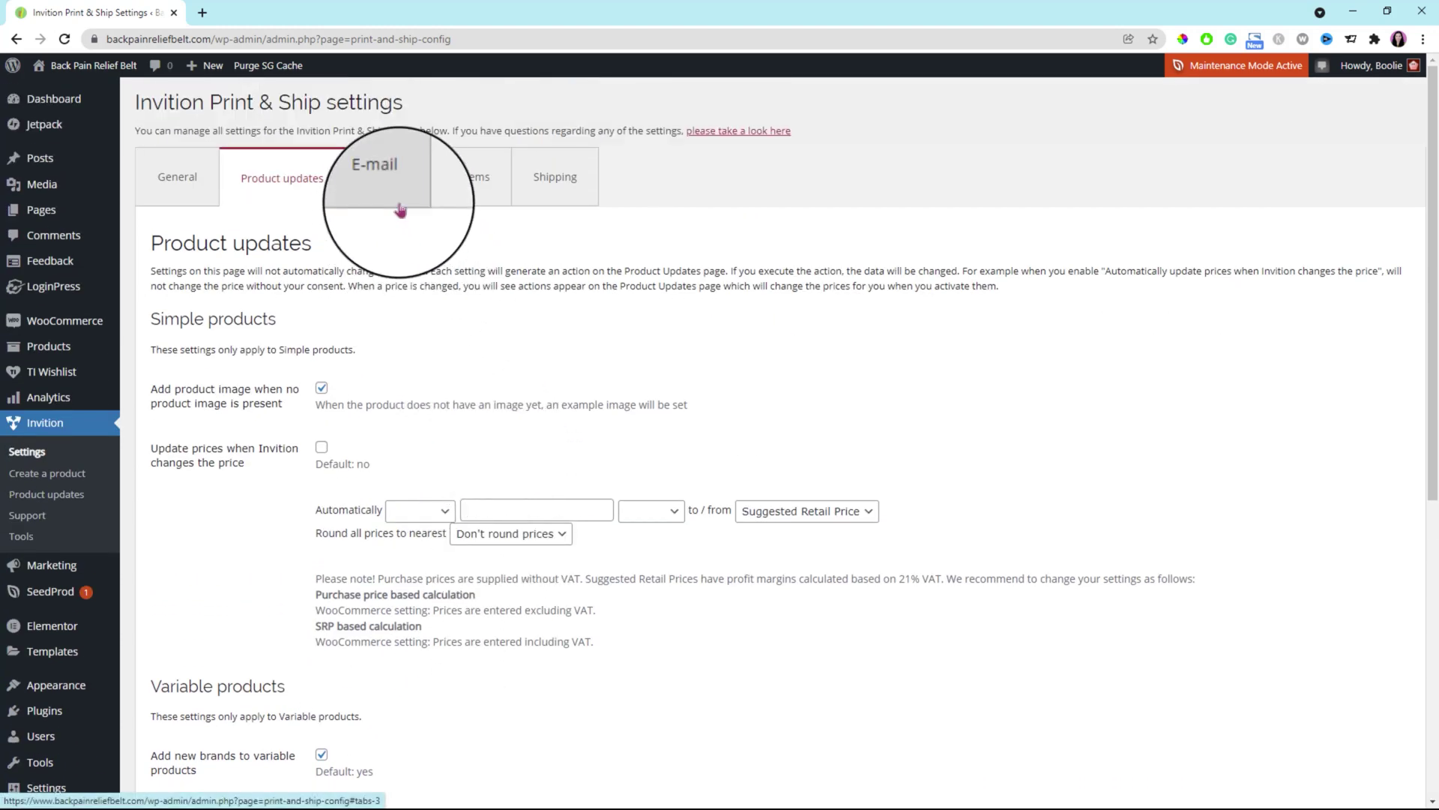
pyautogui.click(379, 177)
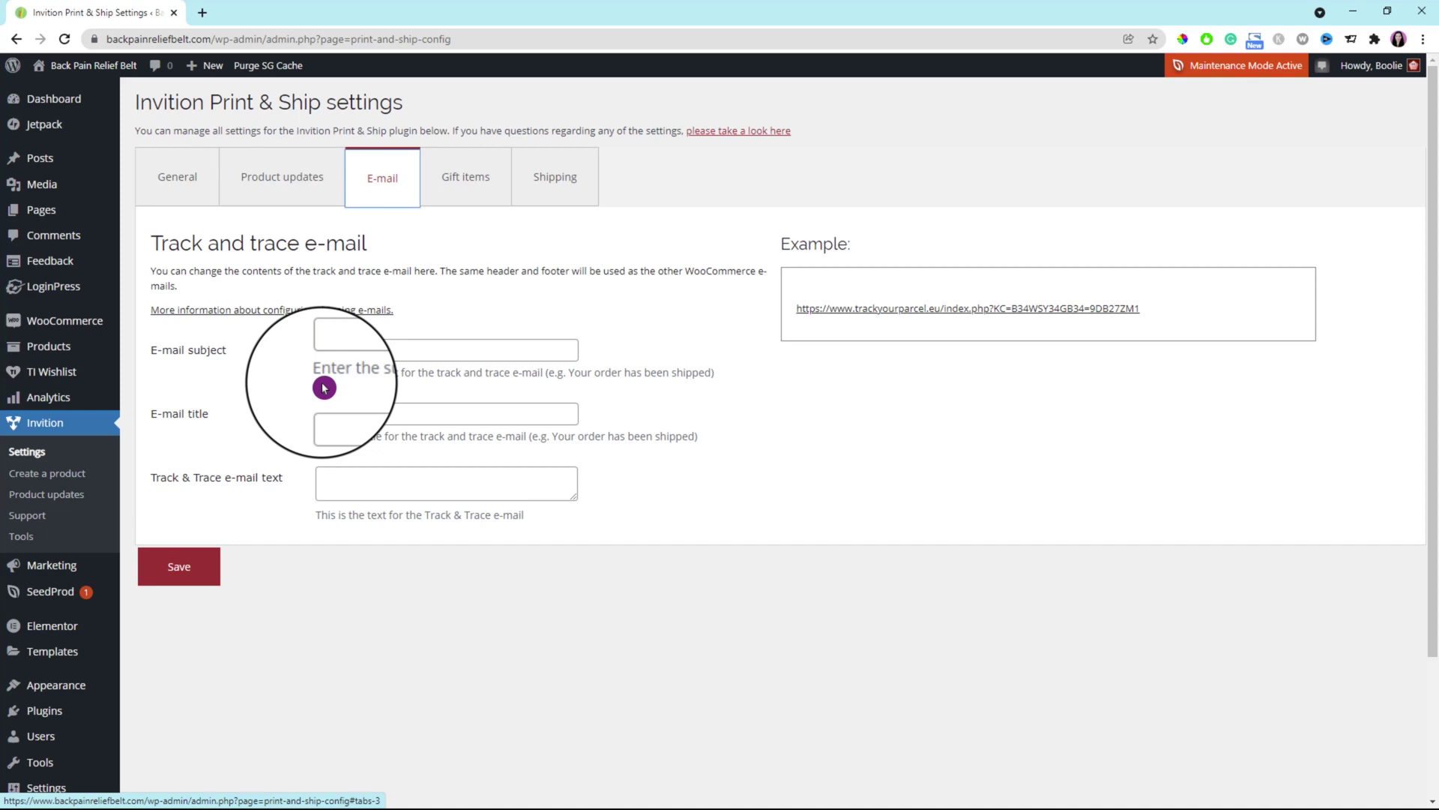
pyautogui.click(355, 350)
pyautogui.write('Congratulations r order ha')
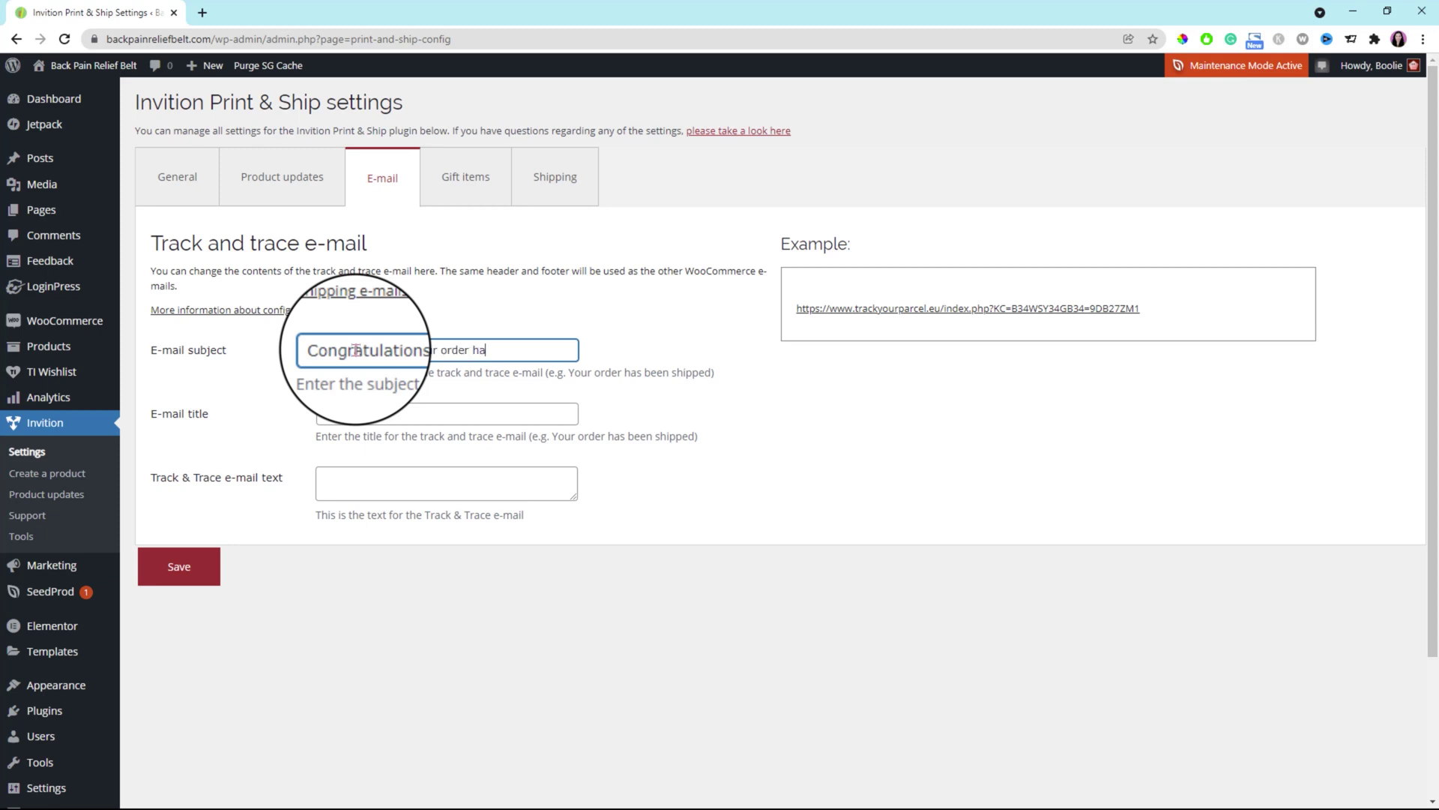
pyautogui.write('ipped!')
# Enter "Your order has been shipped." as the track and trace e-mail title.
pyautogui.click(423, 414)
pyautogui.write('Your order has been shgi[p')
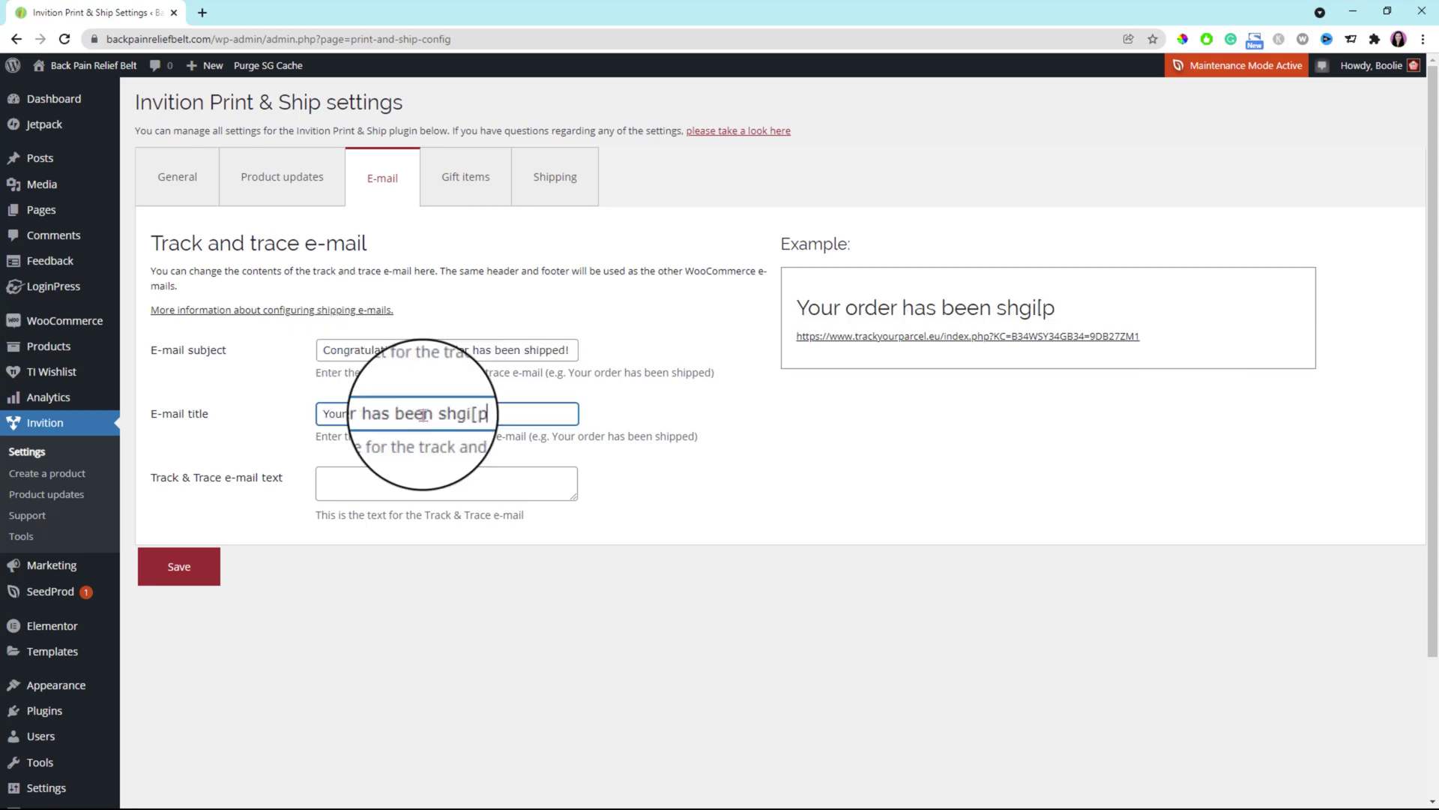
pyautogui.press('BackSpace')
pyautogui.press('BackSpace')
pyautogui.press('BackSpace')
pyautogui.press('BackSpace')
pyautogui.write('ipped.')
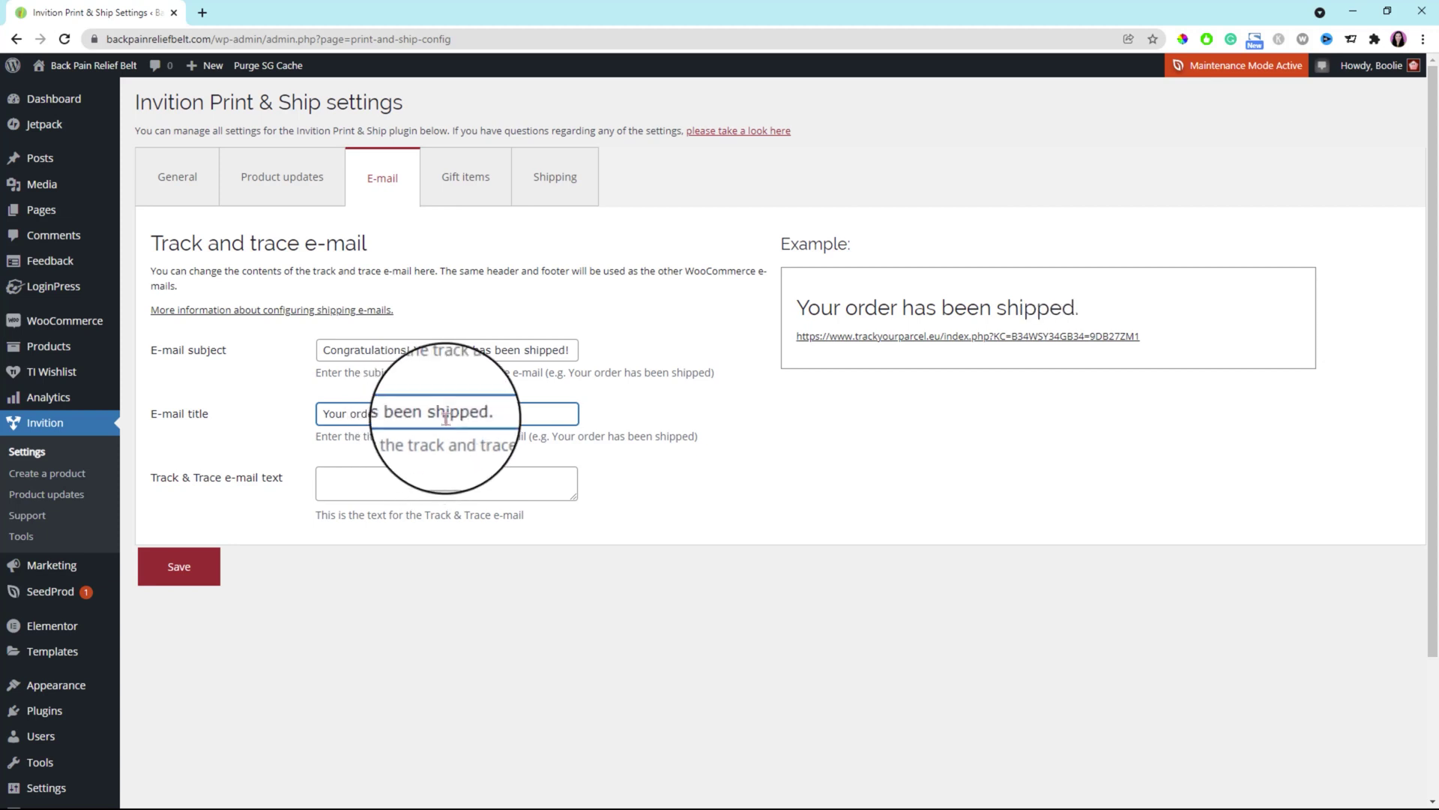
# Enter the e-mail text "Click the link below to check on the status of your order:", end the title with an exclamation mark, and save.
pyautogui.click(380, 483)
pyautogui.write('Click the link below to check on the status of your order:')
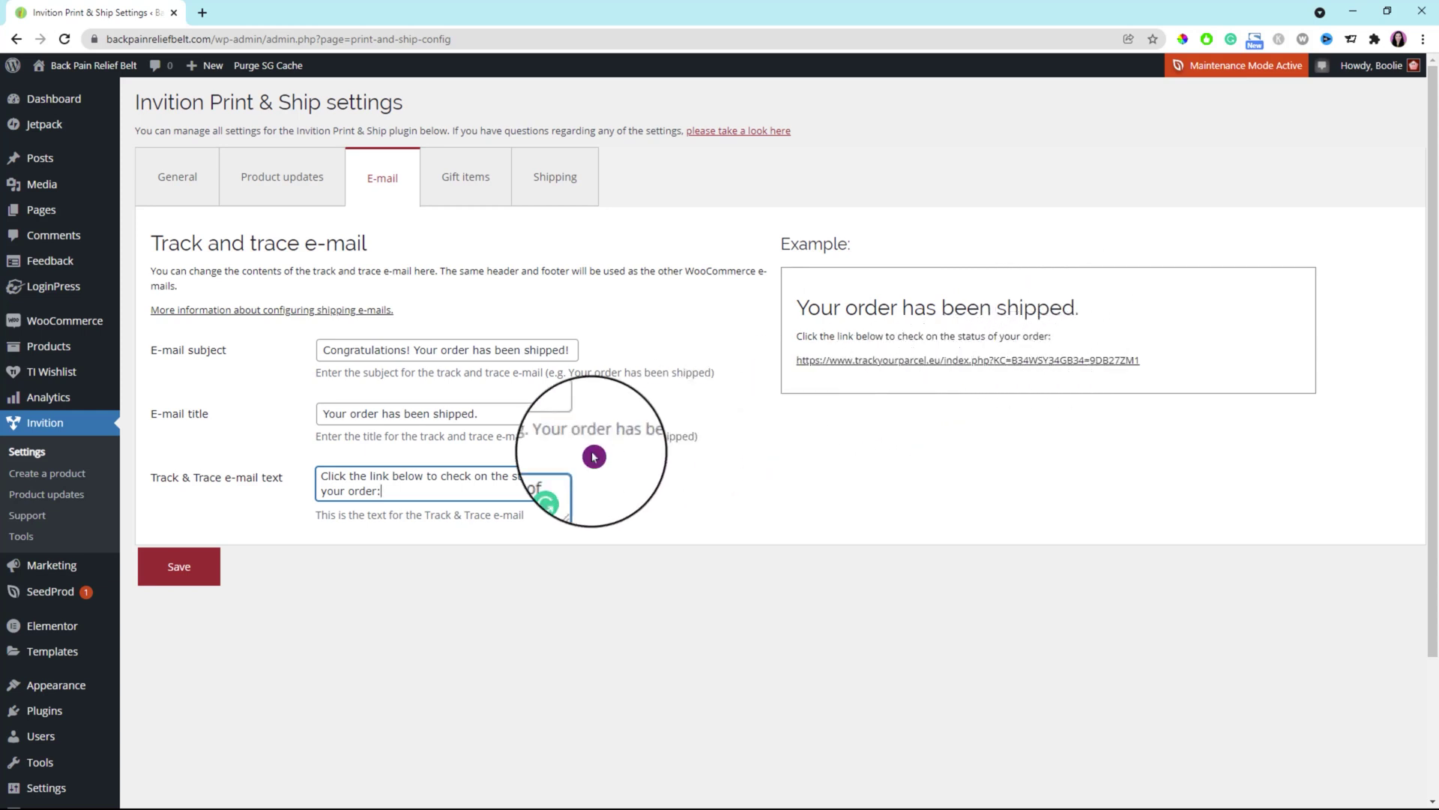
pyautogui.click(507, 417)
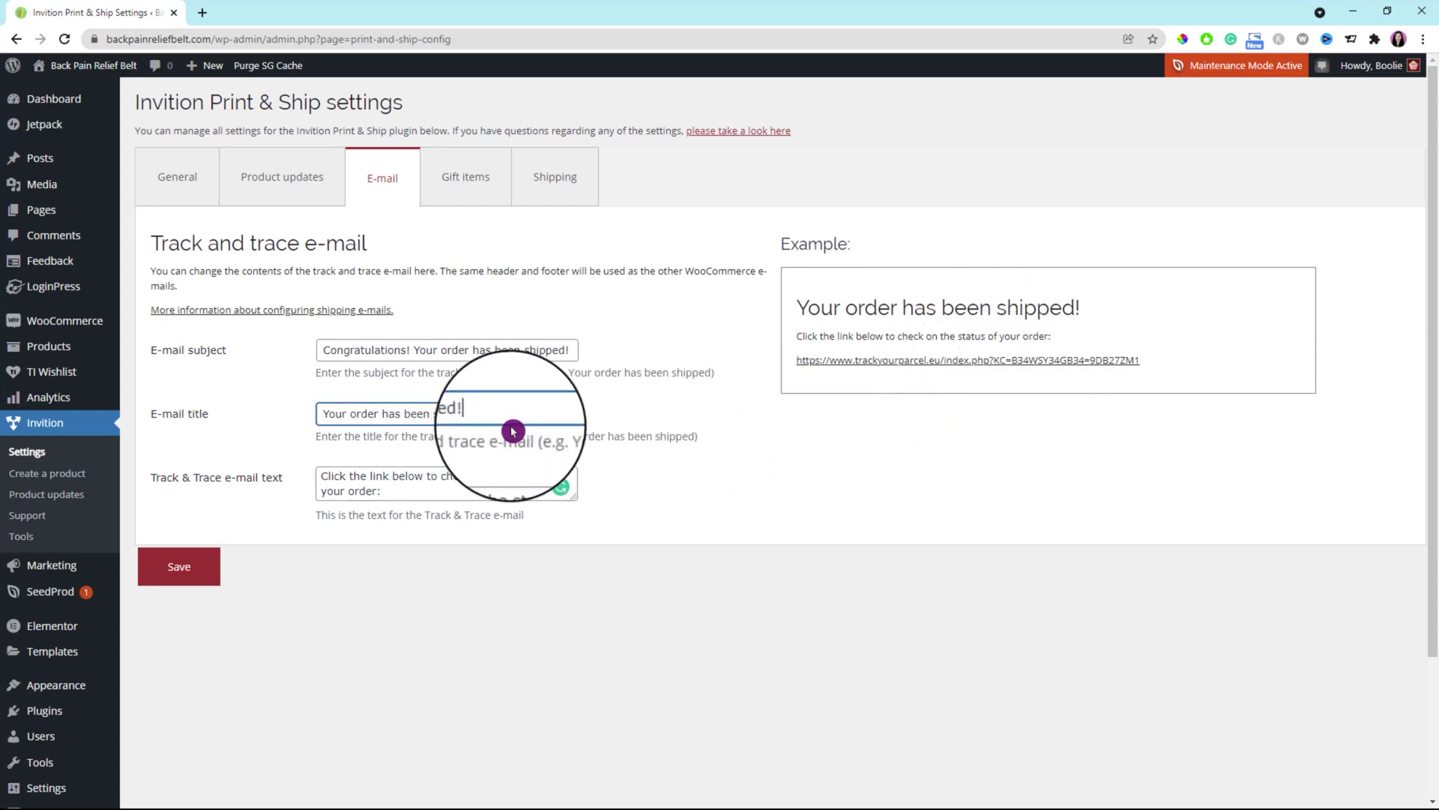
pyautogui.click(179, 574)
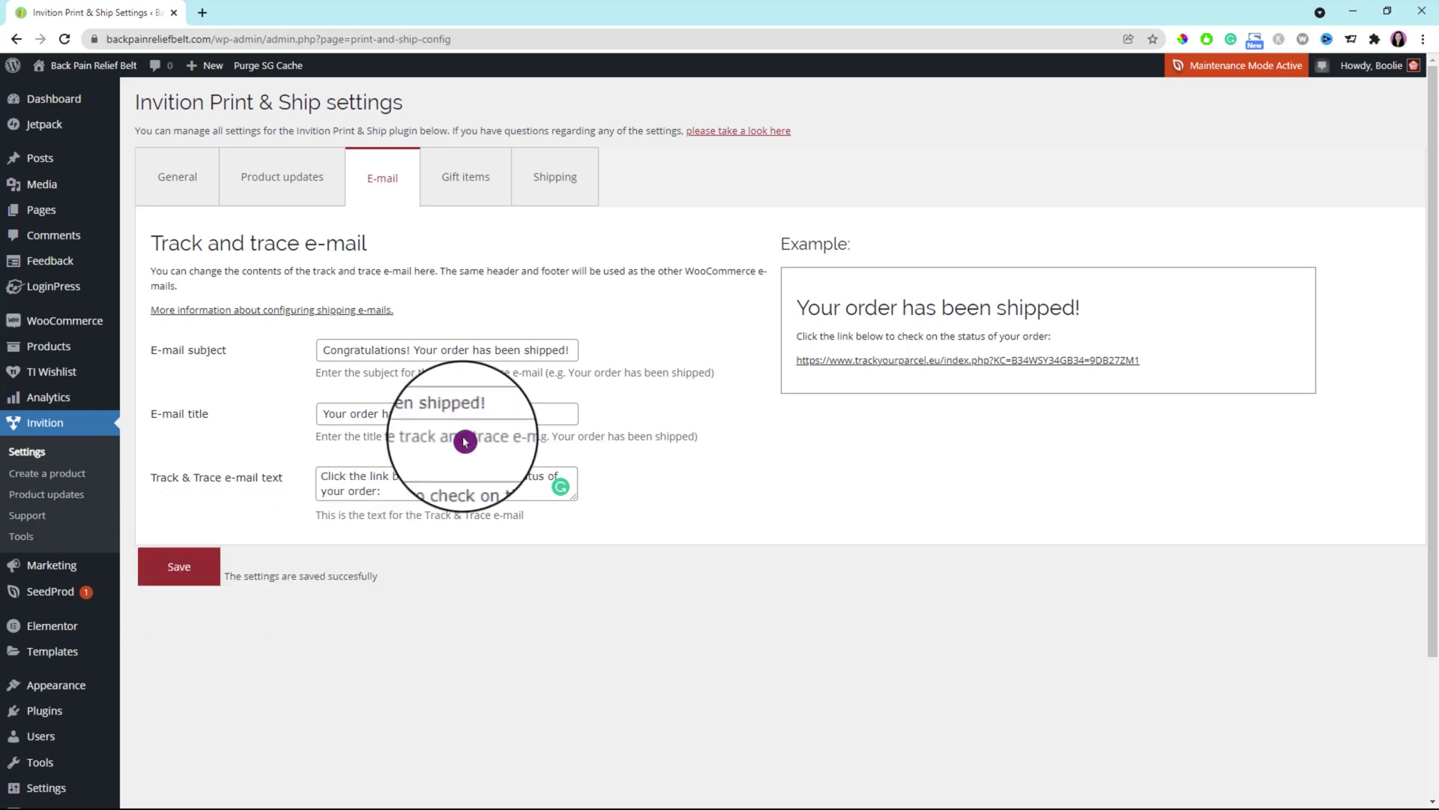
# Go through the gift item settings, and select Normal as the minimal shipping level in the shipping settings.
pyautogui.click(470, 189)
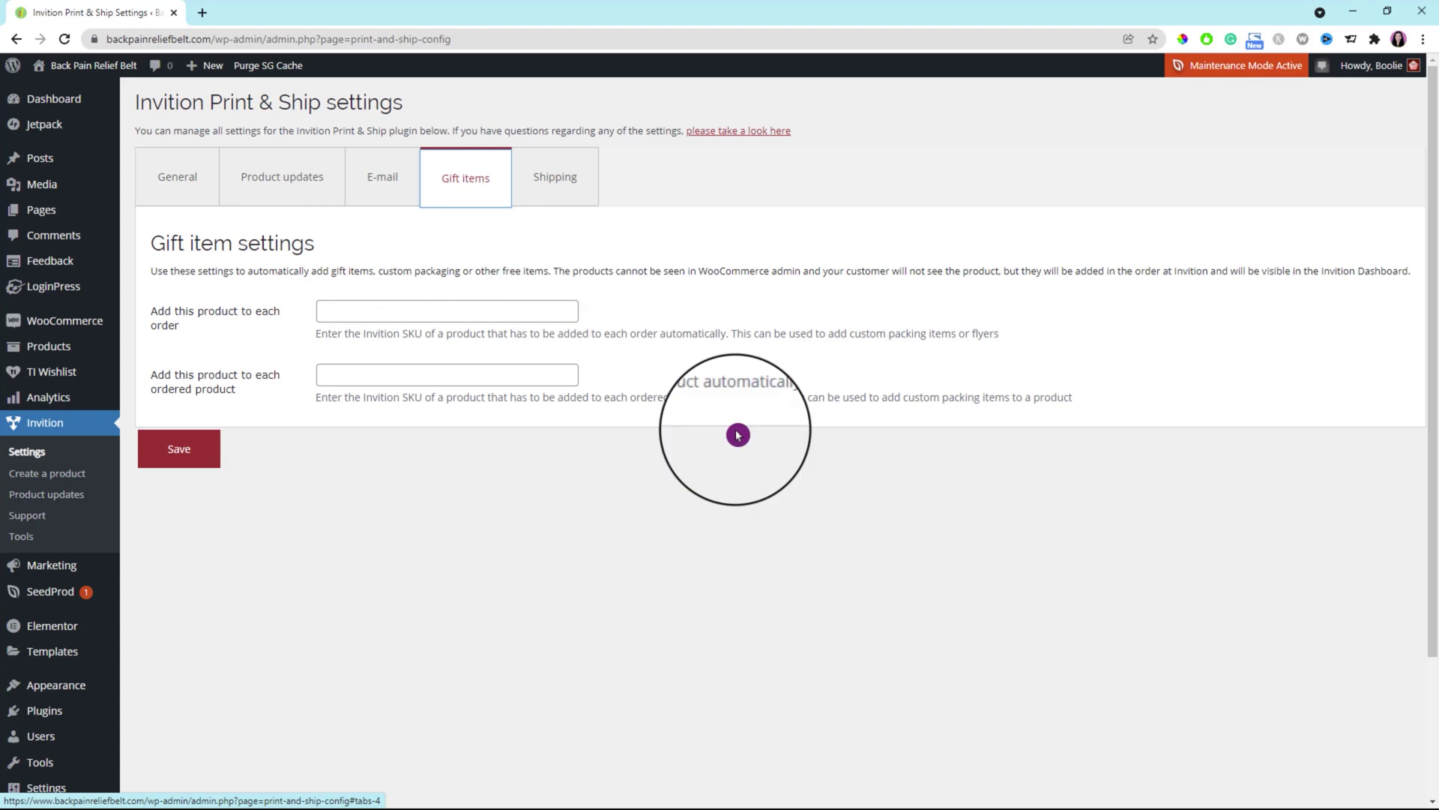
pyautogui.click(554, 187)
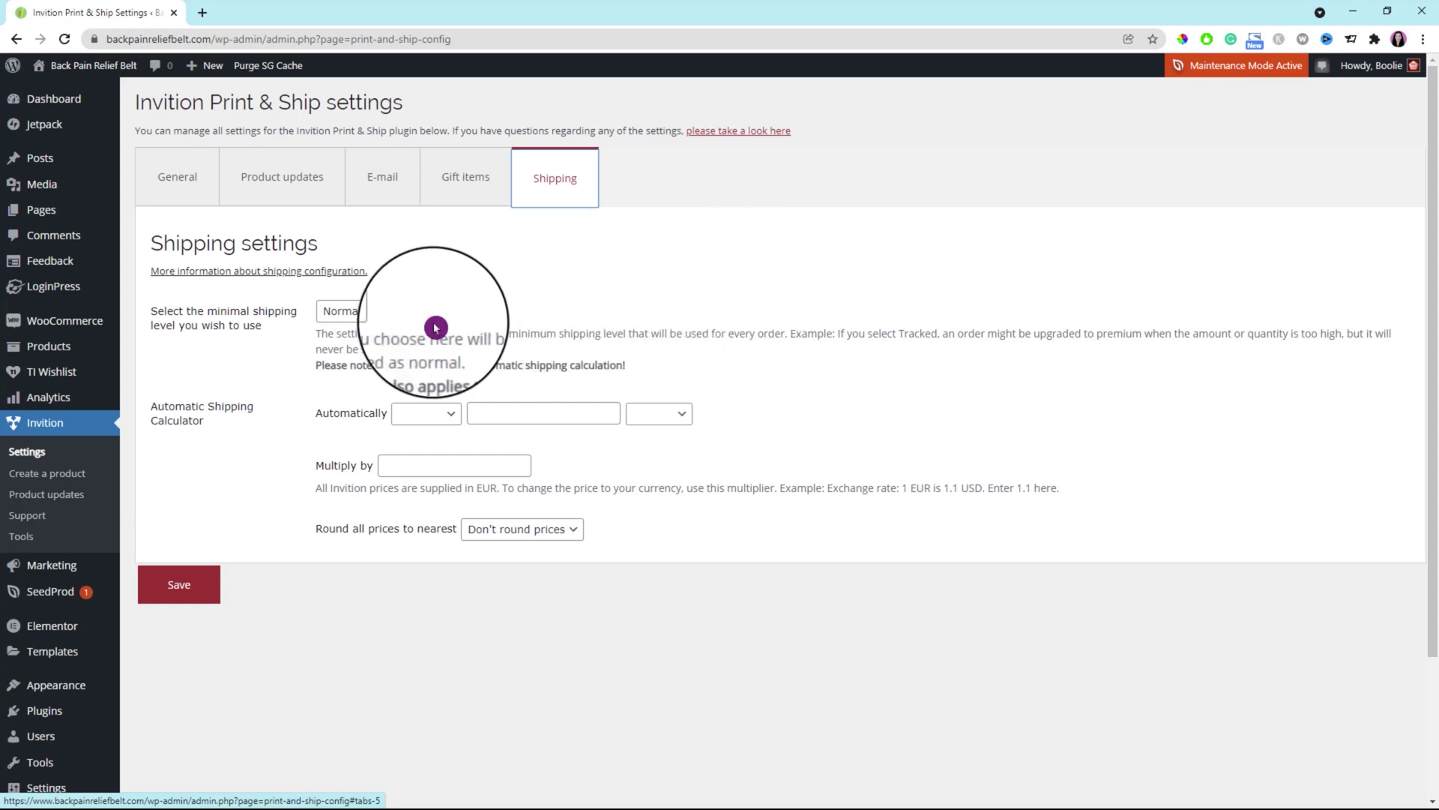
pyautogui.click(378, 314)
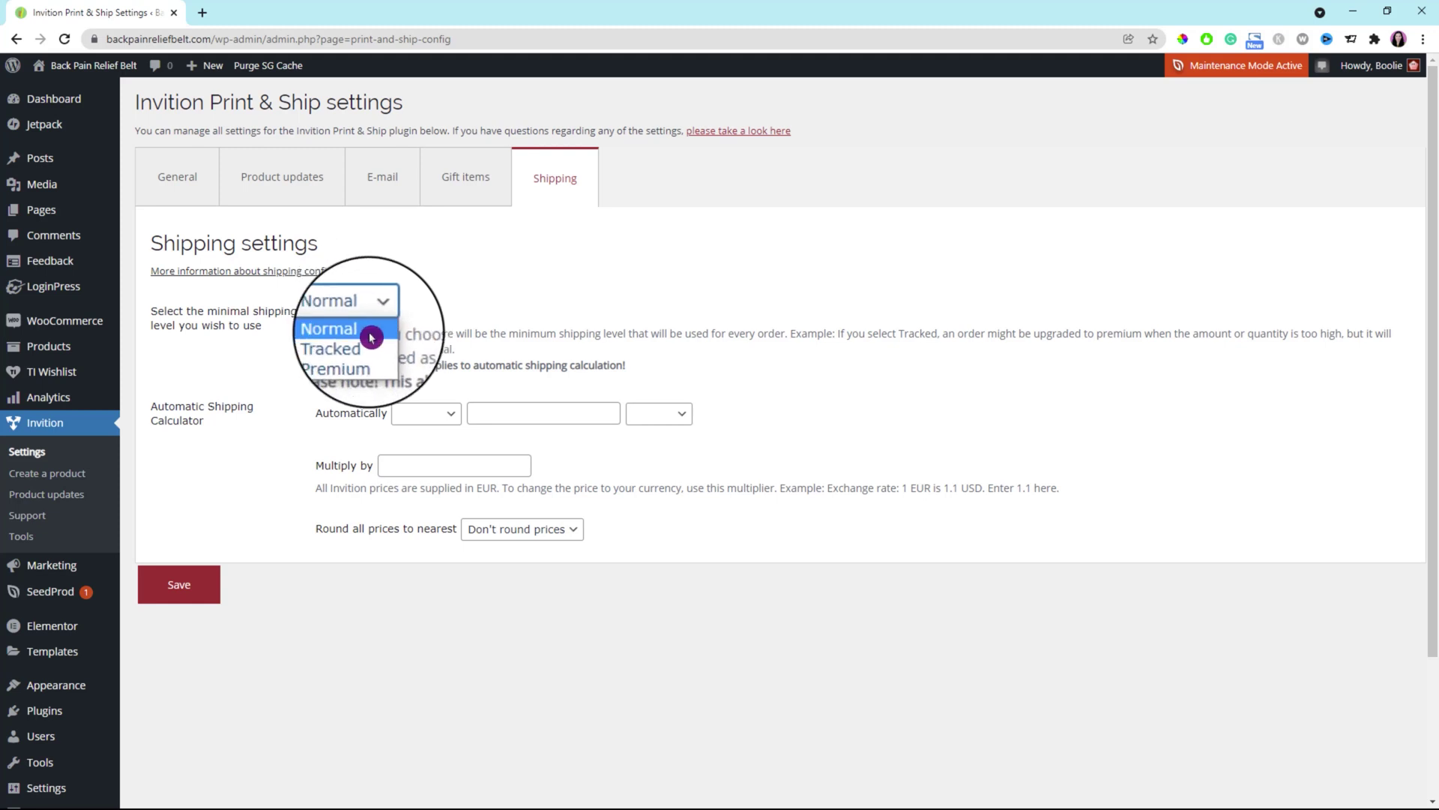
pyautogui.click(371, 335)
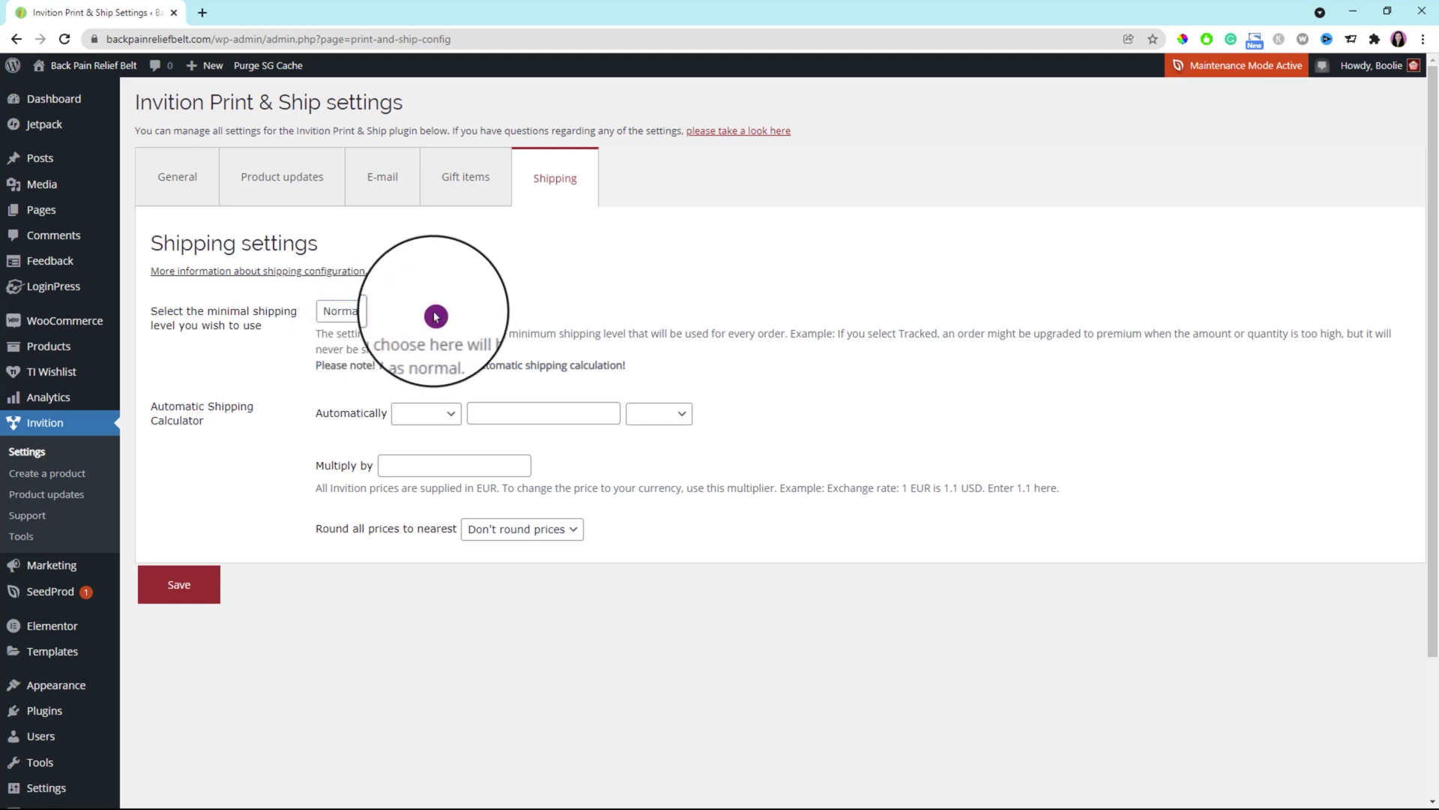
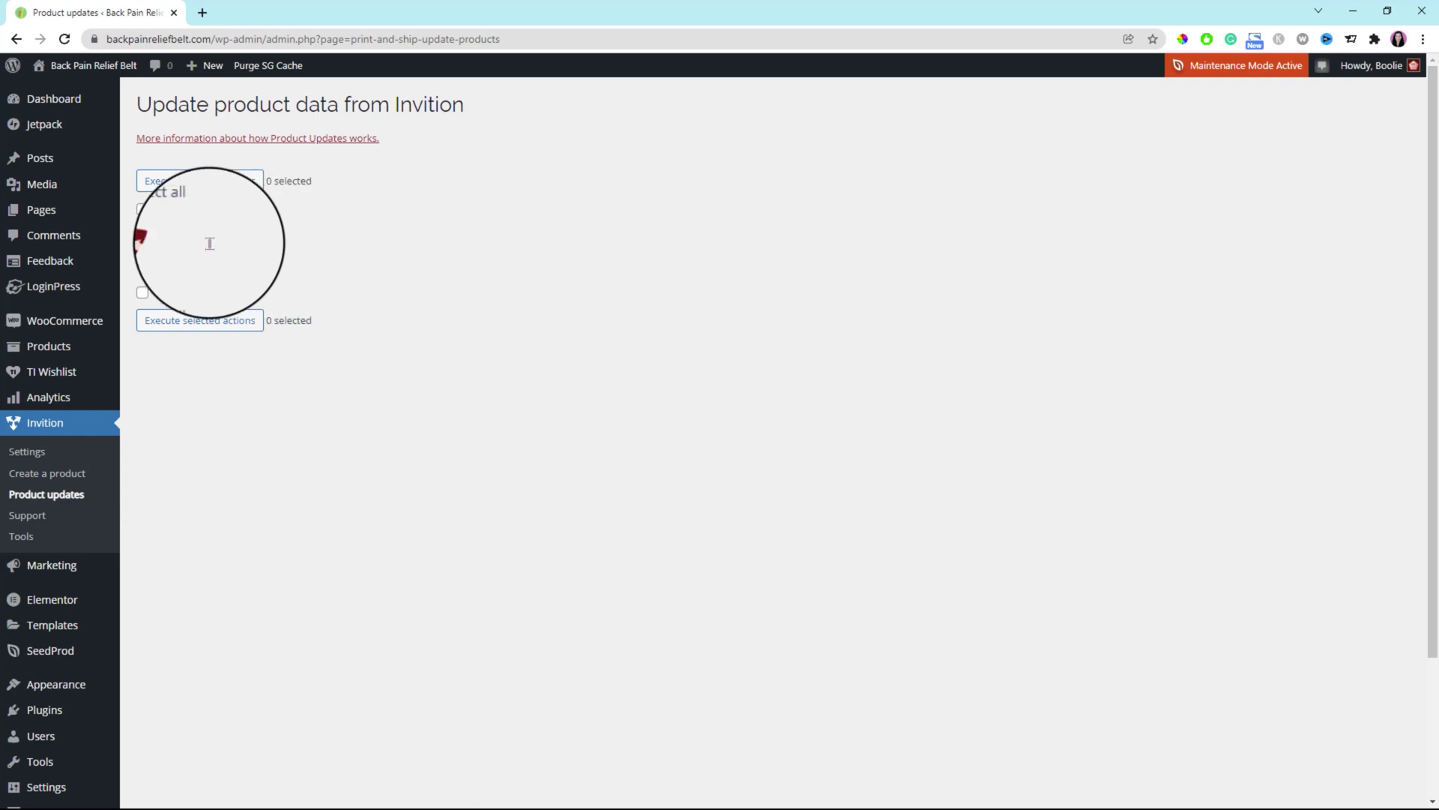
# Look through the Invition plugin's Product updates, Support and Tools pages.
pyautogui.click(143, 209)
pyautogui.click(143, 209)
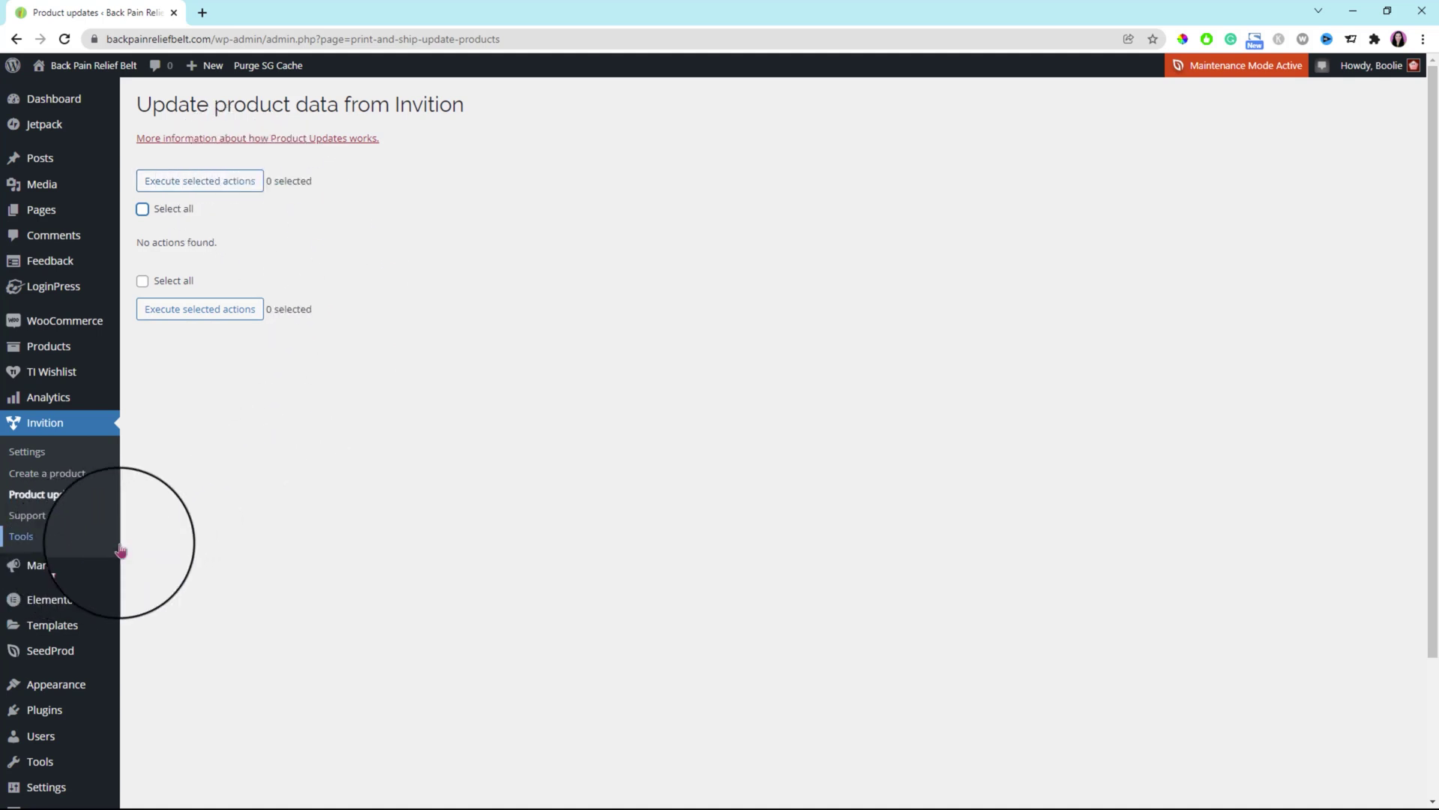
pyautogui.click(31, 522)
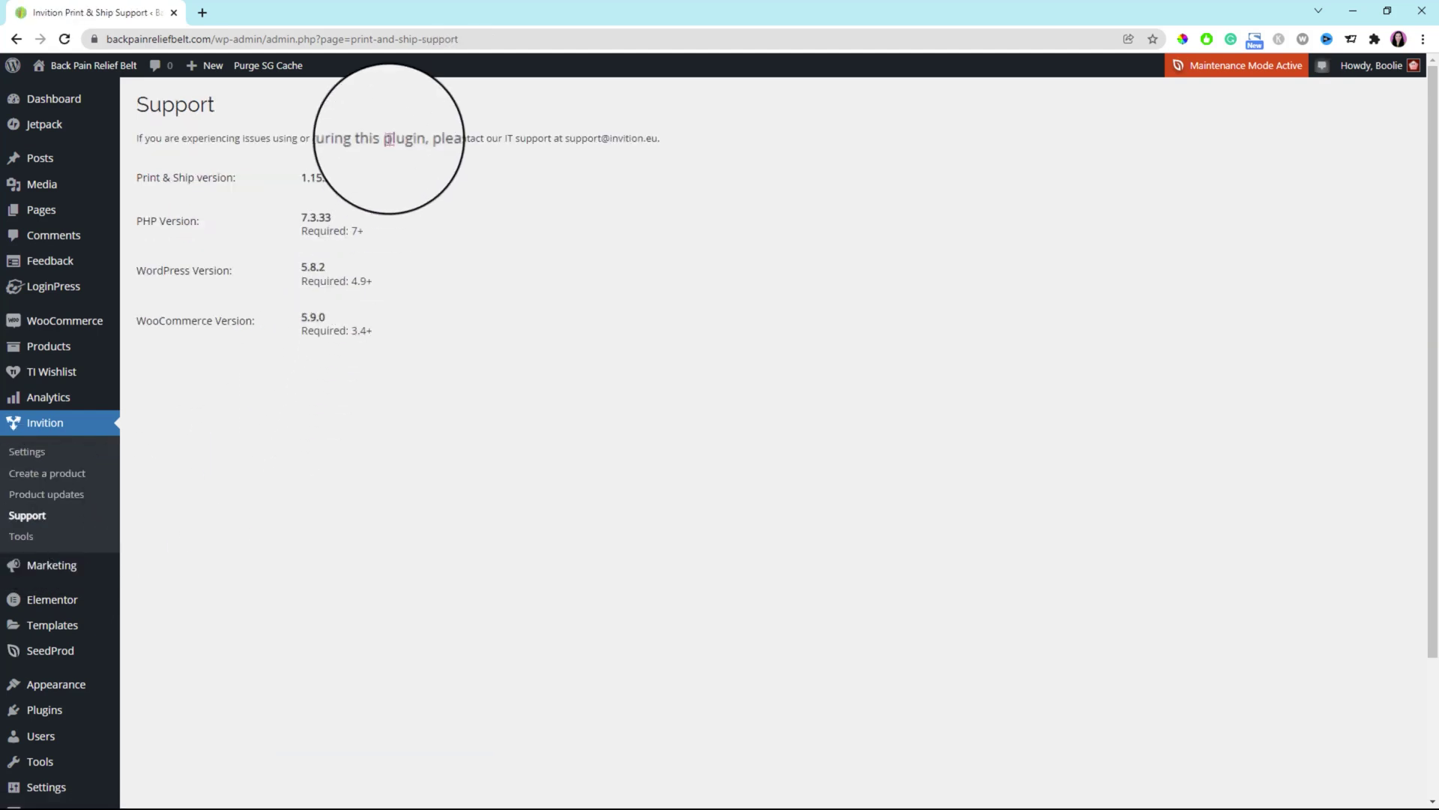
pyautogui.moveTo(565, 147); pyautogui.dragTo(639, 143)
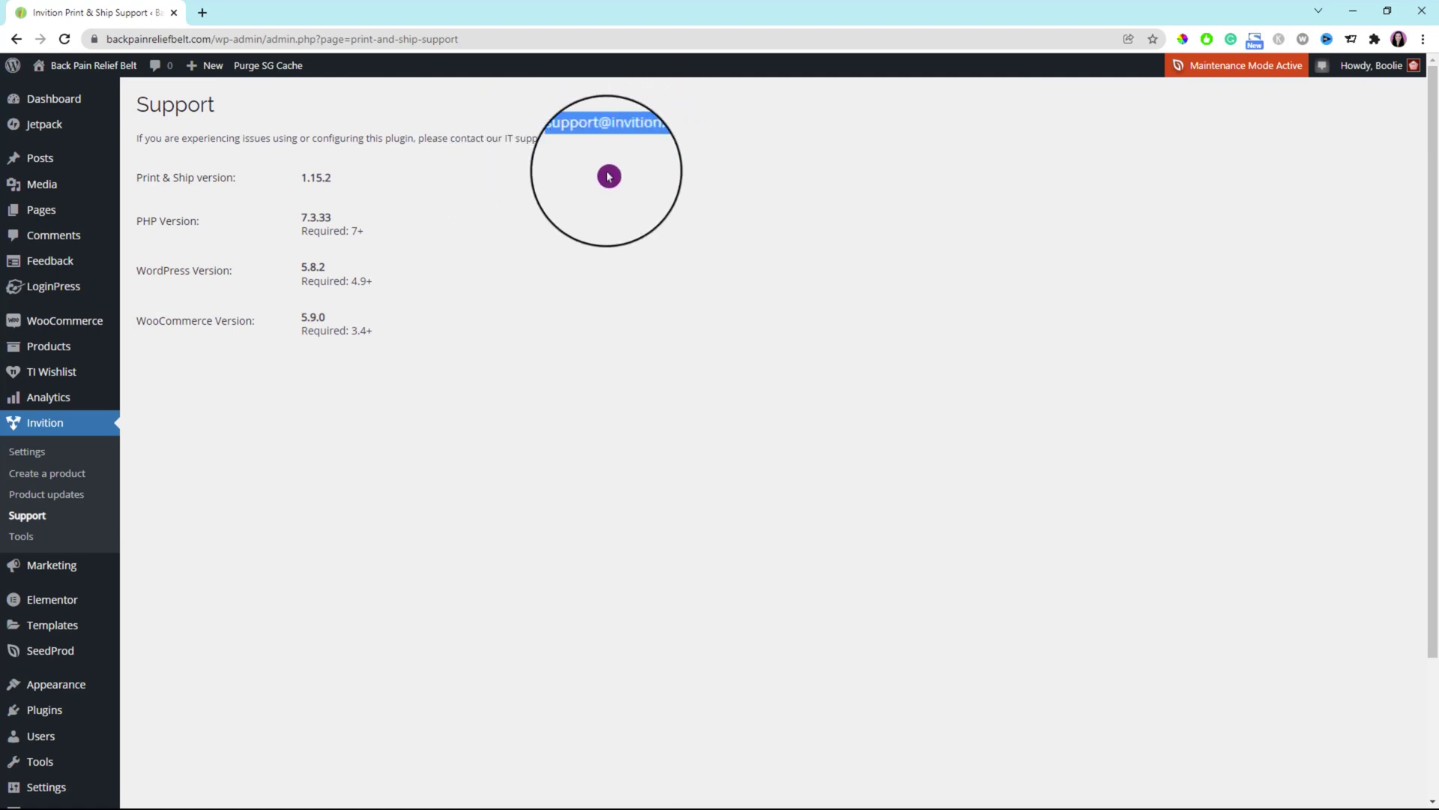
pyautogui.click(24, 540)
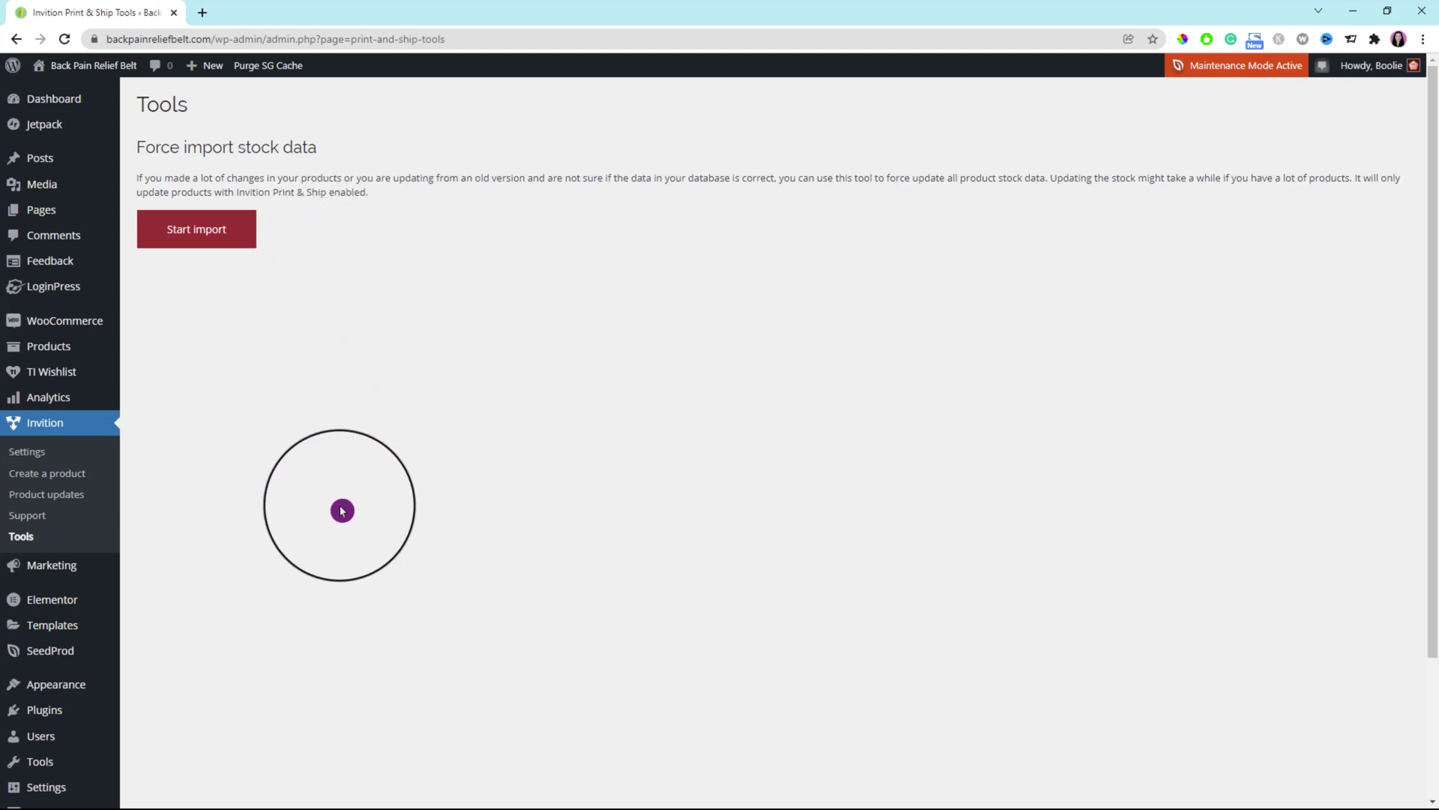
# Open the plugin's Create Simple products list and go to its second page.
pyautogui.click(63, 477)
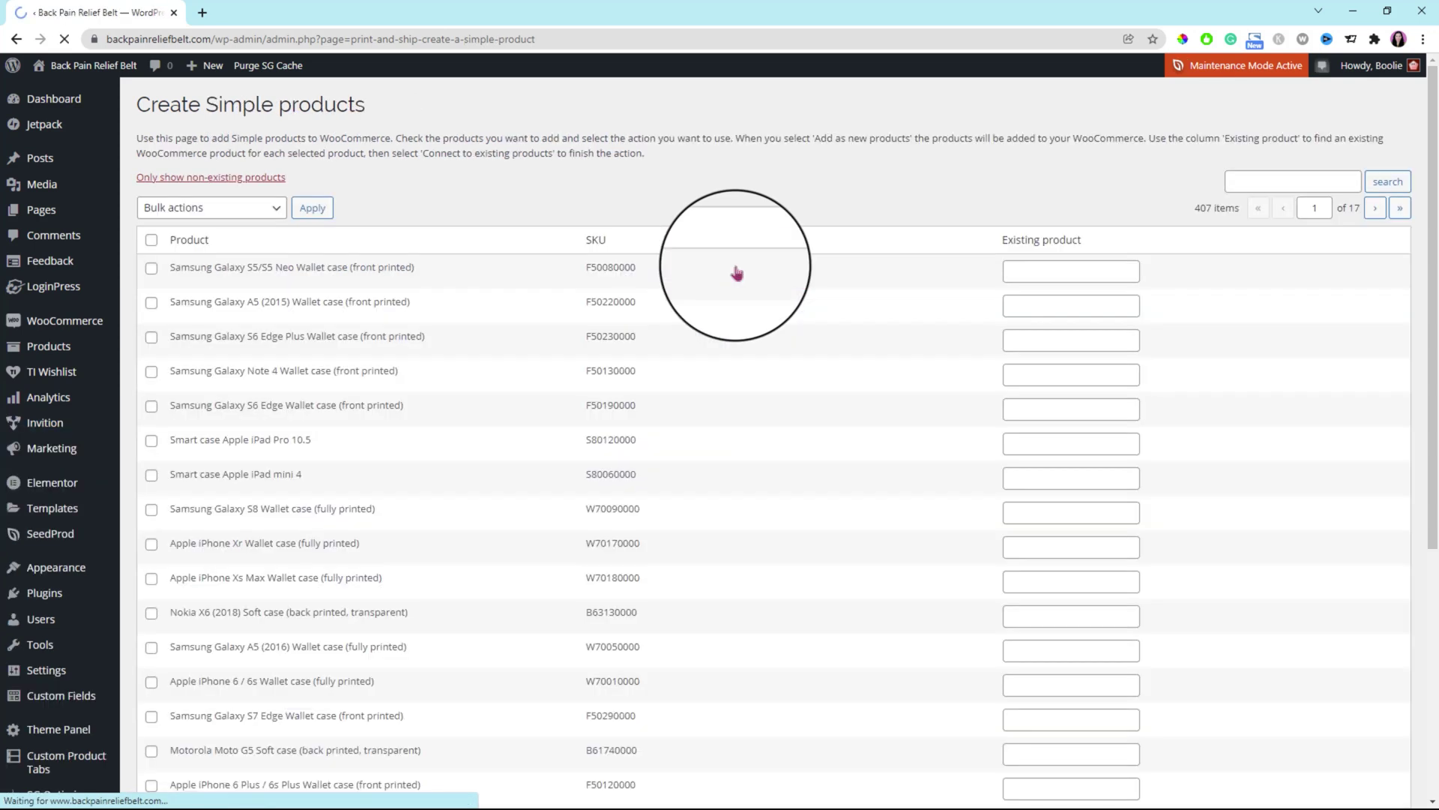
pyautogui.click(1375, 209)
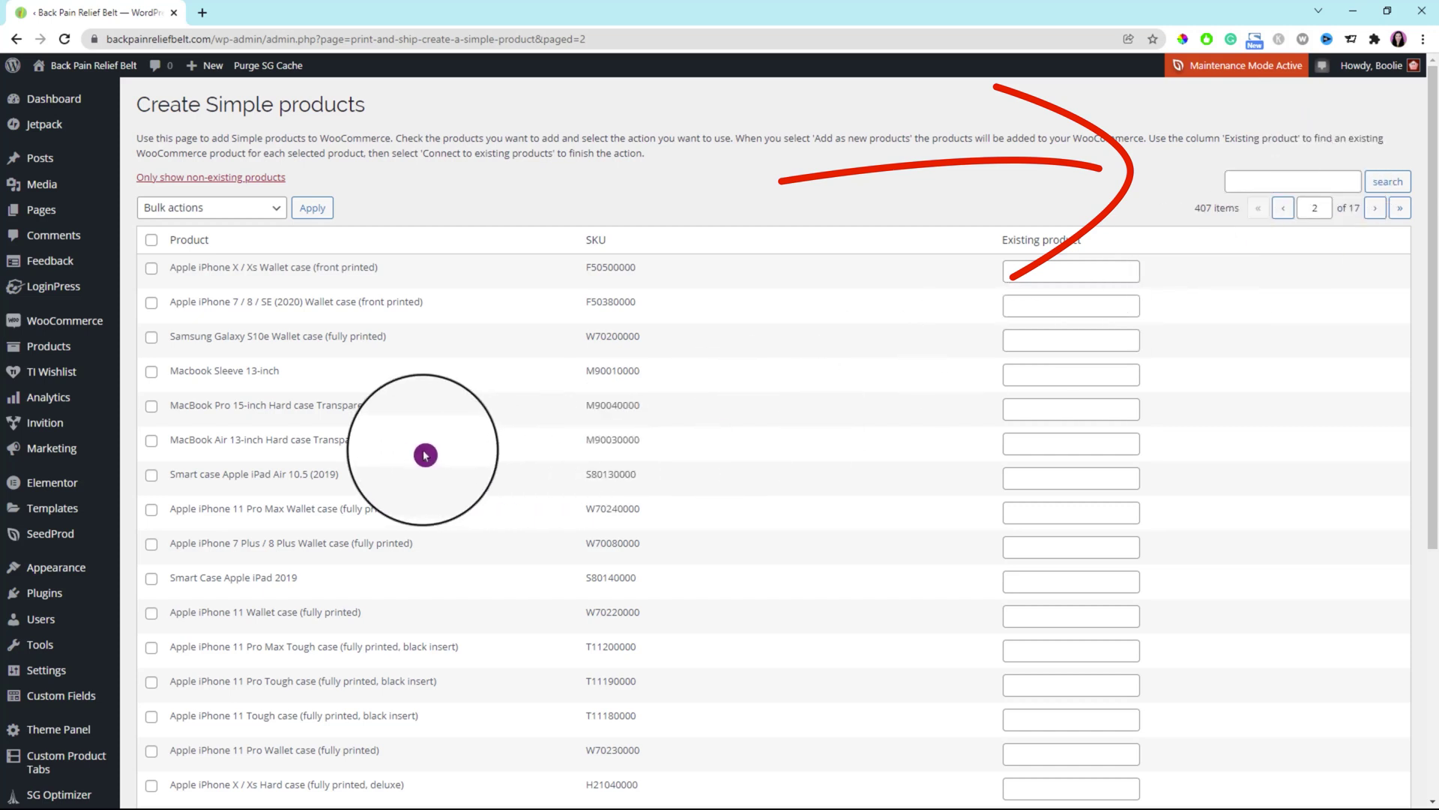
pyautogui.click(1285, 211)
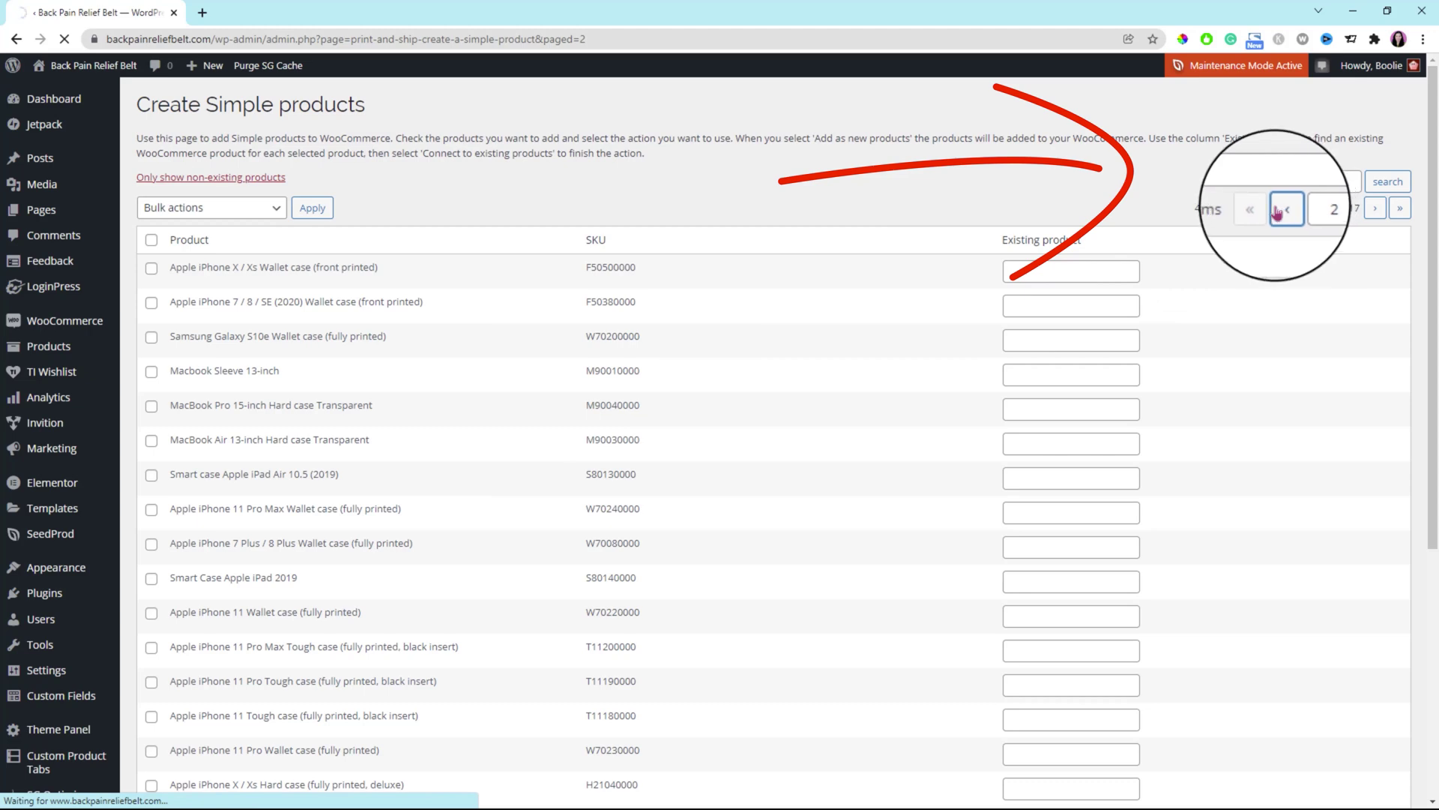
pyautogui.scroll(-10, 483, 726)
pyautogui.click(1376, 210)
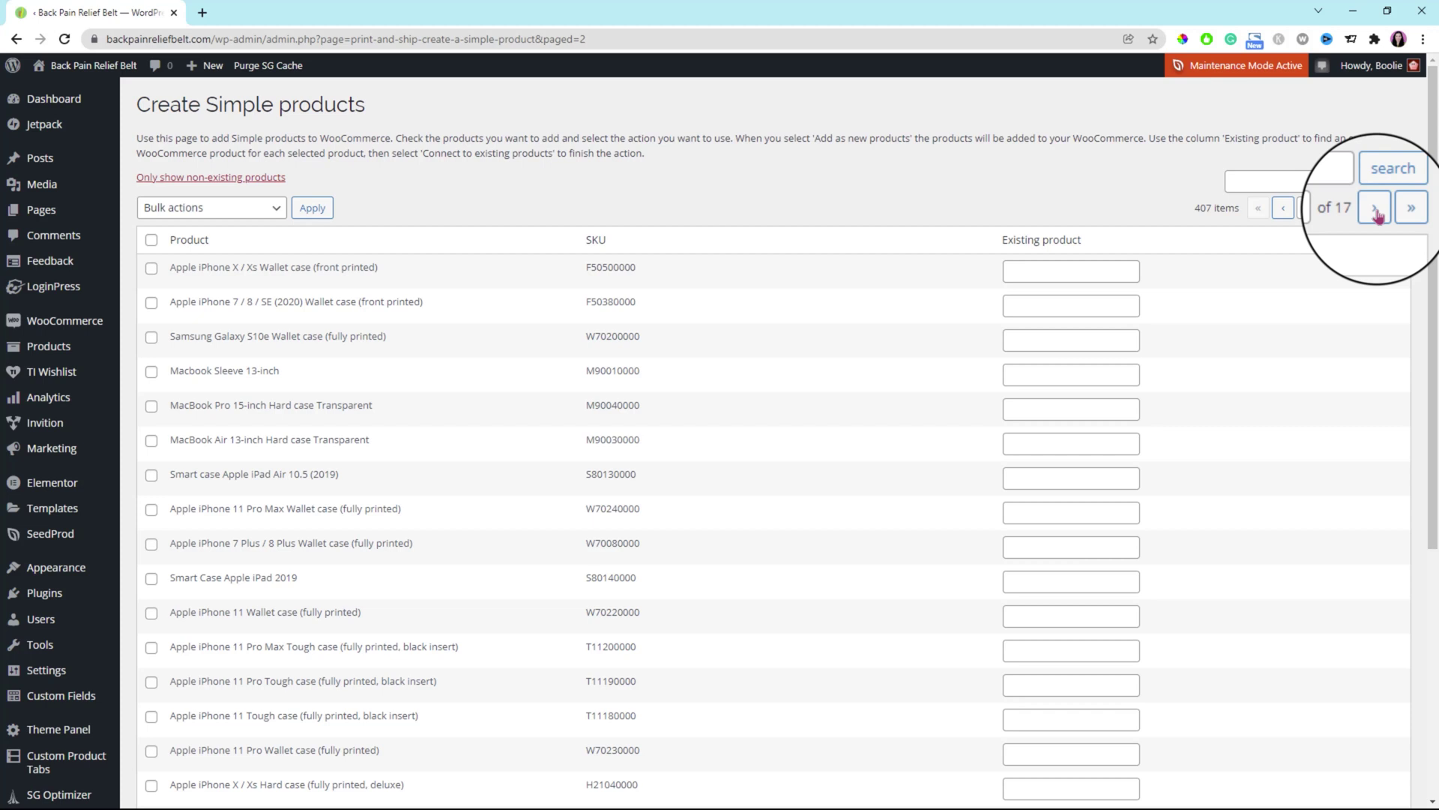
# Add "Apple iPhone 11 Hard case (fully printed, deluxe)" to the store as a new product with the bulk action.
pyautogui.scroll(-5, 152, 595)
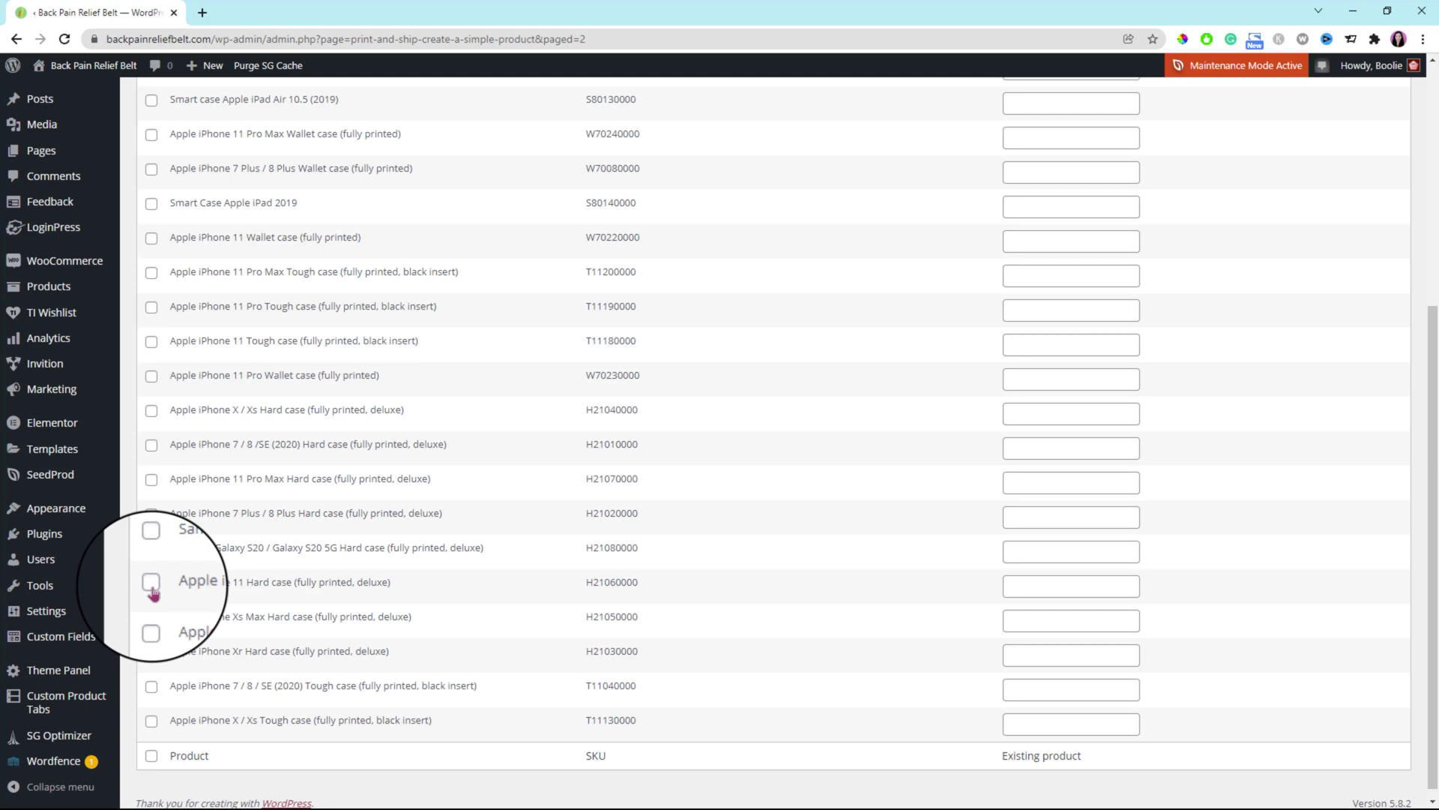
pyautogui.scroll(5, 152, 588)
pyautogui.click(277, 208)
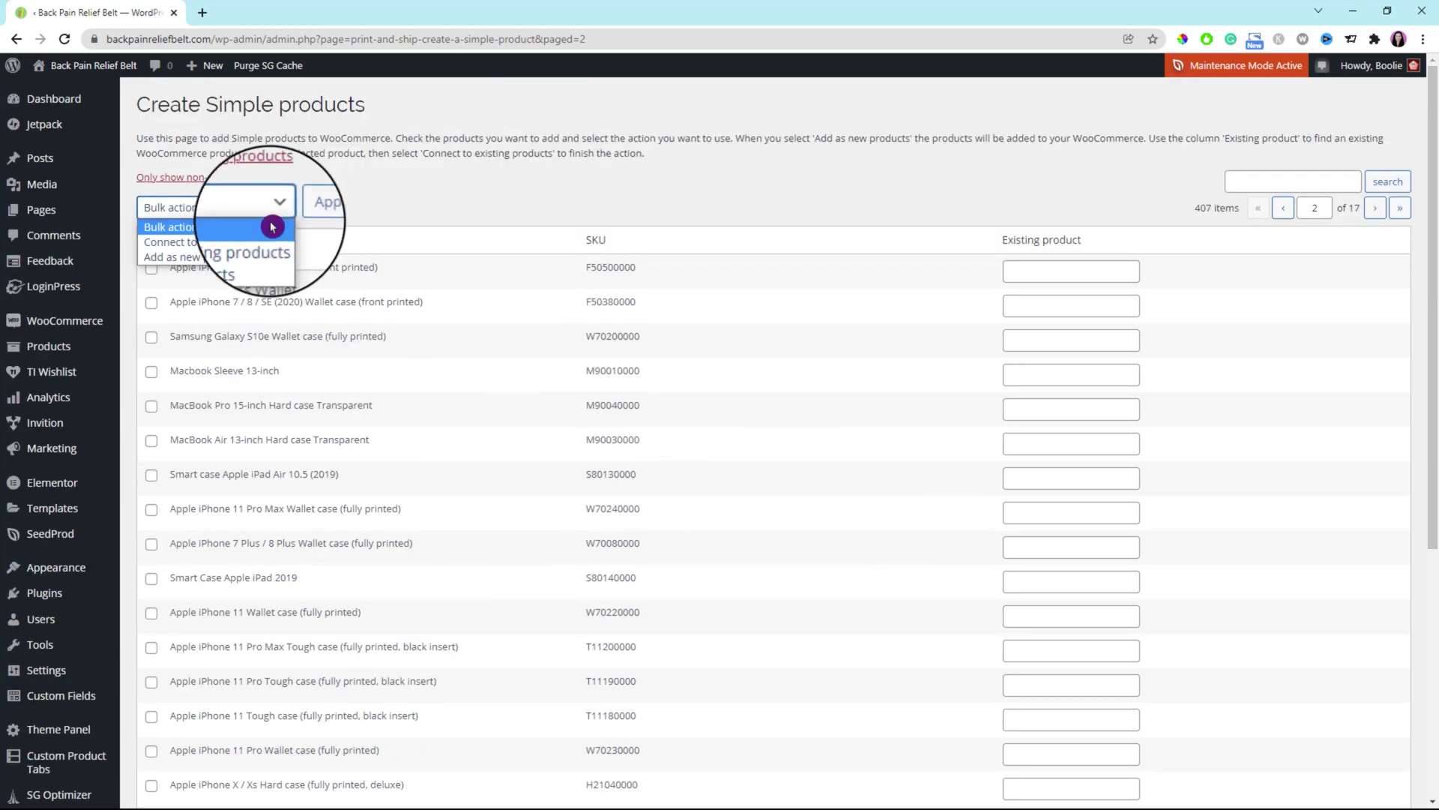
pyautogui.click(256, 265)
pyautogui.click(318, 209)
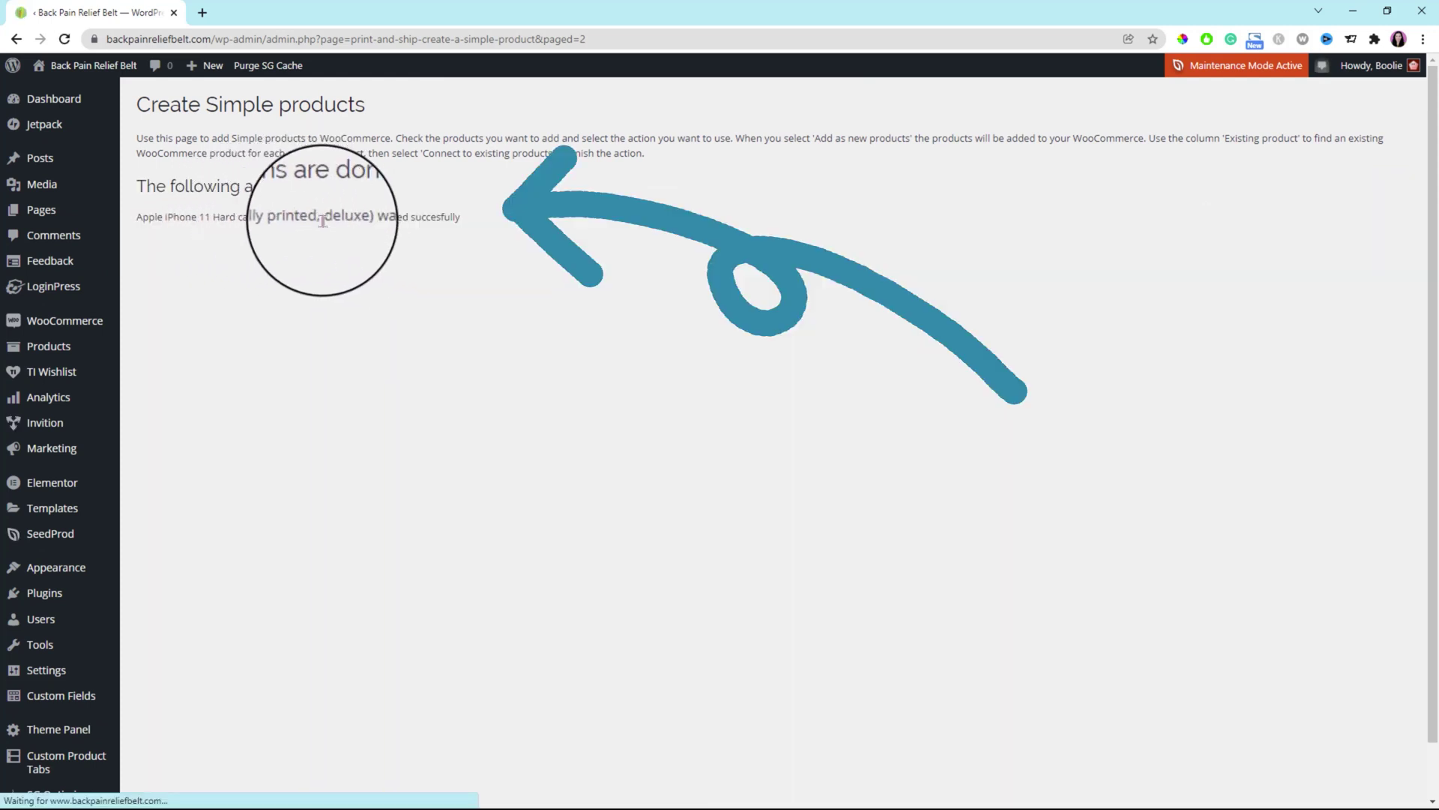
# Open the Apple iPhone 11 Hard case draft from the store's products and enter the description "Add something here...".
pyautogui.moveTo(63, 354)
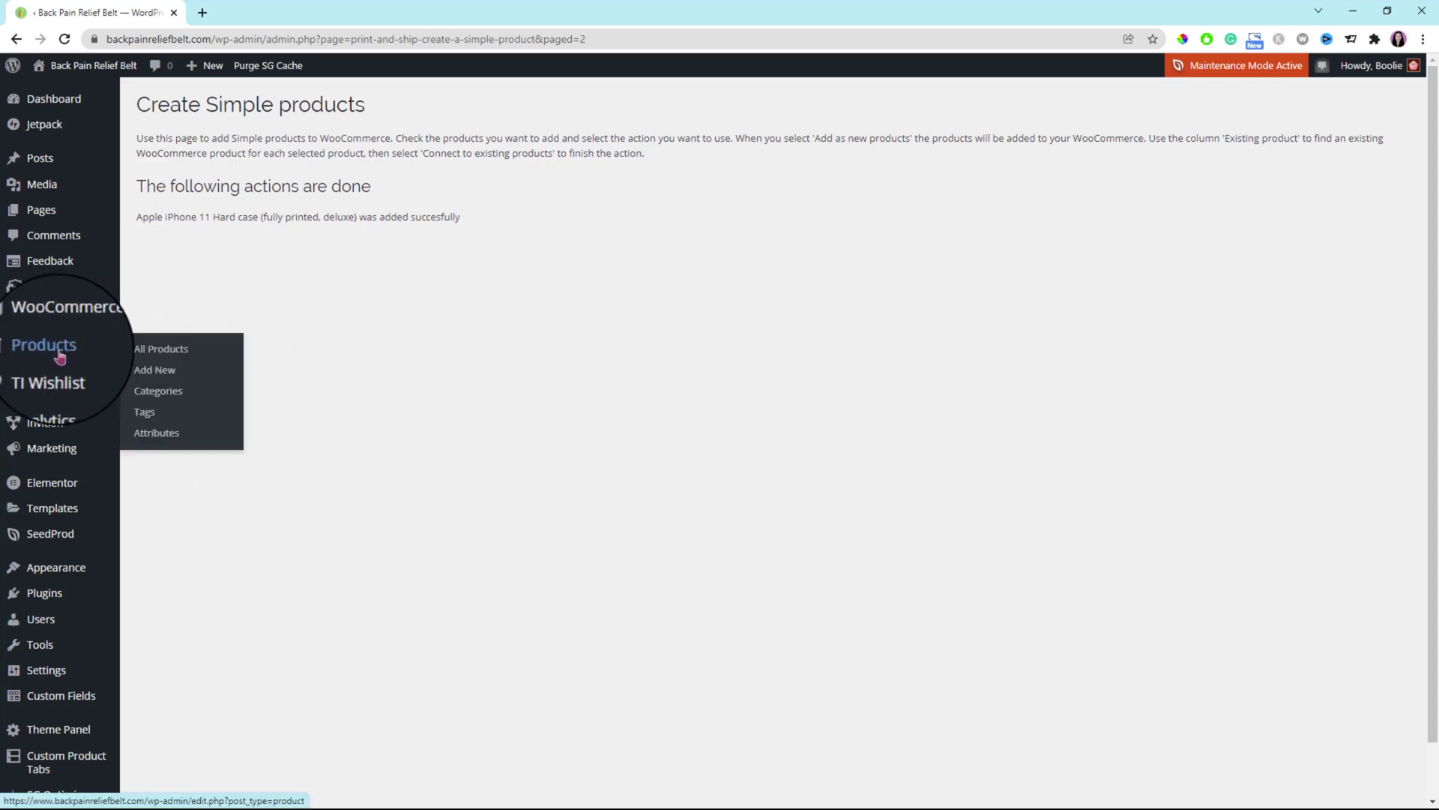
pyautogui.click(63, 354)
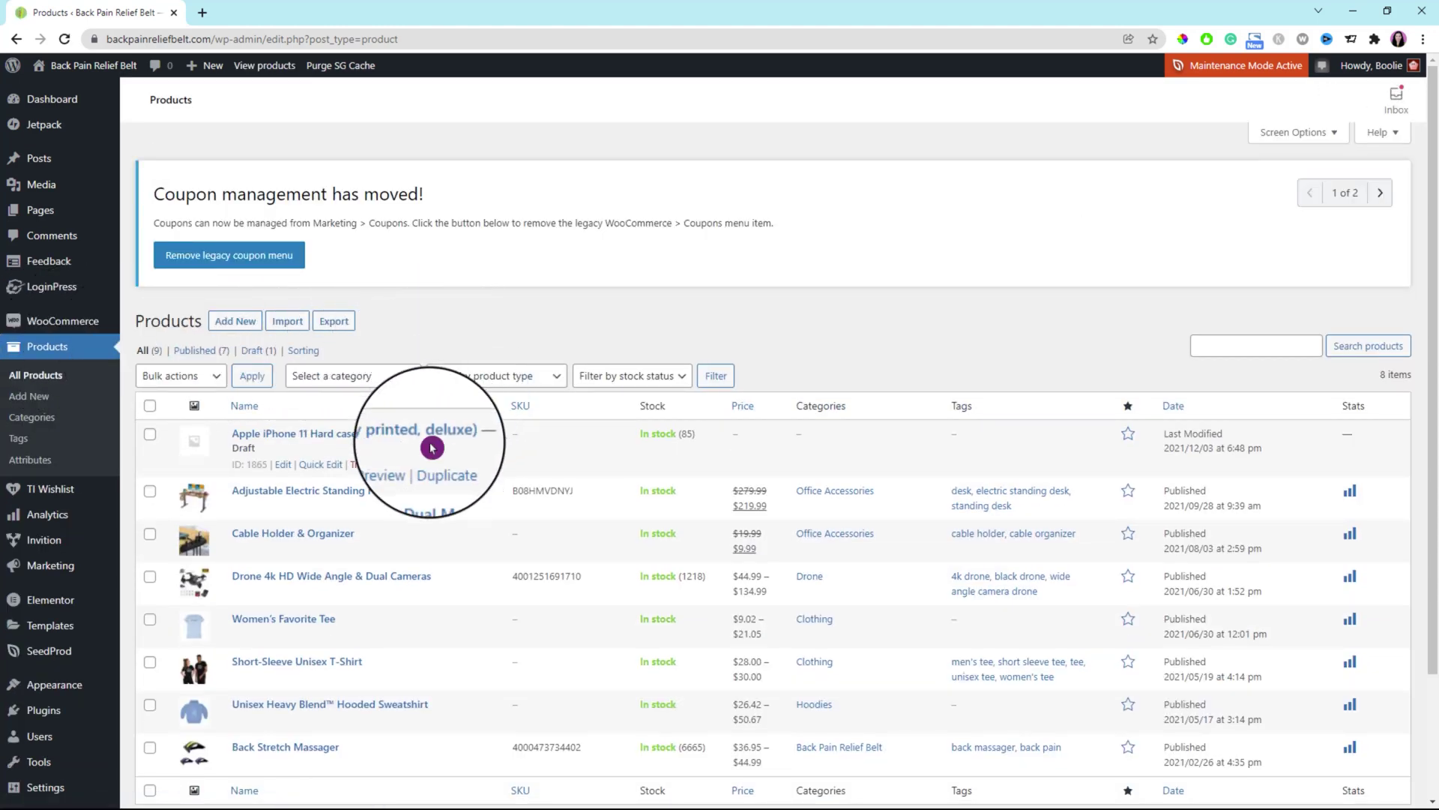
pyautogui.click(390, 437)
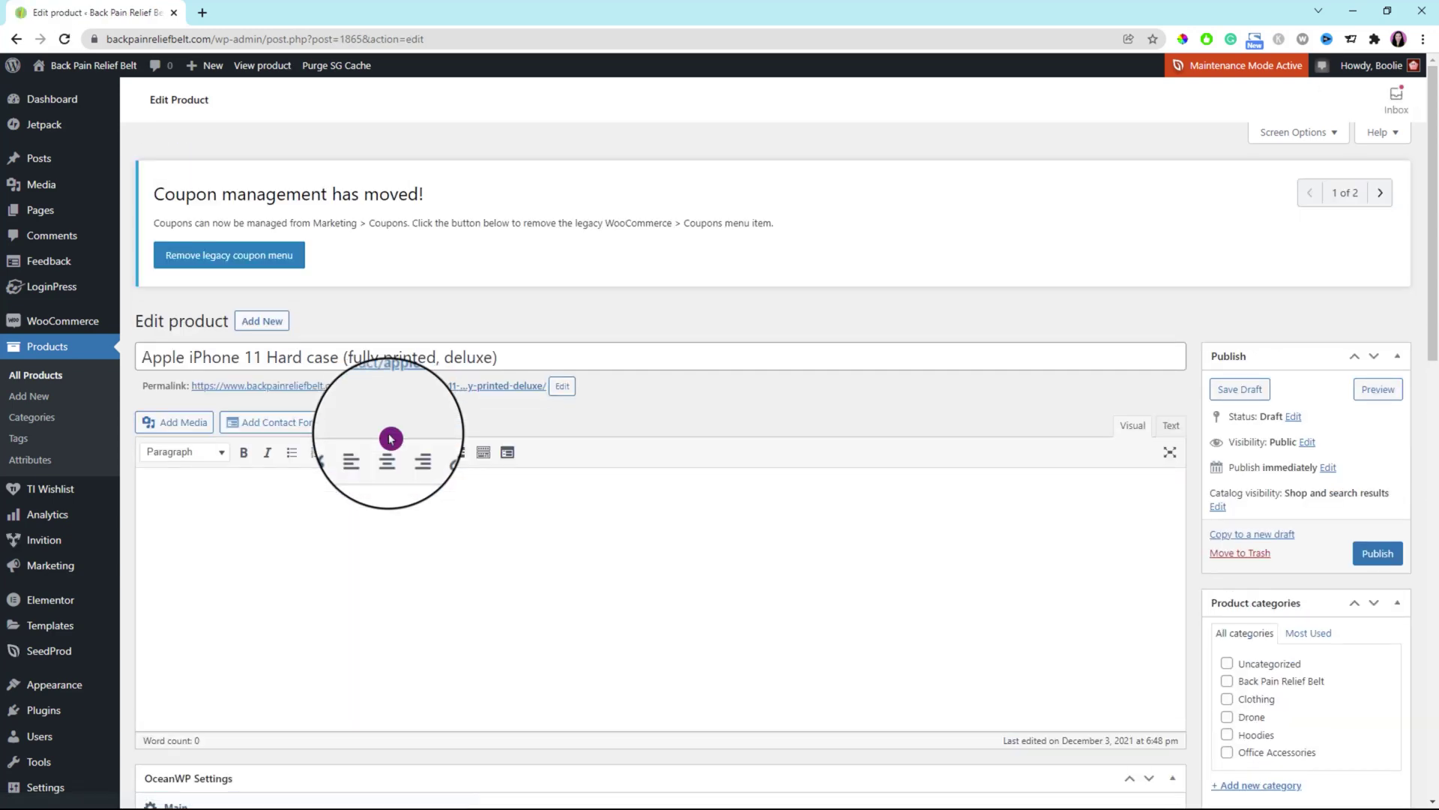
pyautogui.click(510, 356)
pyautogui.click(262, 497)
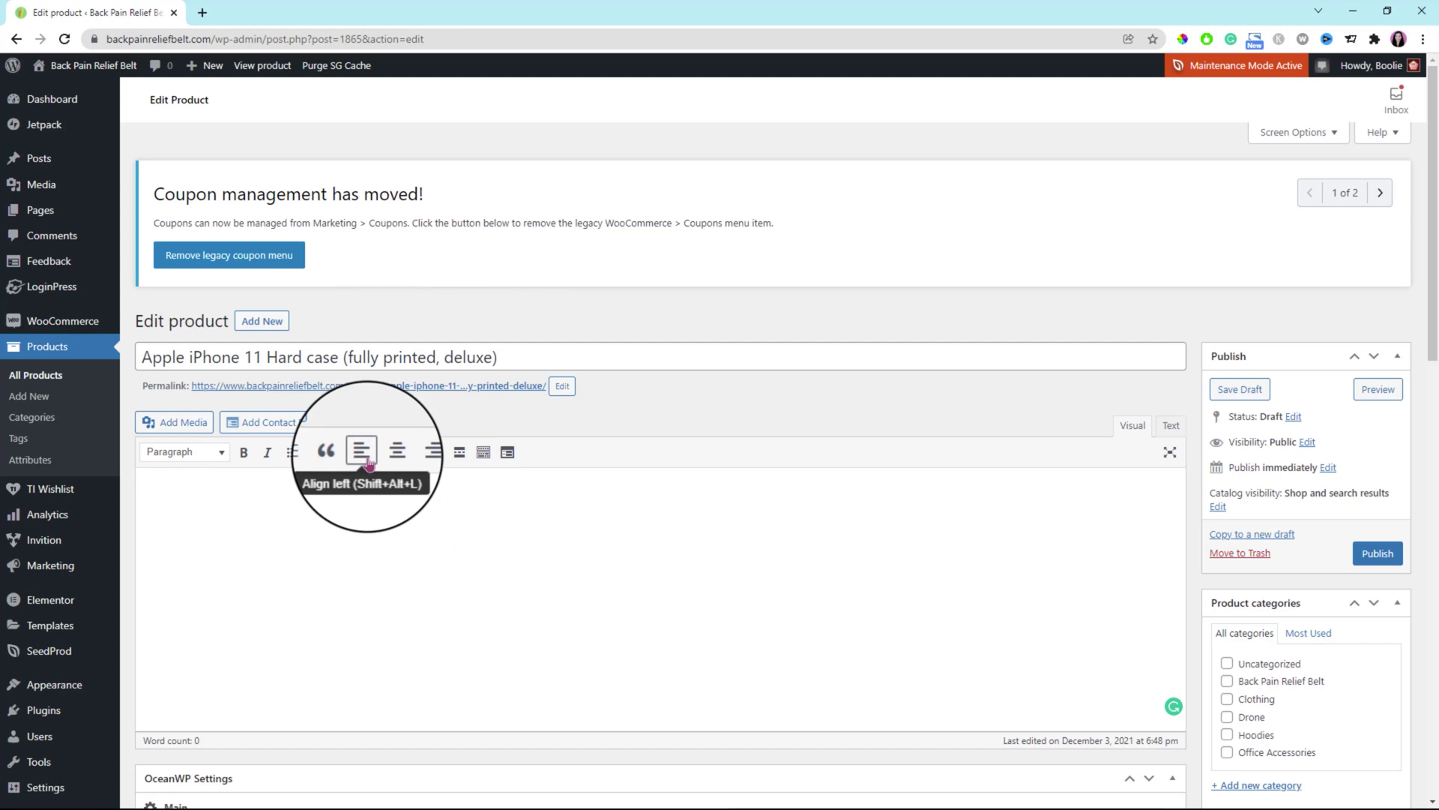
pyautogui.write('Add something here...')
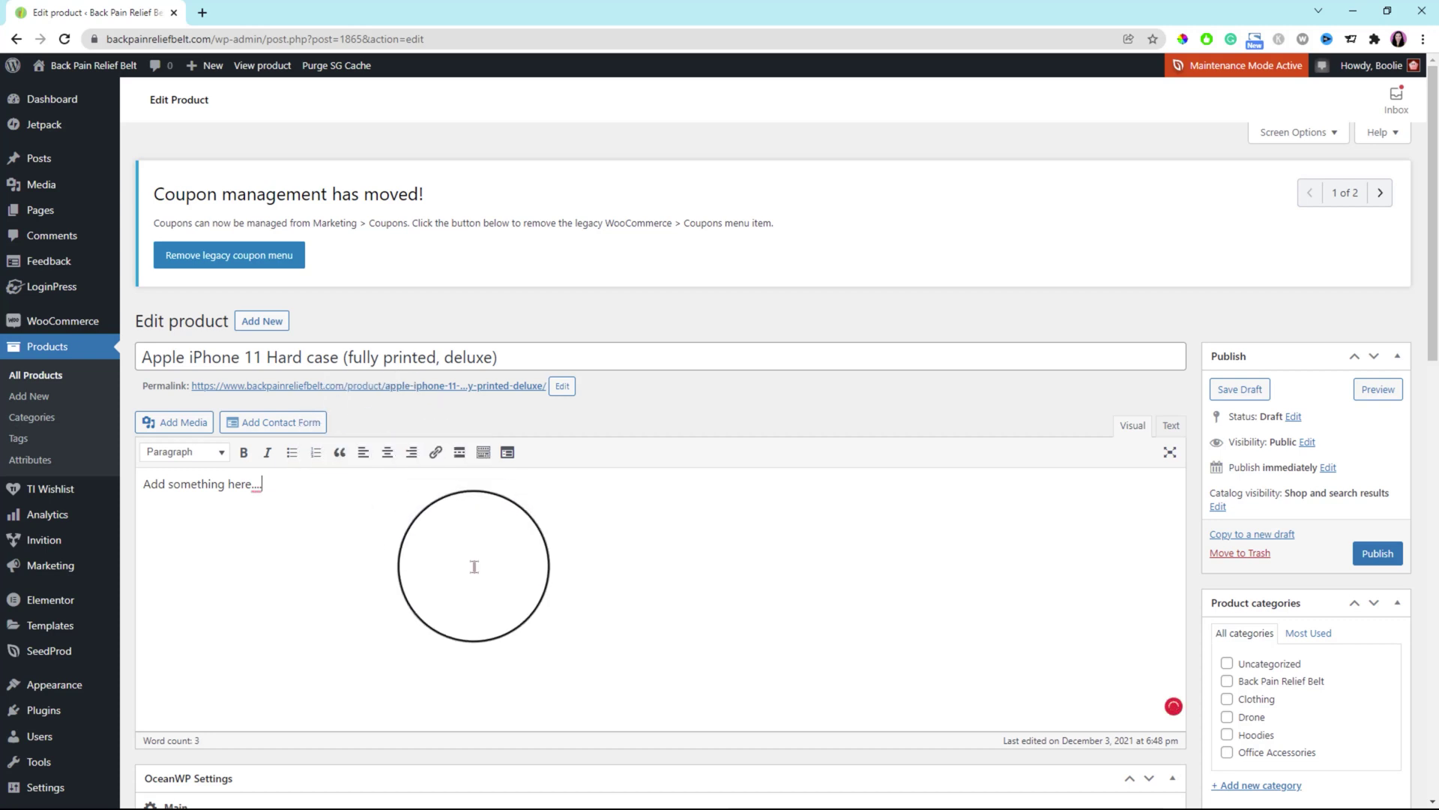
# Create a new product category named "Phone Case" and assign it to the product.
pyautogui.scroll(-3, 371, 556)
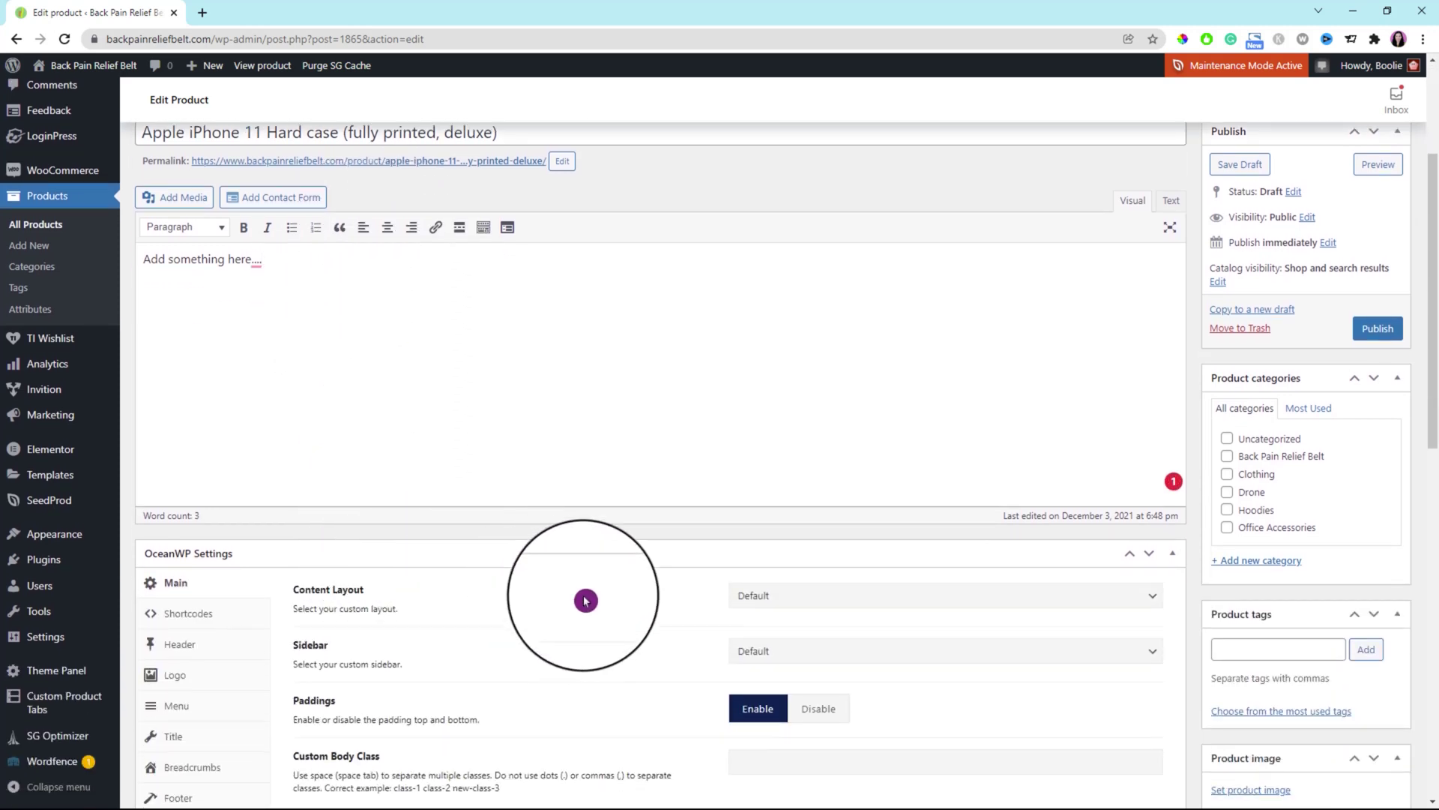
pyautogui.click(1266, 561)
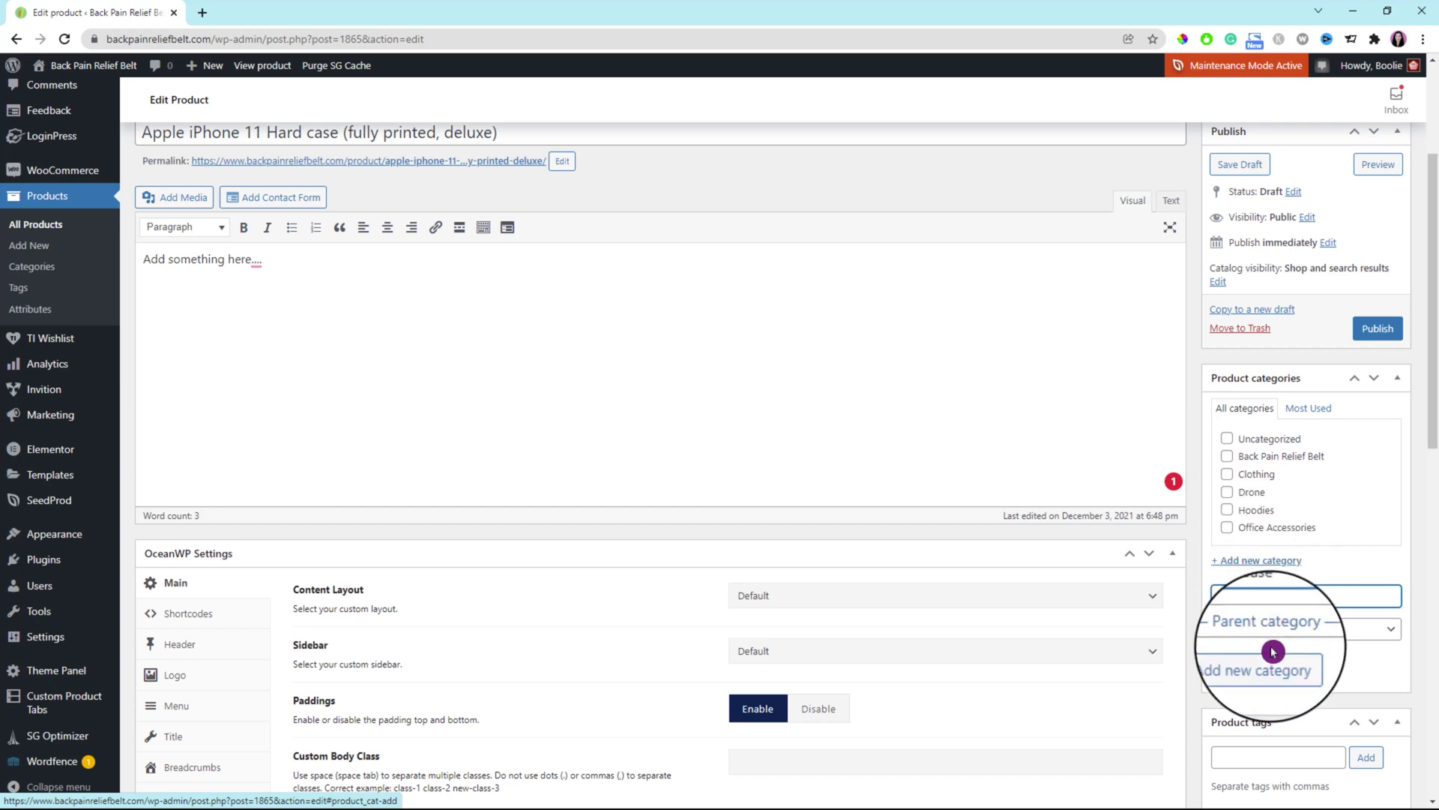
pyautogui.click(1258, 670)
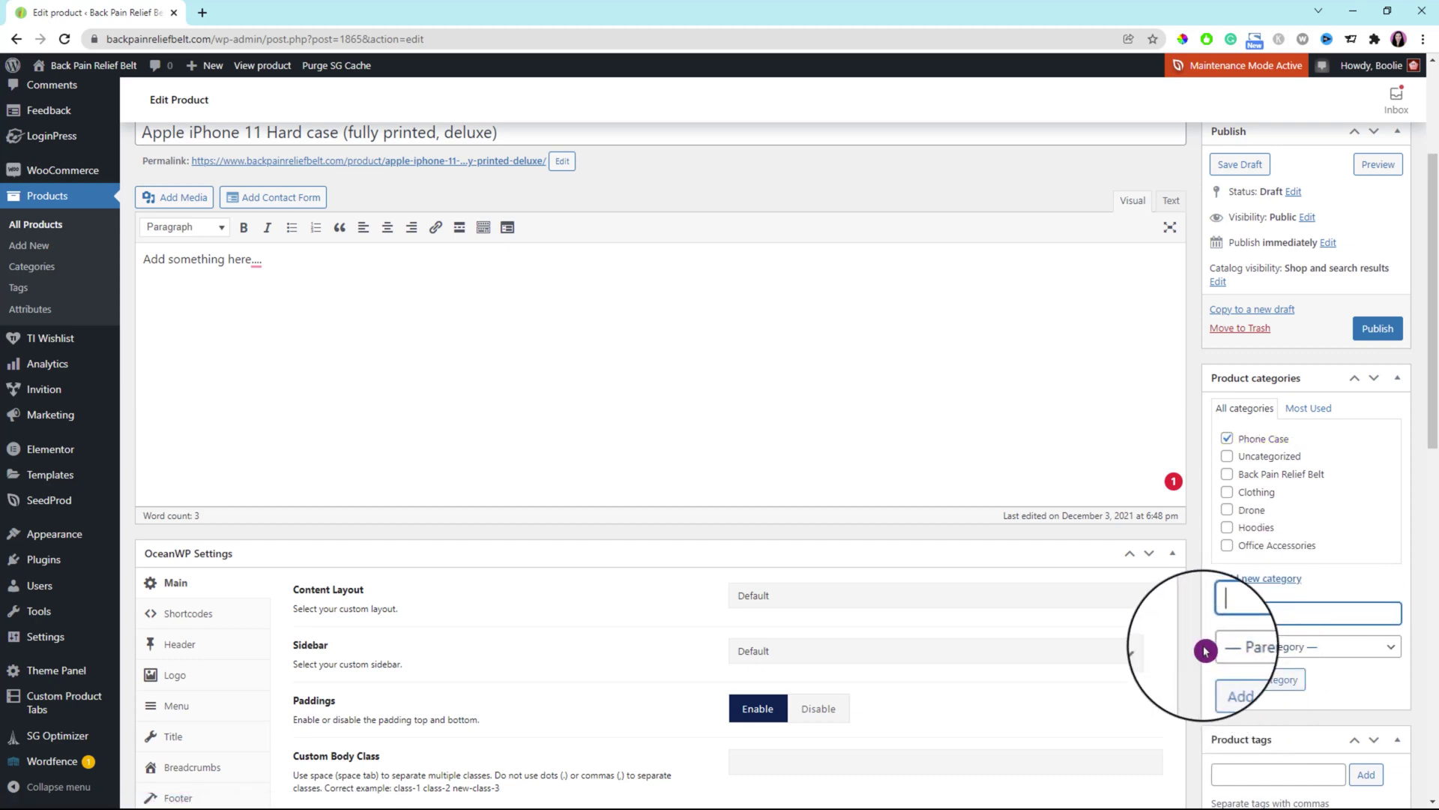
# Add the product tags "phone case" and "iphone 11 case".
pyautogui.scroll(-2, 1143, 639)
pyautogui.scroll(-2, 1145, 638)
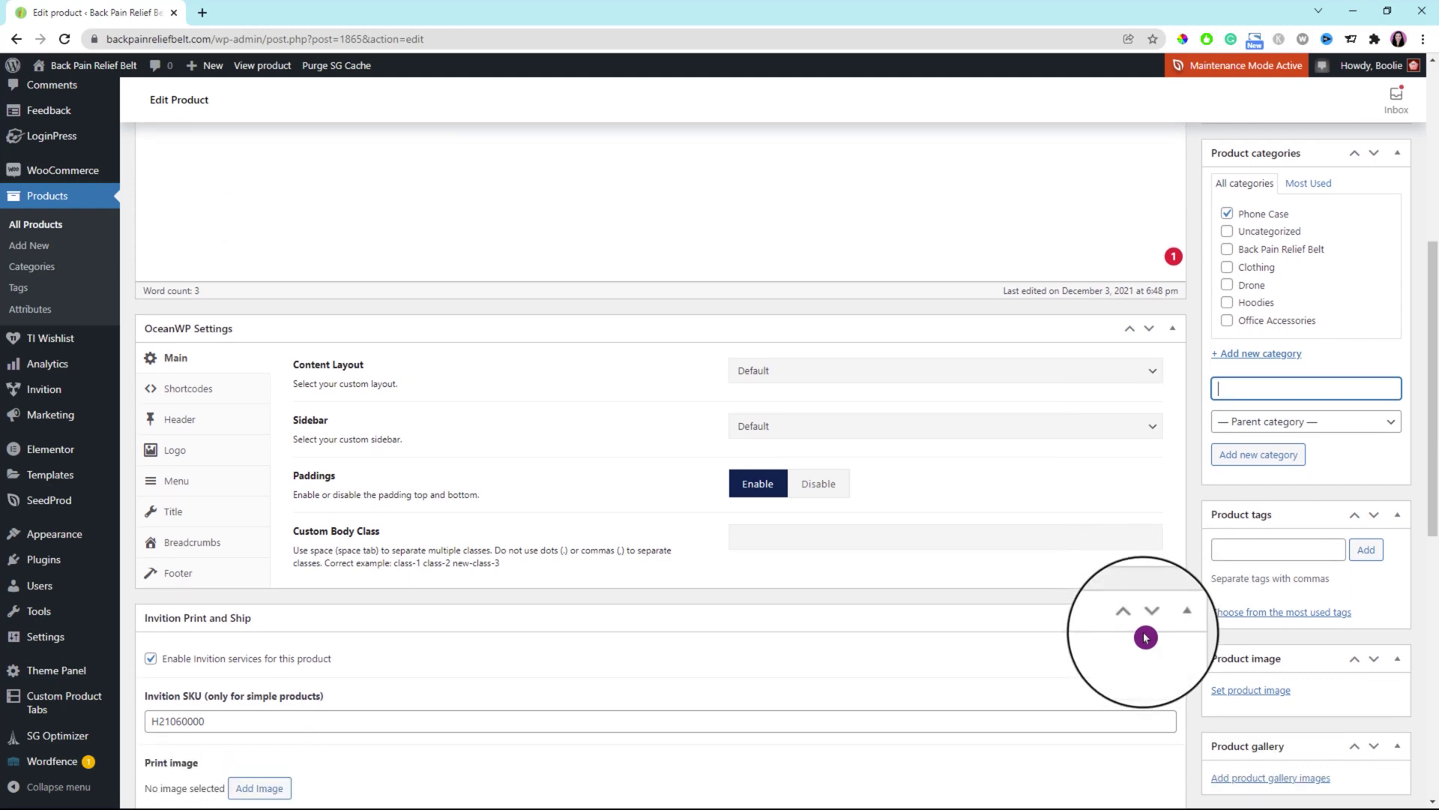
pyautogui.scroll(-1, 1144, 631)
pyautogui.click(1232, 474)
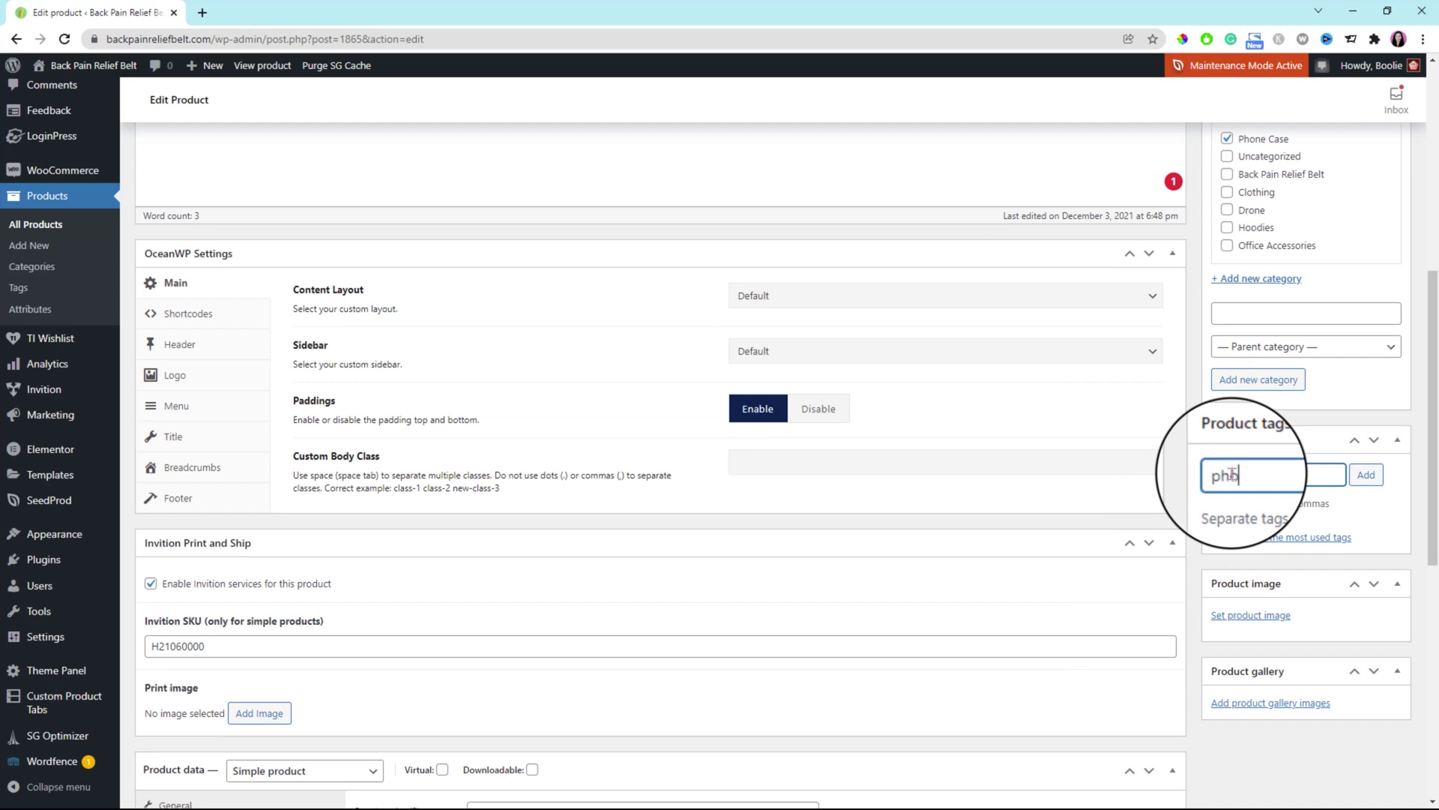
pyautogui.press('Return')
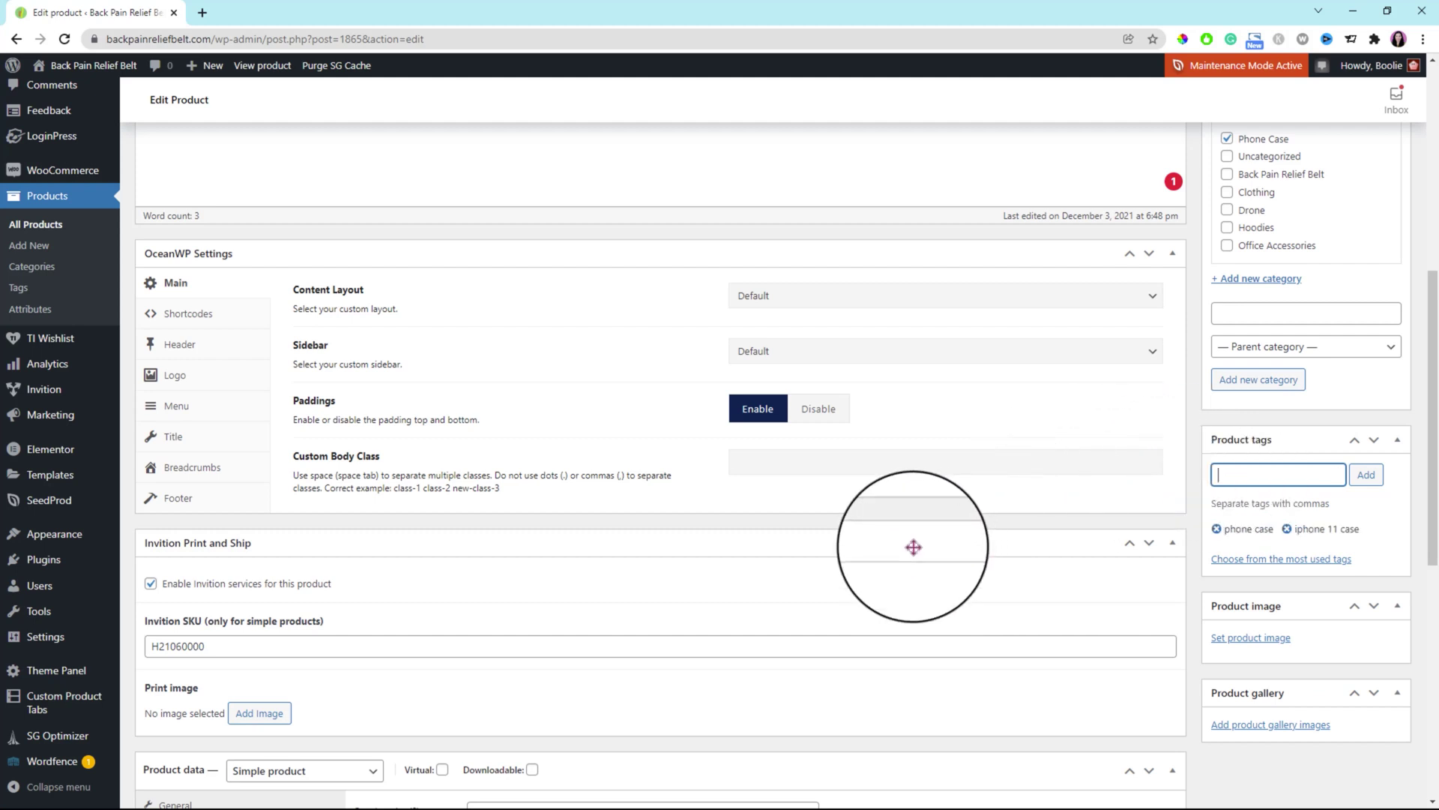
# Upload flower-phone-case-iphone-12-pro.png and set it as the product's Invition print image.
pyautogui.scroll(-1, 928, 567)
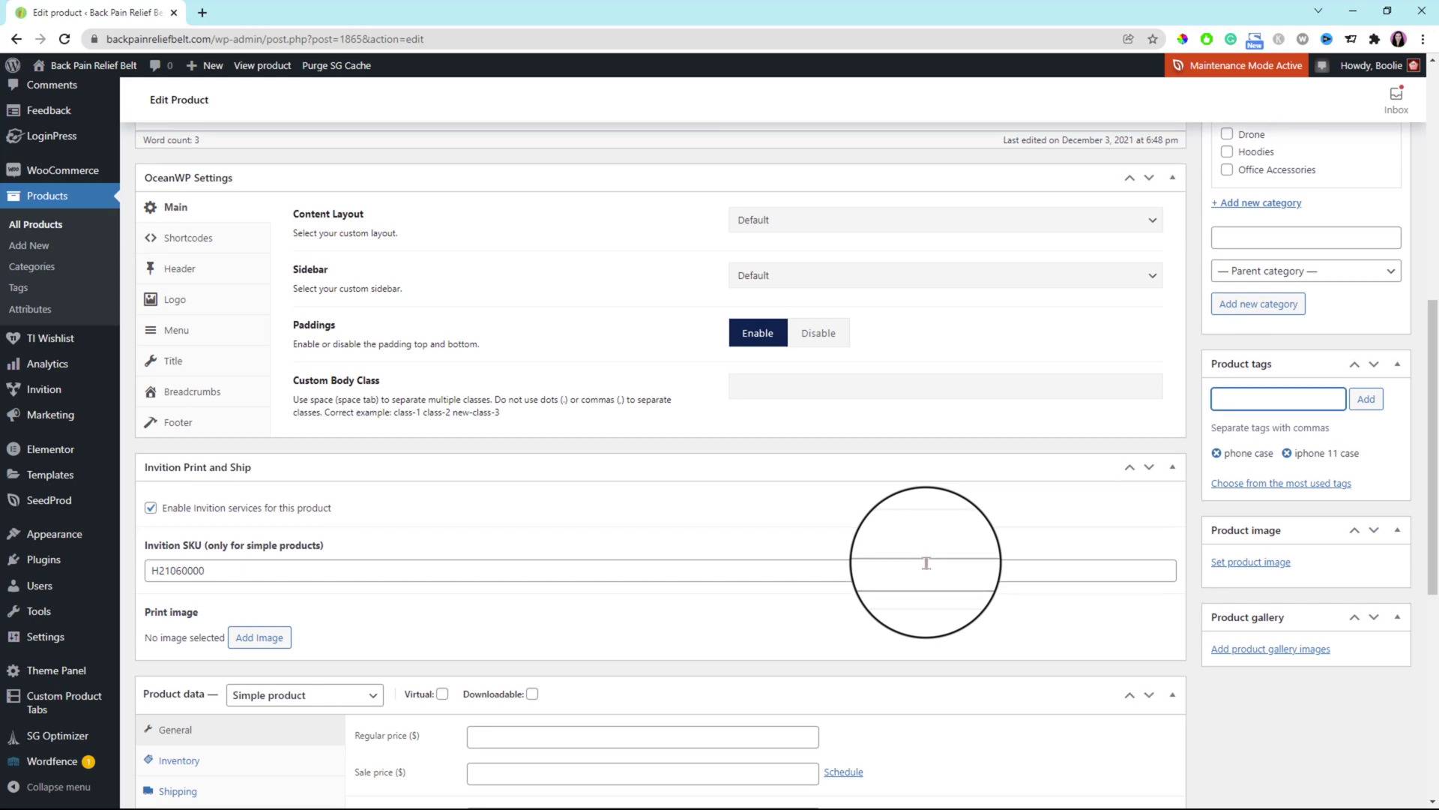
pyautogui.scroll(-2, 926, 563)
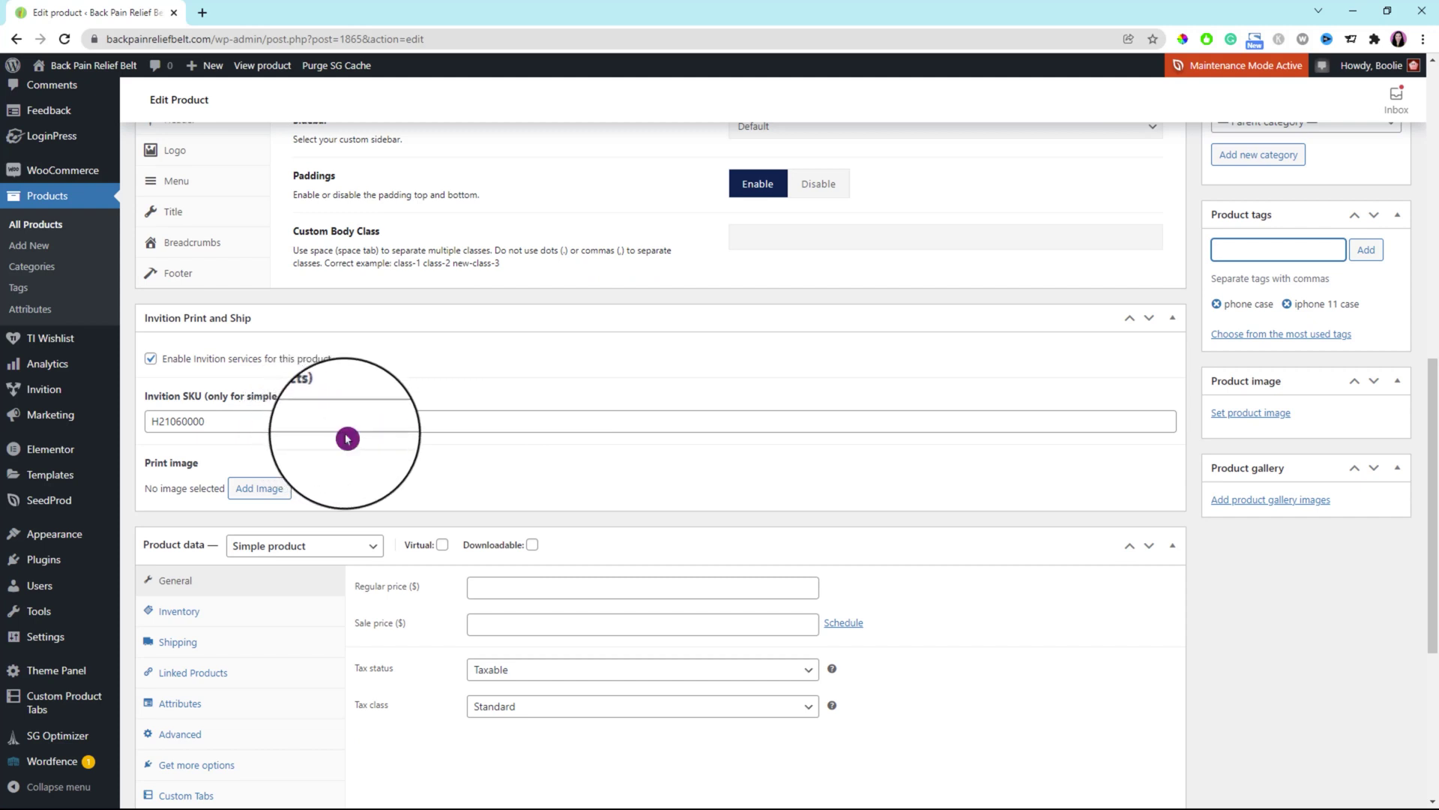
pyautogui.scroll(-1, 343, 431)
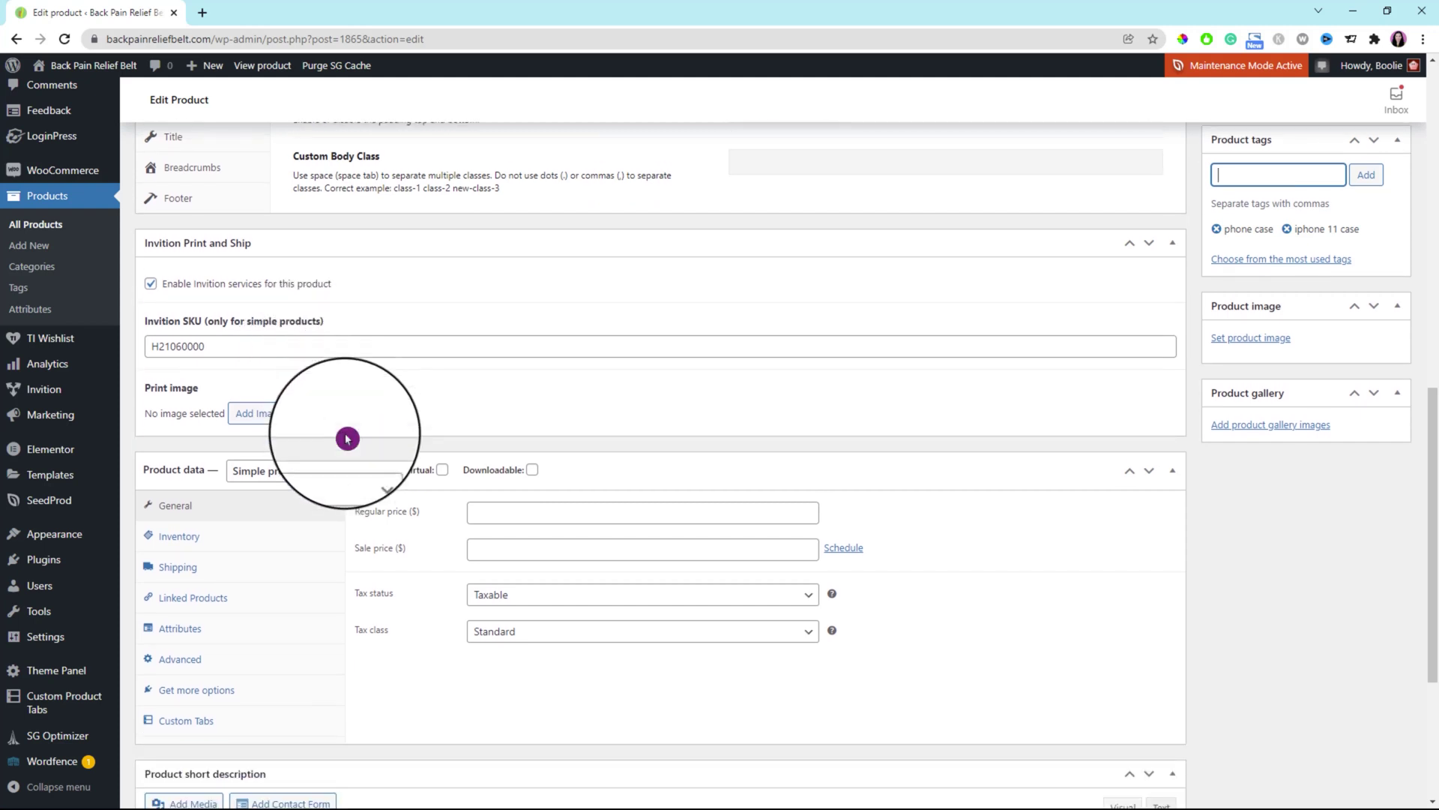
pyautogui.click(268, 419)
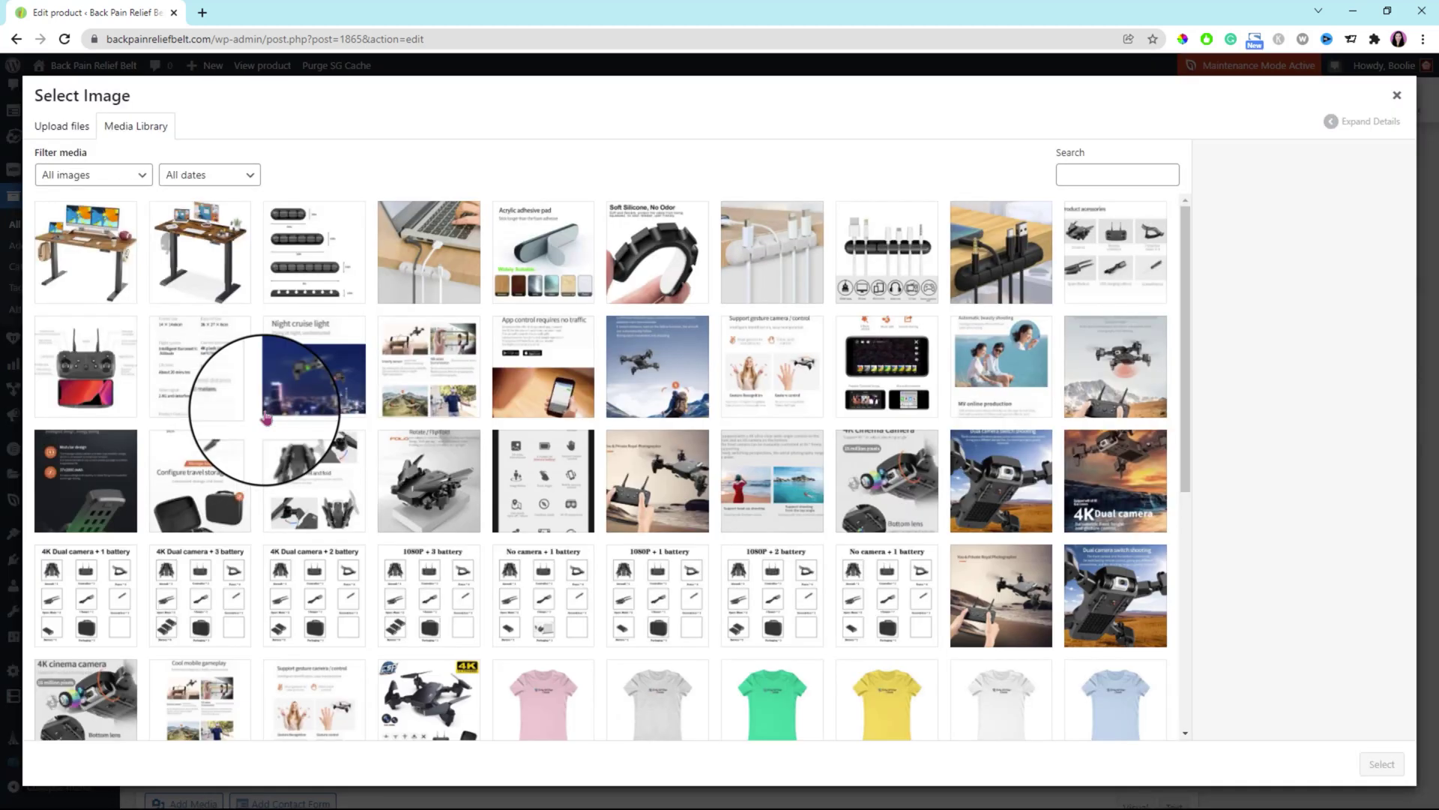
pyautogui.click(68, 131)
pyautogui.click(688, 387)
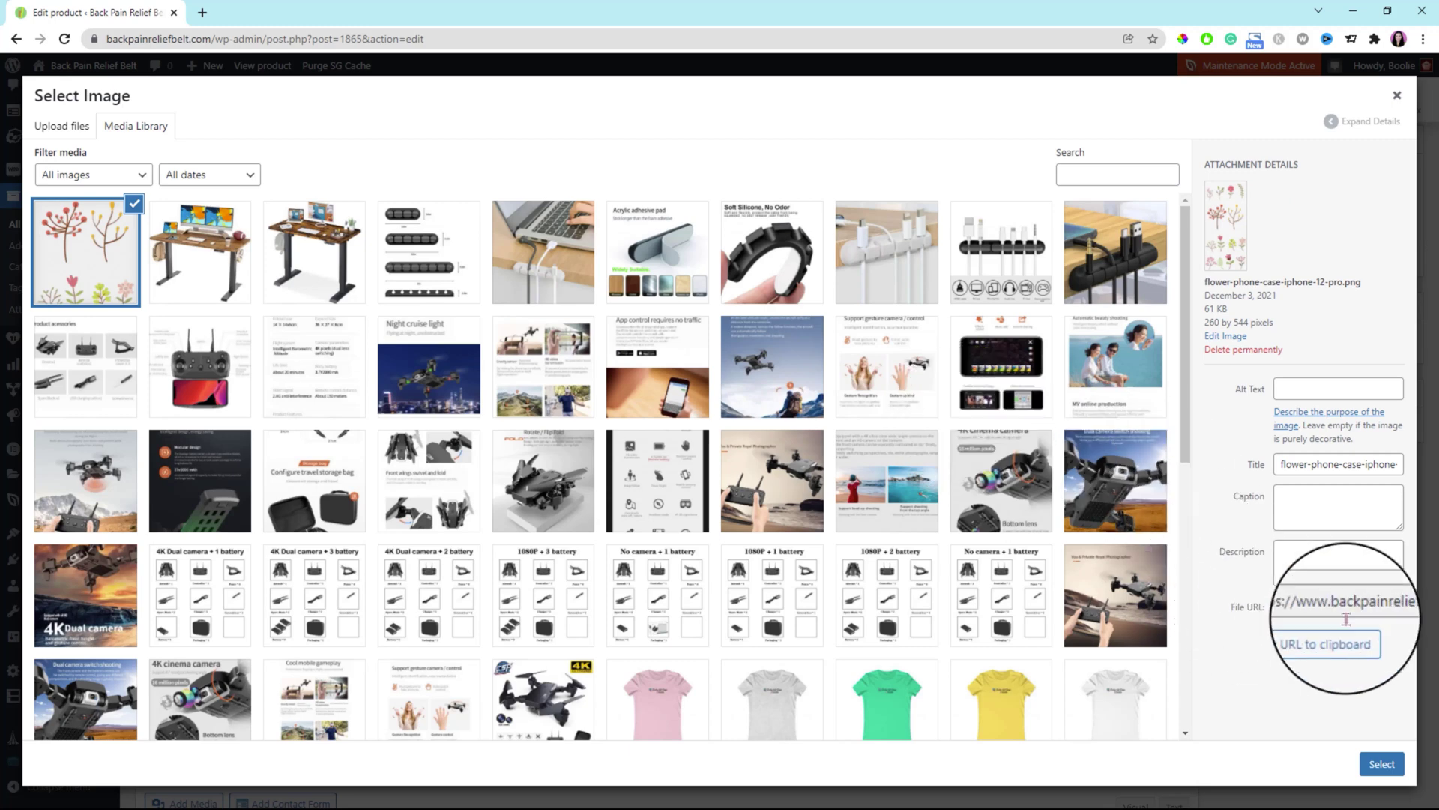
pyautogui.click(1382, 757)
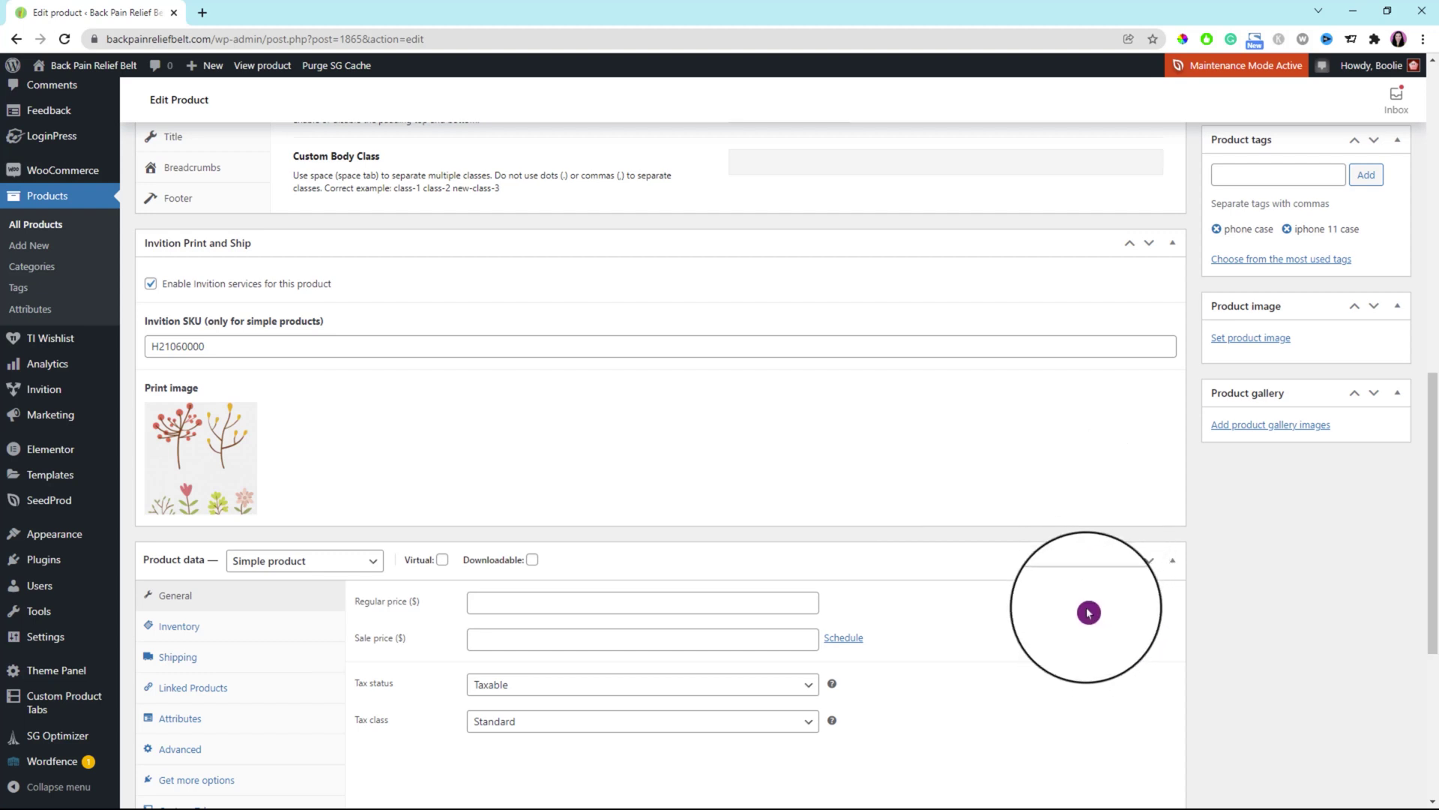
# Set flower-phone-case-iphone-12-pro.png from the media library as the main product image.
pyautogui.click(1268, 341)
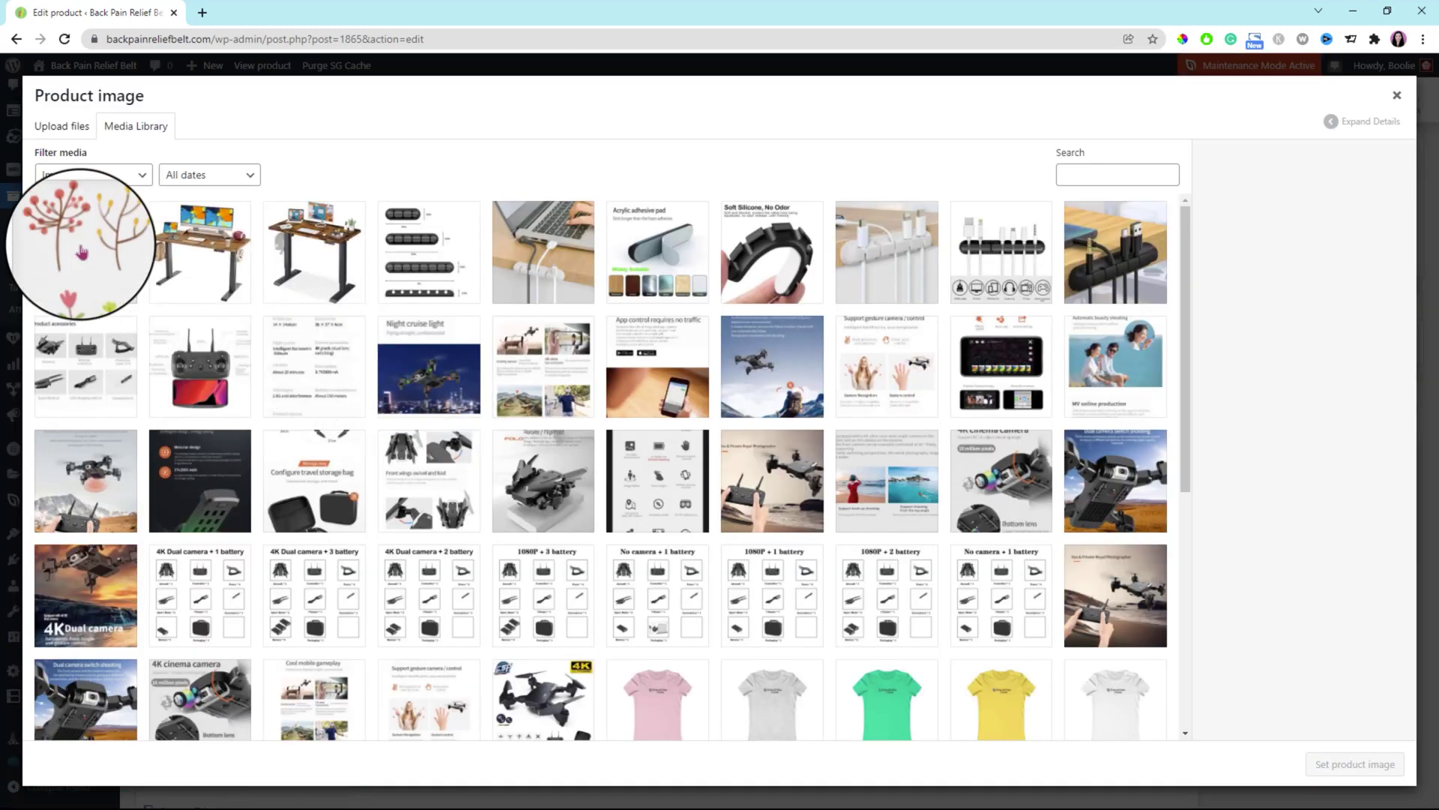
pyautogui.click(82, 253)
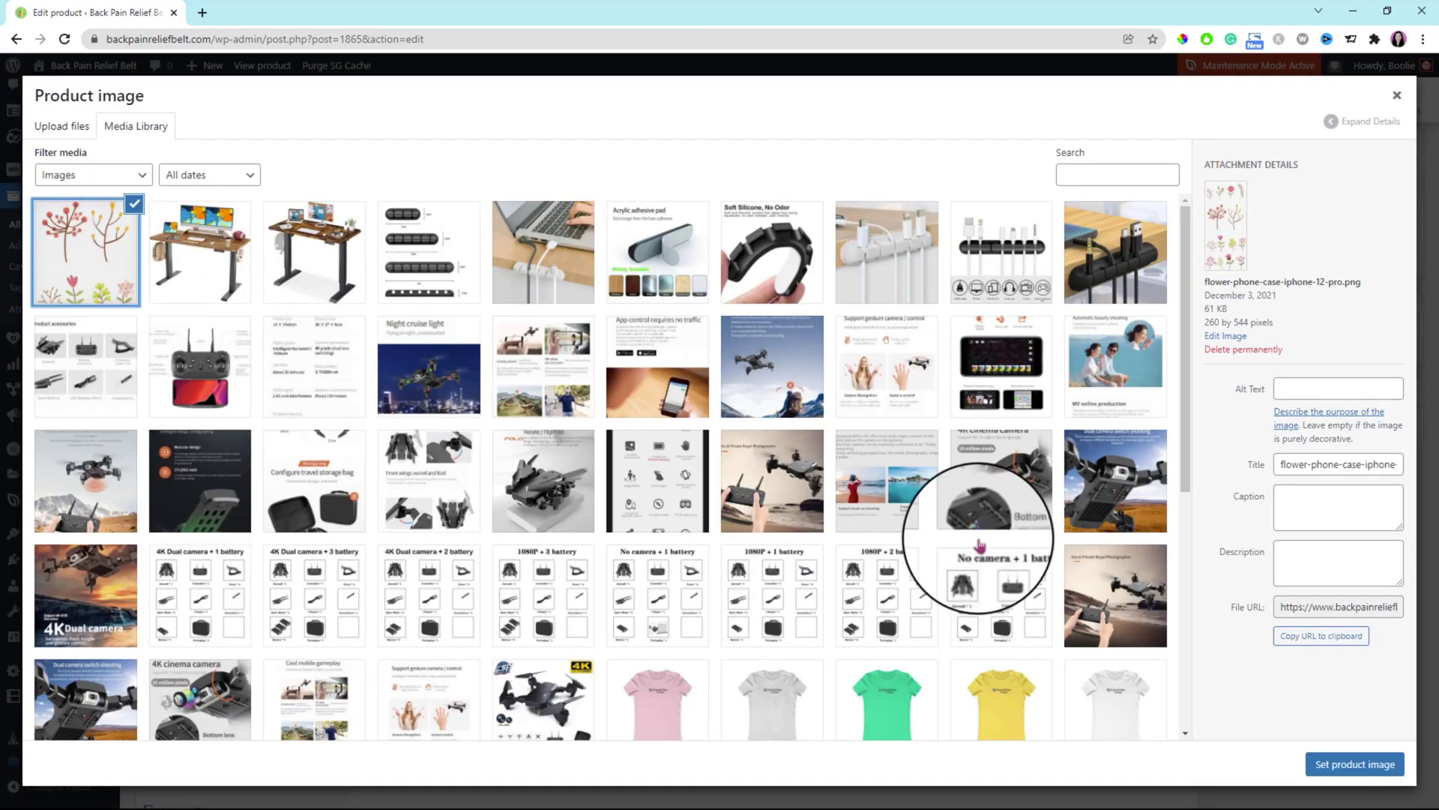
pyautogui.click(1340, 749)
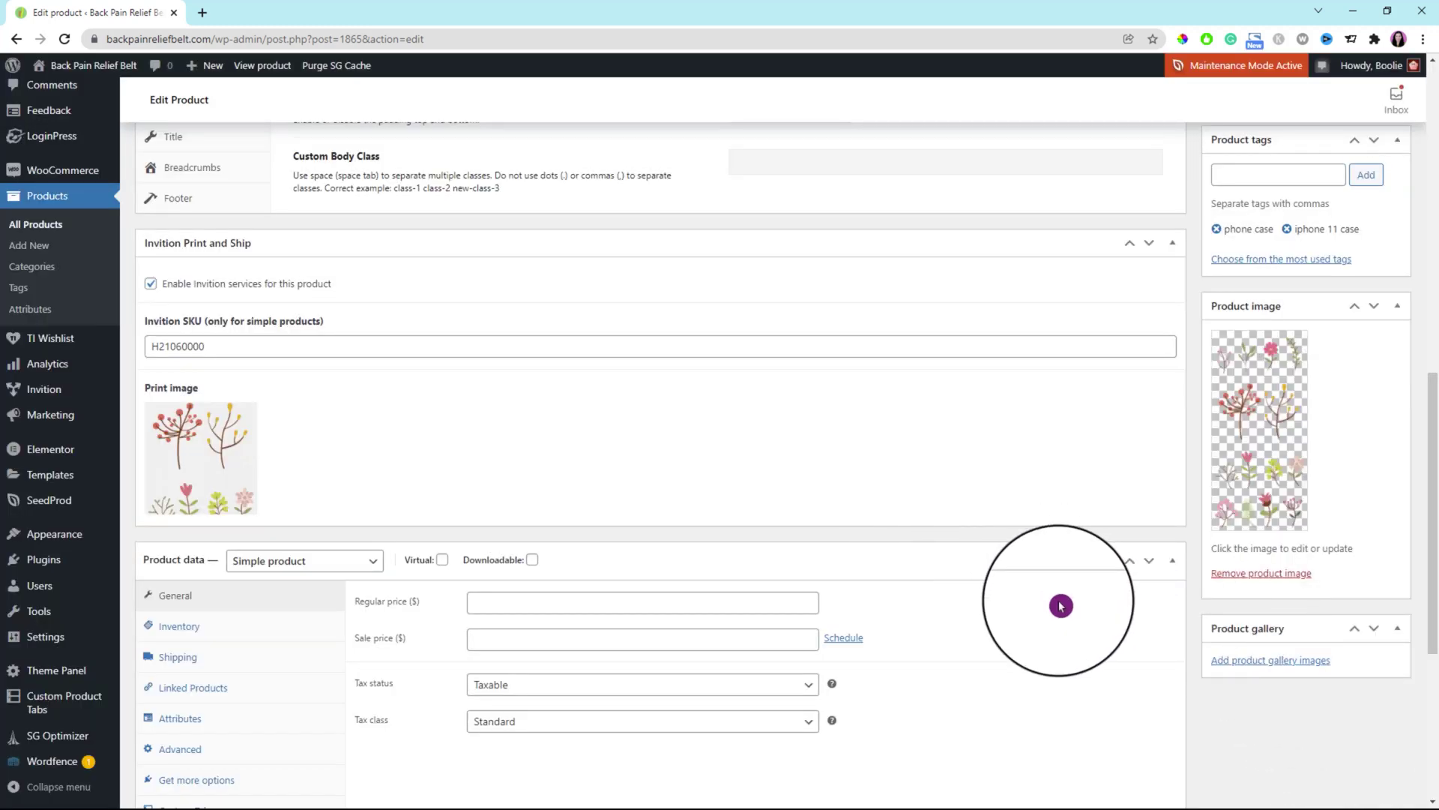
# Set the product's regular price to 29.99 and its sale price to 19.99.
pyautogui.scroll(-1, 1061, 606)
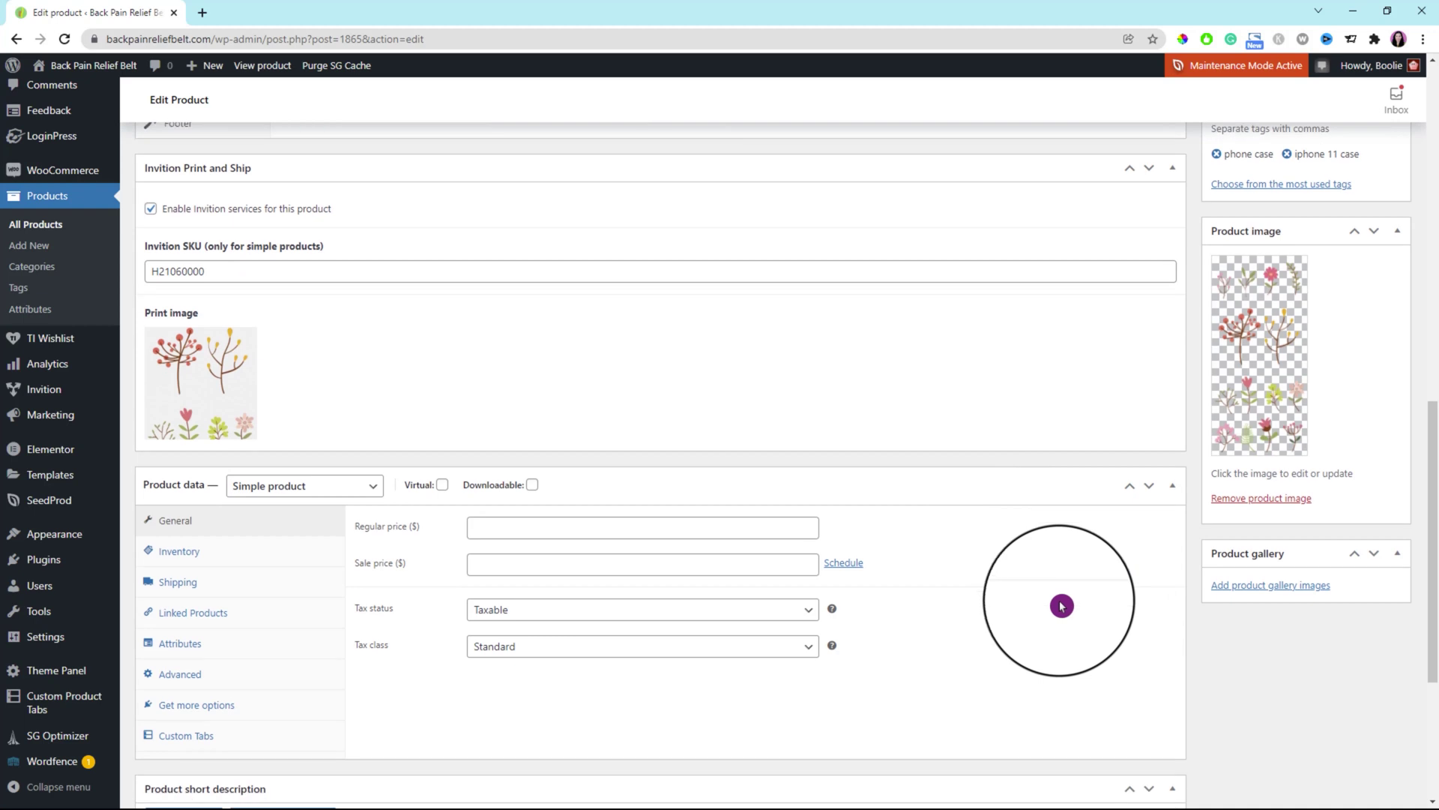
pyautogui.scroll(-2, 1068, 607)
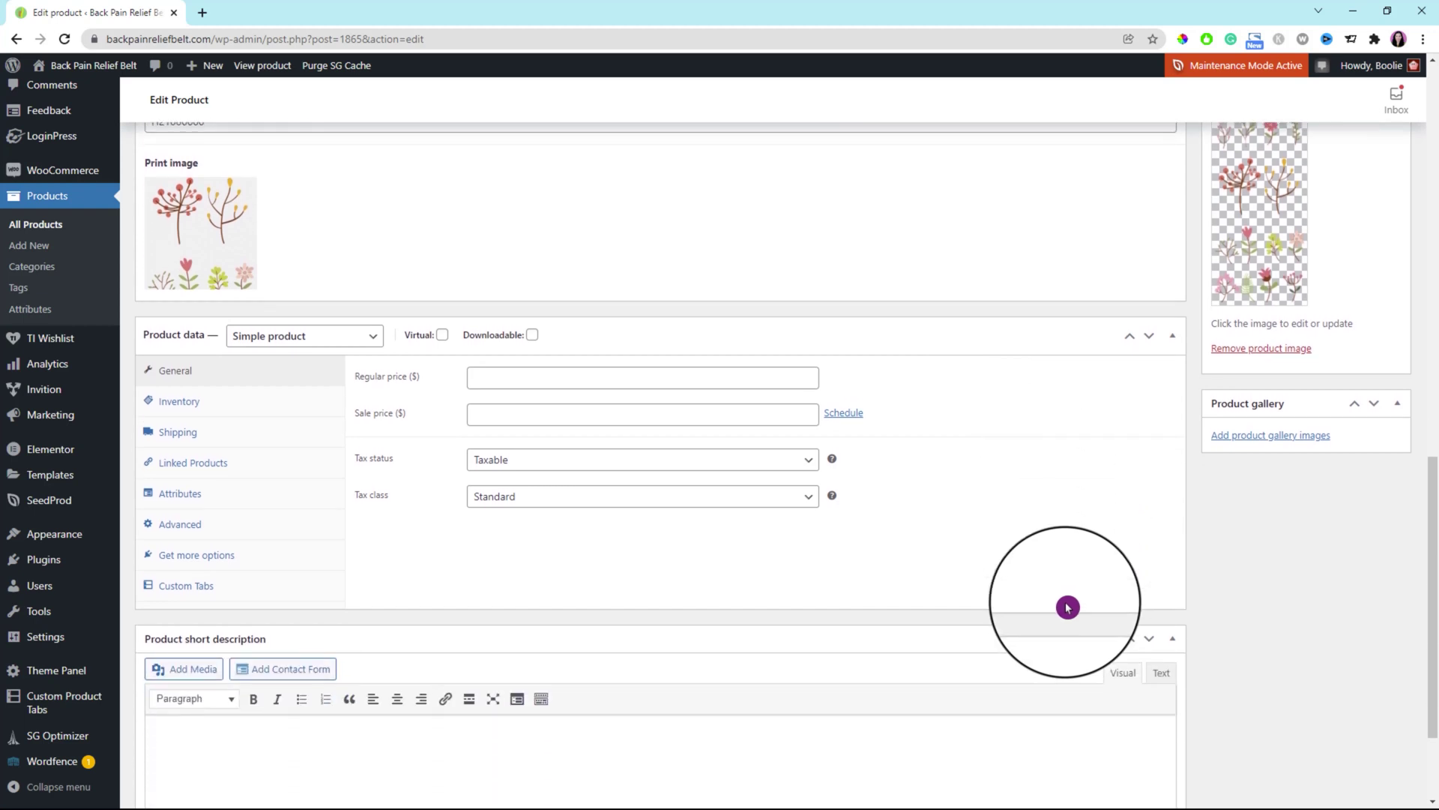
pyautogui.scroll(-1, 1068, 607)
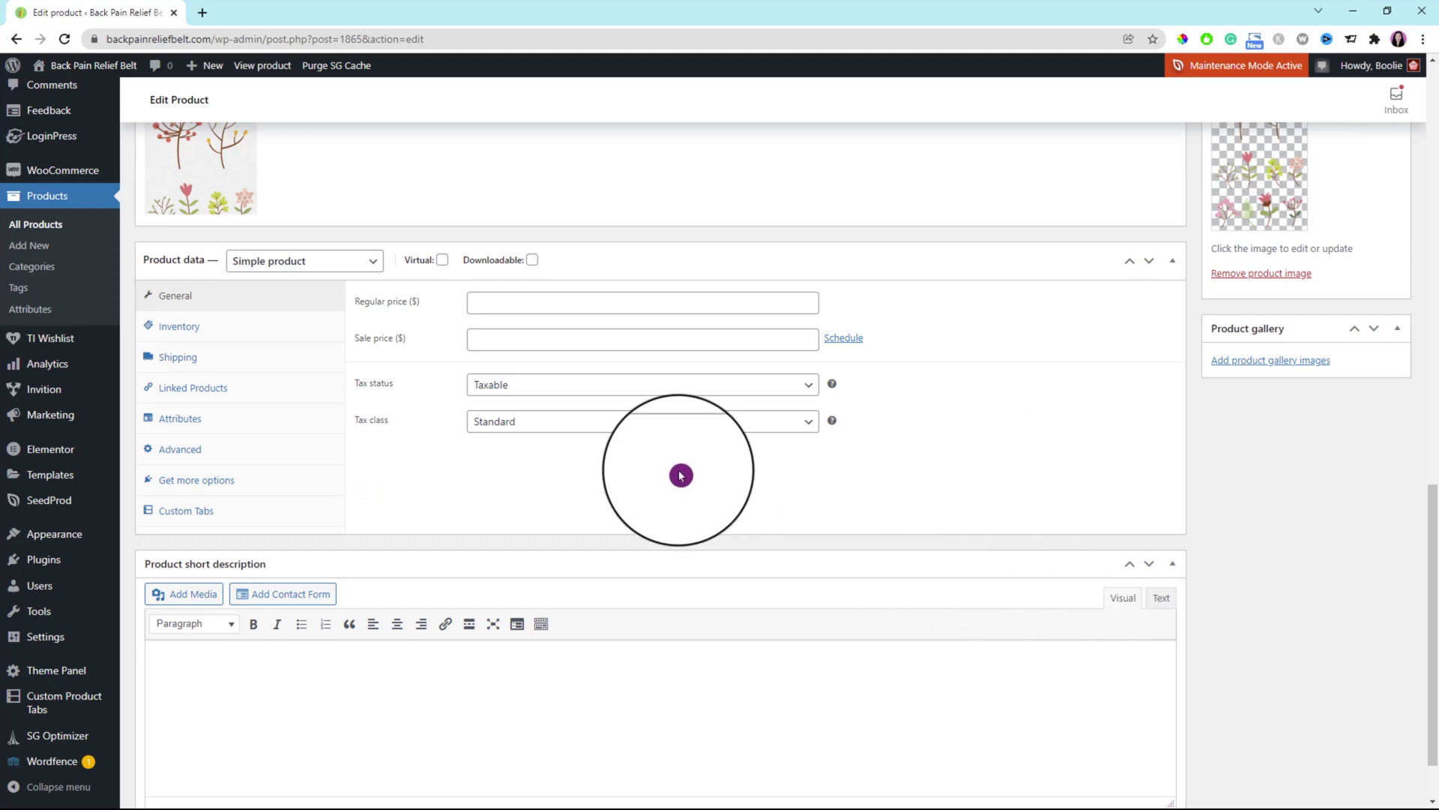
pyautogui.scroll(1, 453, 464)
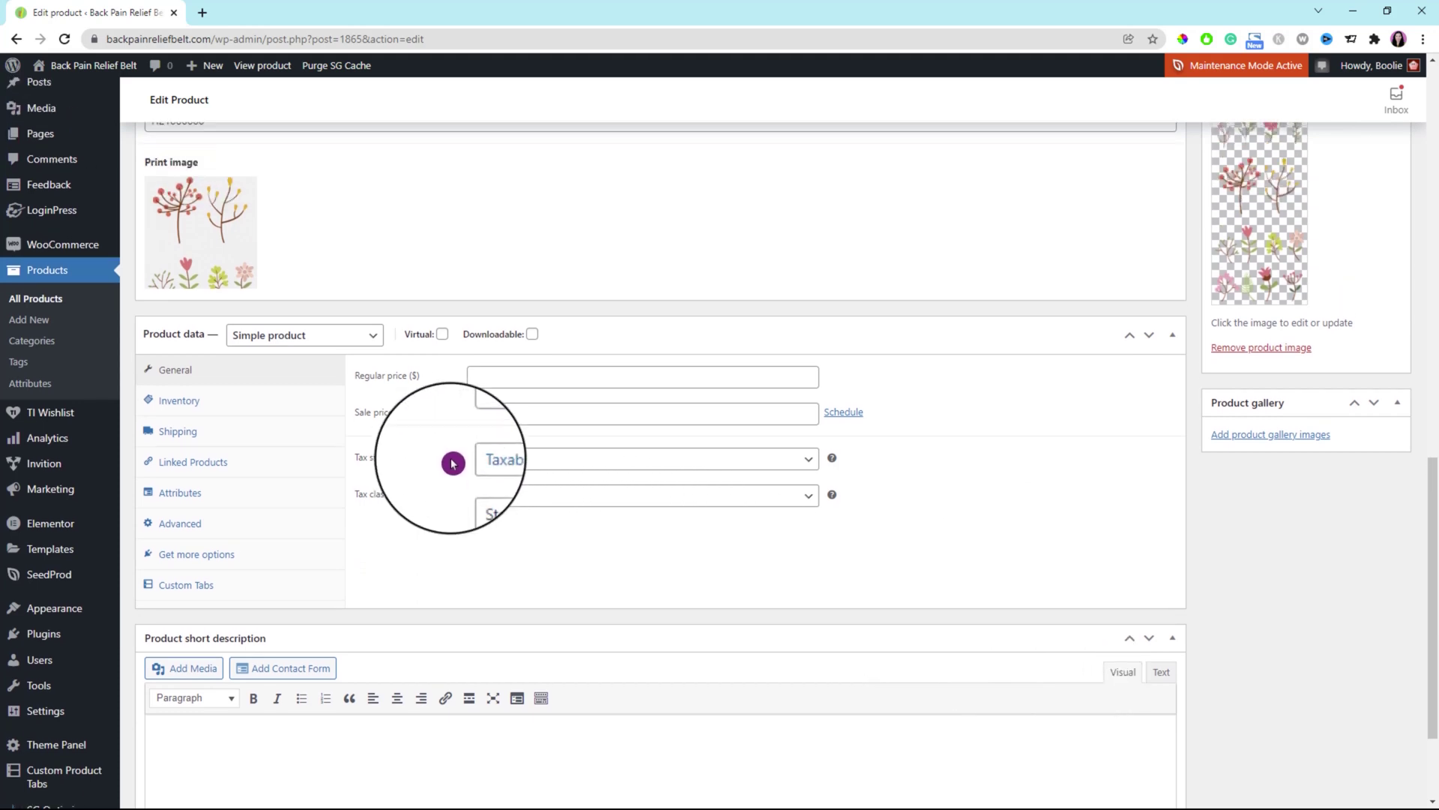
pyautogui.click(506, 373)
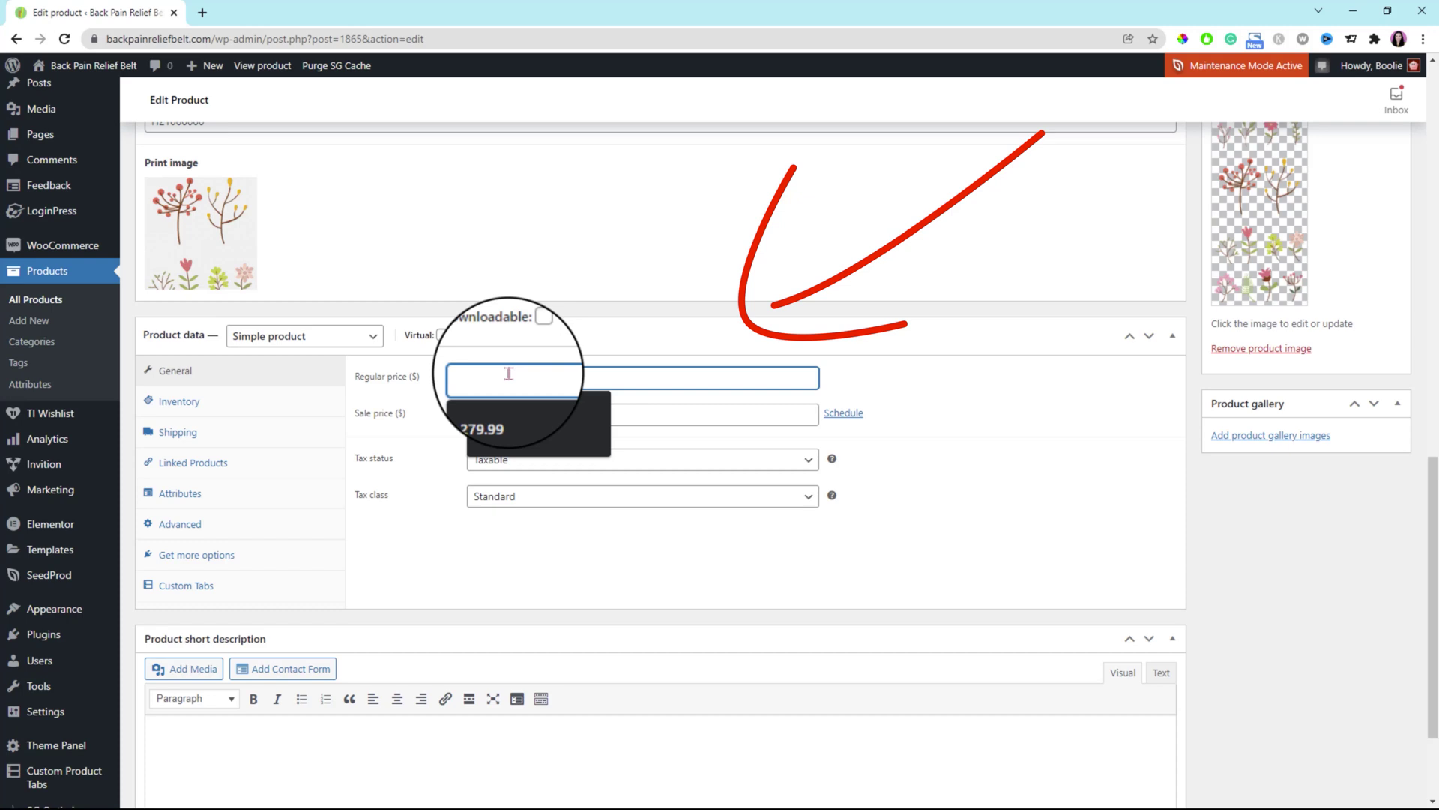
pyautogui.write('9.99')
pyautogui.click(546, 412)
pyautogui.press('Escape')
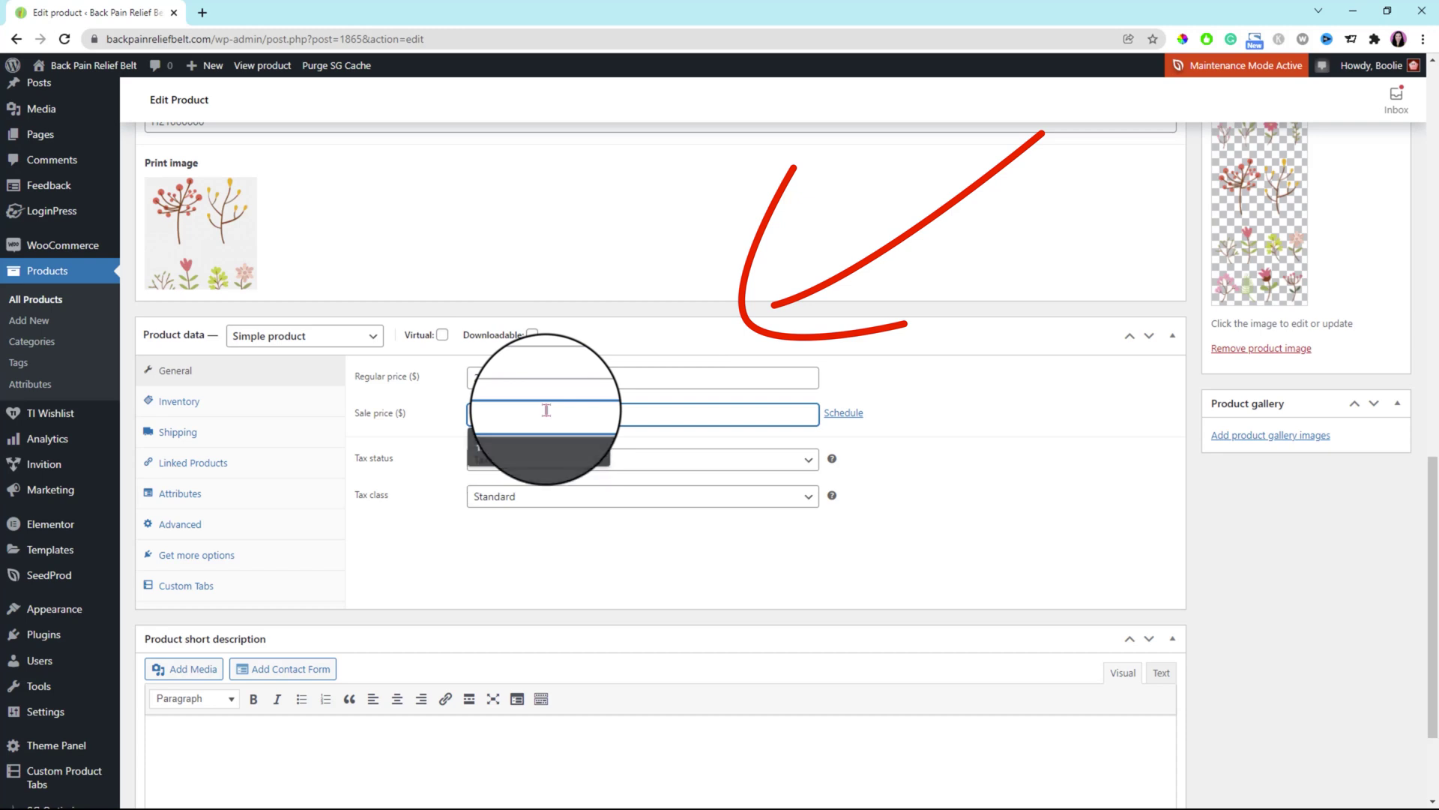
pyautogui.write('19.99')
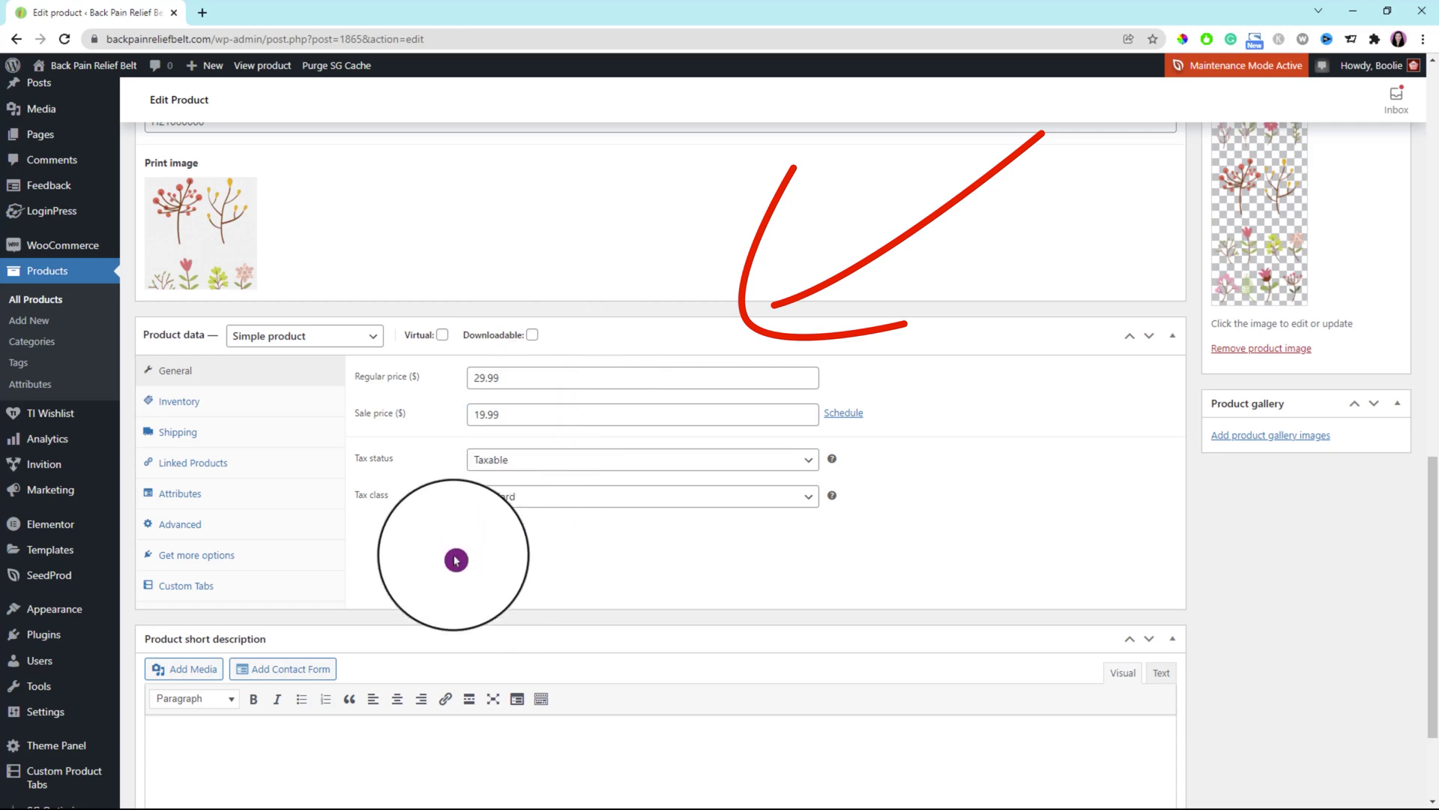
# Enter the short description "This short description goes on top of the page, add something here..." and publish the product.
pyautogui.scroll(-2, 672, 601)
pyautogui.click(428, 583)
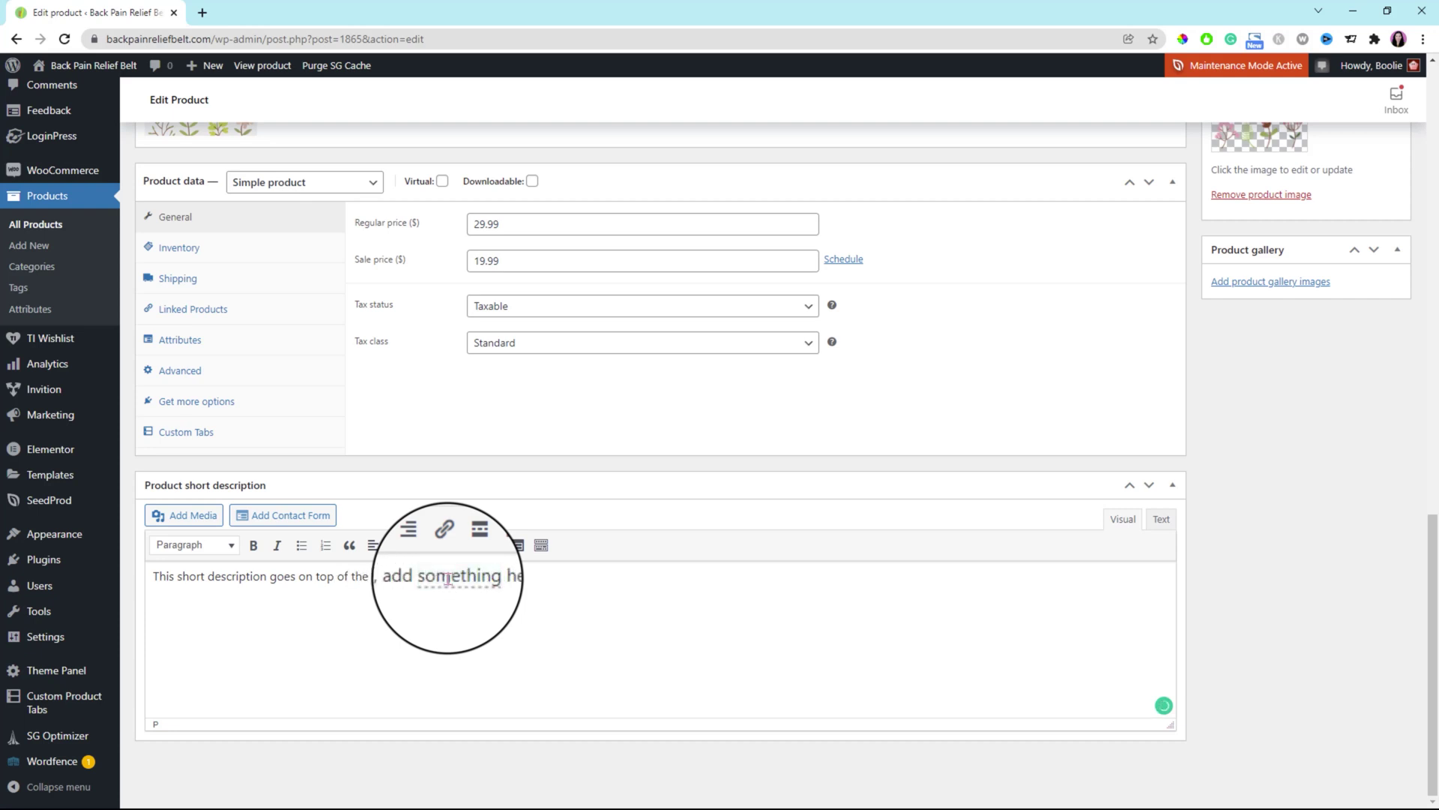
pyautogui.scroll(12, 1189, 428)
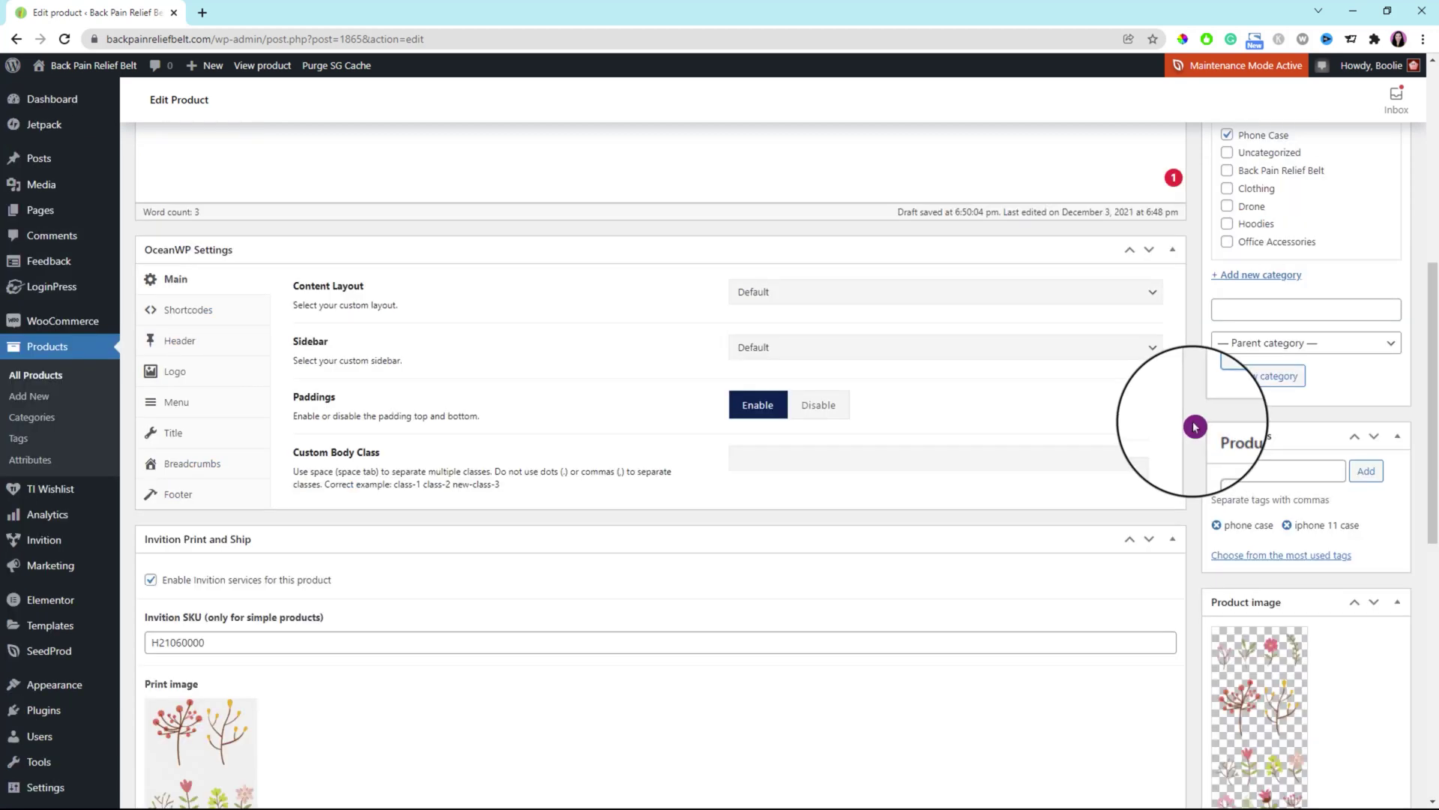
pyautogui.click(1384, 256)
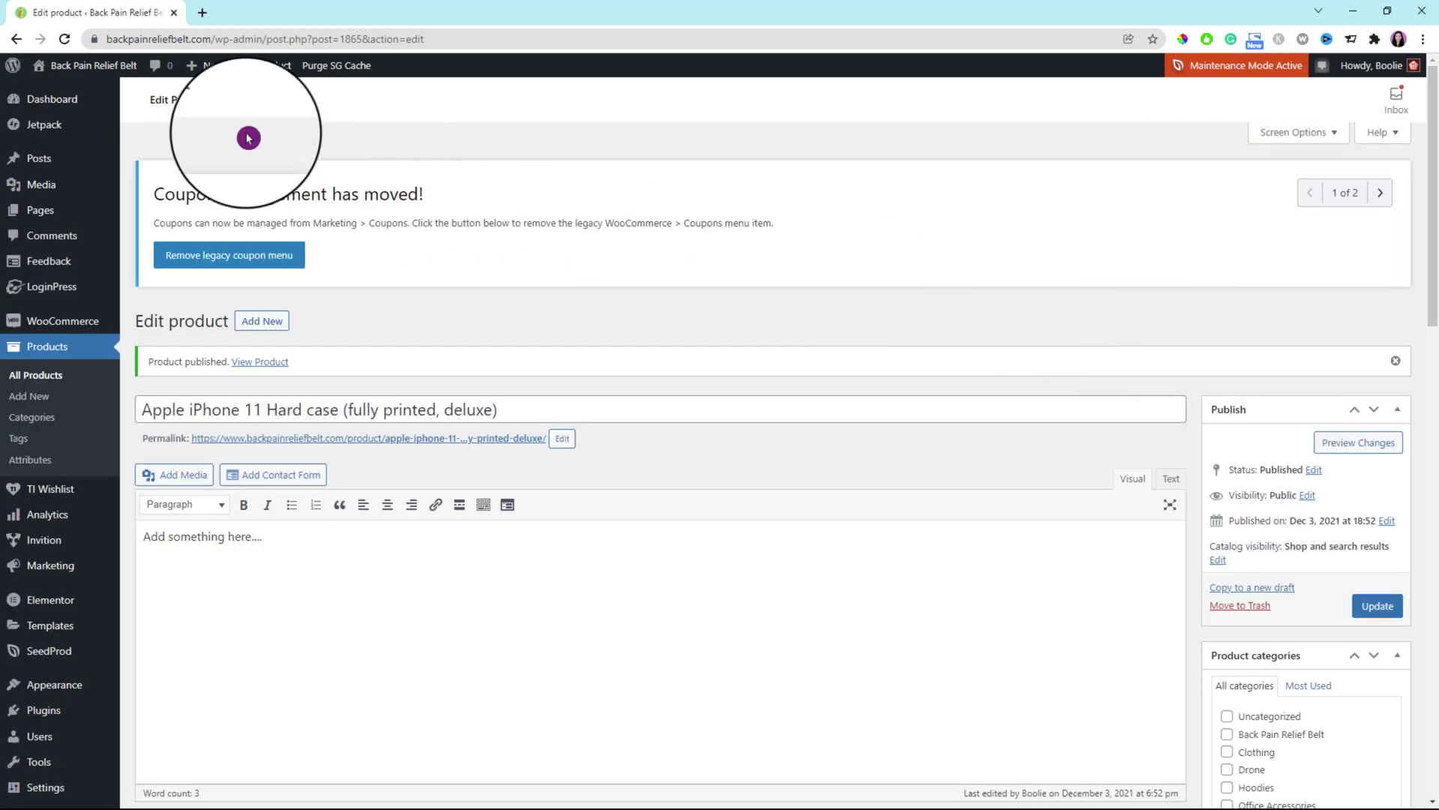
# Open the store's website in a new browser tab and go to its shop page.
pyautogui.moveTo(68, 71)
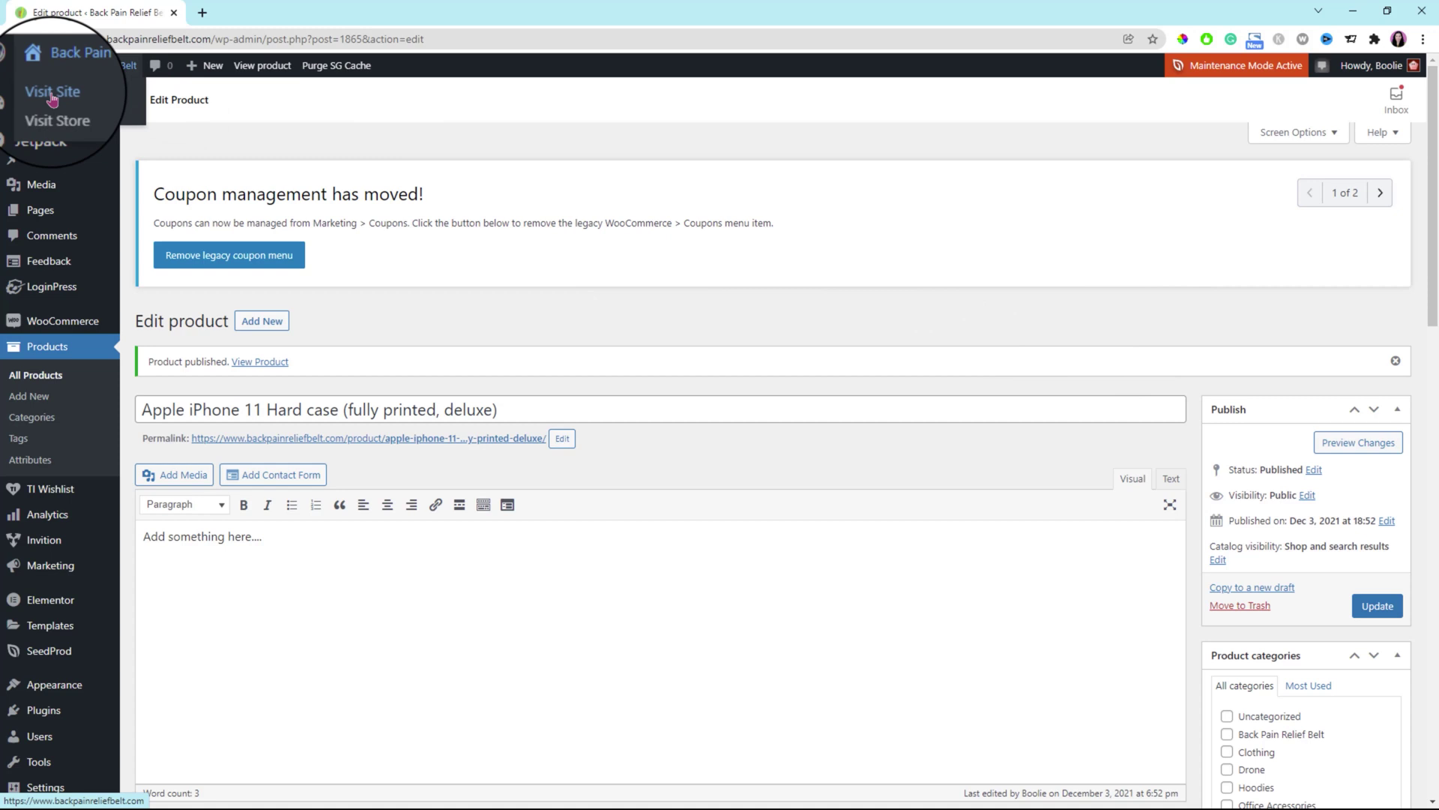
pyautogui.rightClick(88, 102)
pyautogui.press('Escape')
pyautogui.middleClick(103, 112)
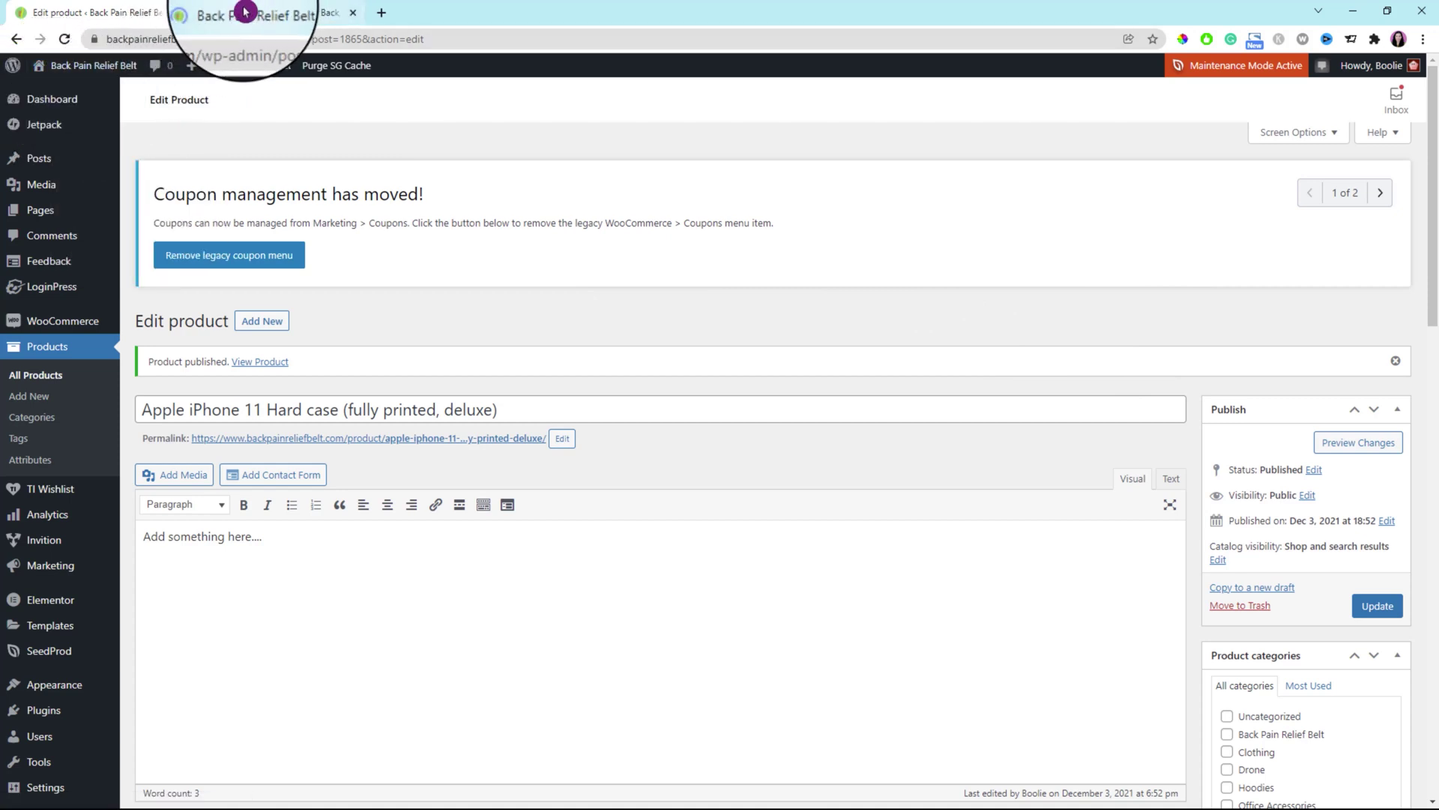
pyautogui.click(241, 12)
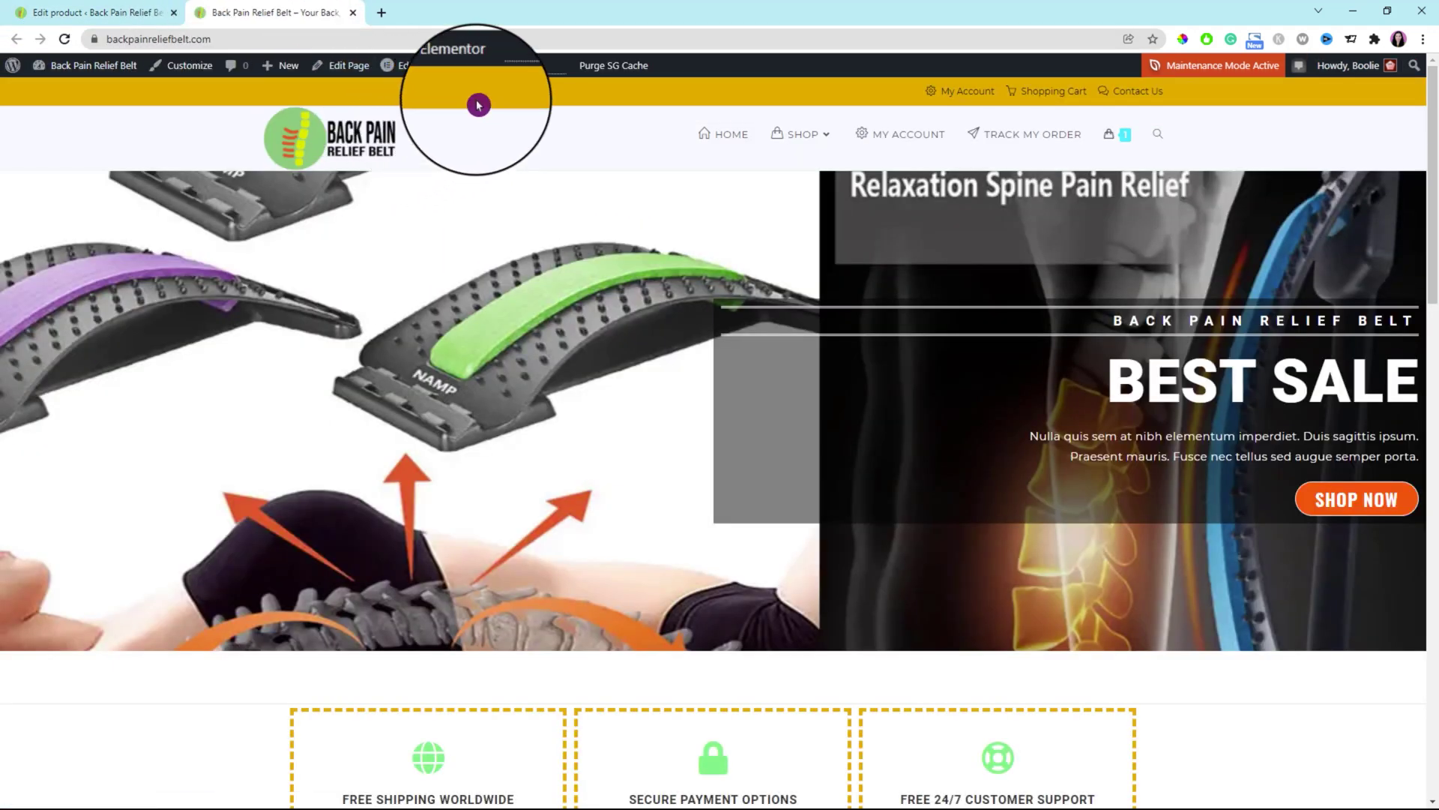
pyautogui.moveTo(807, 144)
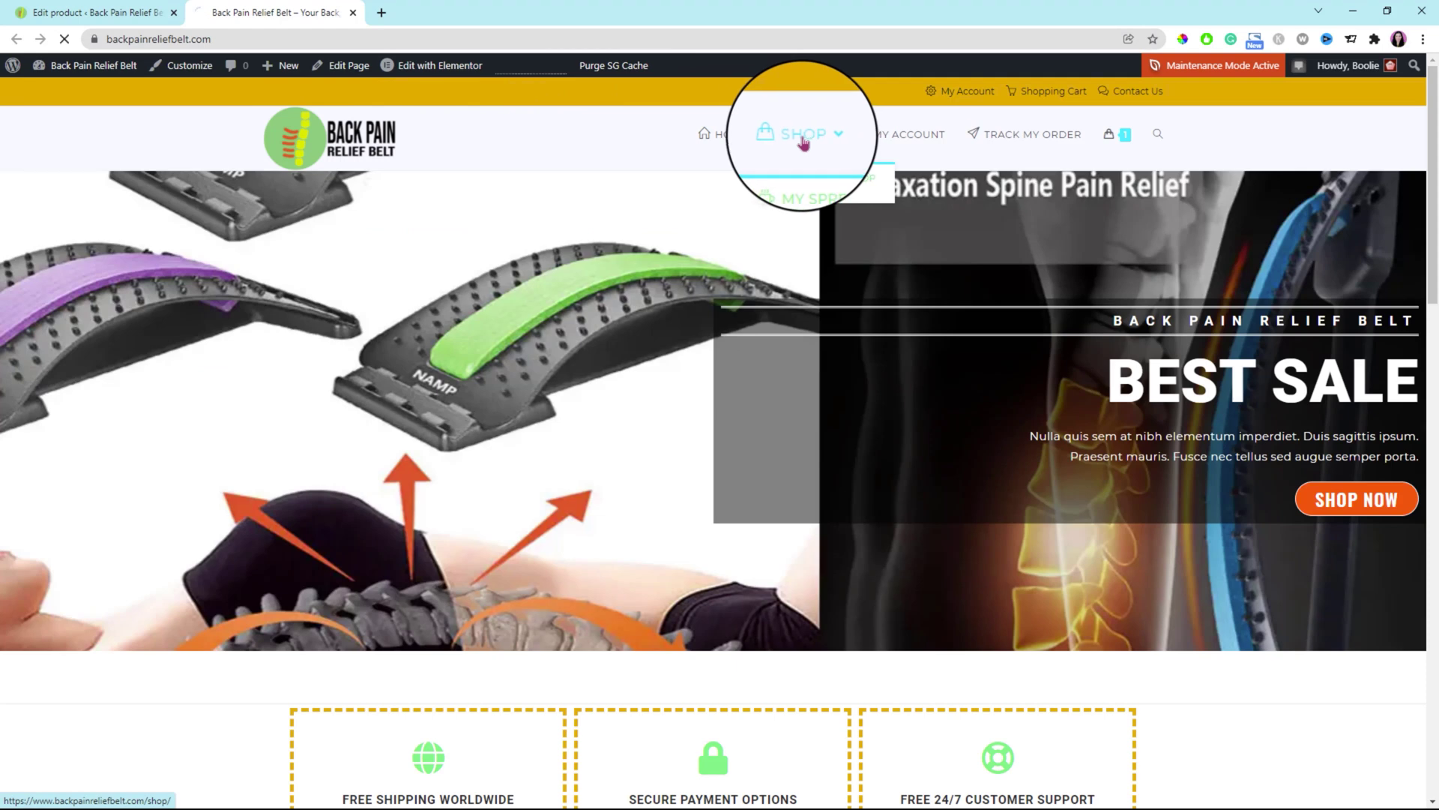
pyautogui.click(801, 143)
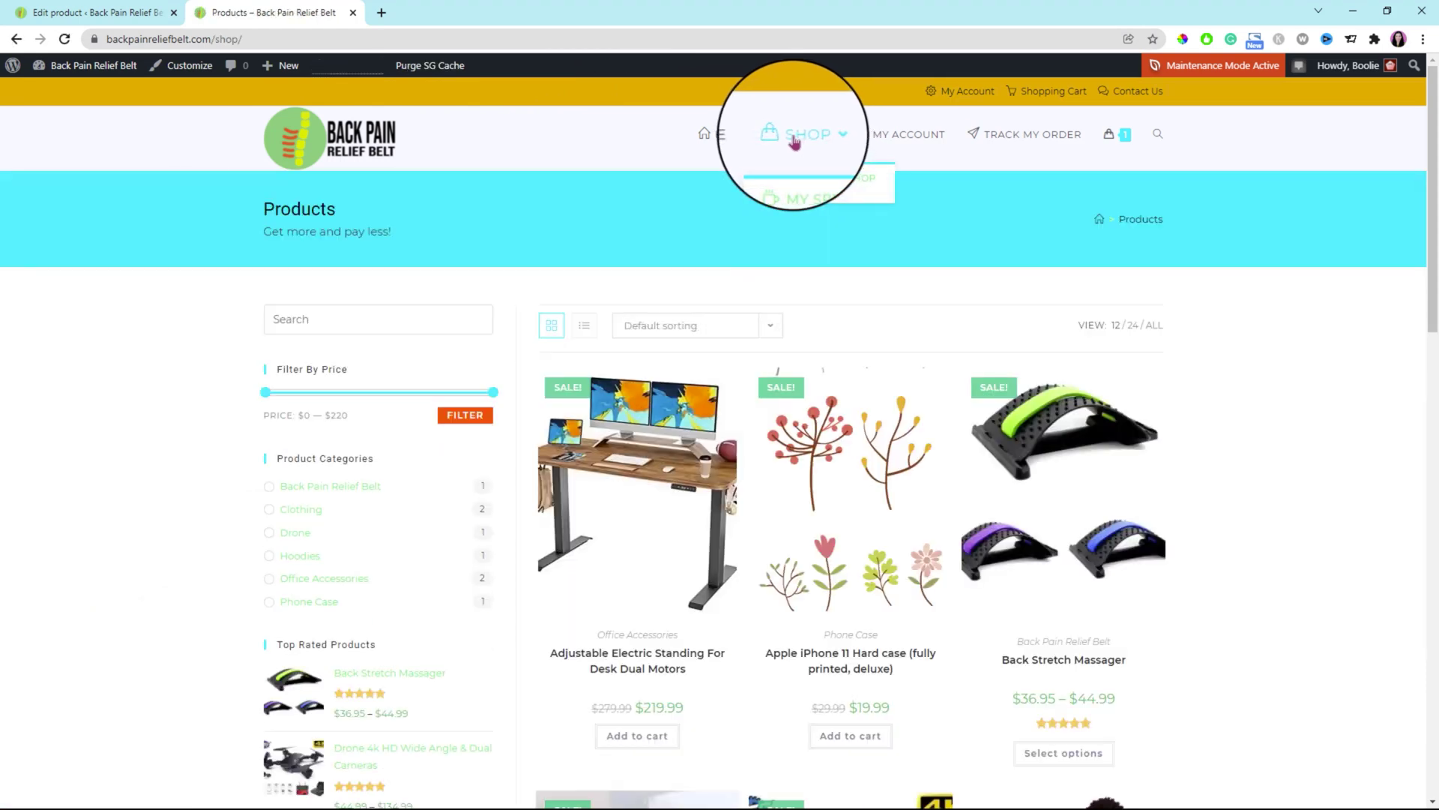
# Open the Apple iPhone 11 Hard case product page and review its description, additional information and reviews.
pyautogui.scroll(-2, 859, 375)
pyautogui.click(858, 375)
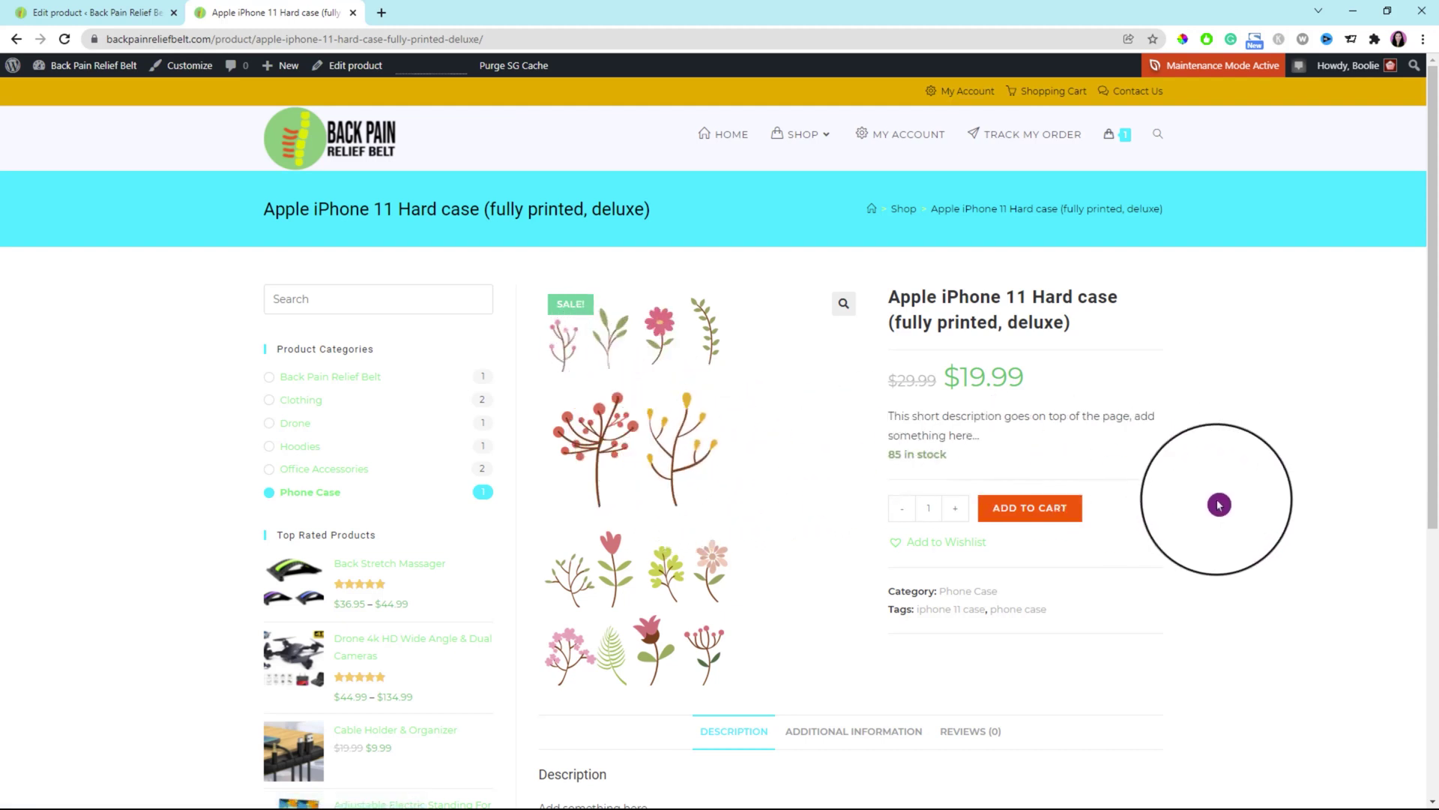
pyautogui.scroll(-3, 1221, 506)
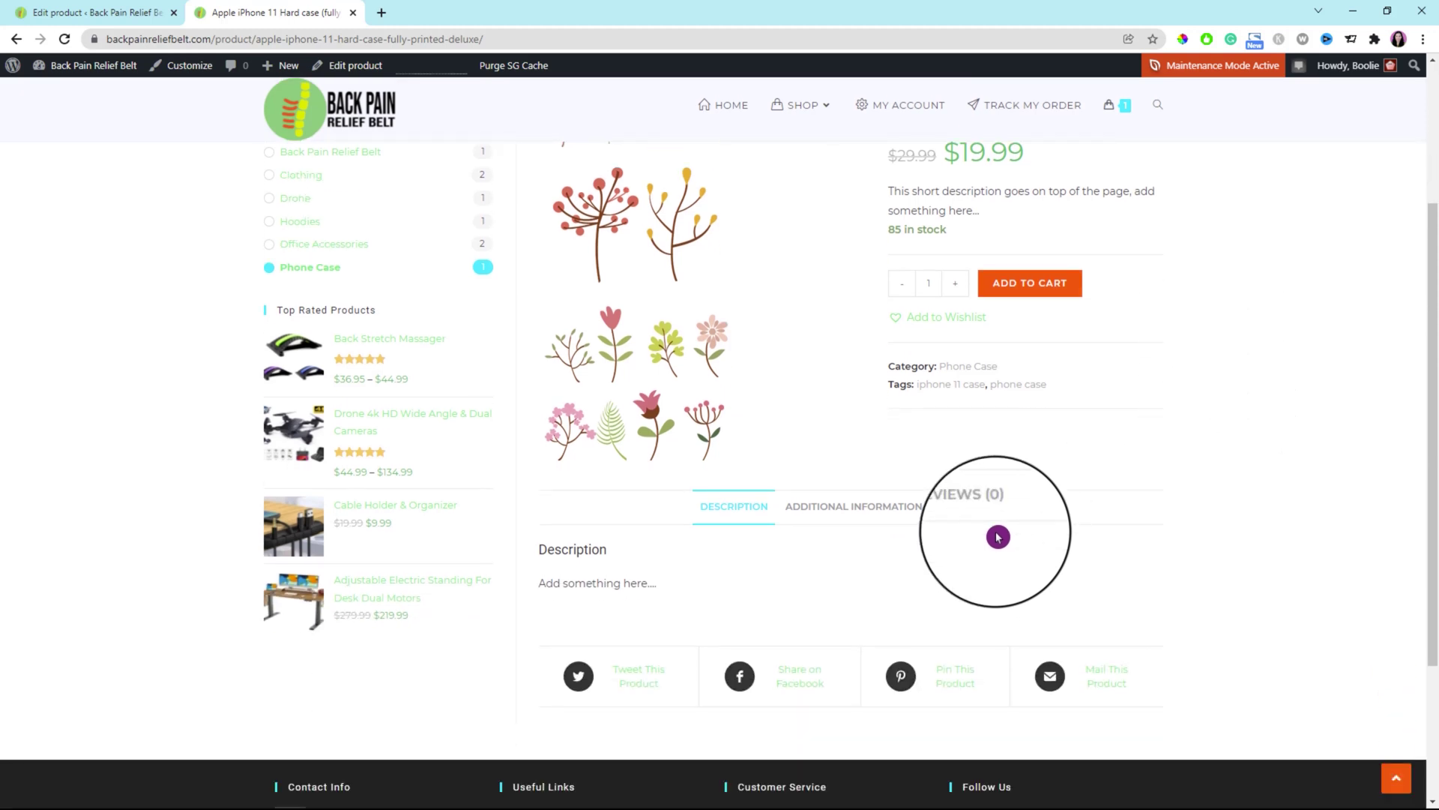
pyautogui.click(862, 511)
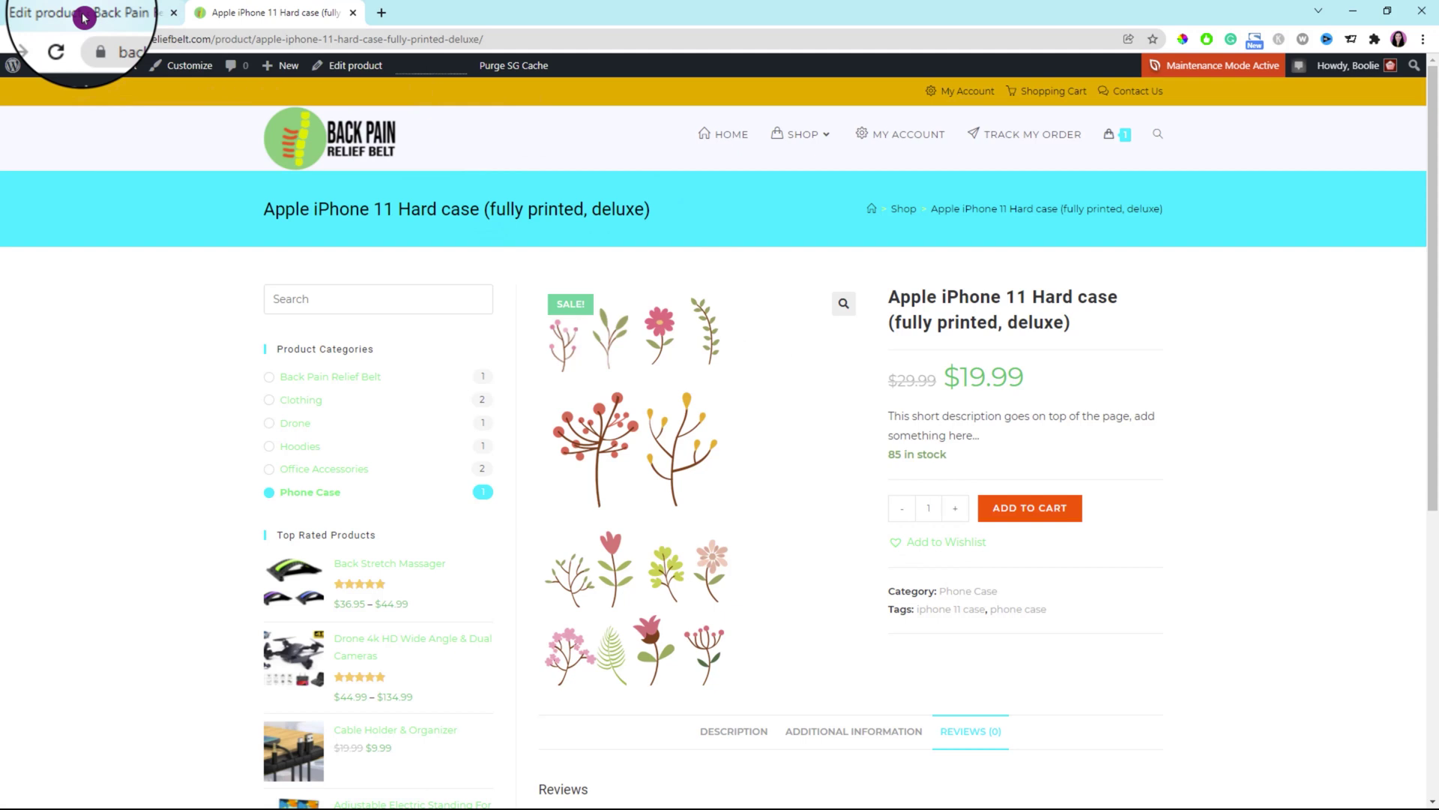
# Return to the store's admin and start creating a new variable product with the Invition wizard.
pyautogui.click(84, 18)
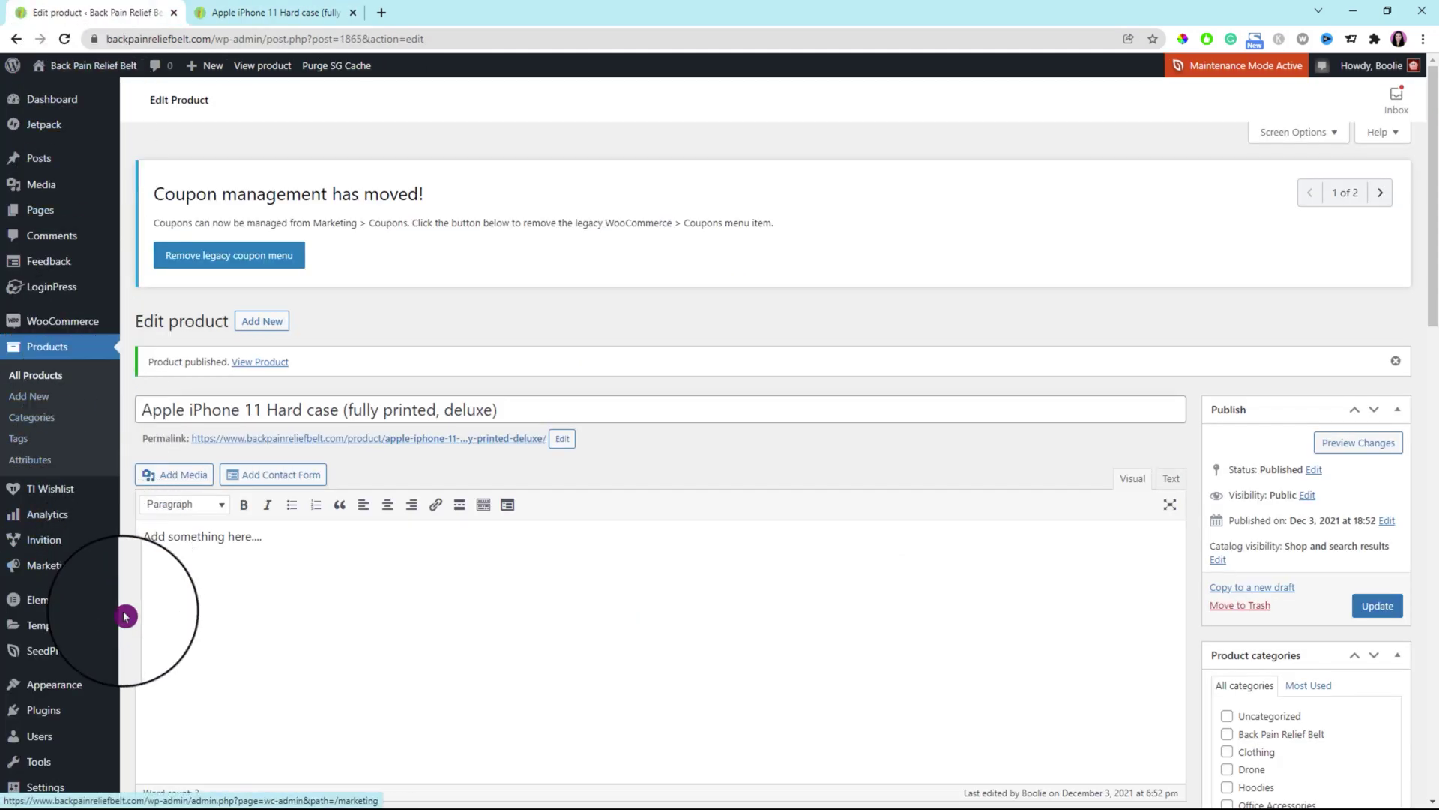
pyautogui.moveTo(49, 540)
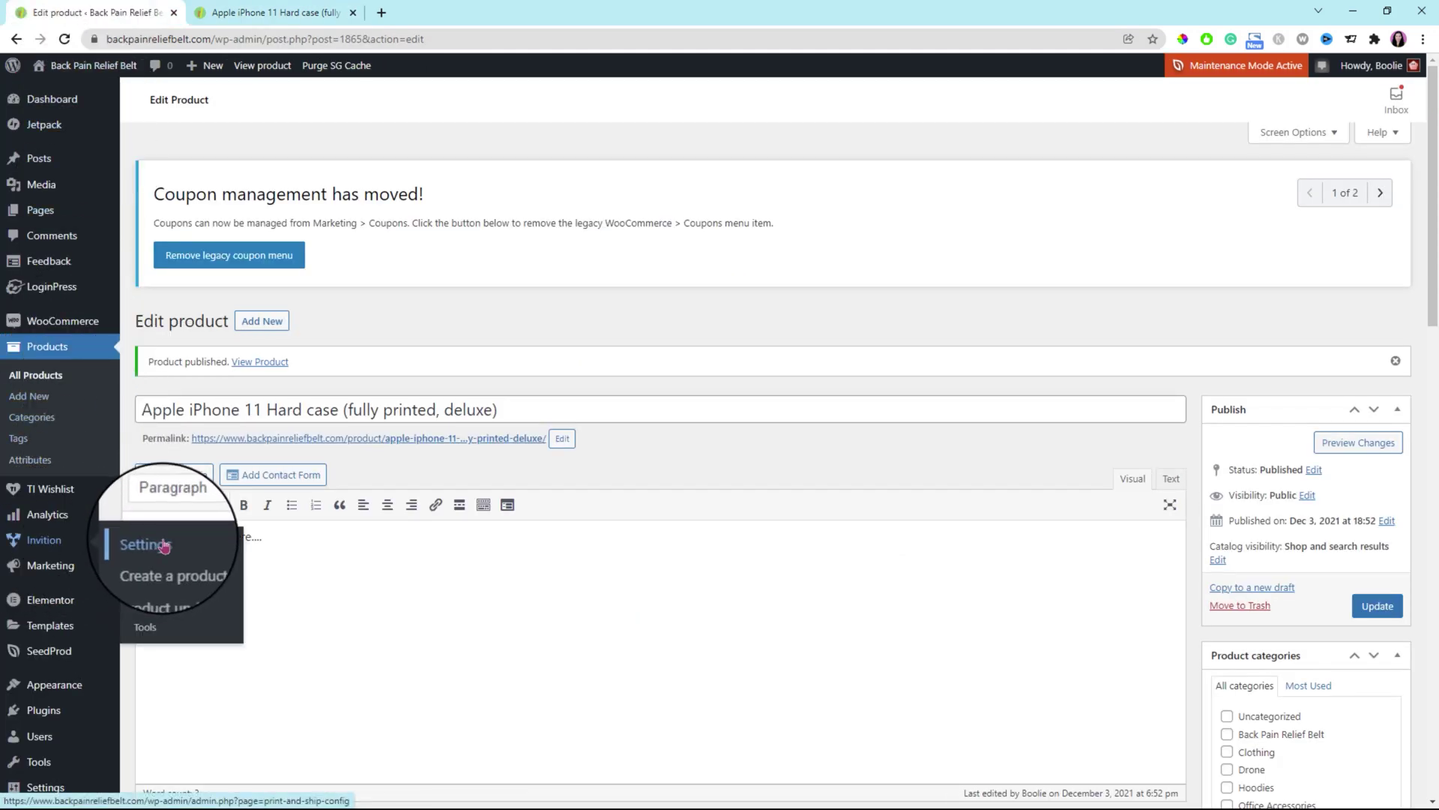
pyautogui.click(174, 568)
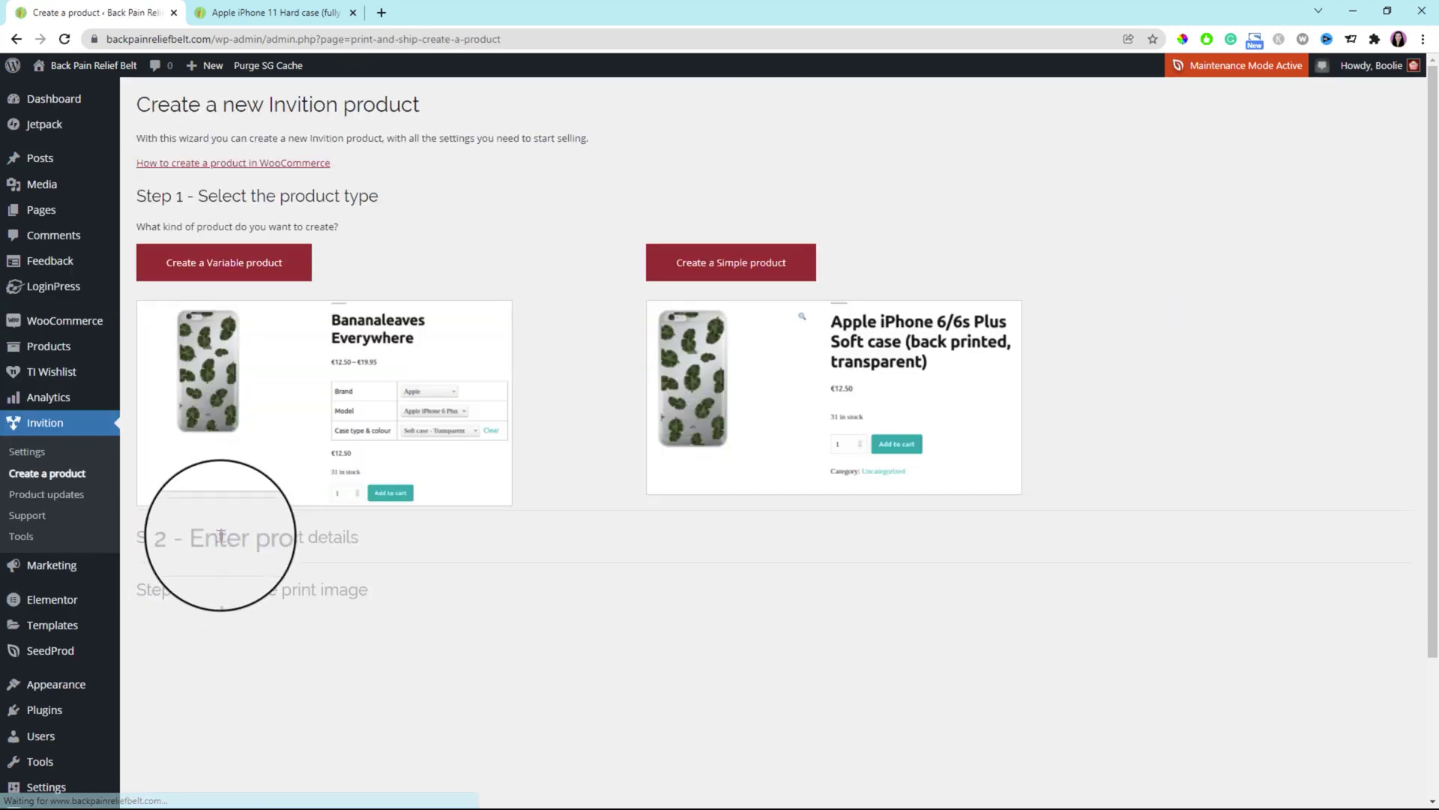
pyautogui.click(250, 275)
# Enter "Apple iPad 2 & 3" as the name of the new variable product.
pyautogui.click(324, 308)
pyautogui.write('Apple iPad')
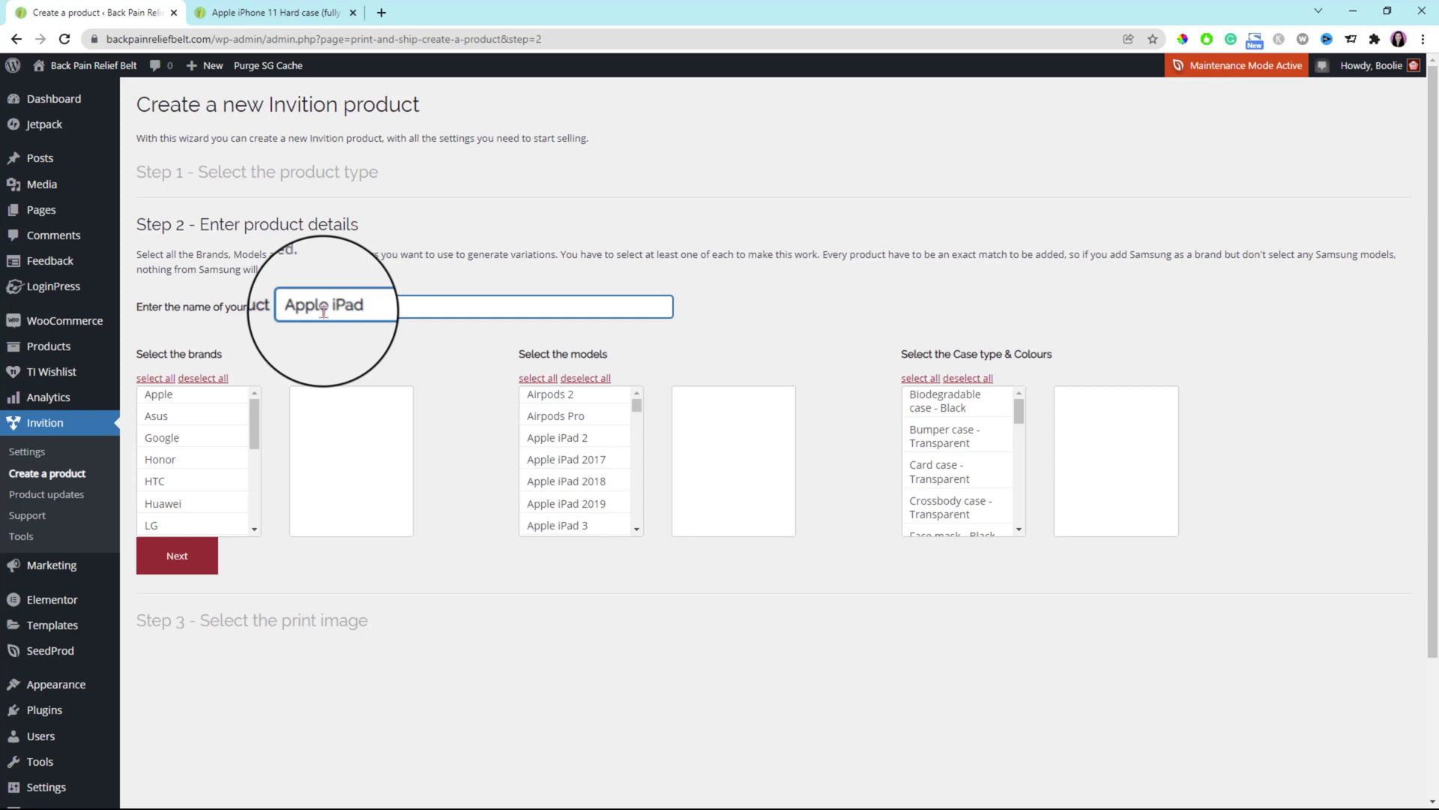
pyautogui.write(' 2 & 3')
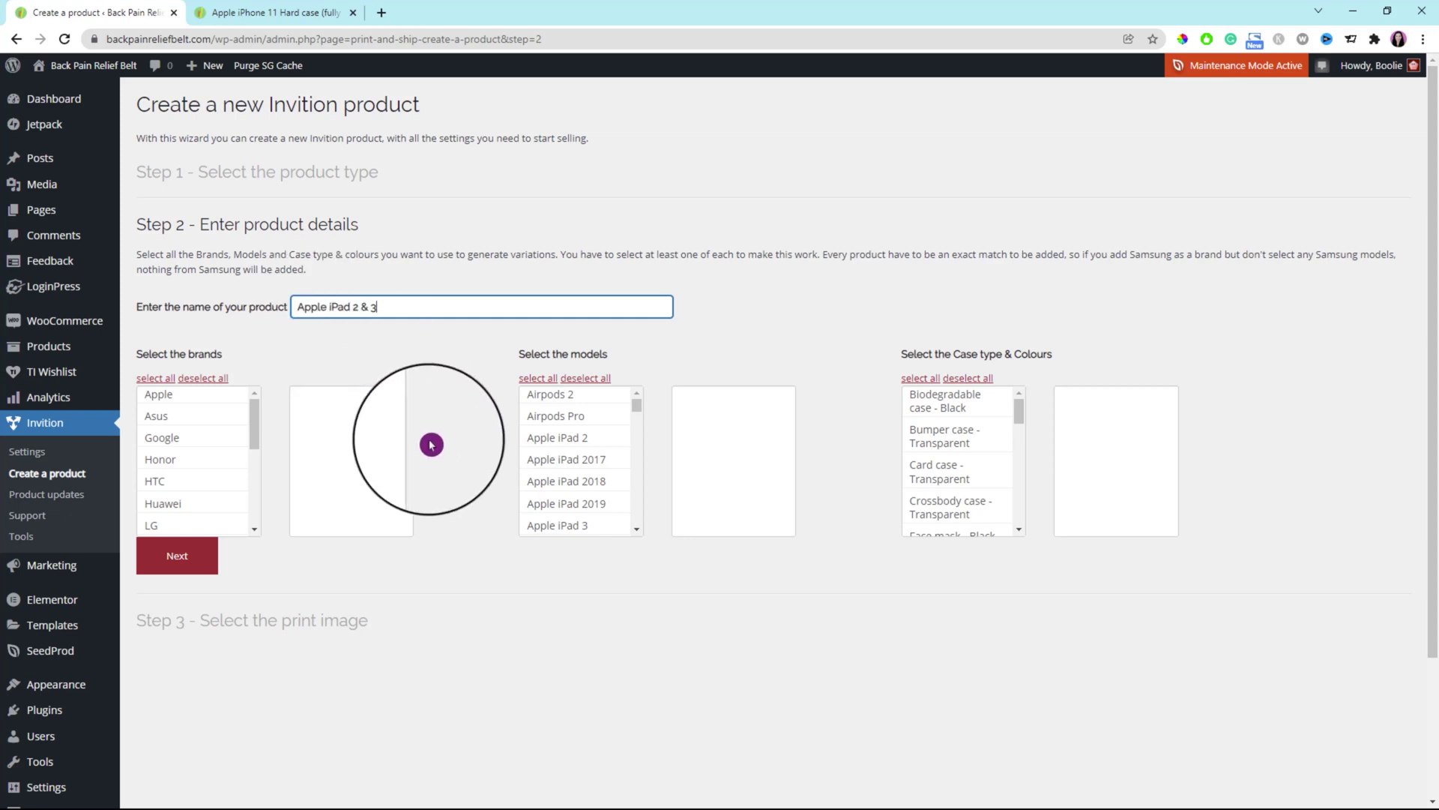
# Name the product "Apple iPad 2, 3 & 4 Soft Case", select brand Apple, models iPad 2, 3 and 4, and Soft case - Transparent, and continue.
pyautogui.click(566, 437)
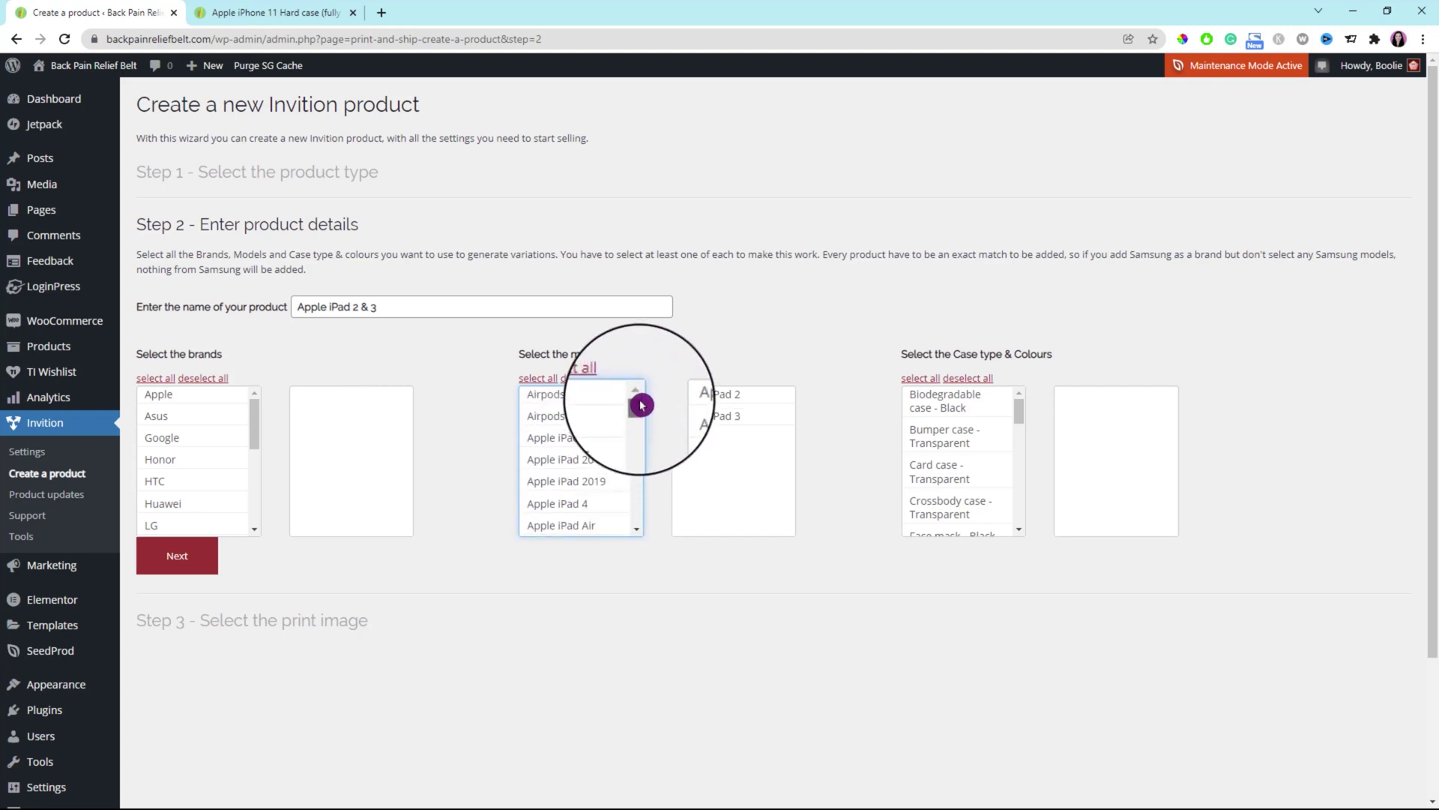
pyautogui.click(594, 510)
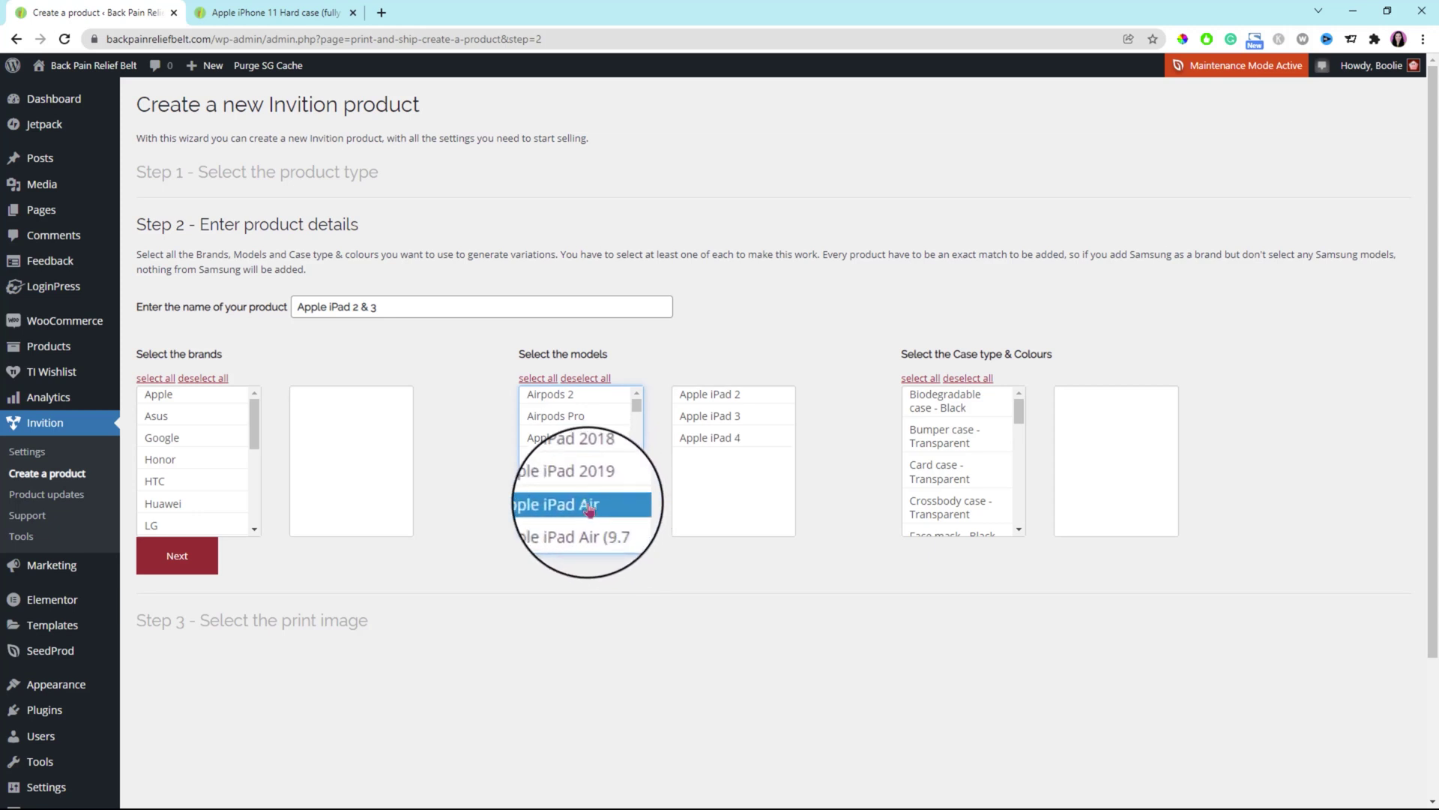
pyautogui.scroll(-5, 949, 500)
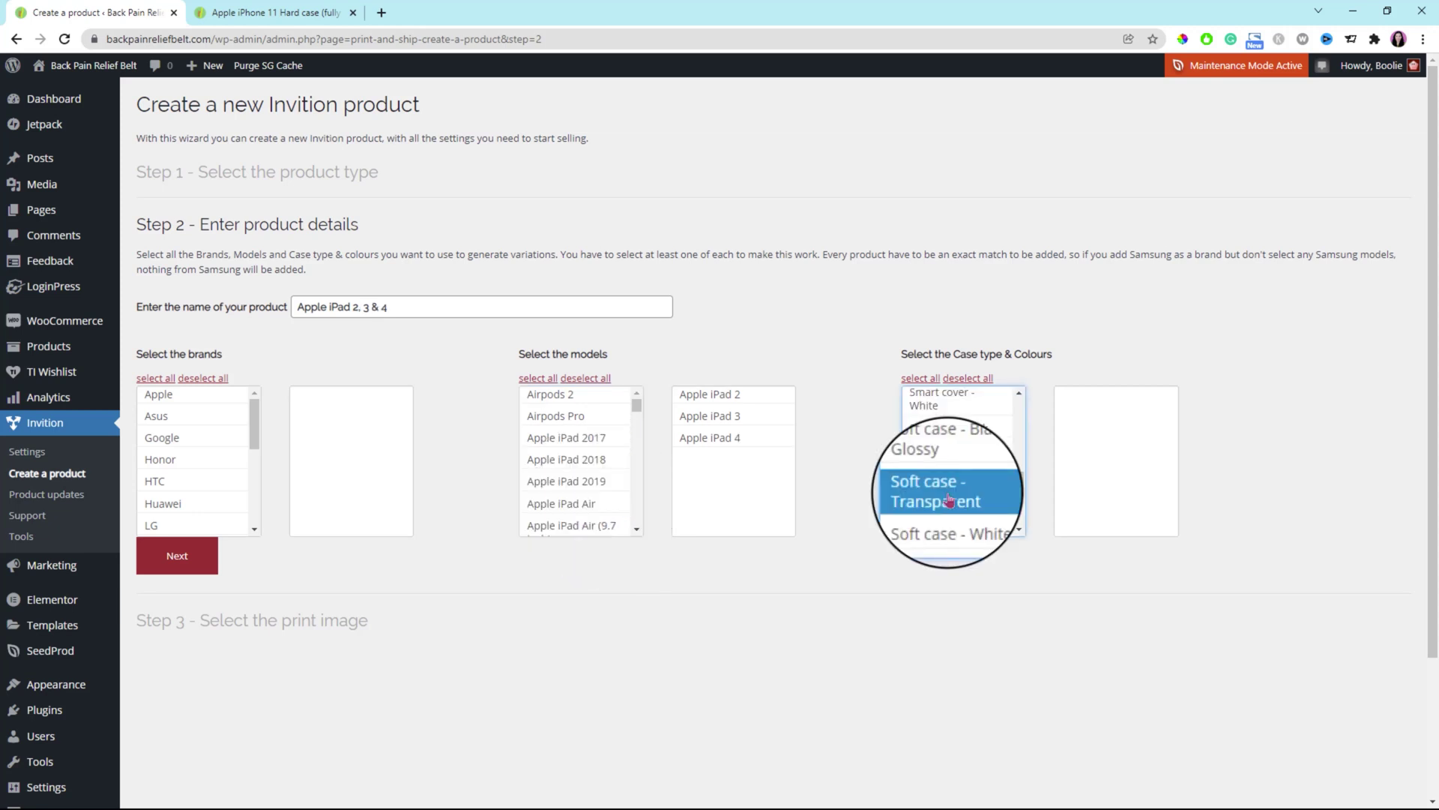
pyautogui.click(949, 501)
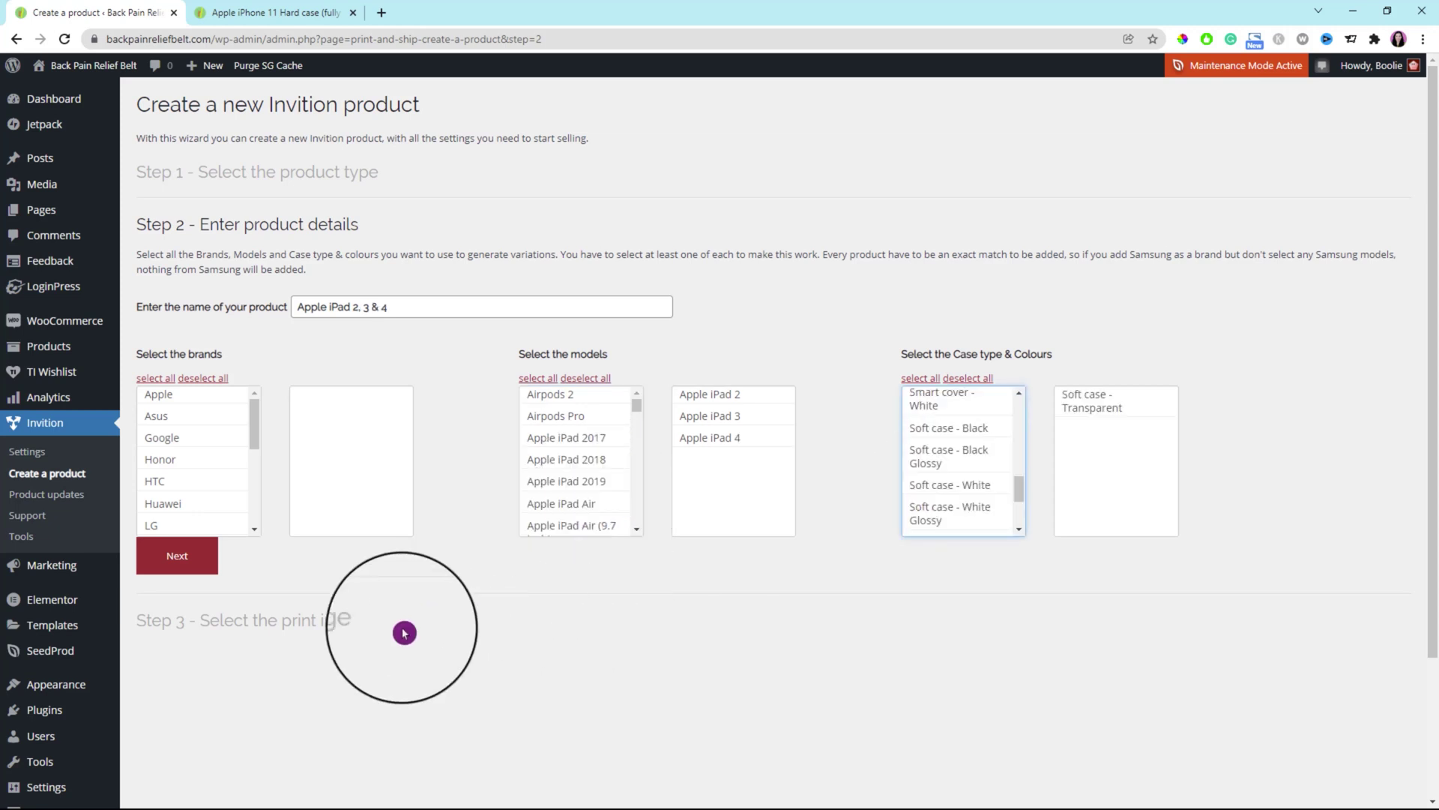
pyautogui.click(165, 403)
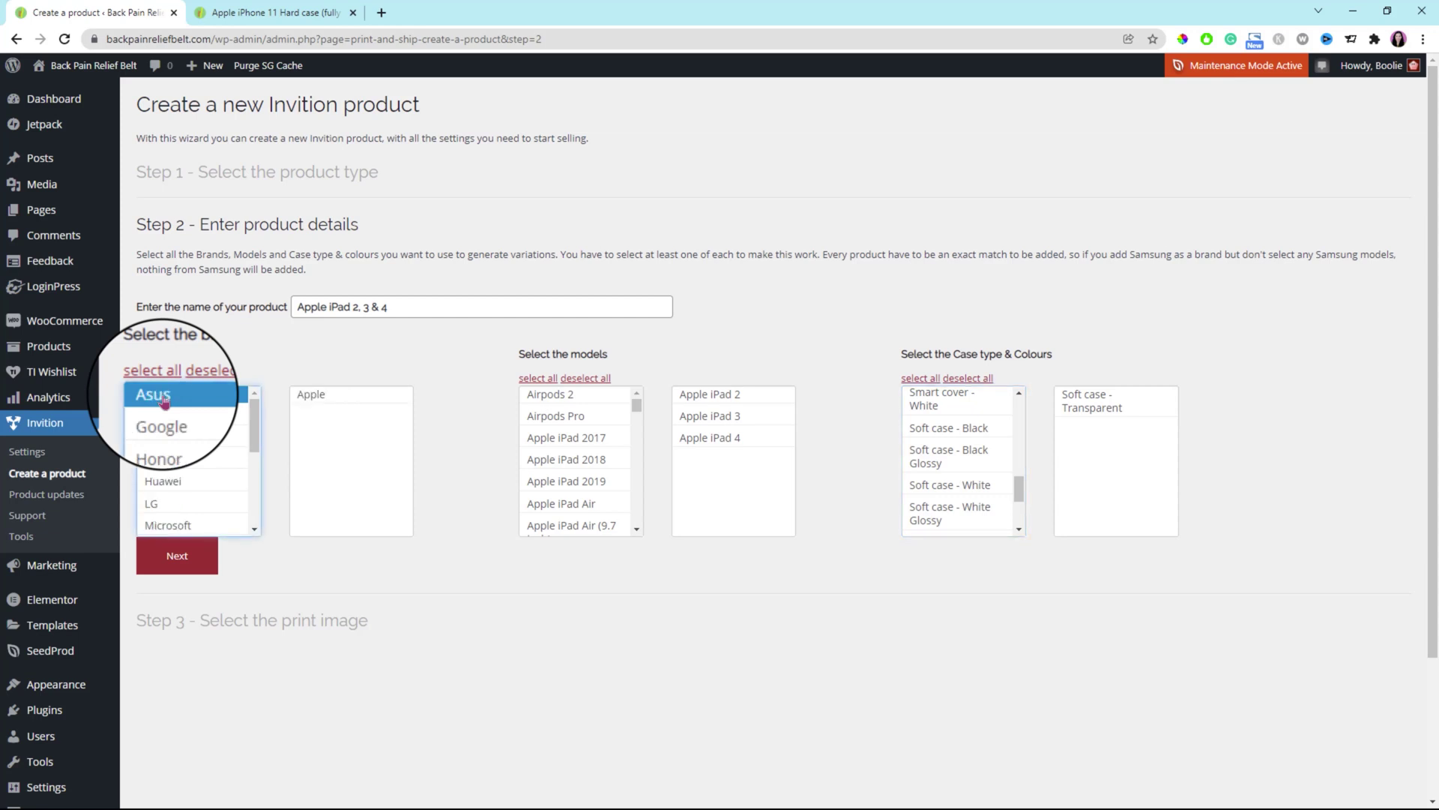
pyautogui.click(177, 557)
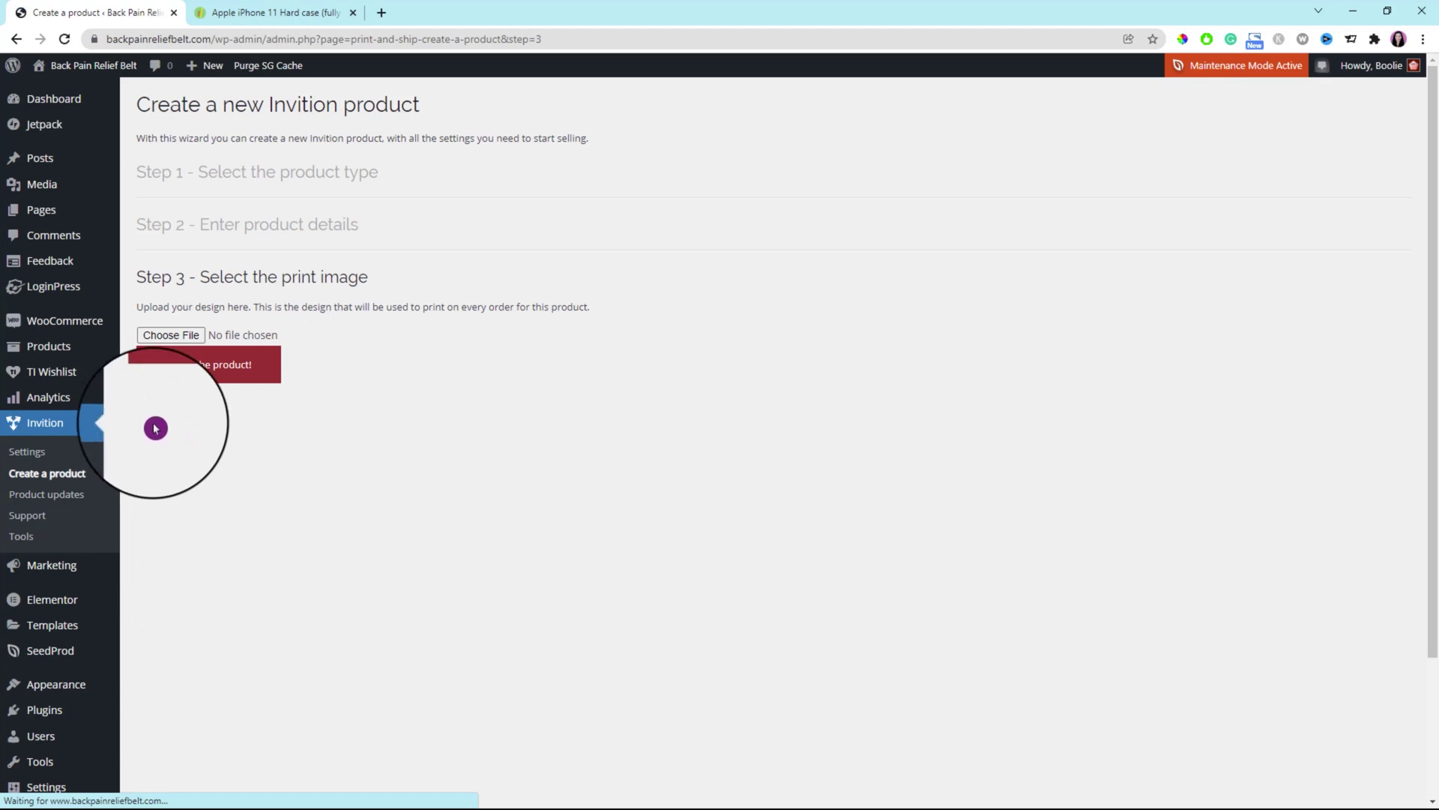
# Upload flower-phone-case.png from the graphic-for-phone-cases folder as the print image and finish the product.
pyautogui.click(174, 341)
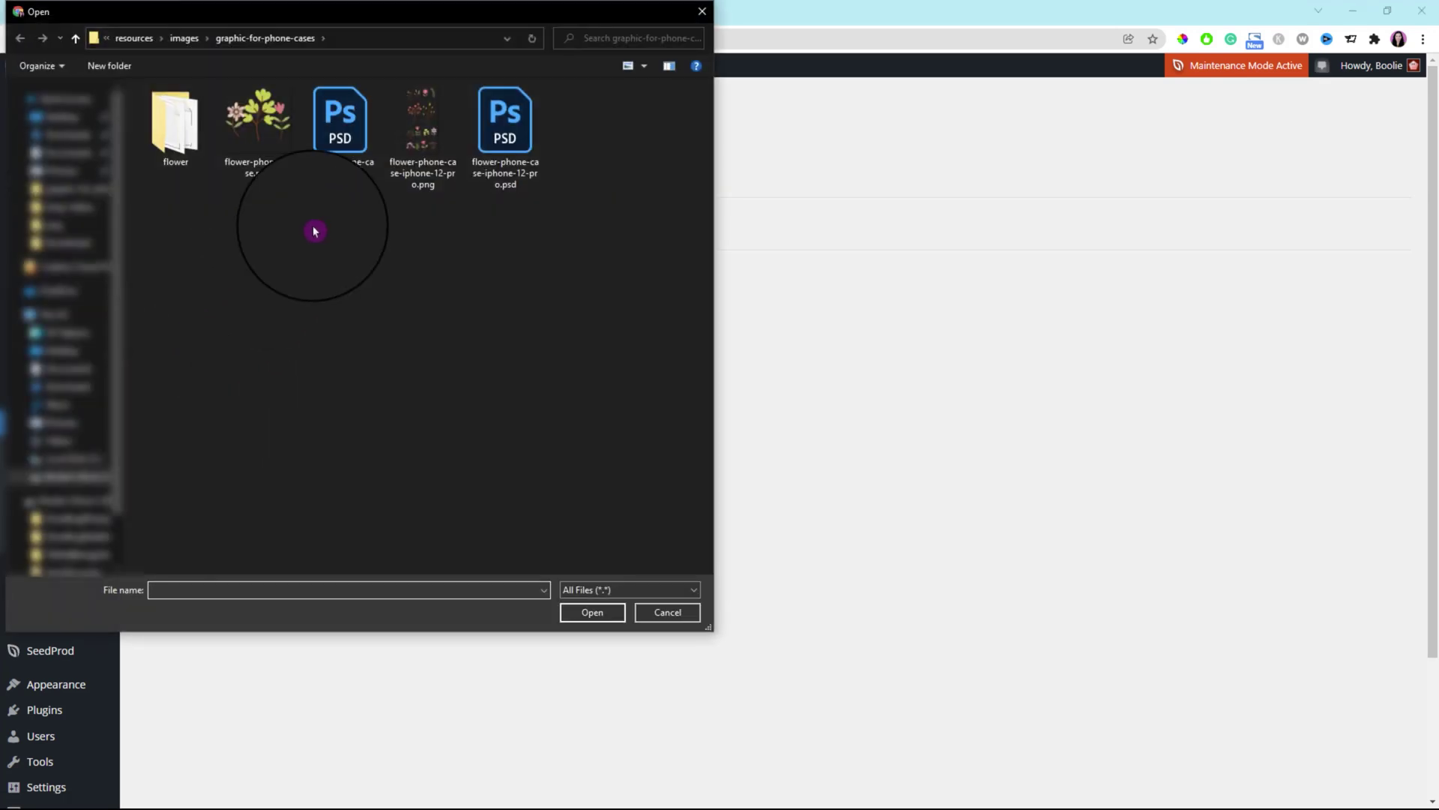
pyautogui.click(423, 127)
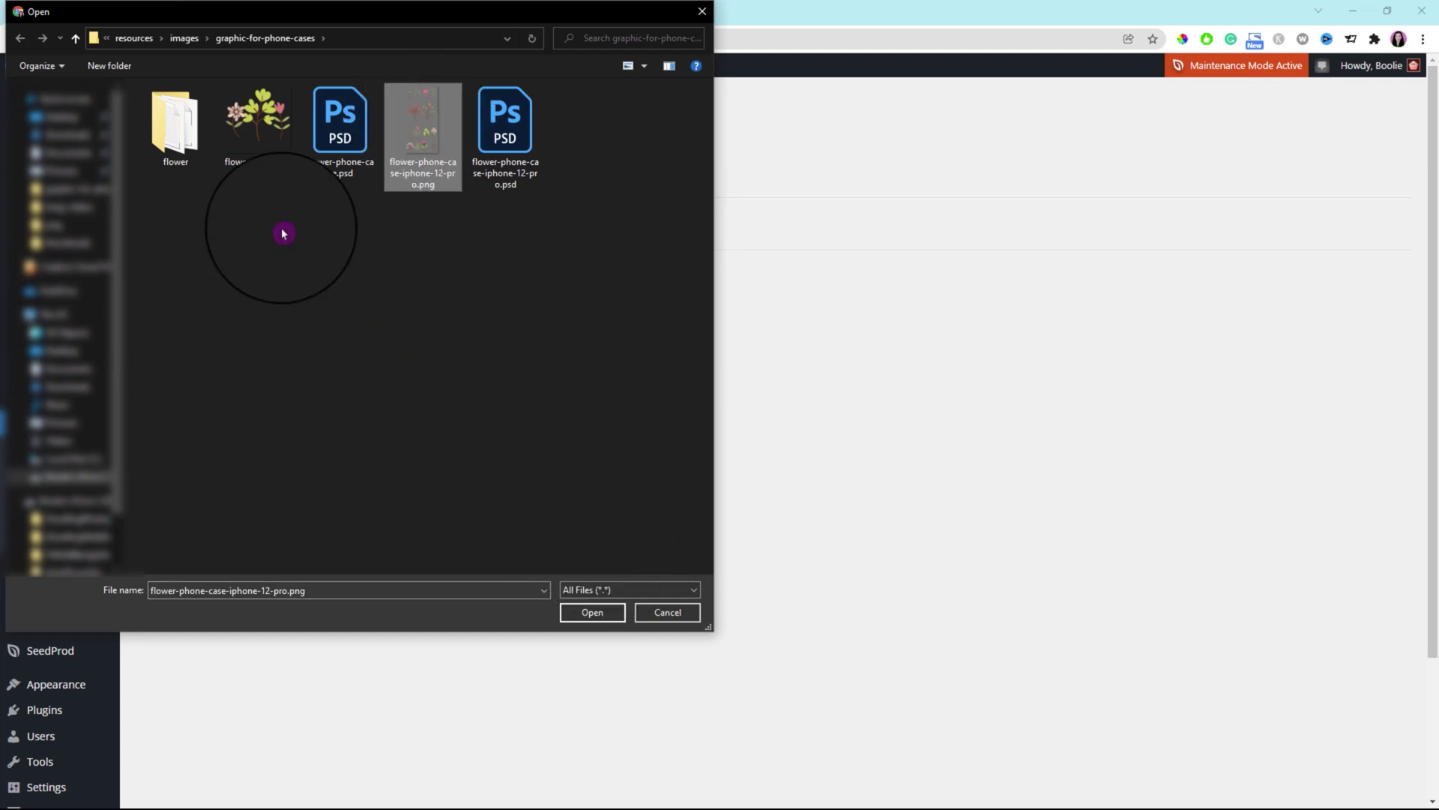
pyautogui.click(264, 133)
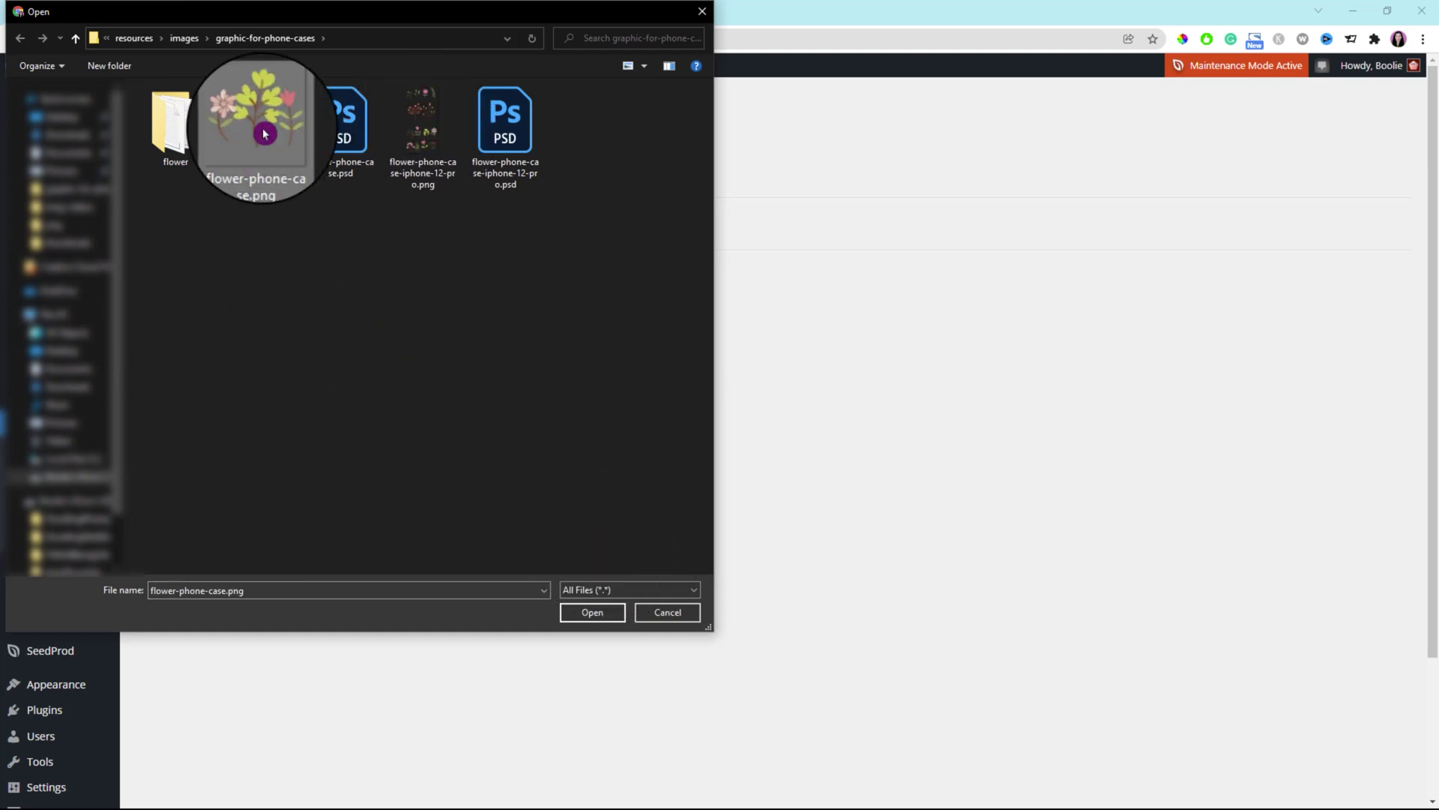
pyautogui.click(592, 611)
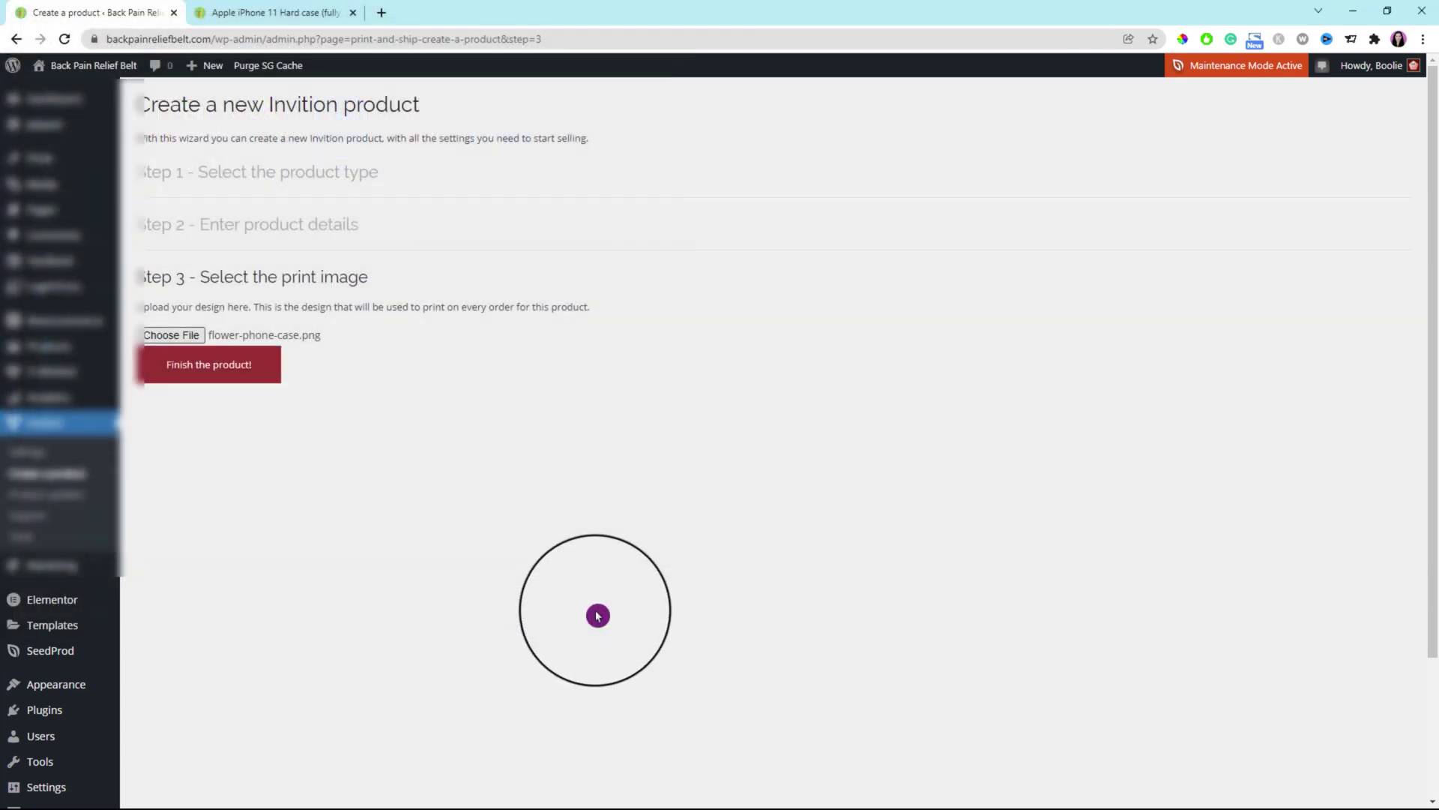
pyautogui.click(212, 370)
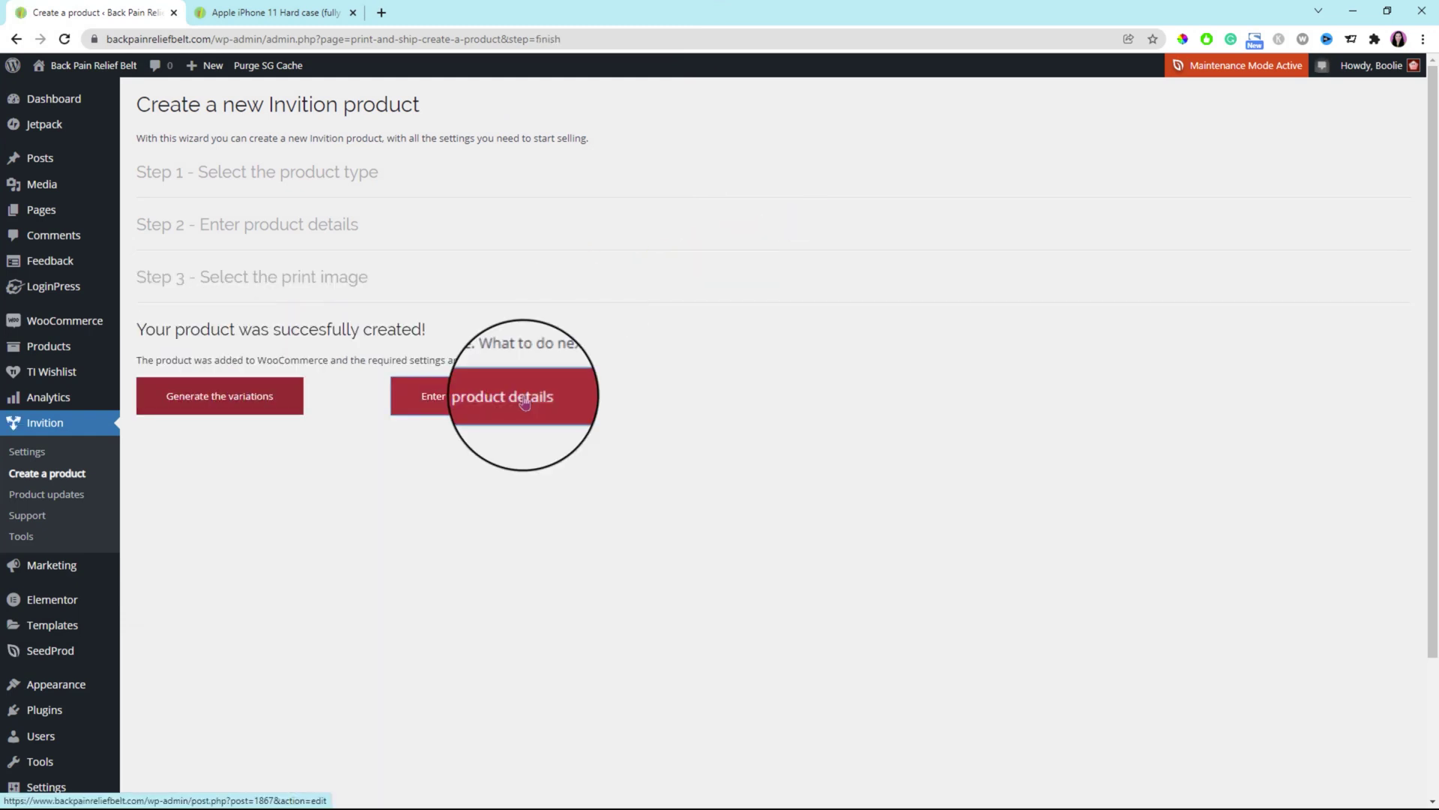
# Open the new product's details for editing and enter "Add more information here..." as its main description.
pyautogui.click(525, 403)
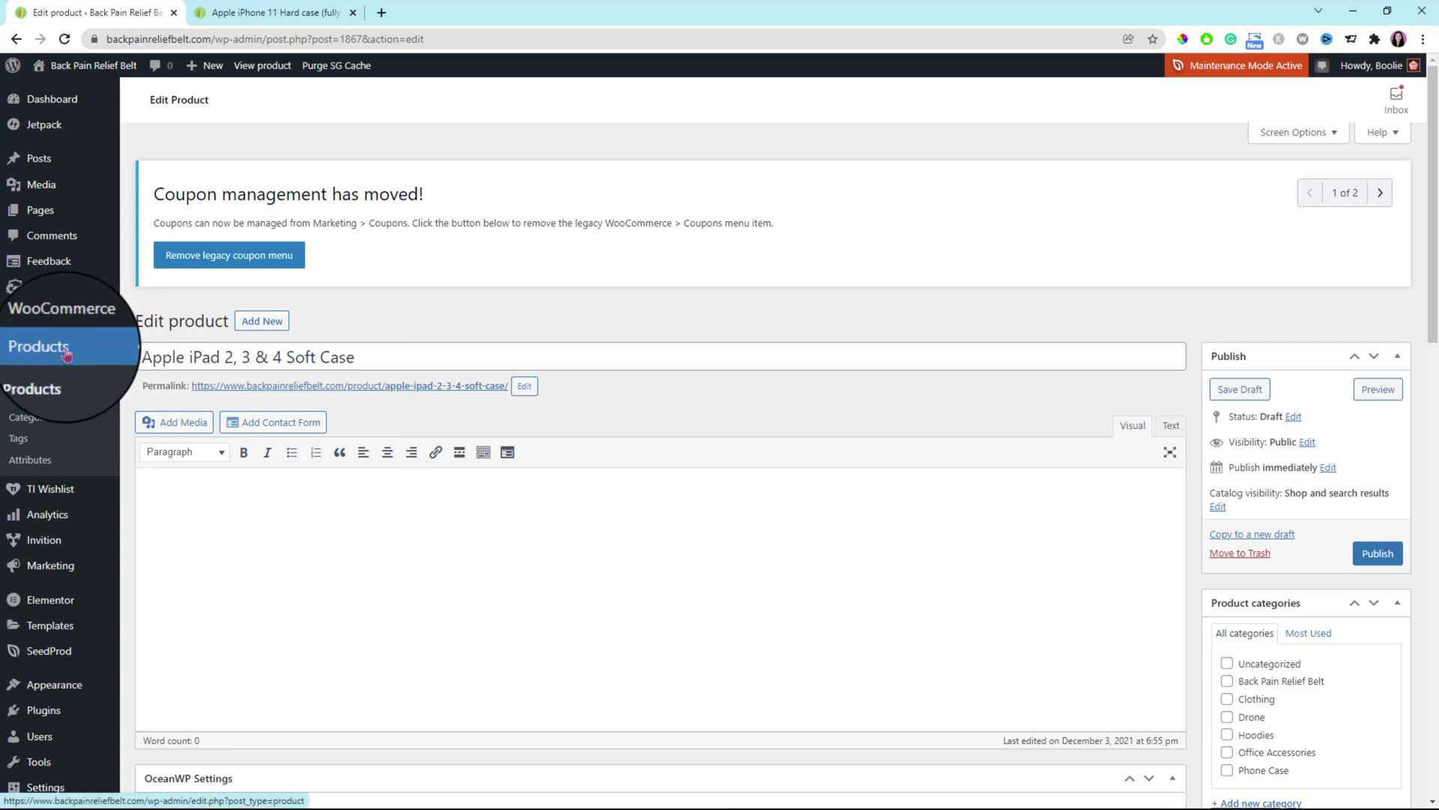
pyautogui.click(300, 496)
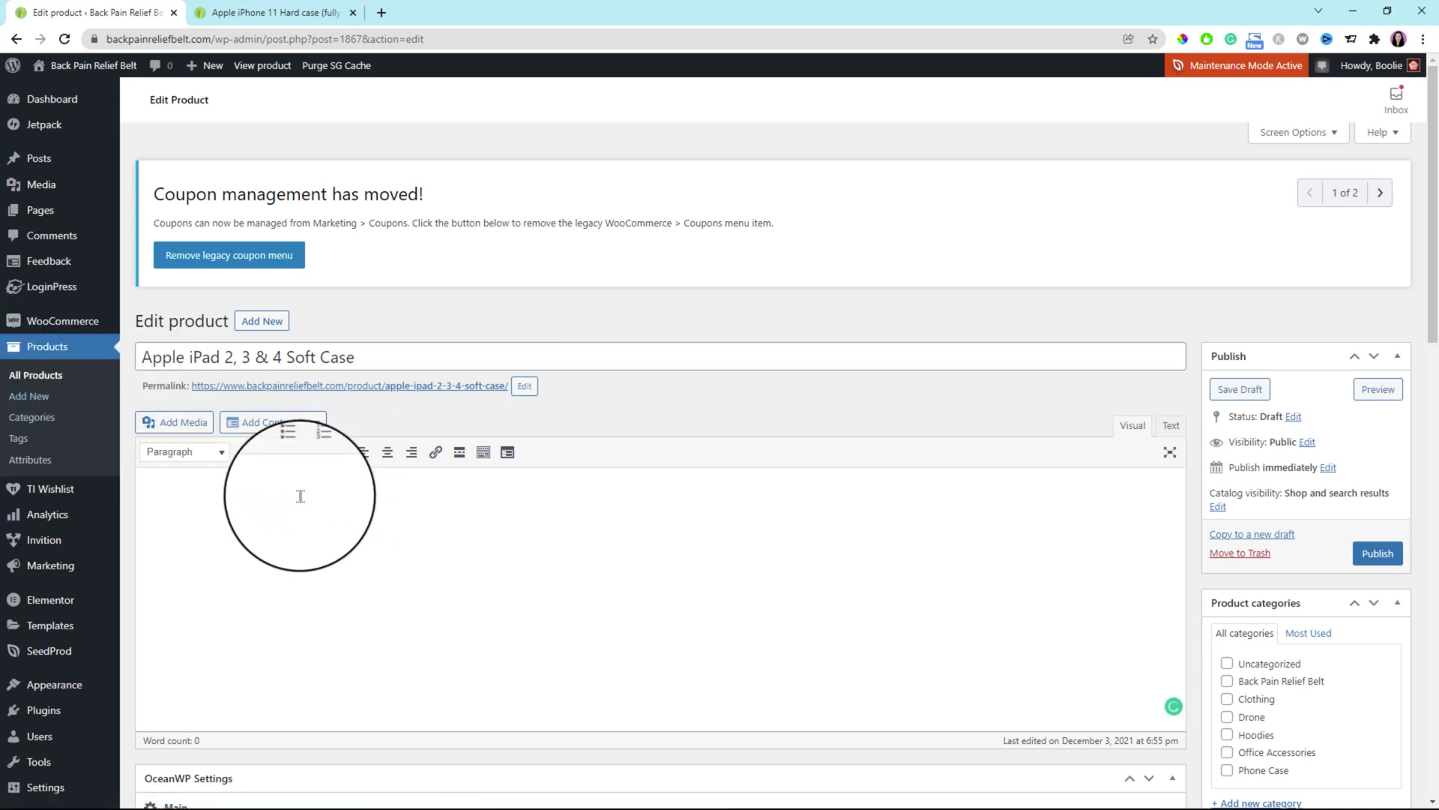
pyautogui.write('Add more infor')
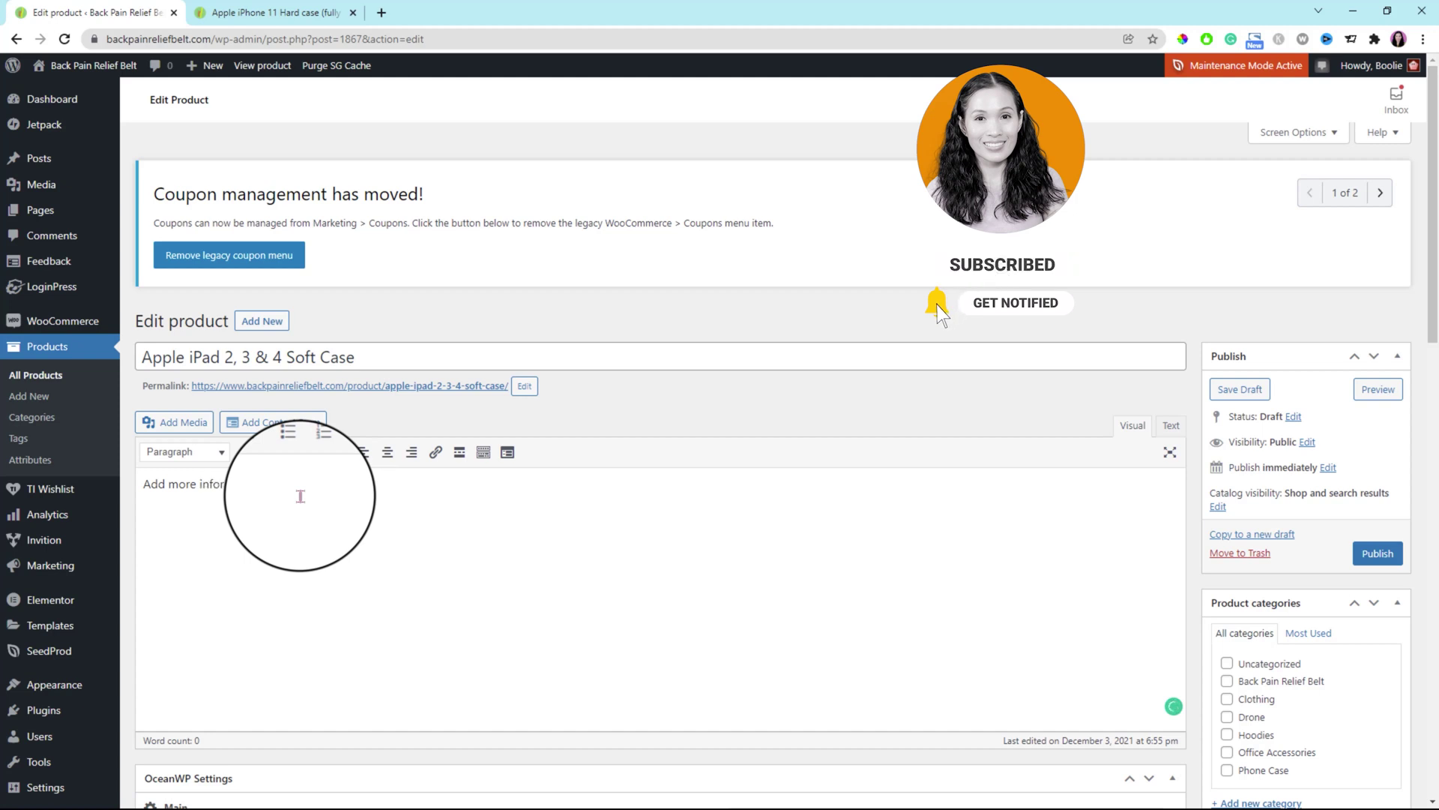
pyautogui.write('mation here..')
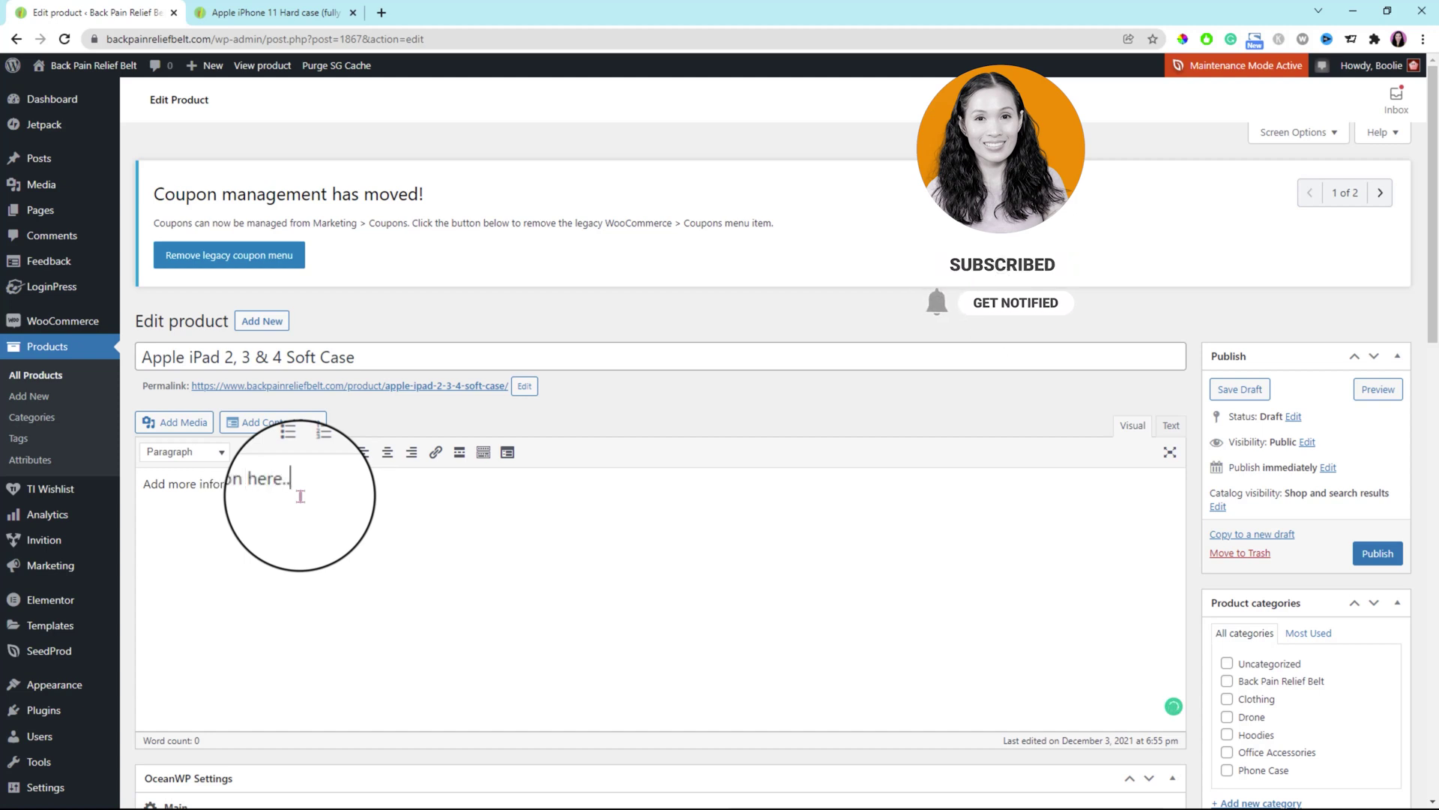
pyautogui.write('.')
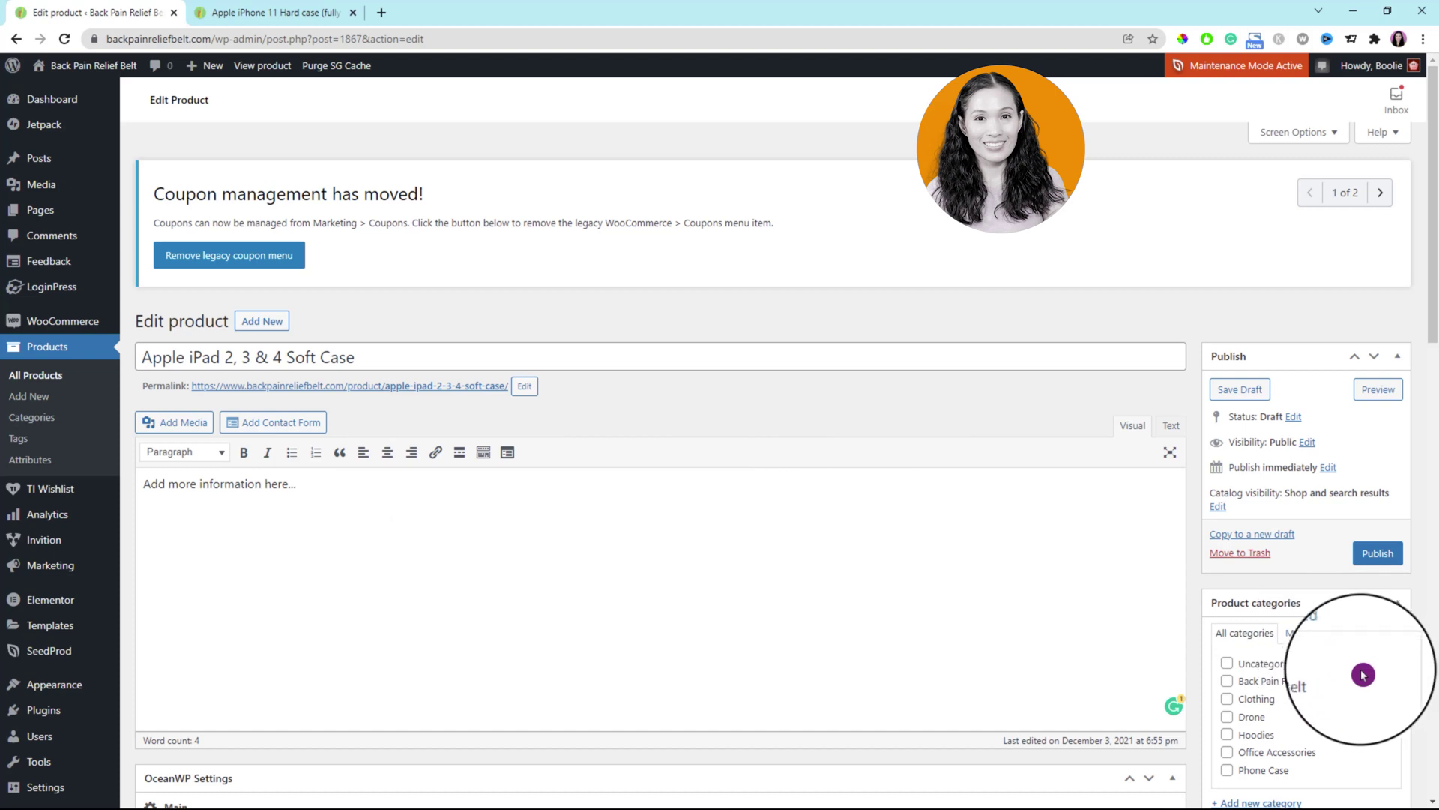
# Assign the product to the Phone Case category and add the tags "ipad case" and "ipad soft case".
pyautogui.scroll(-3, 1361, 671)
pyautogui.click(1229, 548)
pyautogui.scroll(-1, 1279, 668)
pyautogui.click(1267, 592)
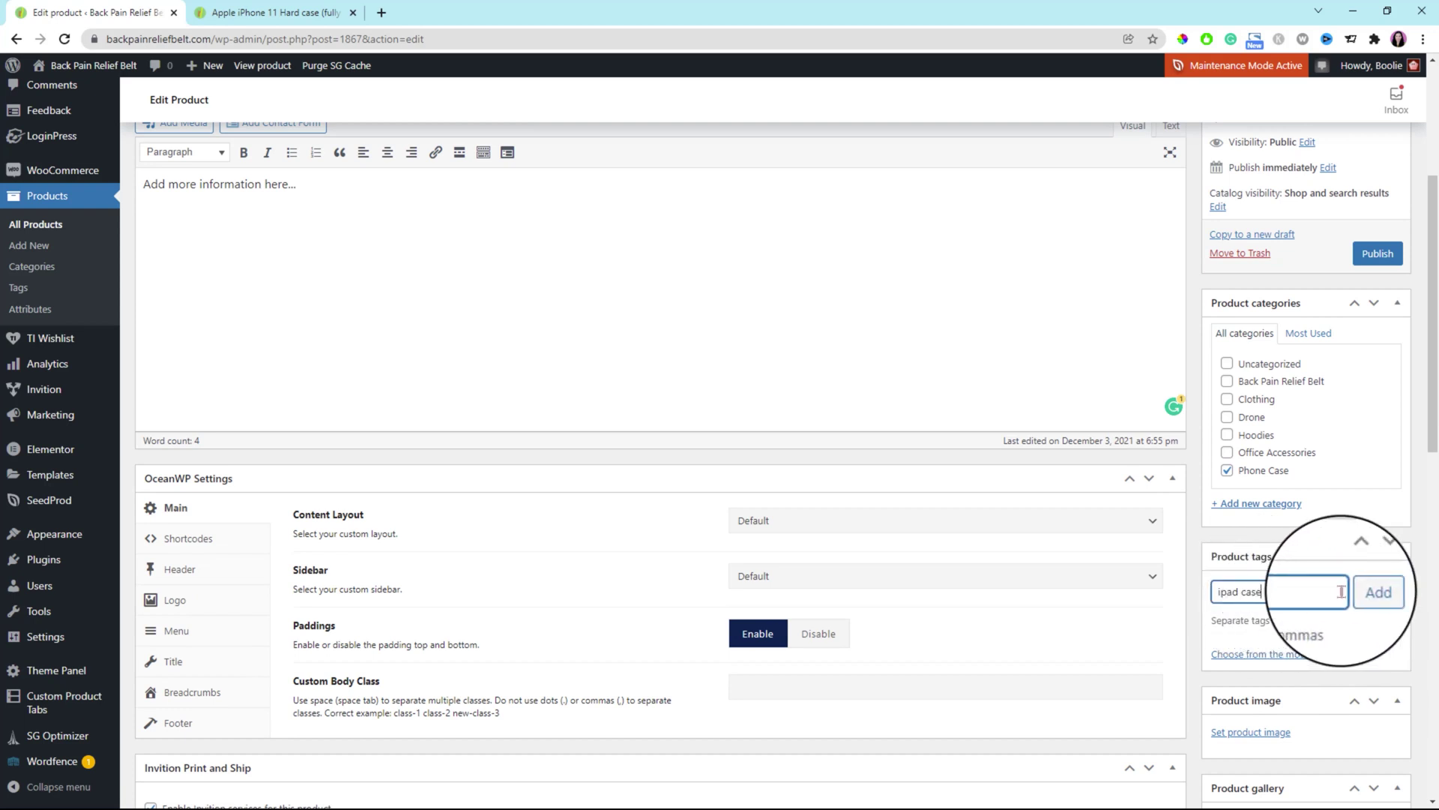
pyautogui.click(1366, 591)
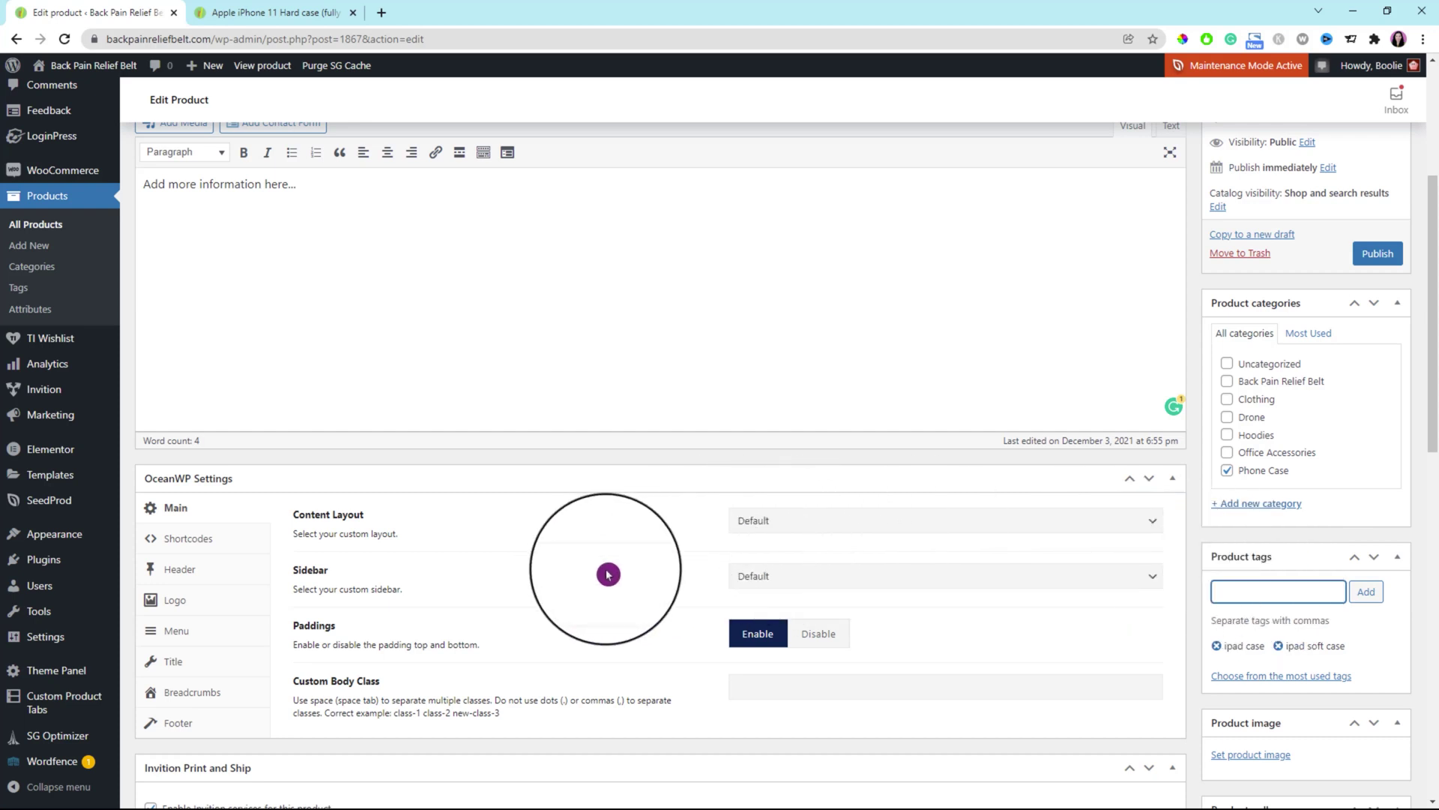
# Check the Invition print image and set flower-phone-case.png from the media library as the product image.
pyautogui.scroll(-7, 608, 574)
pyautogui.click(351, 414)
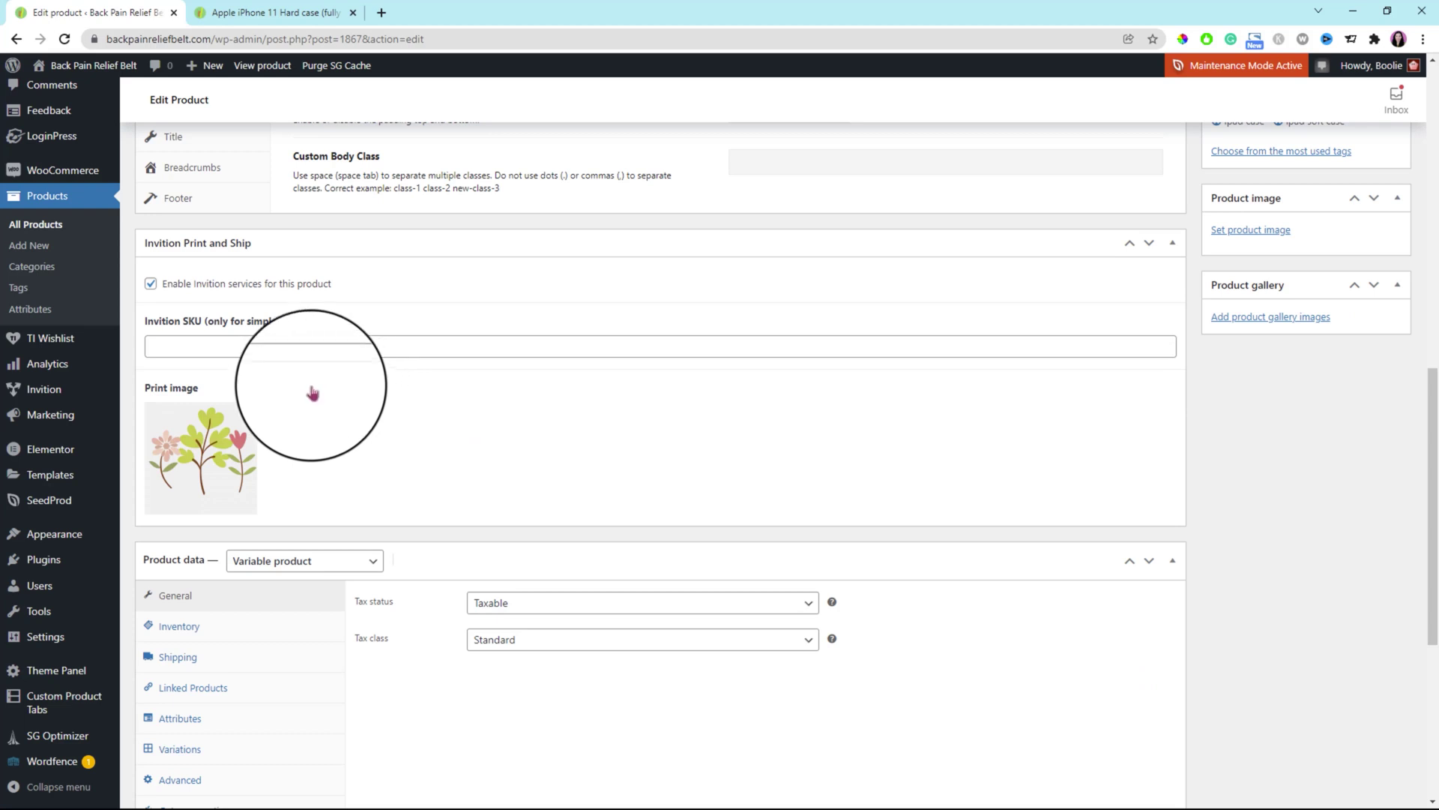
pyautogui.scroll(-1, 375, 405)
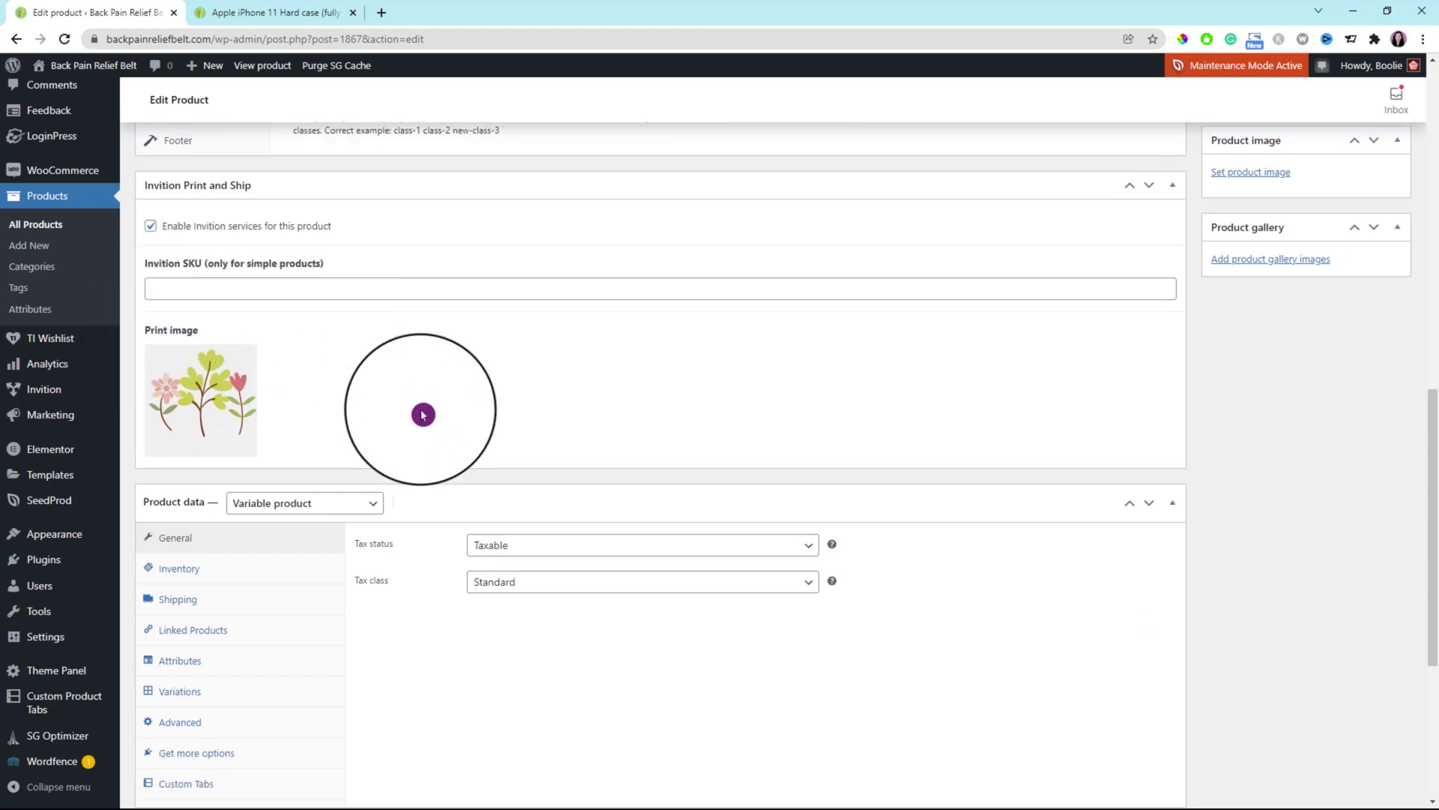
pyautogui.scroll(1, 674, 399)
pyautogui.scroll(1, 1215, 356)
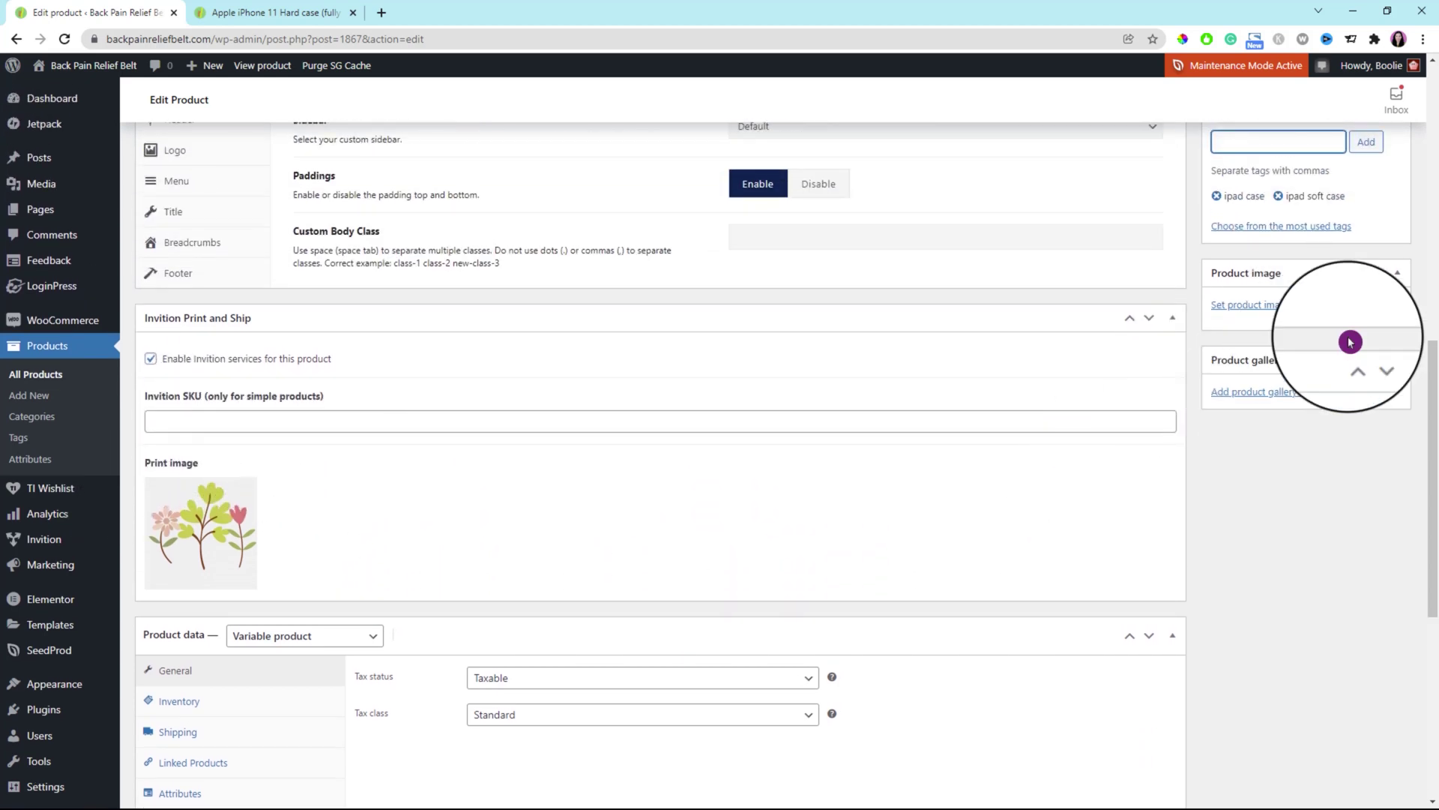
pyautogui.click(1276, 309)
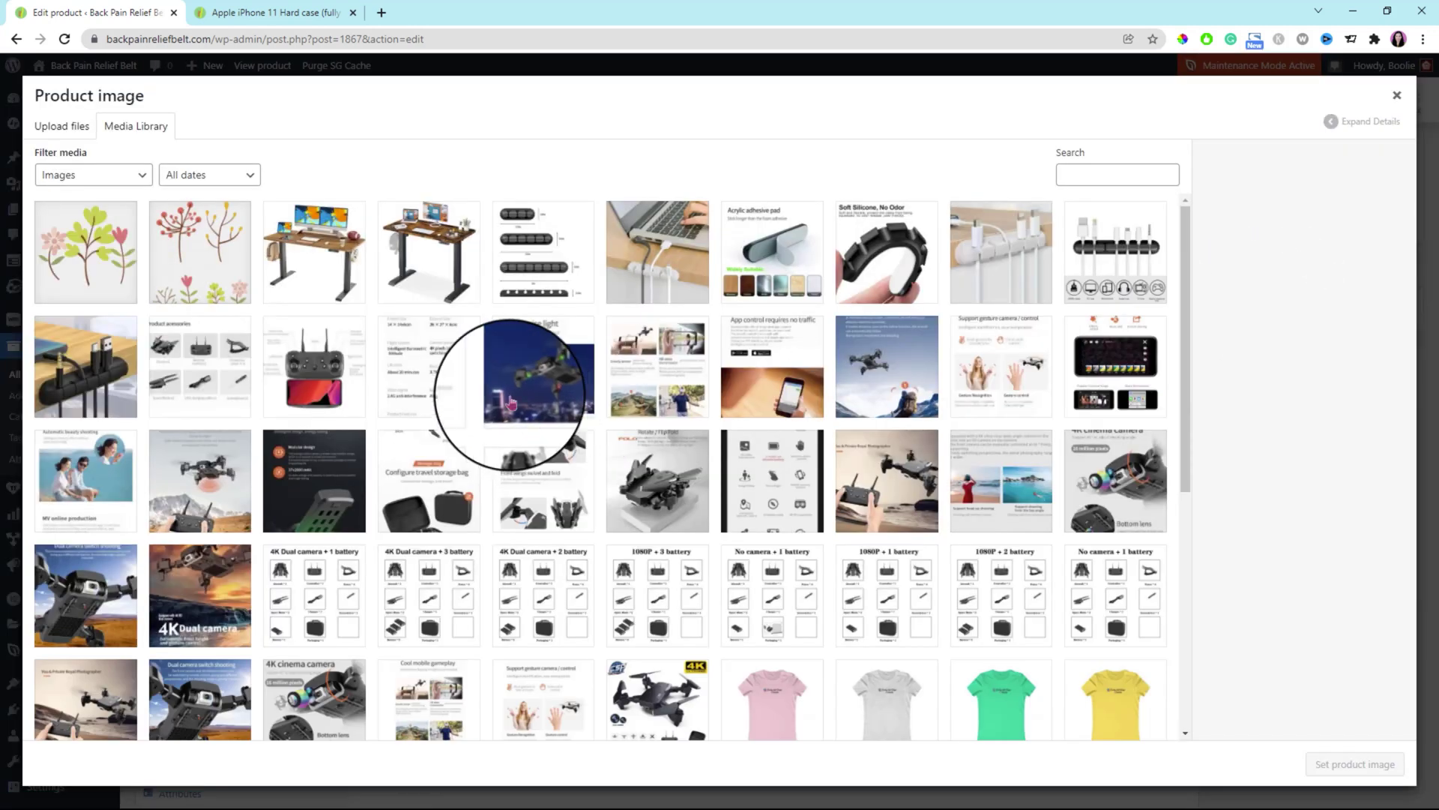
pyautogui.click(85, 244)
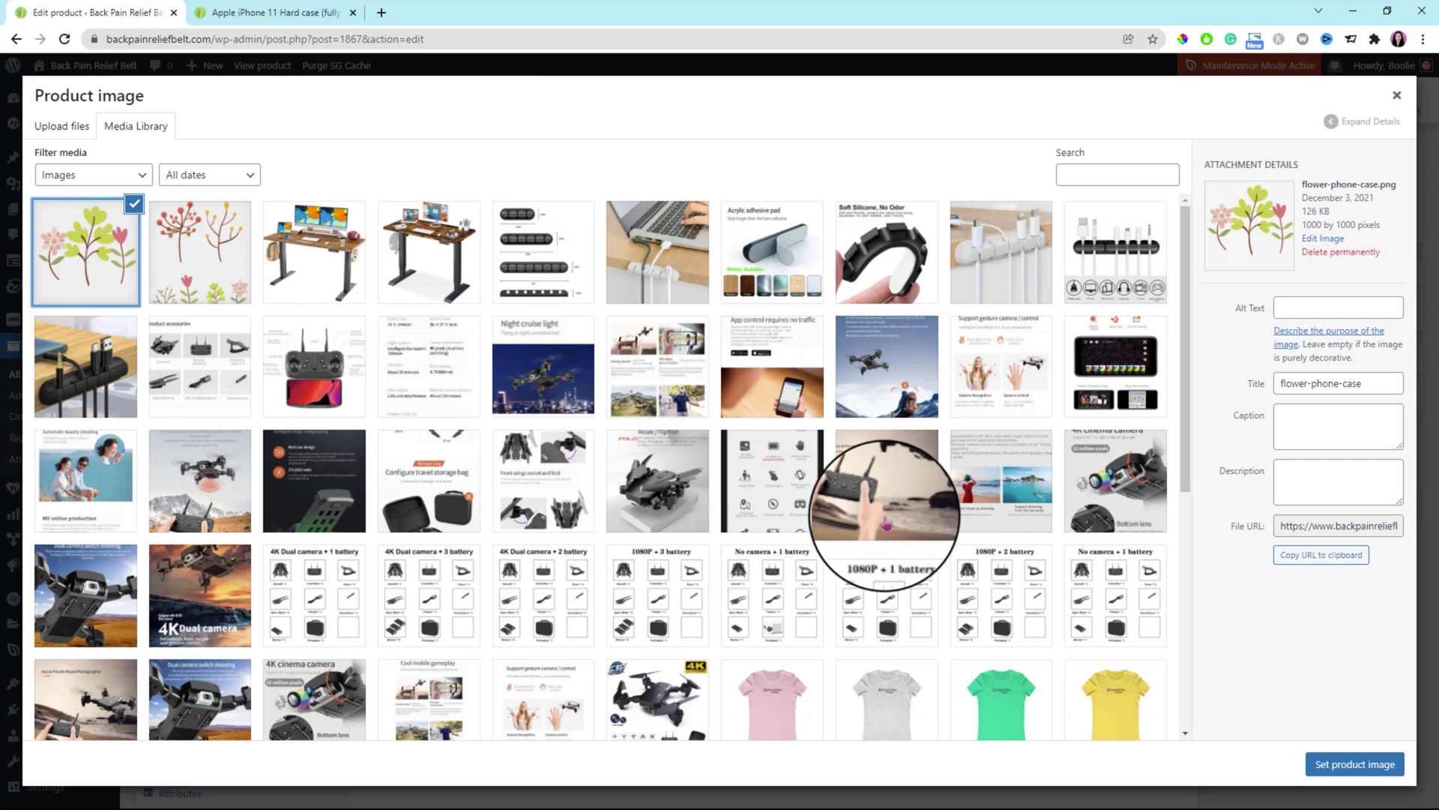
pyautogui.click(1345, 765)
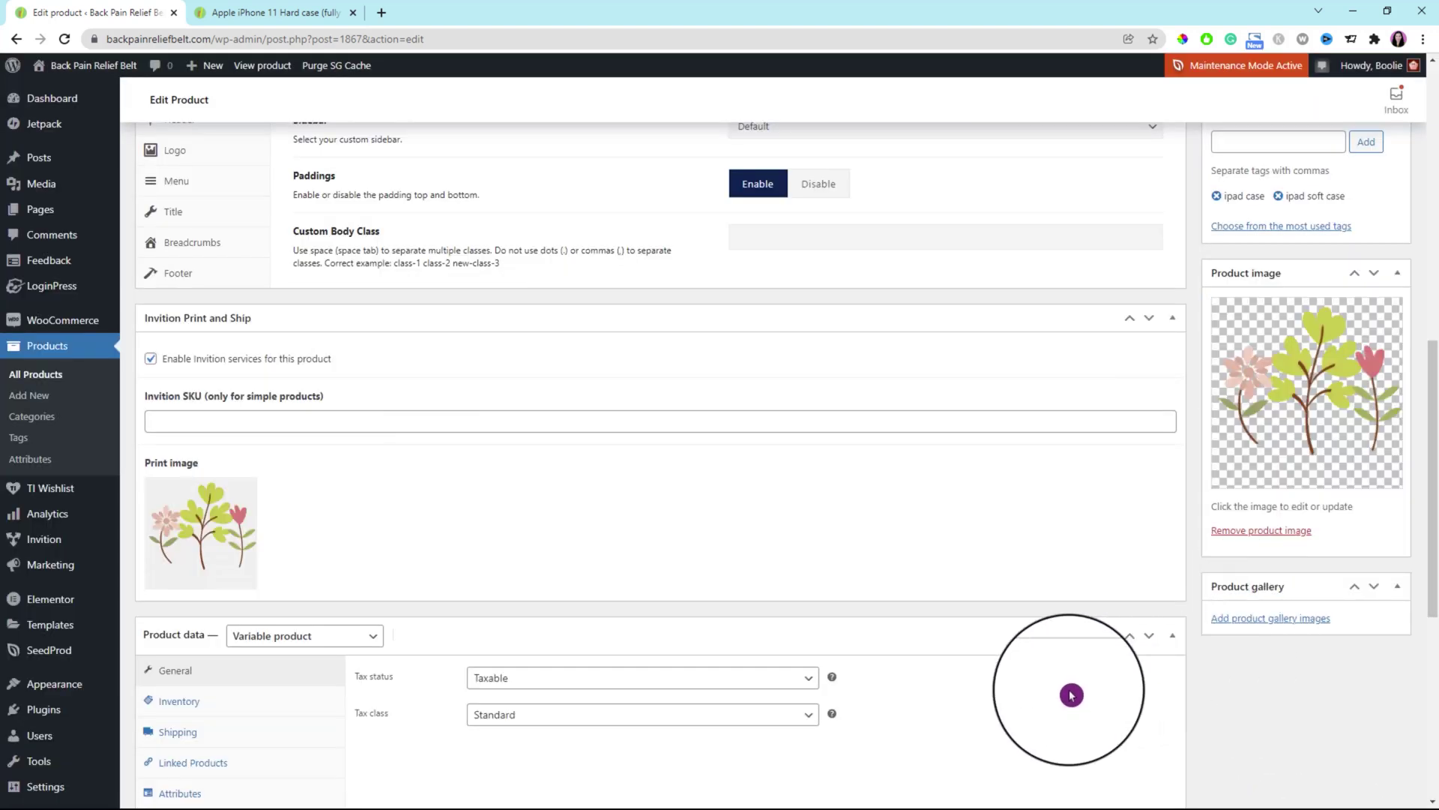
# Examine the product's variation settings and expand its Case type & colour, Model and Brand attributes to review their values.
pyautogui.scroll(-6, 1072, 695)
pyautogui.click(180, 374)
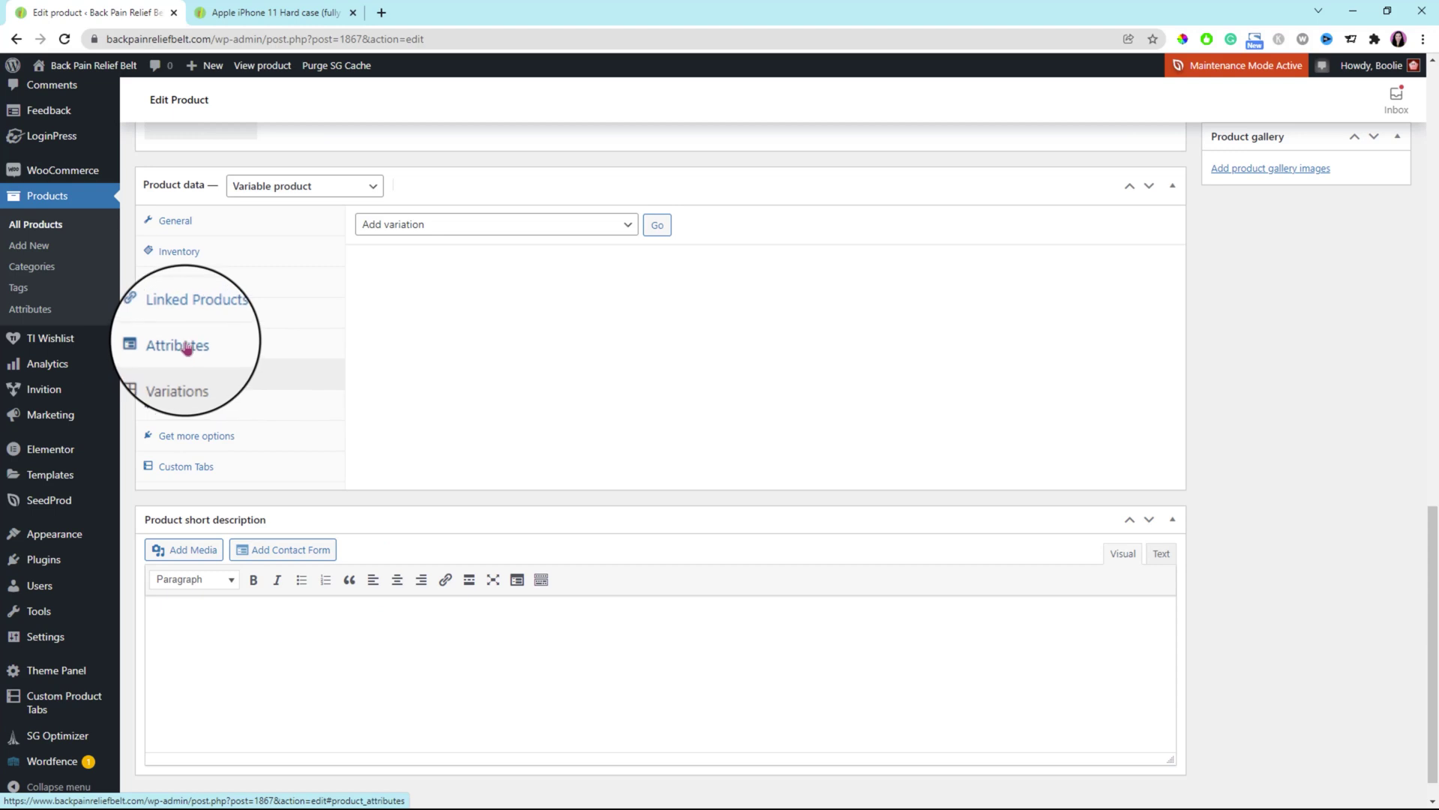
pyautogui.click(187, 347)
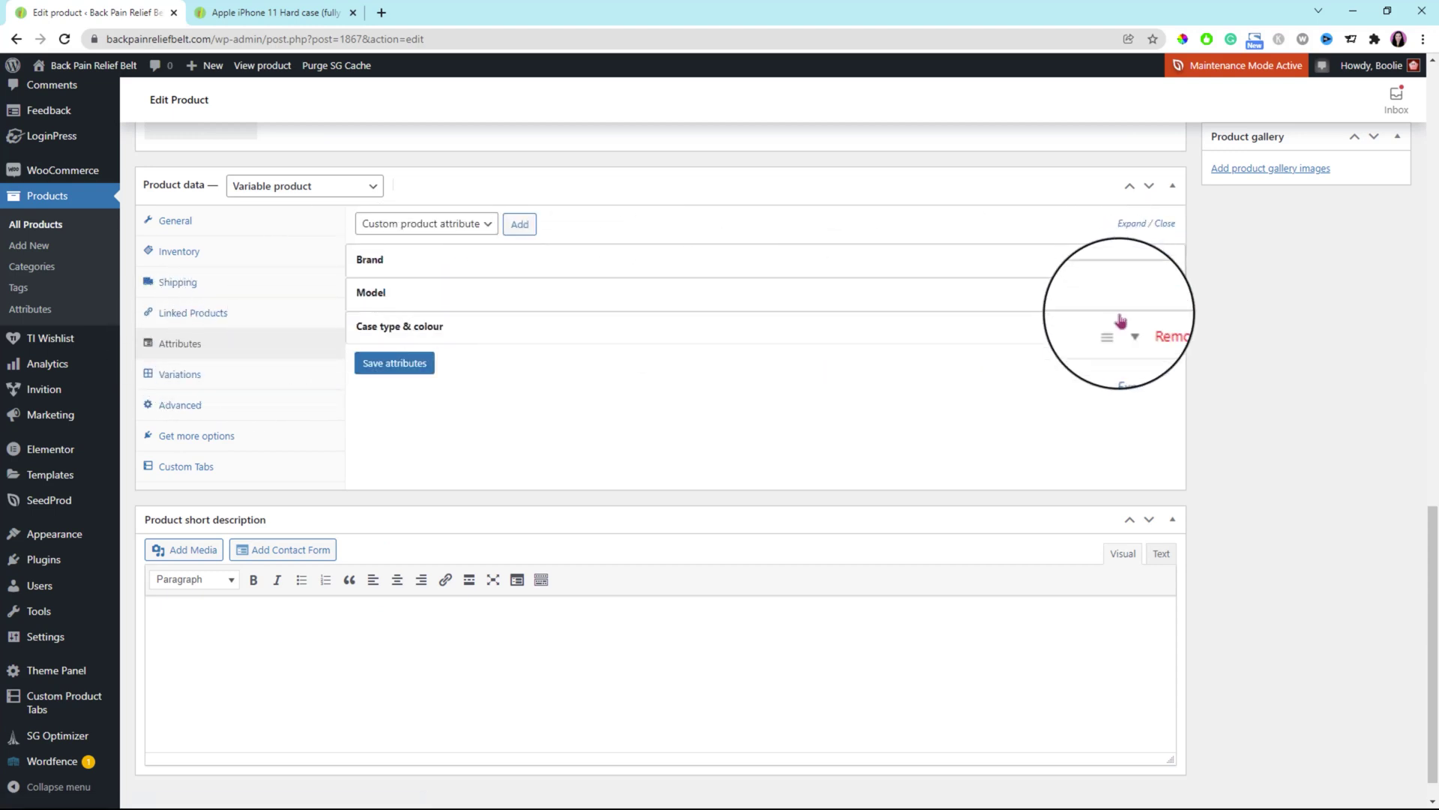
pyautogui.click(652, 340)
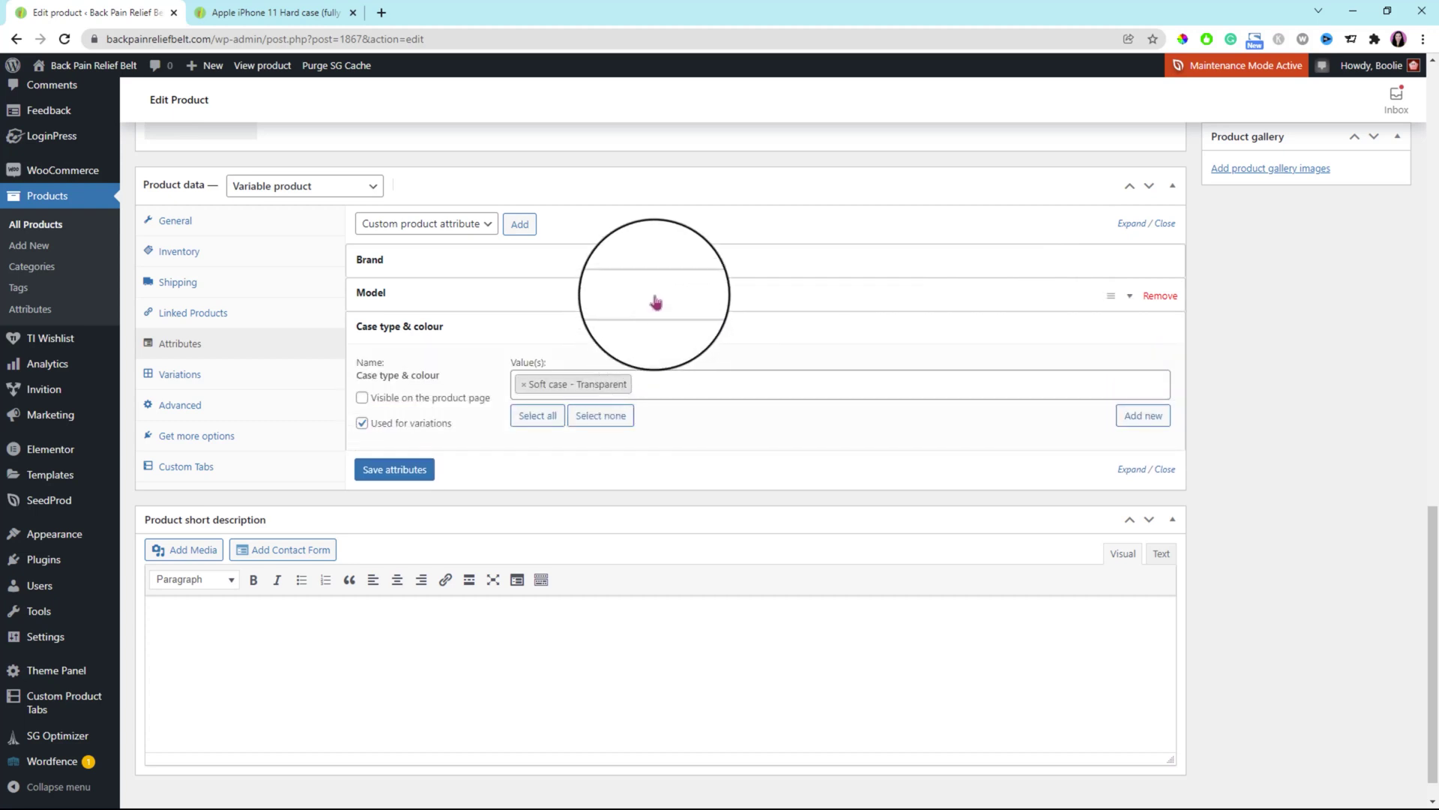
pyautogui.click(655, 303)
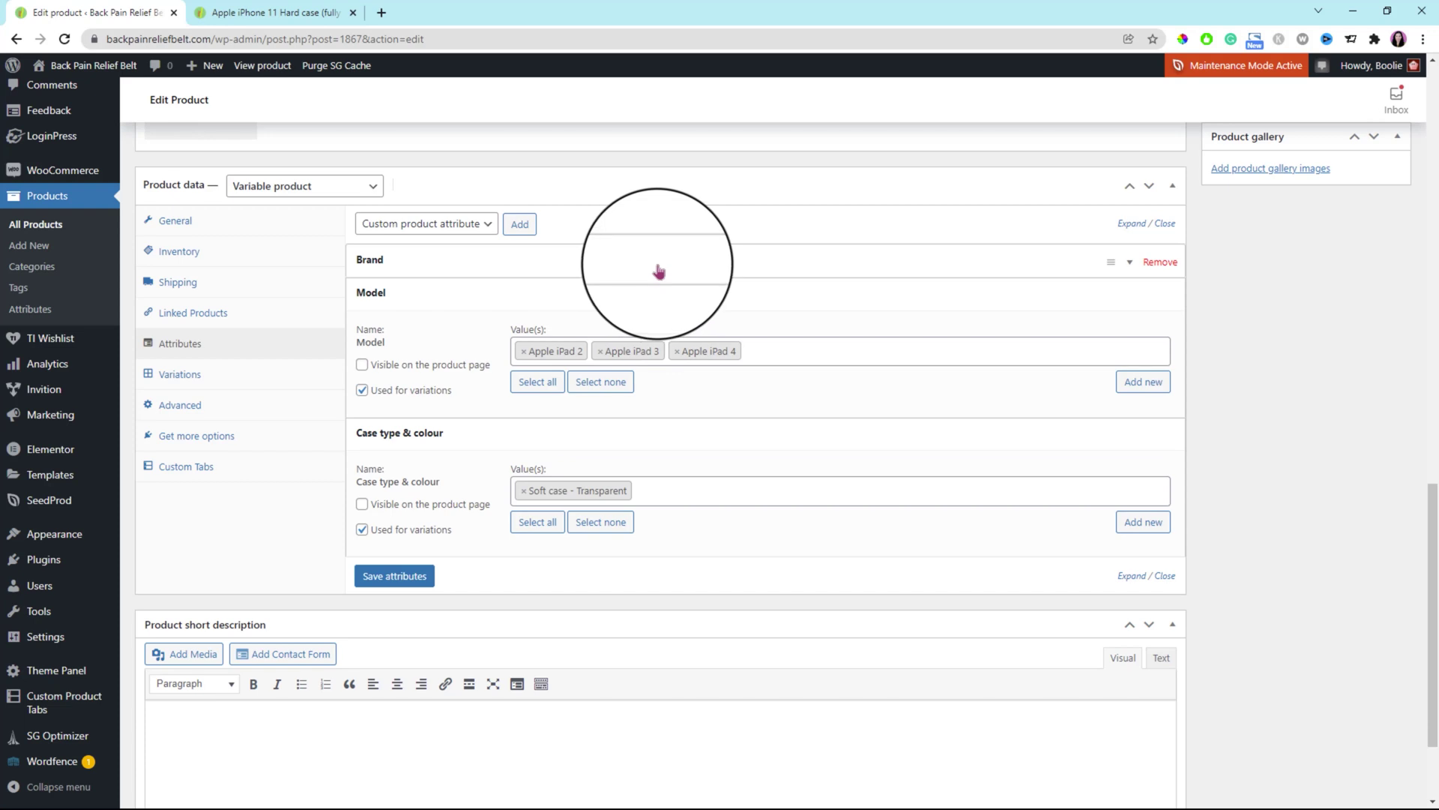
pyautogui.click(657, 268)
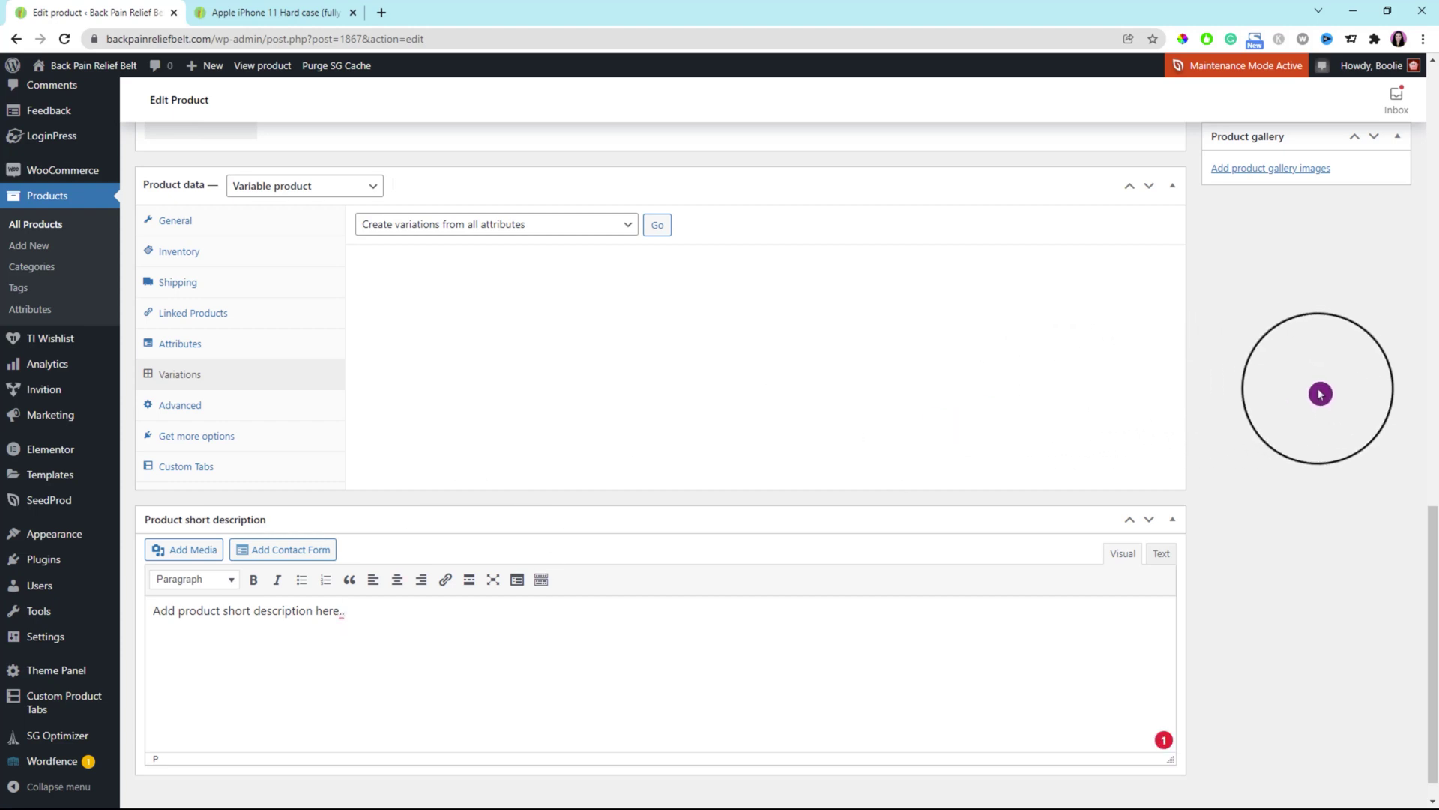
# Publish the Apple iPad 2, 3 & 4 Soft Case product and view its page on the store's website.
pyautogui.scroll(10, 1341, 398)
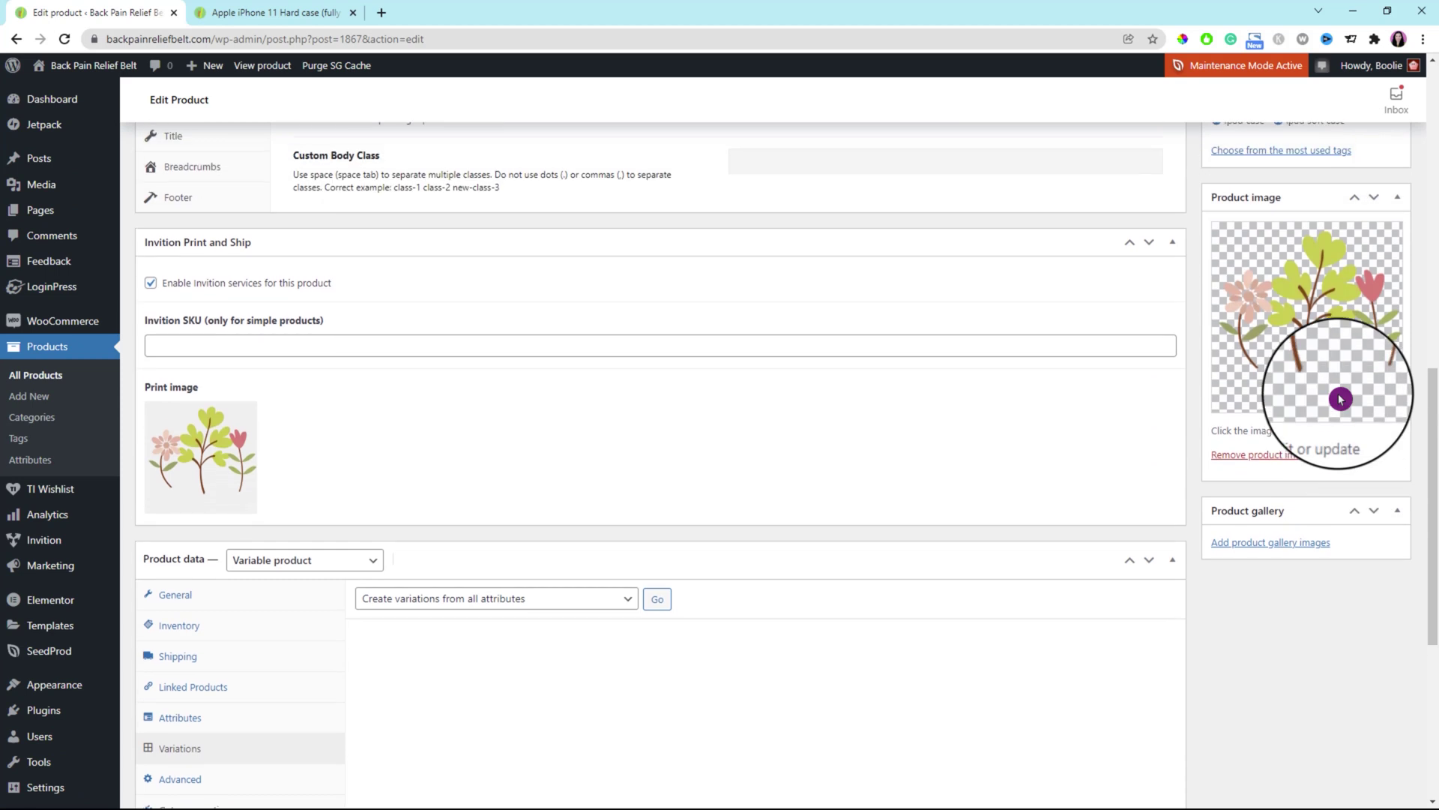
pyautogui.click(1386, 183)
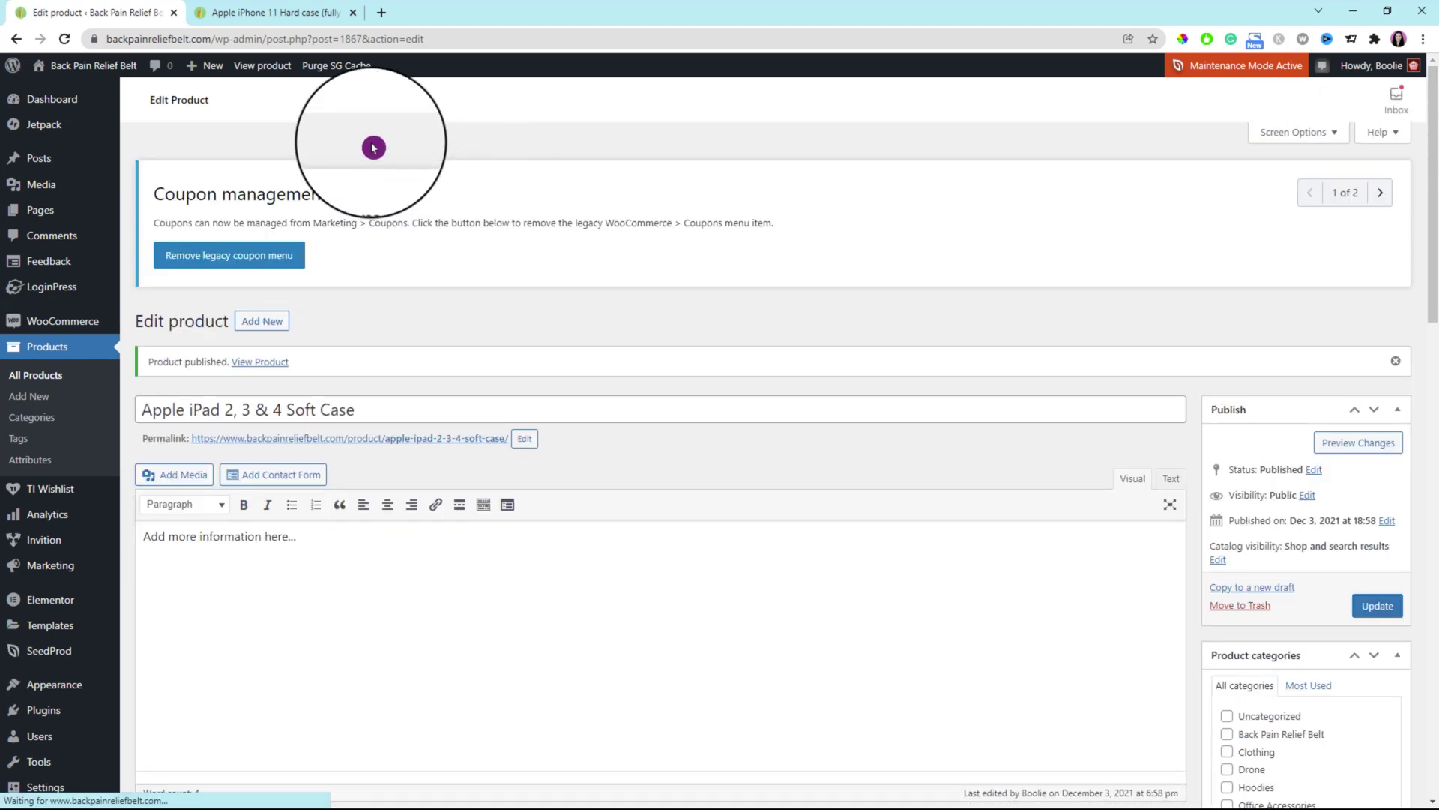
pyautogui.click(278, 13)
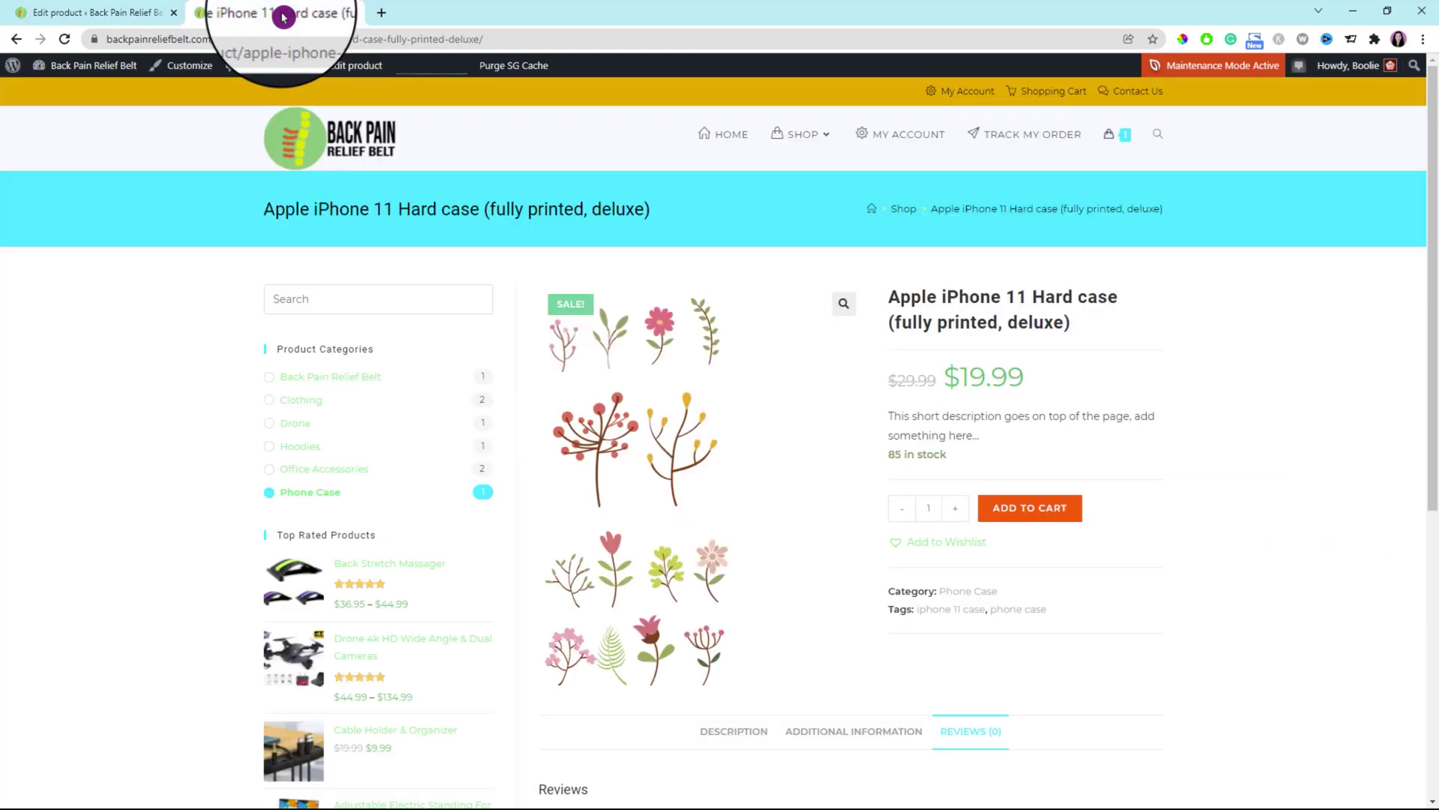
pyautogui.click(16, 39)
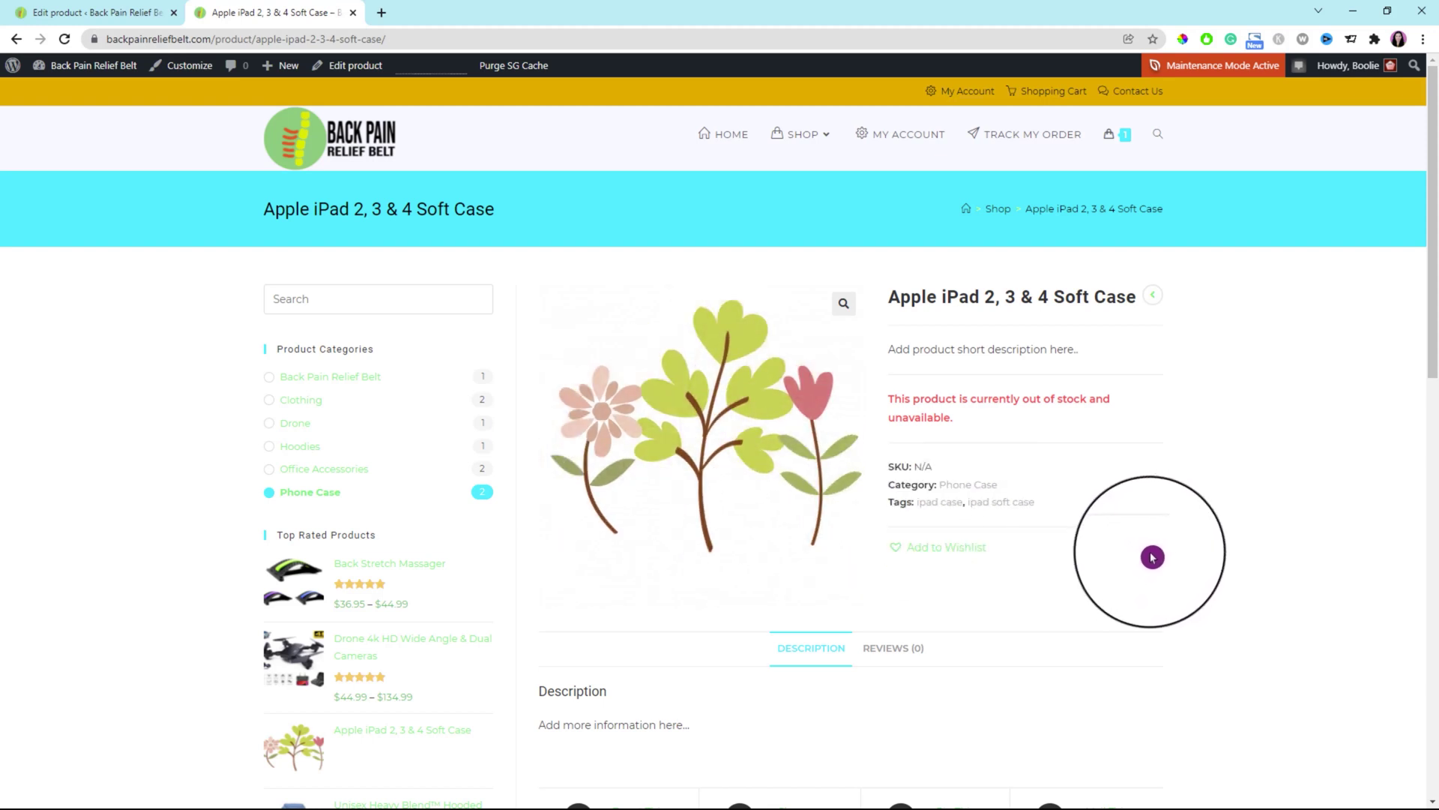
# Return to the store's admin and open the Invition wizard for creating another product.
pyautogui.moveTo(165, 390)
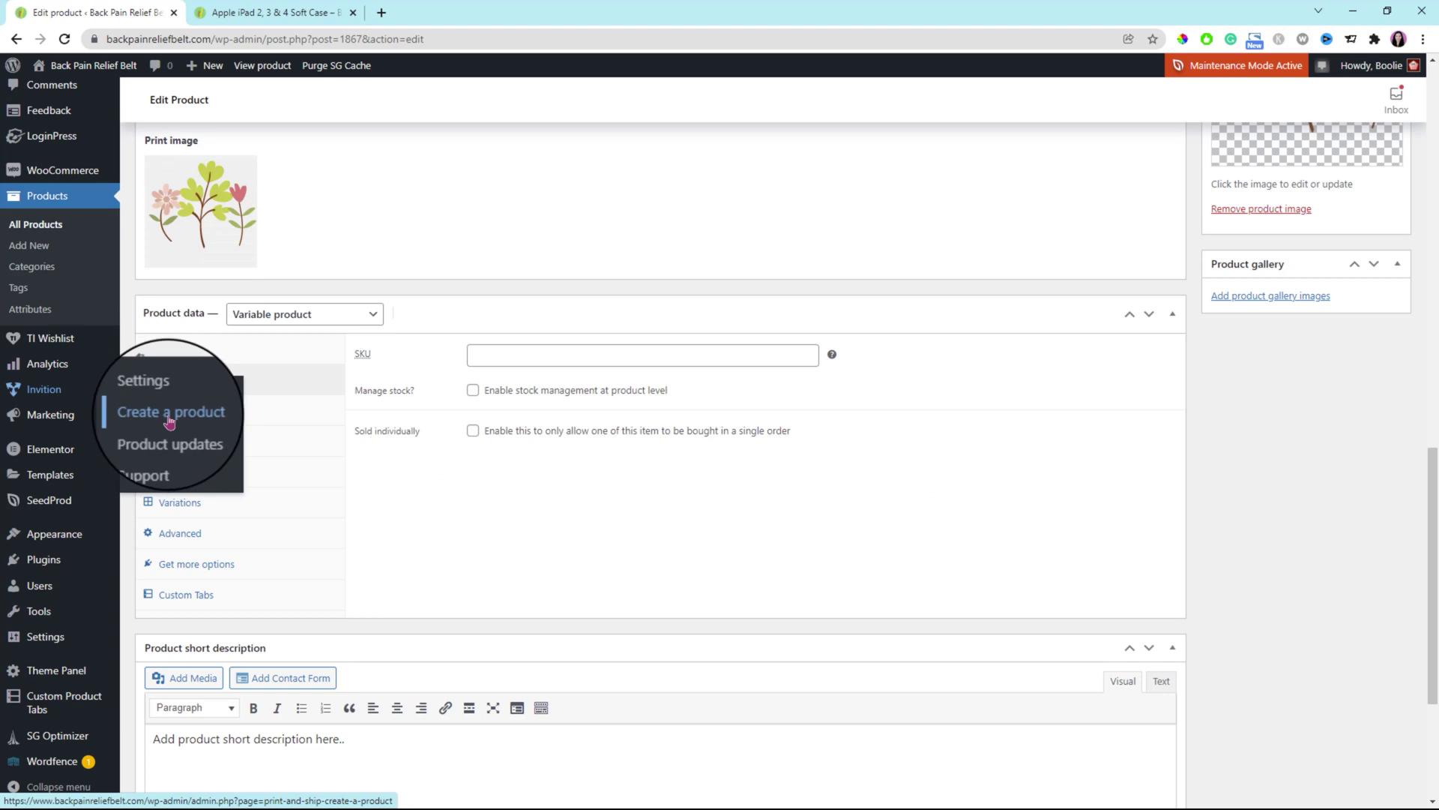
pyautogui.click(169, 421)
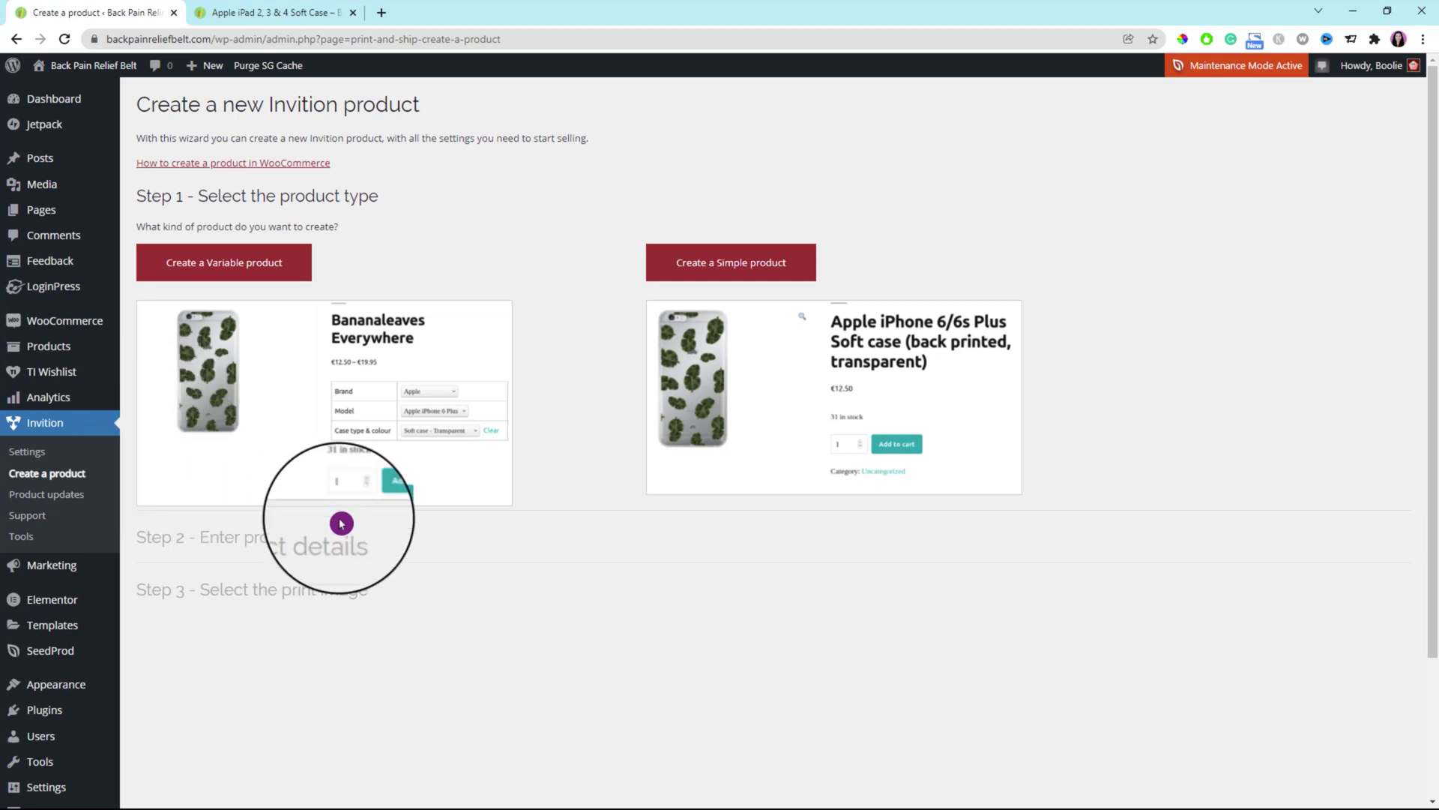
# Start a variable Invition product with brand Apple, models Apple iPad mini 3 and Apple iPad mini 4, and case type Soft case - Transparent.
pyautogui.click(229, 271)
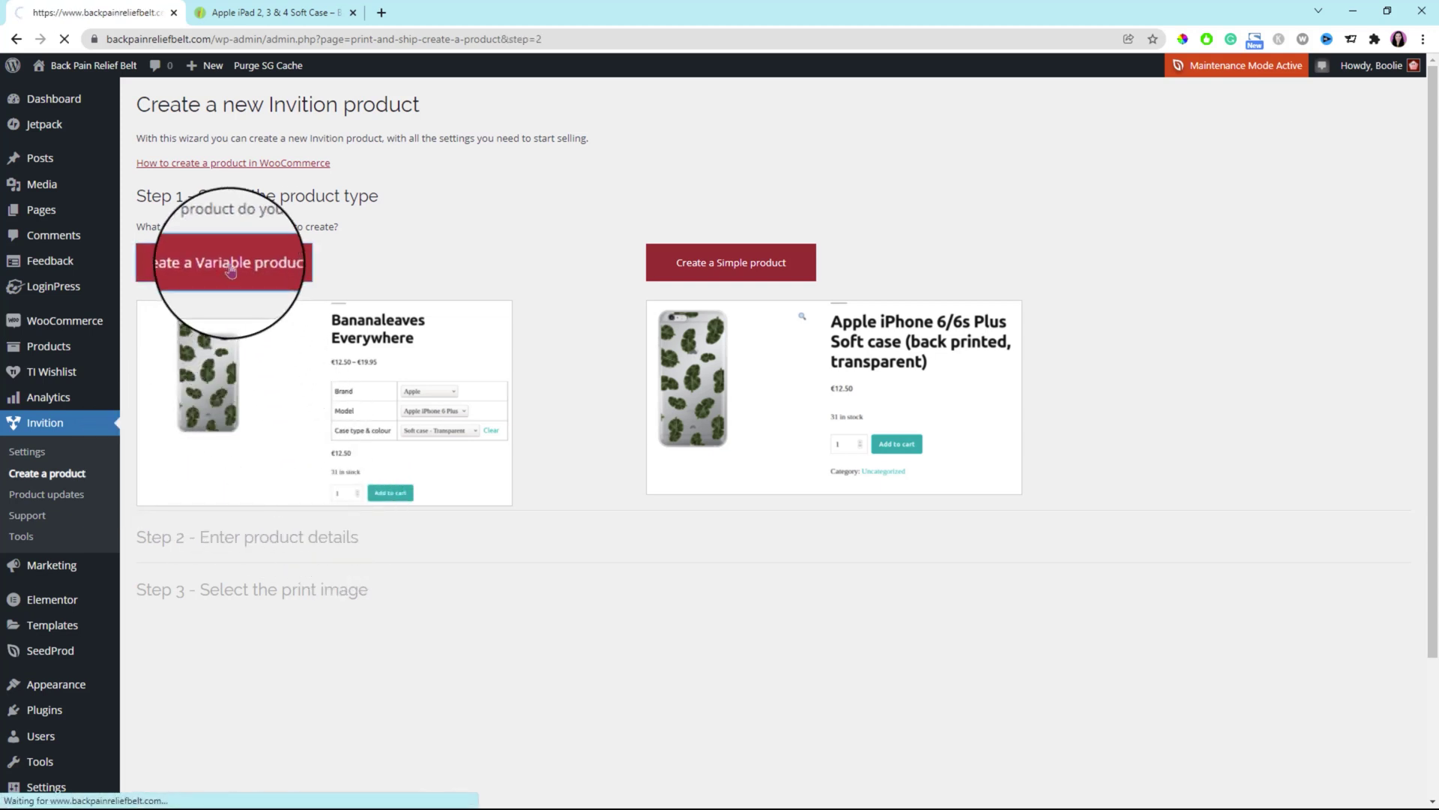
pyautogui.click(180, 395)
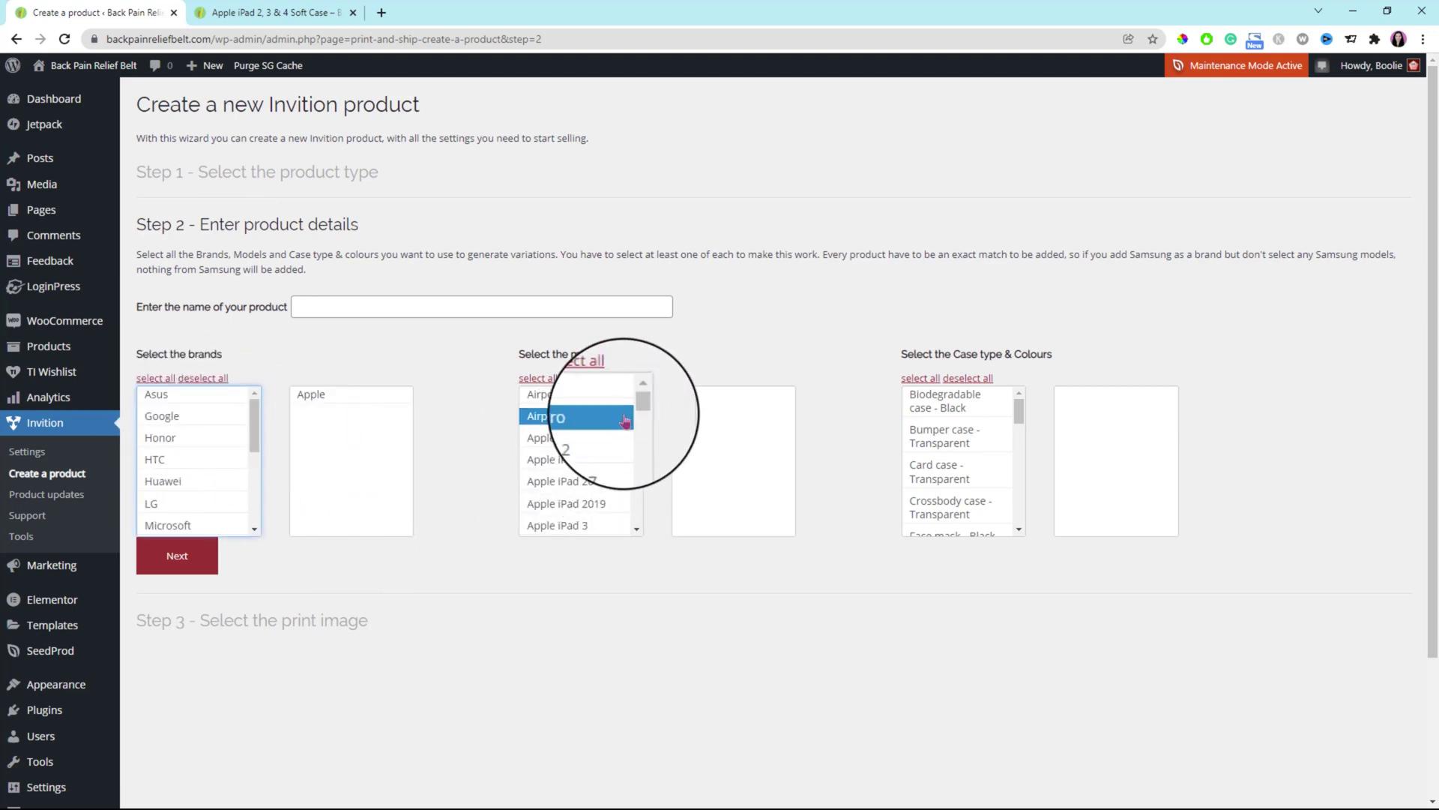
pyautogui.scroll(-4, 600, 450)
pyautogui.click(613, 464)
pyautogui.click(614, 469)
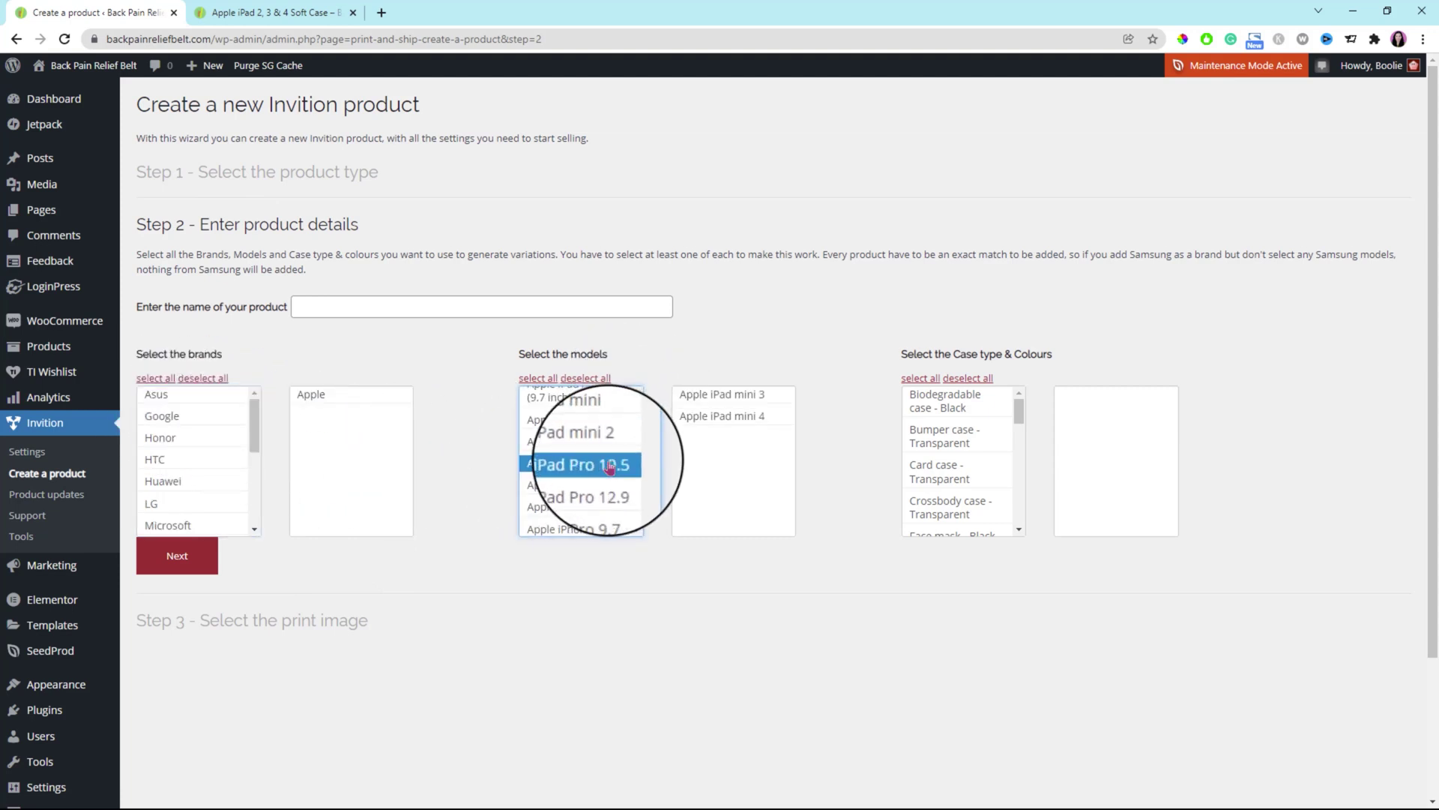
pyautogui.scroll(-5, 964, 450)
pyautogui.click(948, 418)
# Name the product "Apple iPad mini 3 & 4 Transparent Case with Flowers" and continue to the print image step.
pyautogui.click(337, 306)
pyautogui.write('Apple iPad mini 3 & 4 Transparent Case with Flowers')
pyautogui.click(526, 307)
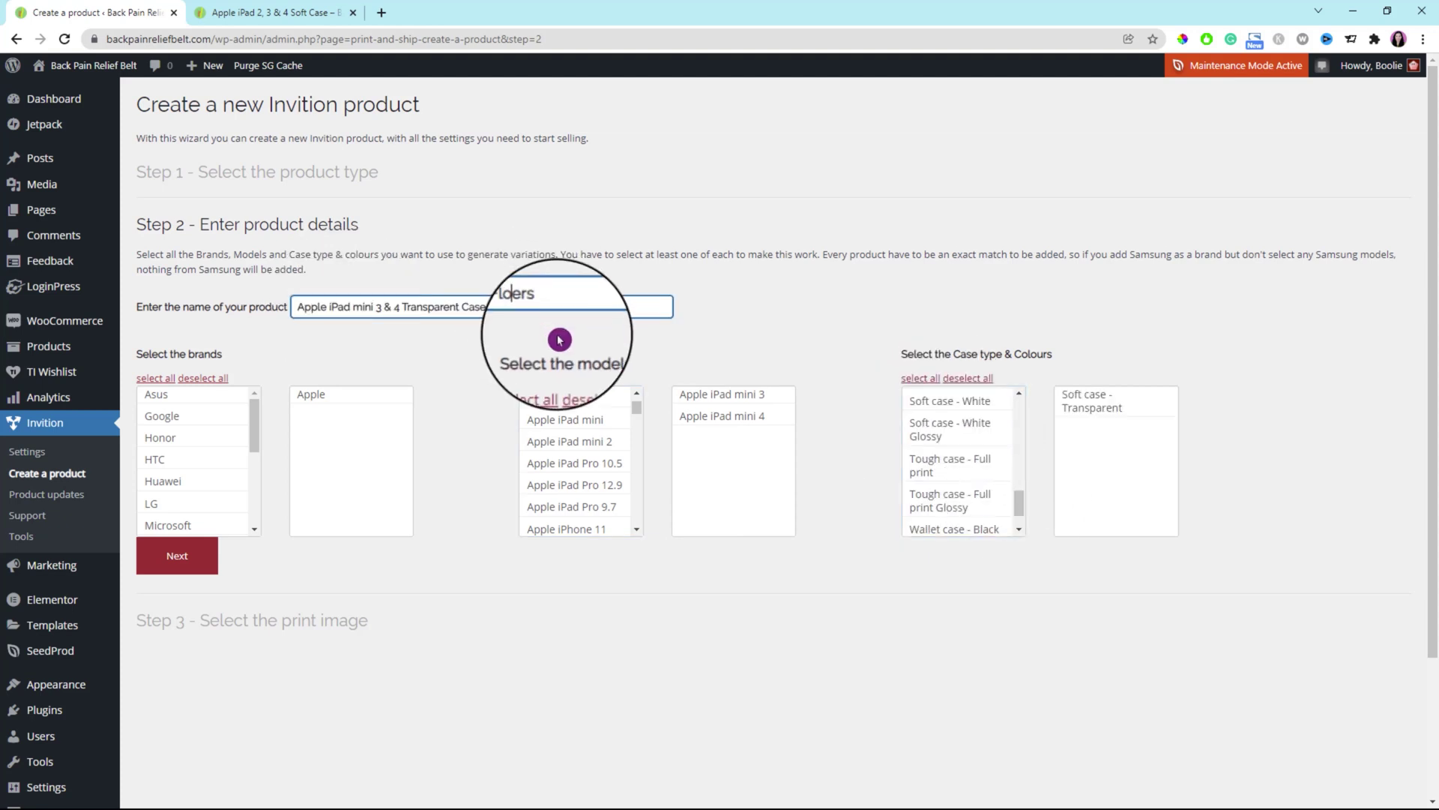
pyautogui.click(180, 561)
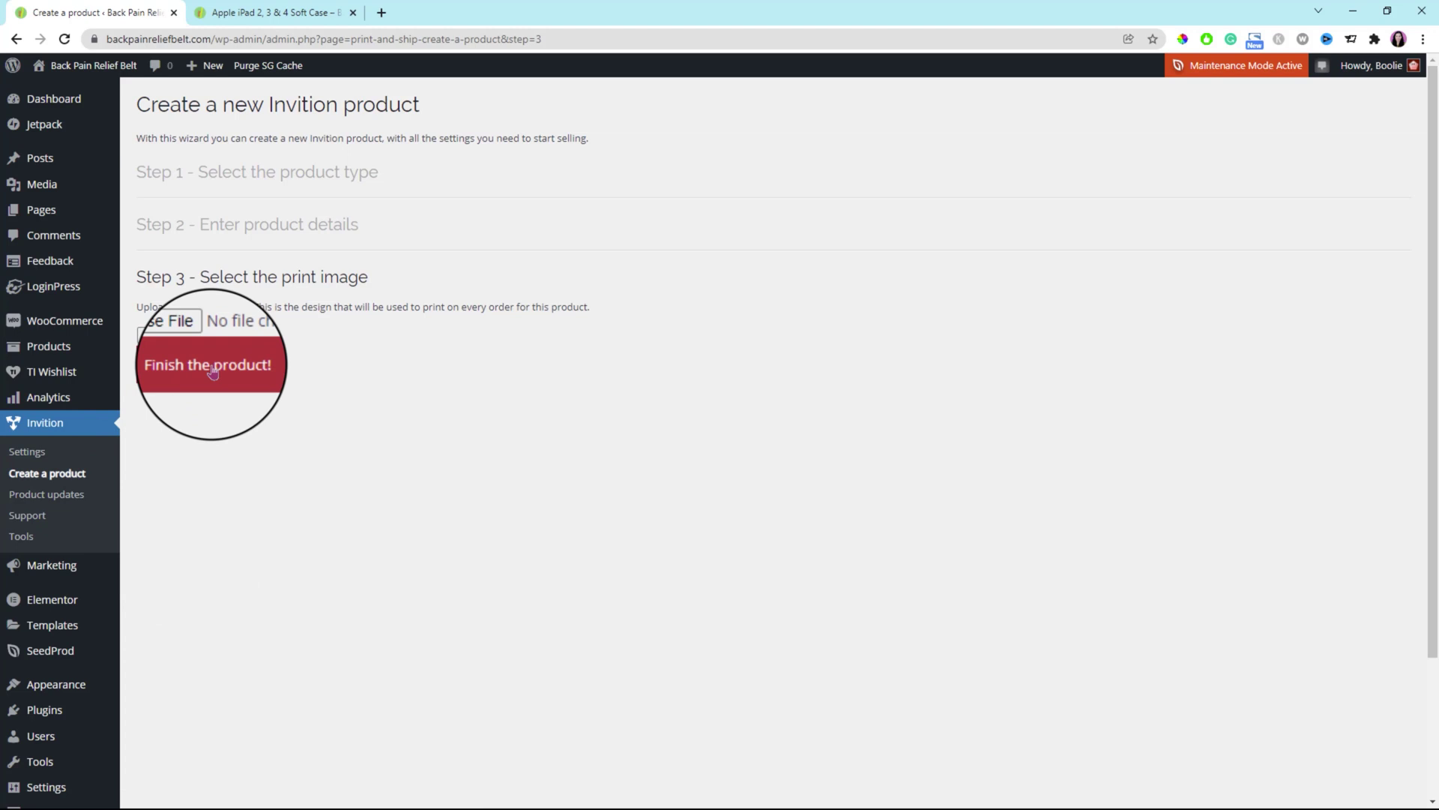
# Finish the product with the flower phone case design as its print image and proceed to generating the variations.
pyautogui.click(168, 335)
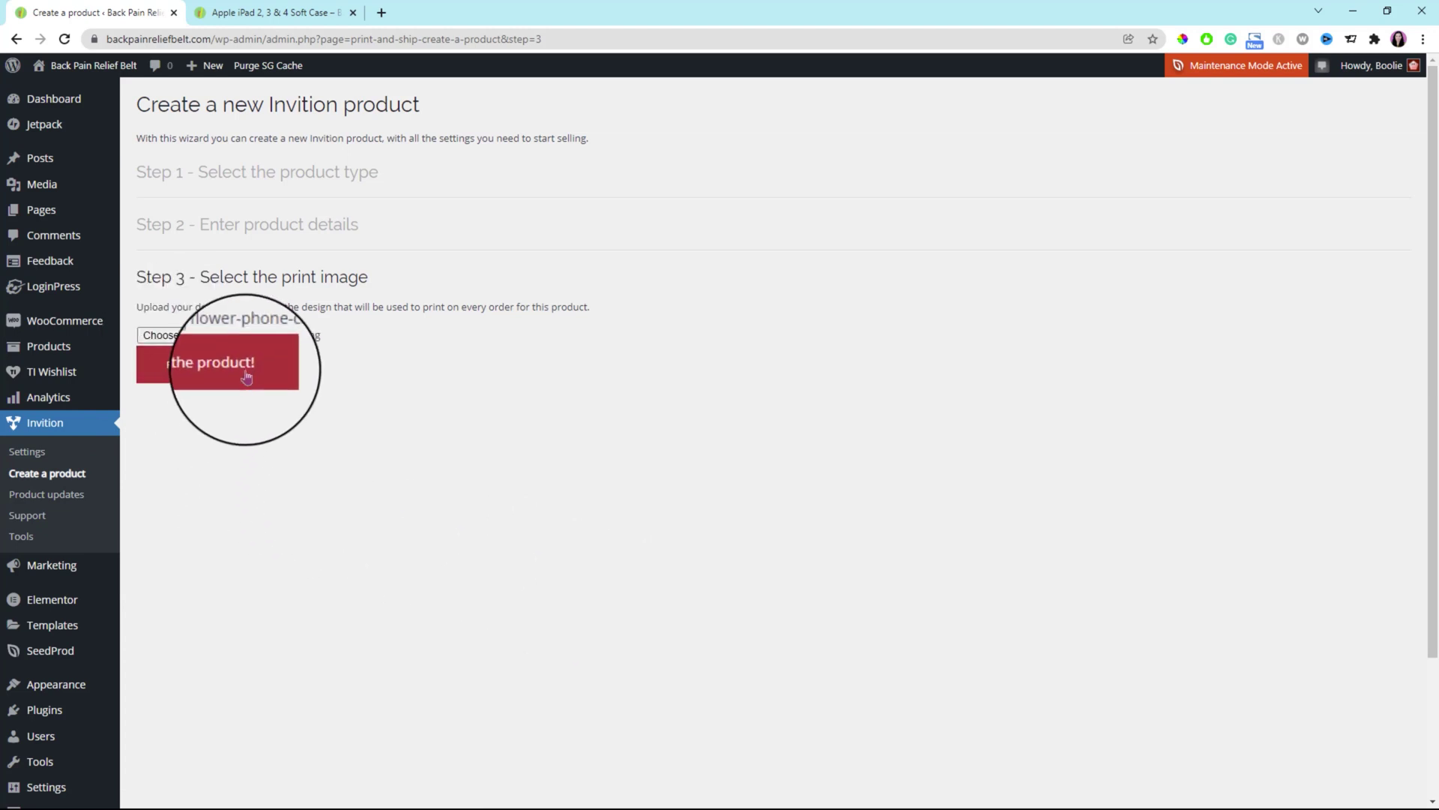
pyautogui.click(247, 373)
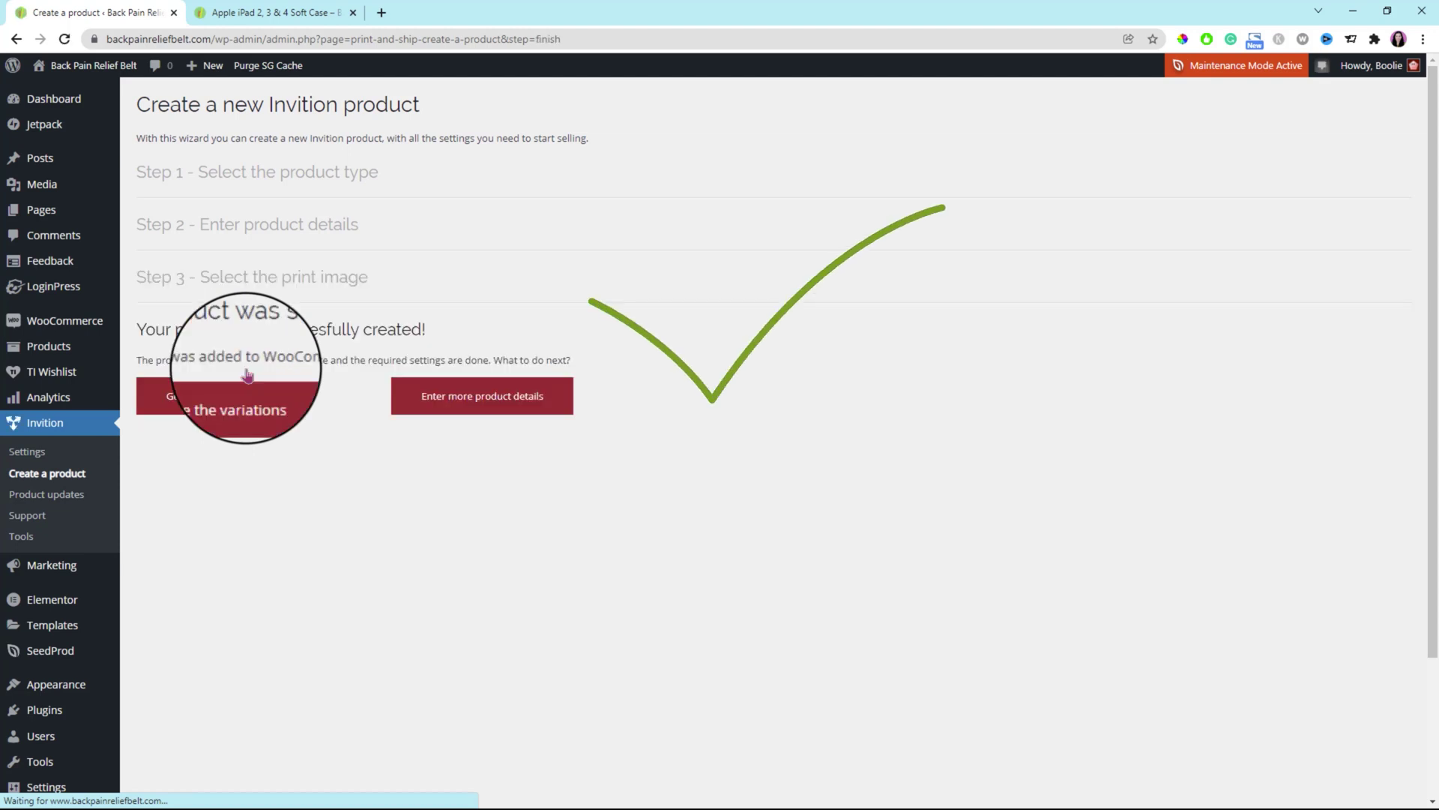
pyautogui.click(246, 370)
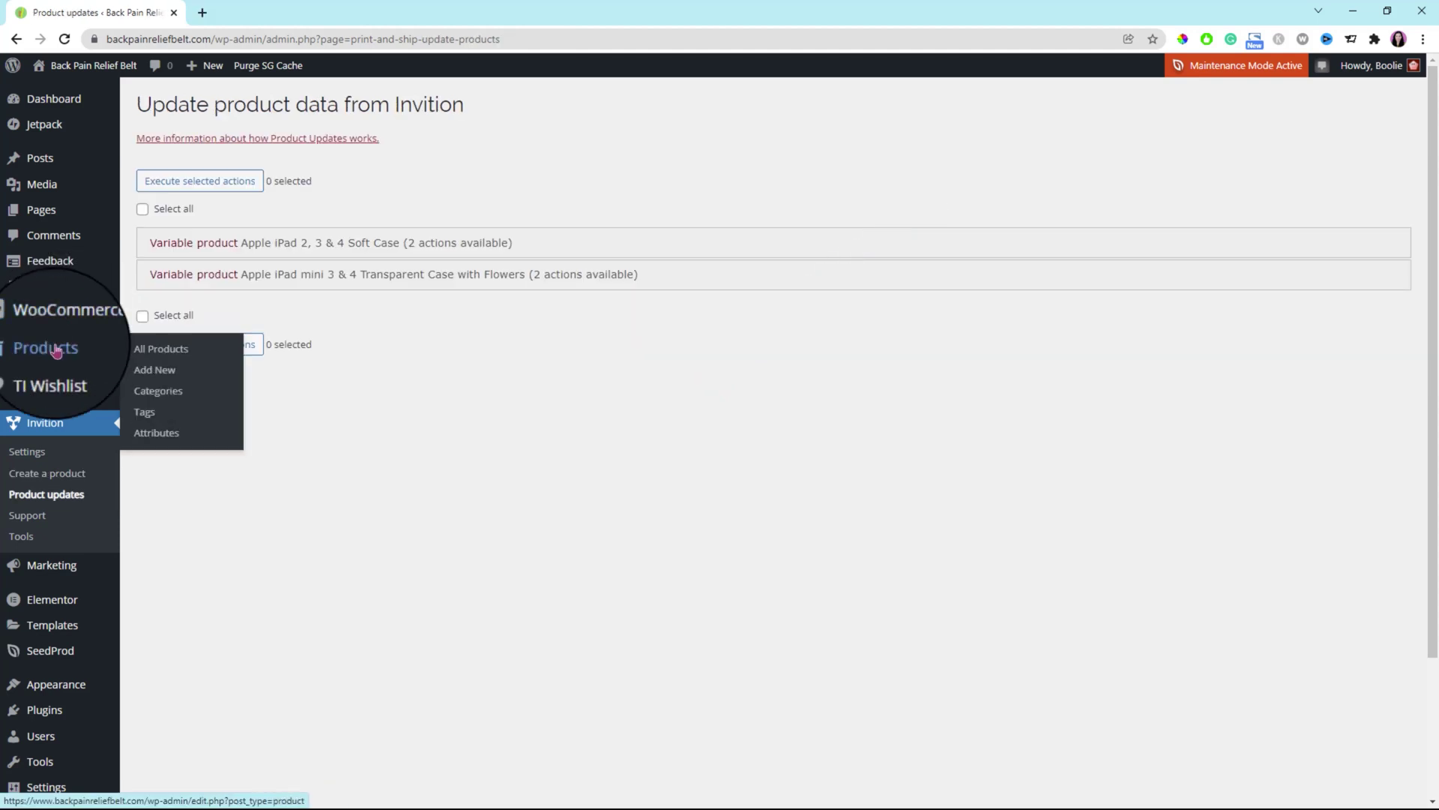
# Open the Apple iPad mini 3 & 4 Transparent Case draft for editing and enter the description "Add something here..".
pyautogui.click(56, 349)
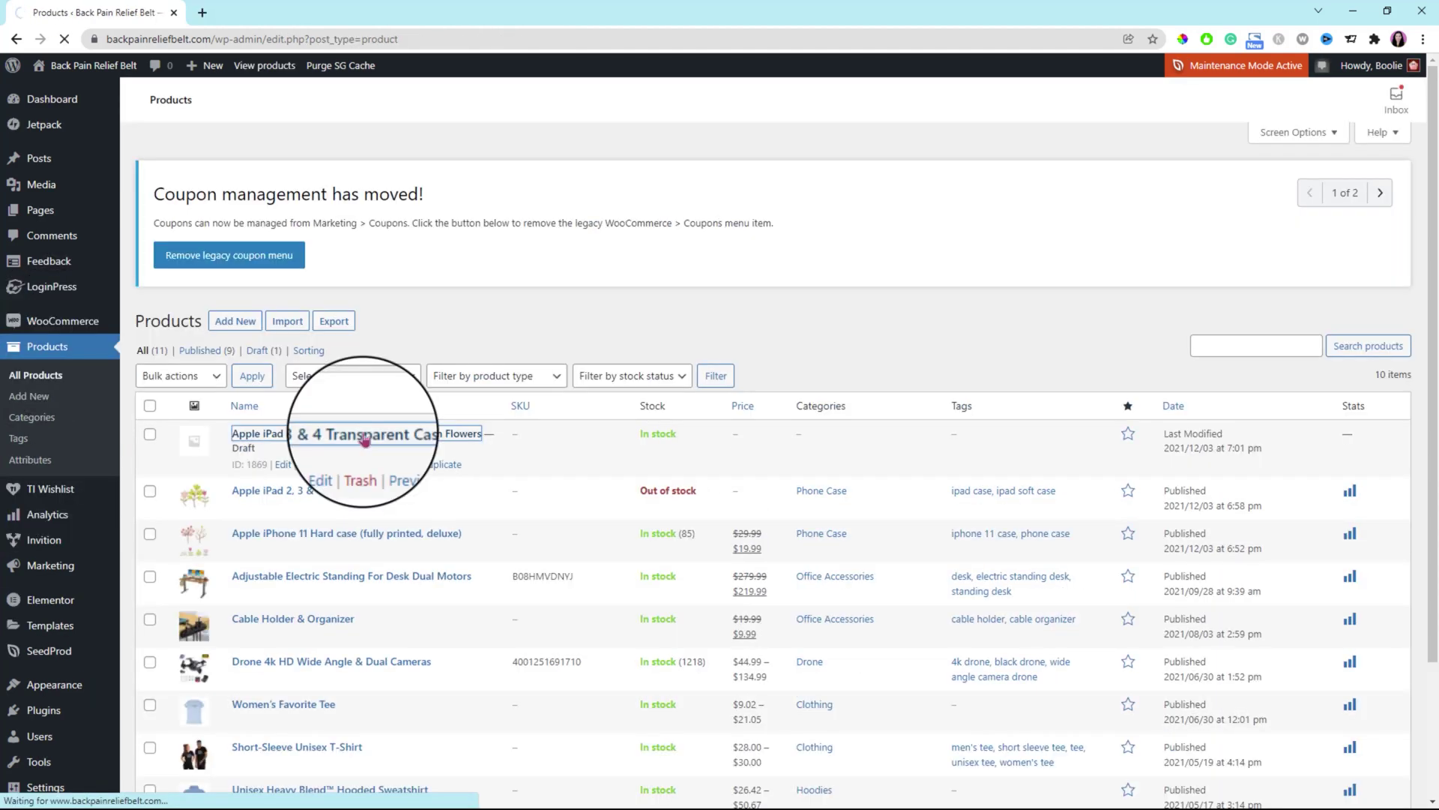
pyautogui.click(360, 439)
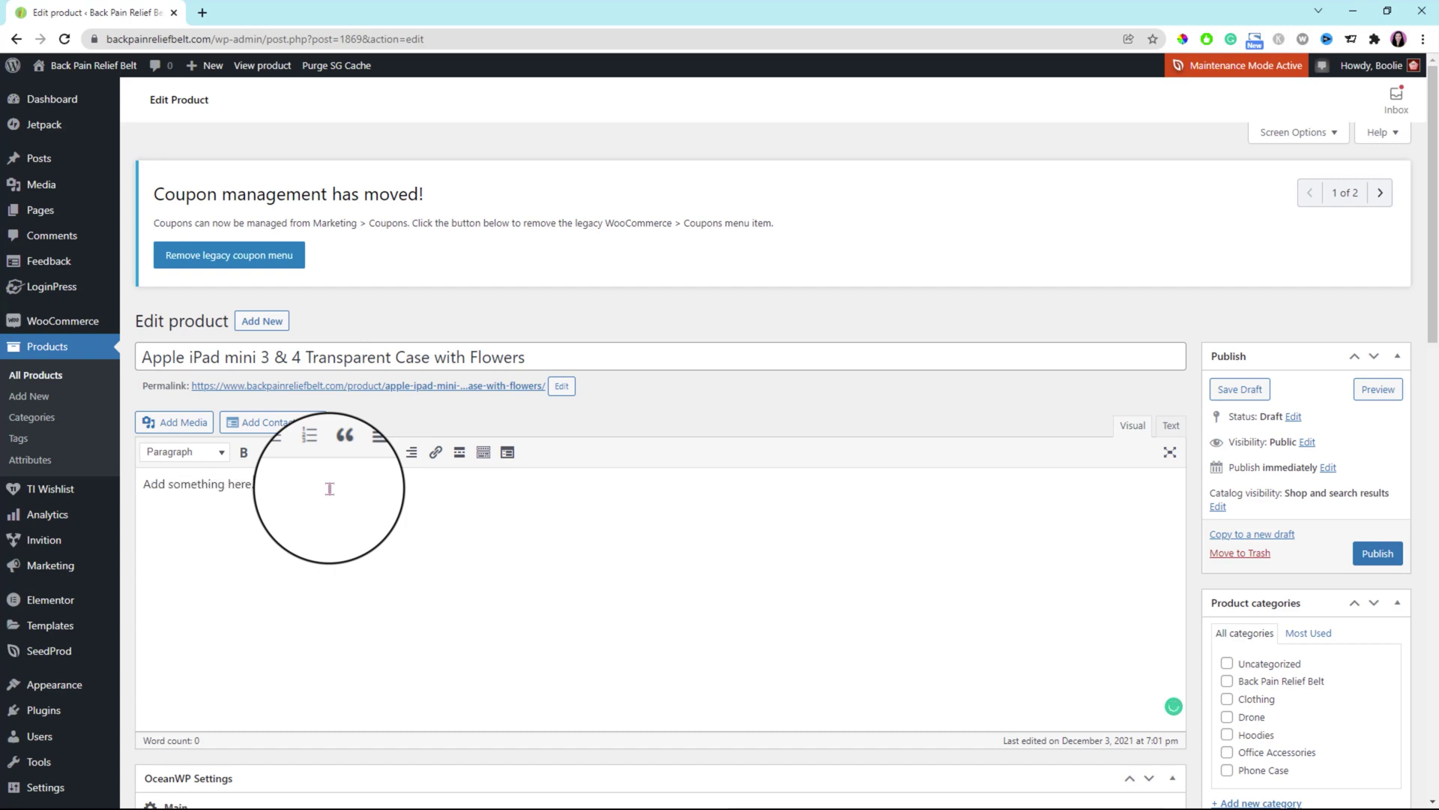
pyautogui.click(506, 358)
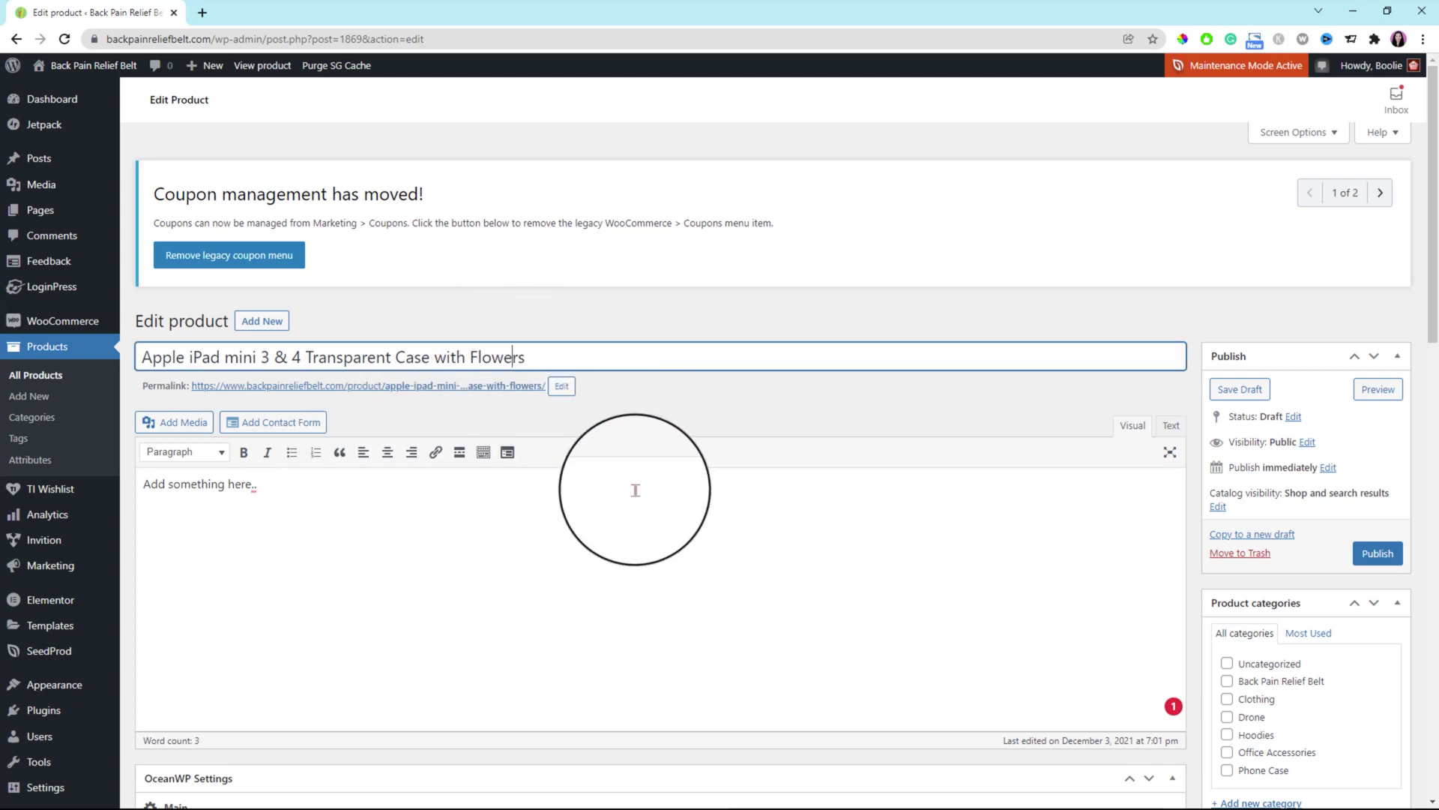
# Assign the product to the Phone Case category and add the tags "ipad mini case" and "transparent case".
pyautogui.scroll(-5, 1055, 593)
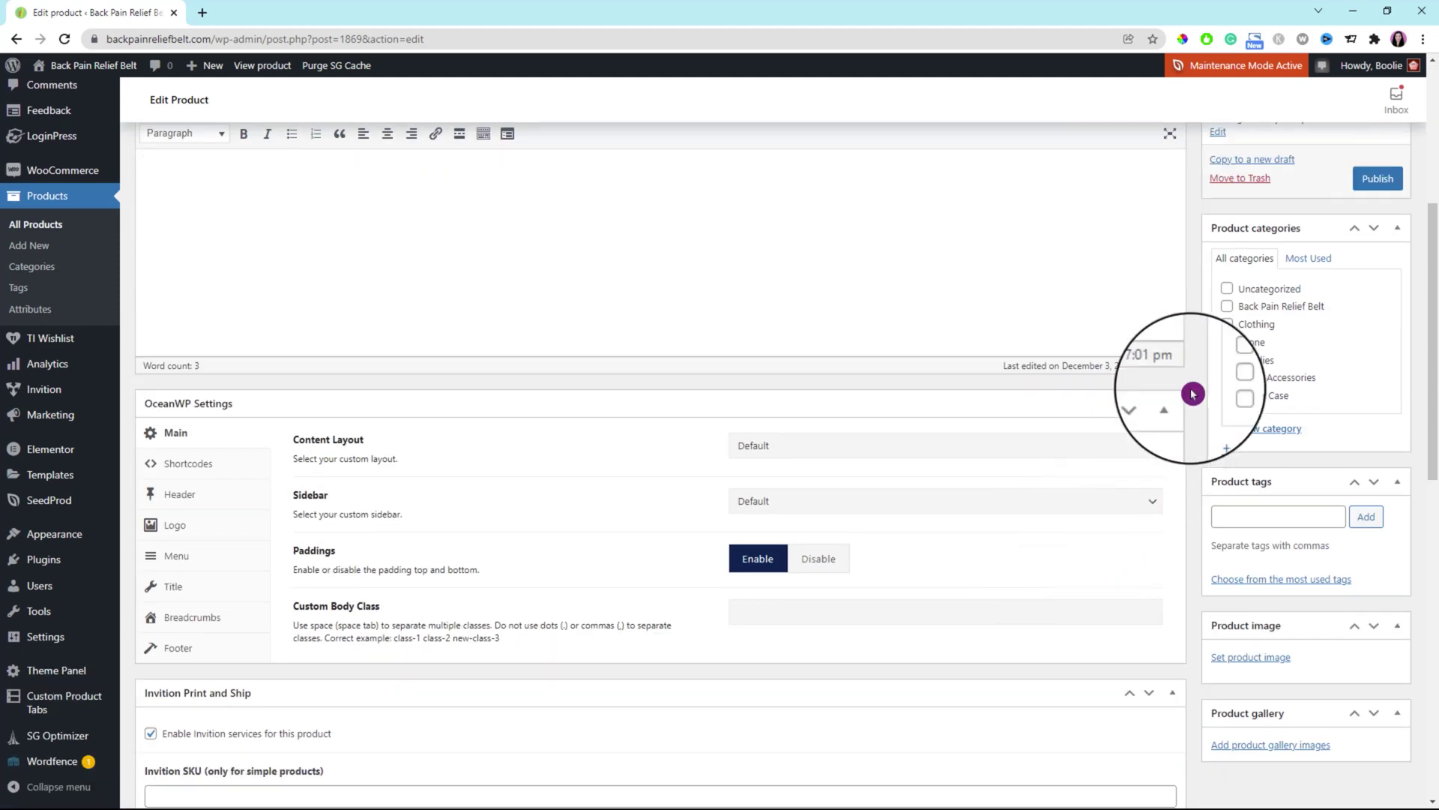
pyautogui.click(1227, 395)
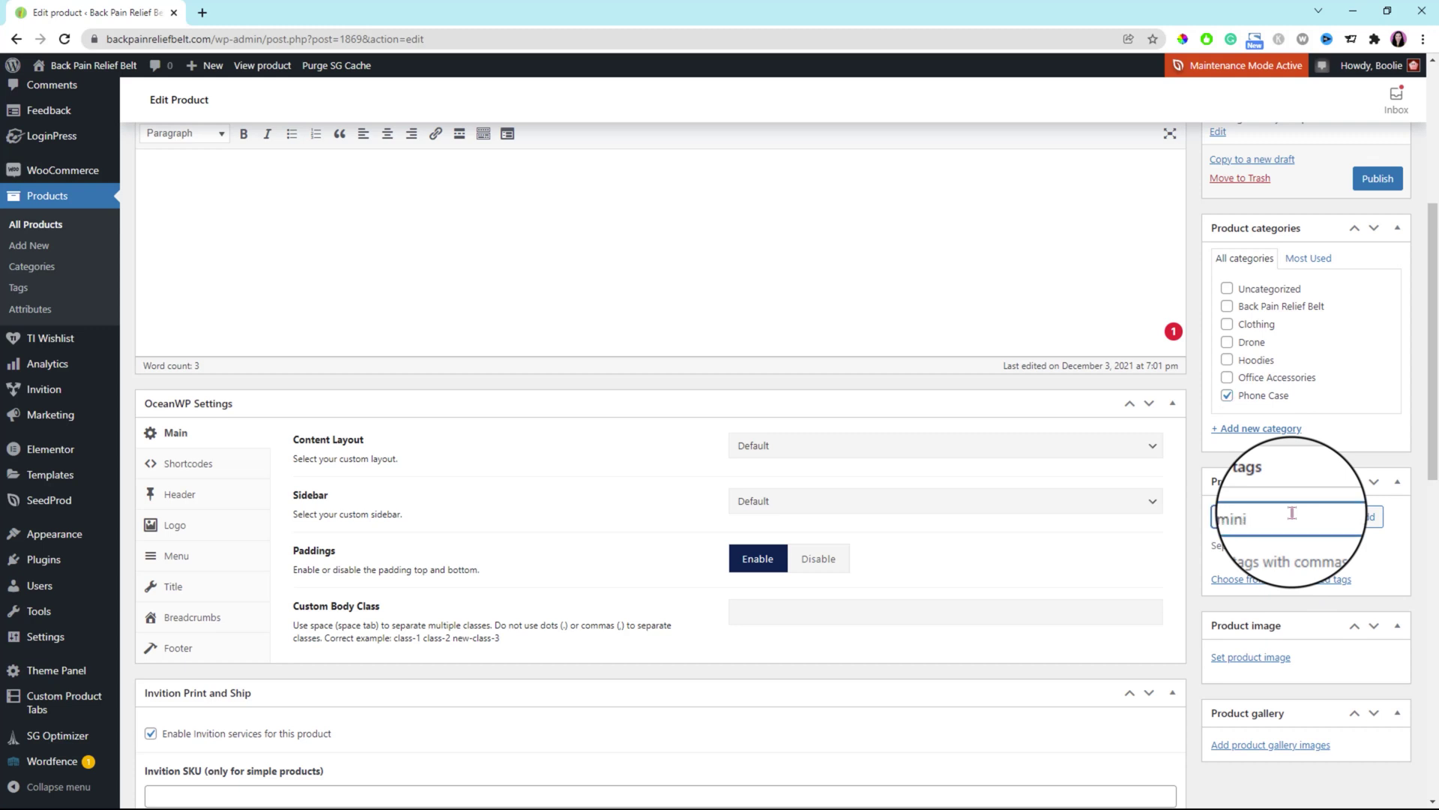
pyautogui.write('se')
pyautogui.press('Return')
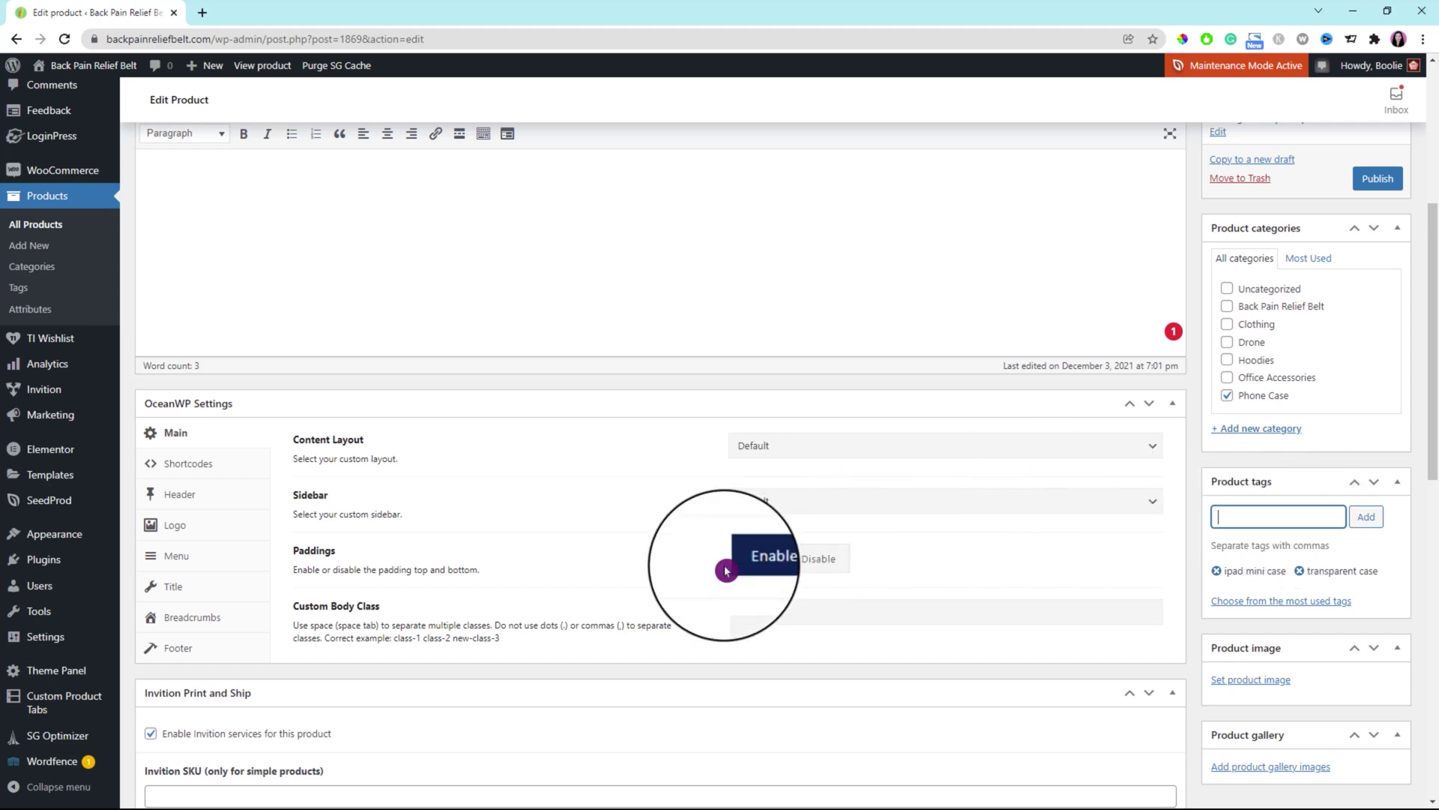
# Enter "Add a short description here.." as the product short description.
pyautogui.scroll(-10, 487, 649)
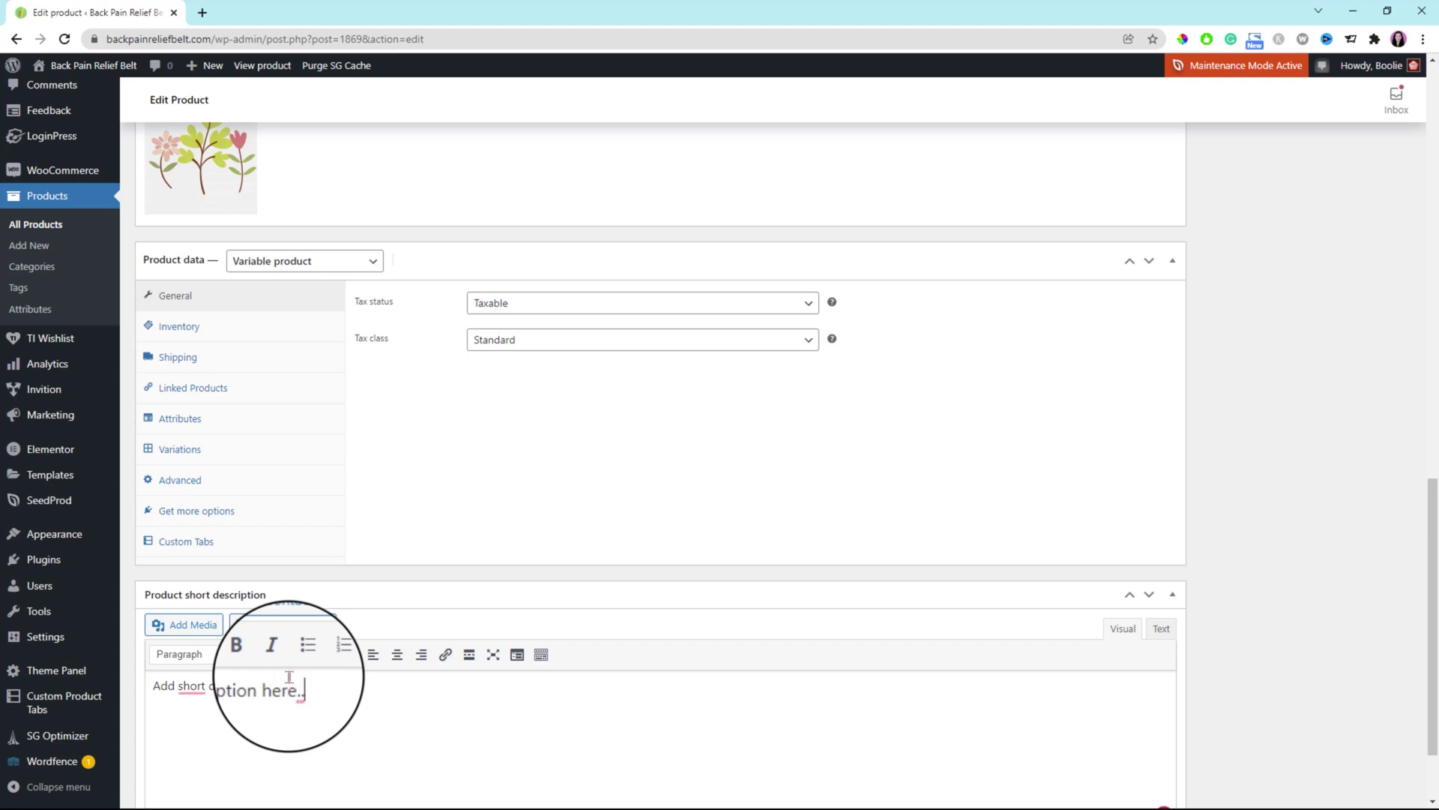
pyautogui.moveTo(201, 687)
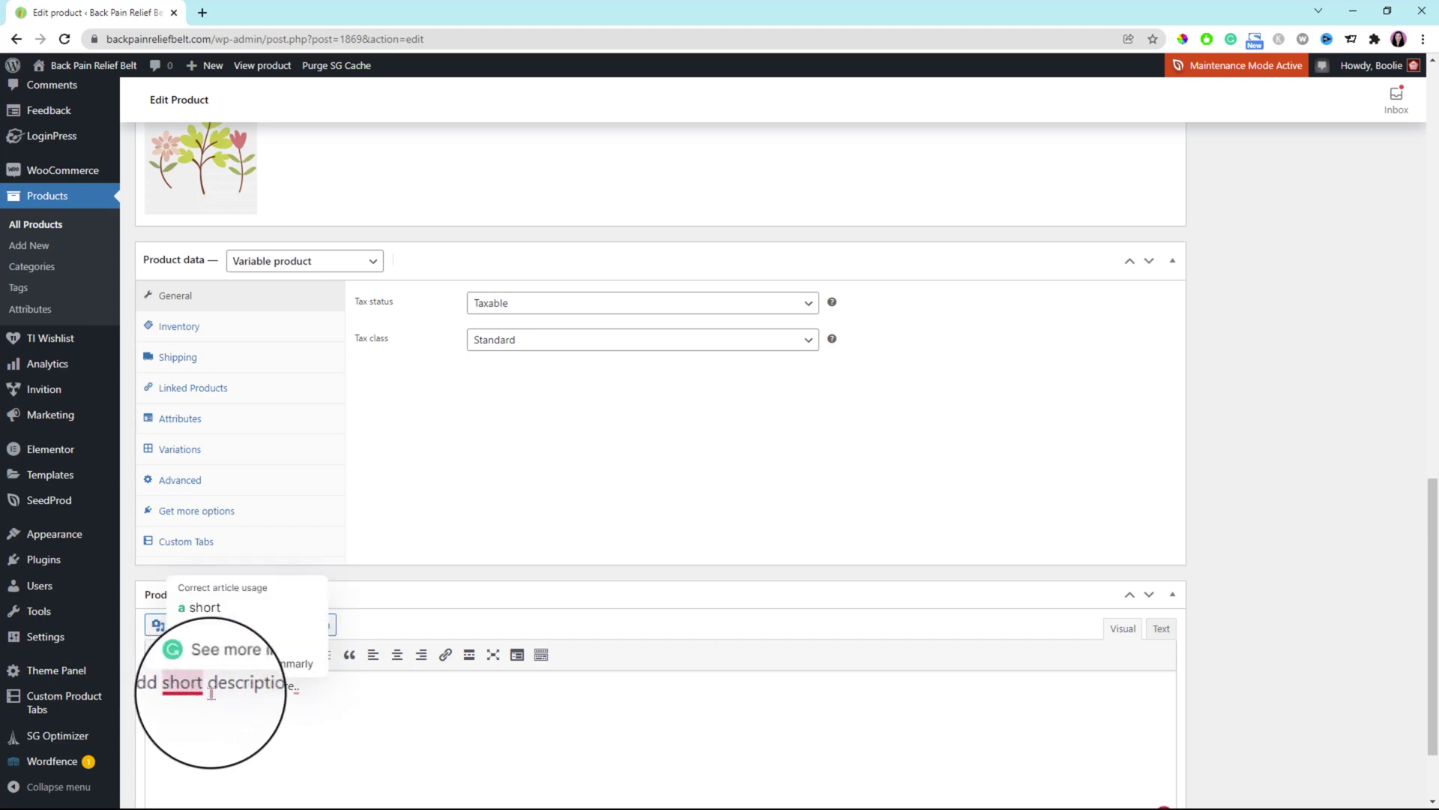
# Expand the product's Case type & colour and Model attributes to check their values, and save the attributes.
pyautogui.click(180, 449)
pyautogui.click(188, 420)
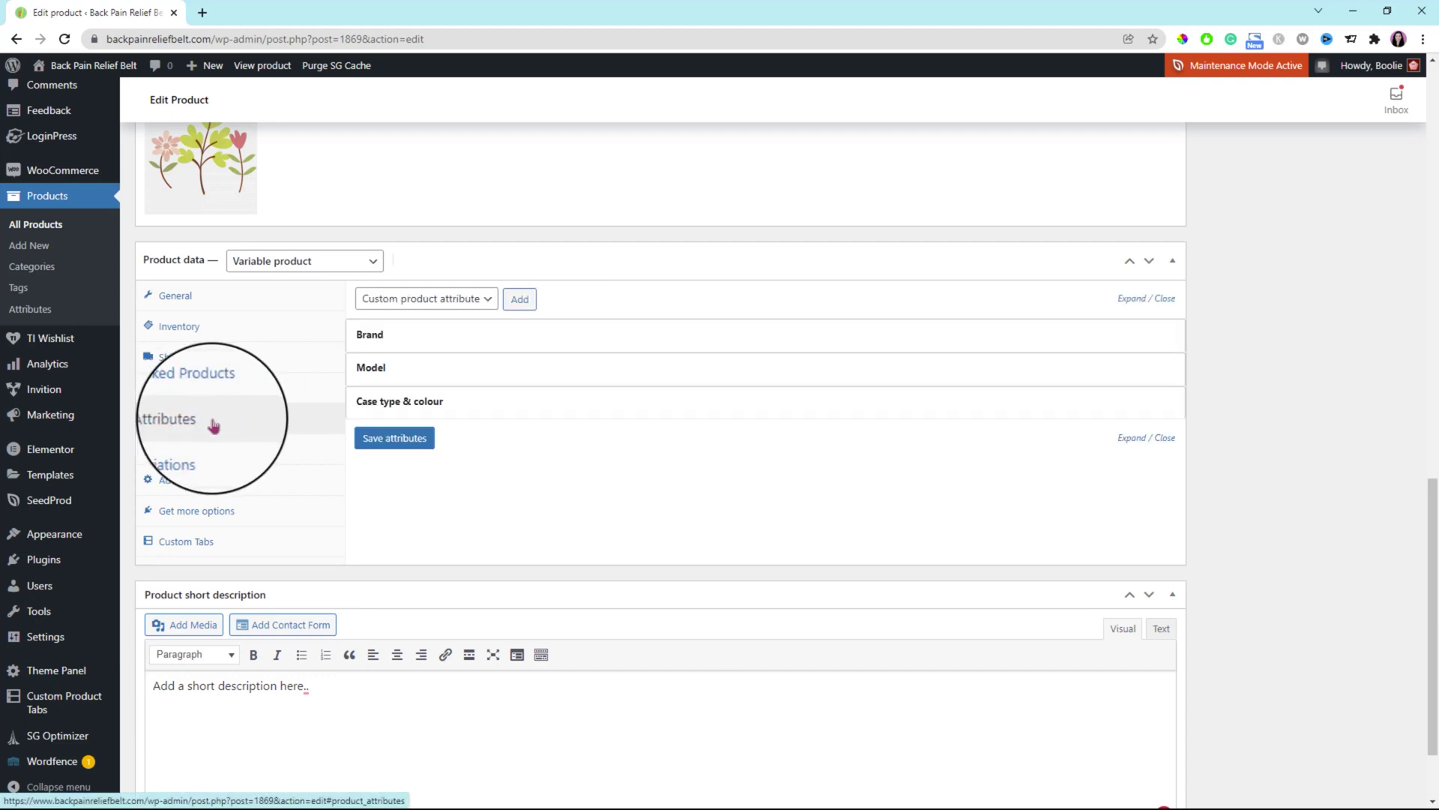
pyautogui.click(524, 412)
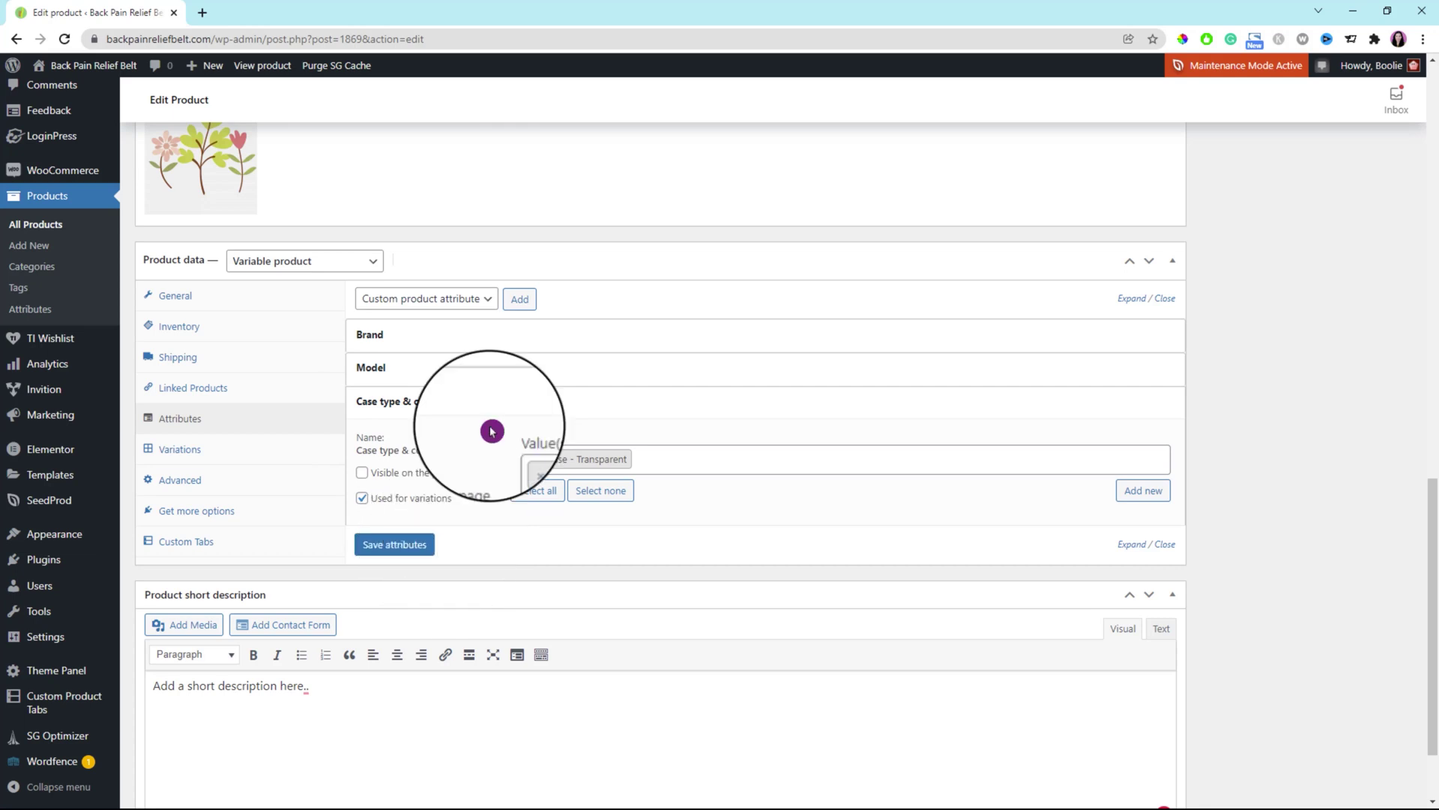
pyautogui.click(450, 367)
pyautogui.scroll(-1, 418, 576)
pyautogui.click(405, 598)
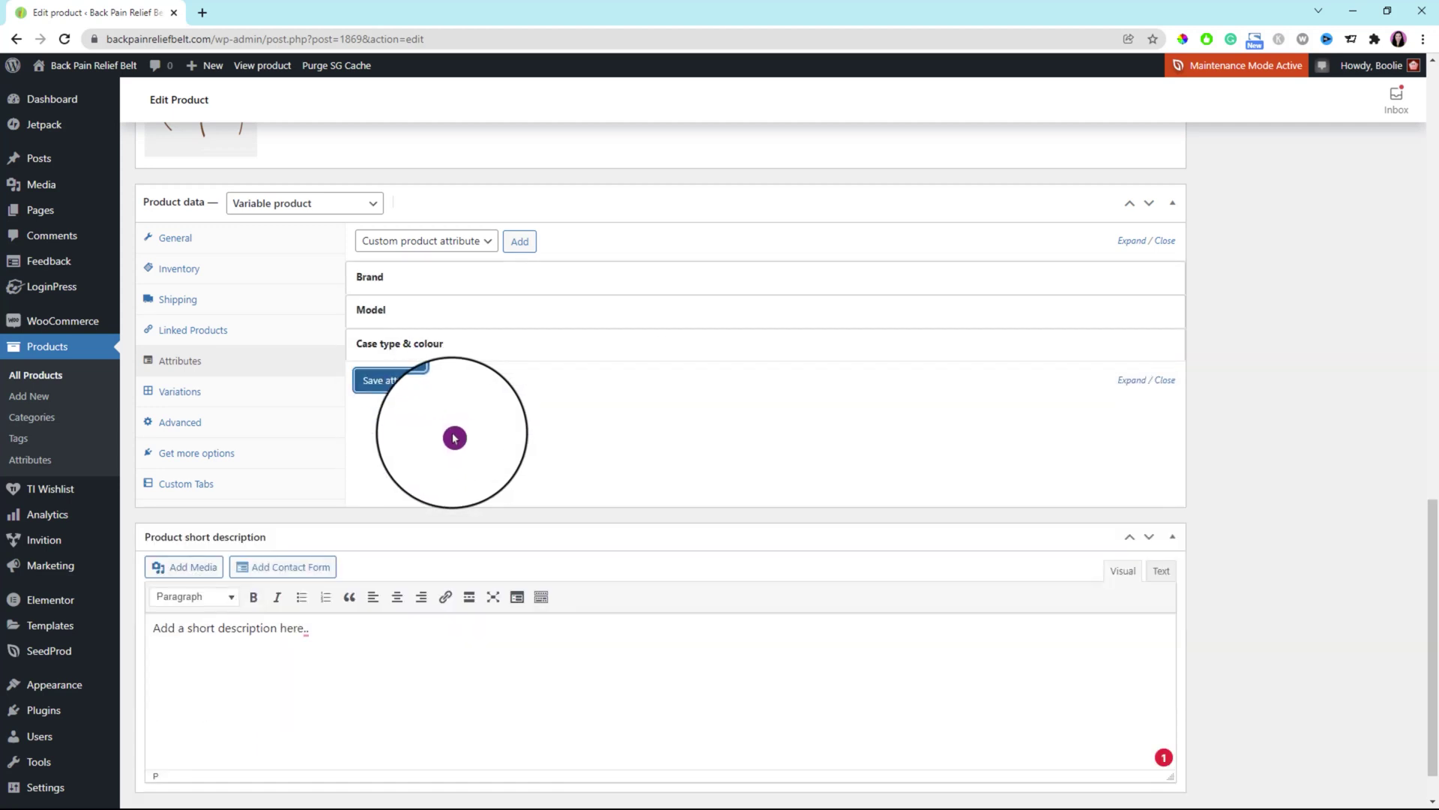
# Make the Model and Case type & colour attributes visible on the product page and save the attributes.
pyautogui.click(392, 312)
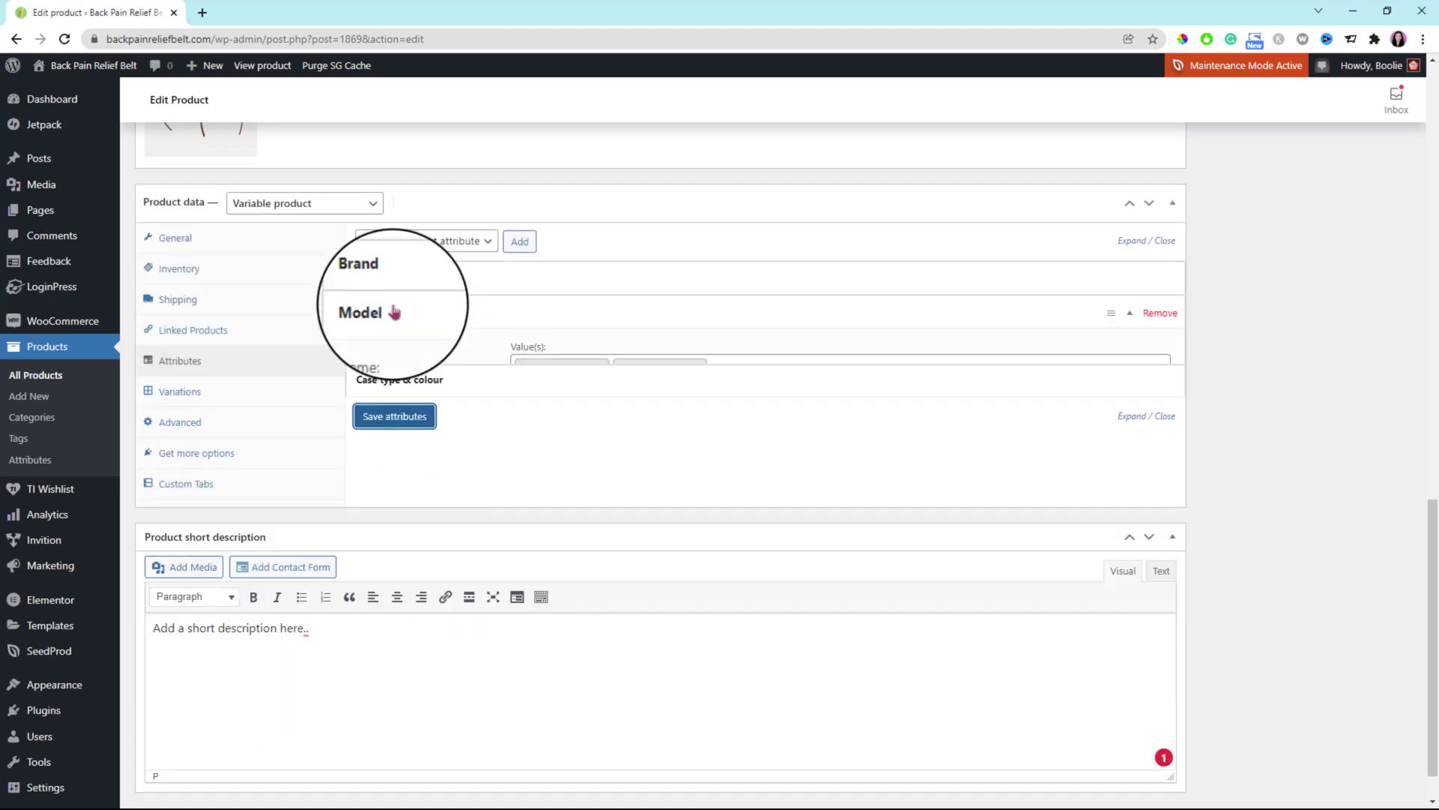
pyautogui.click(362, 382)
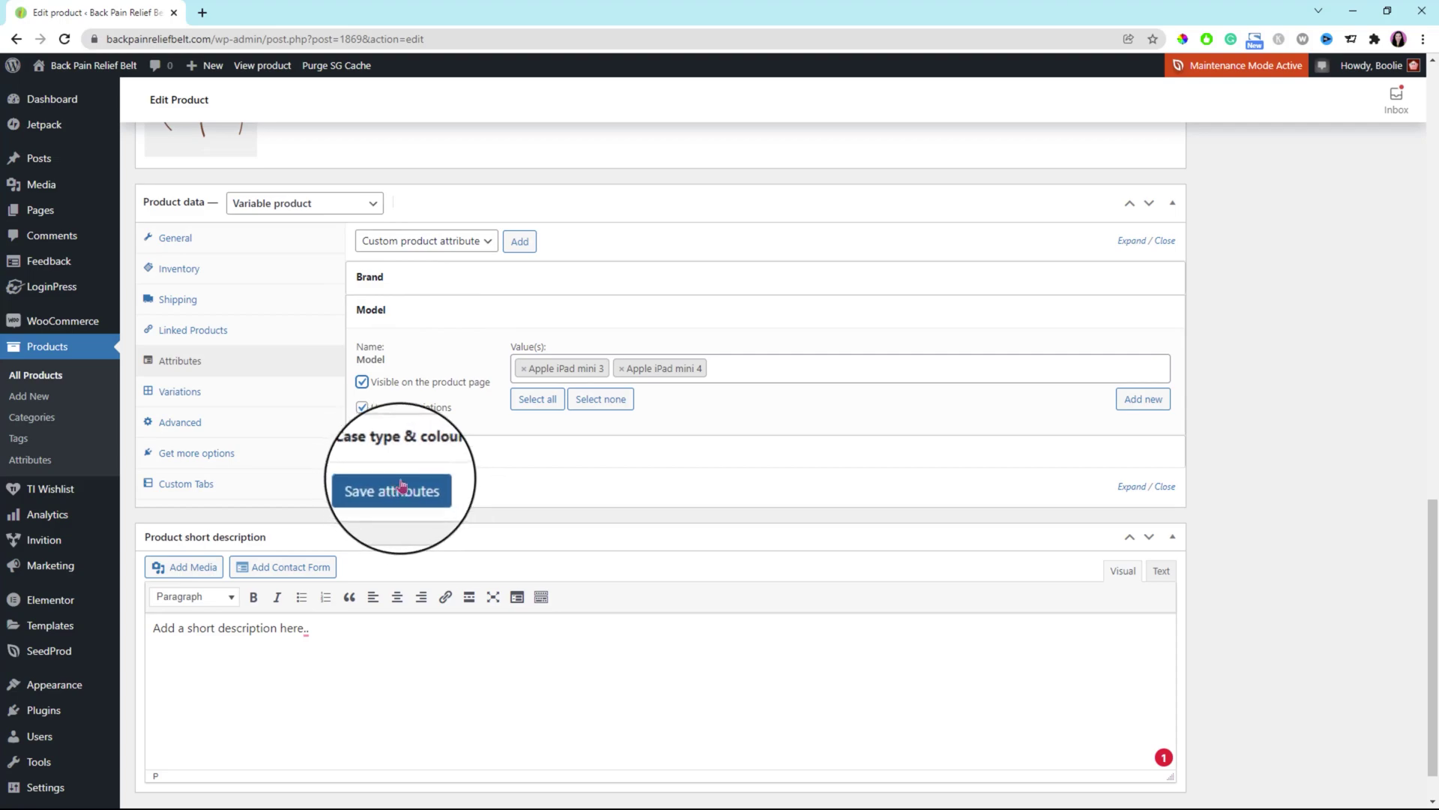
pyautogui.click(417, 450)
pyautogui.click(362, 523)
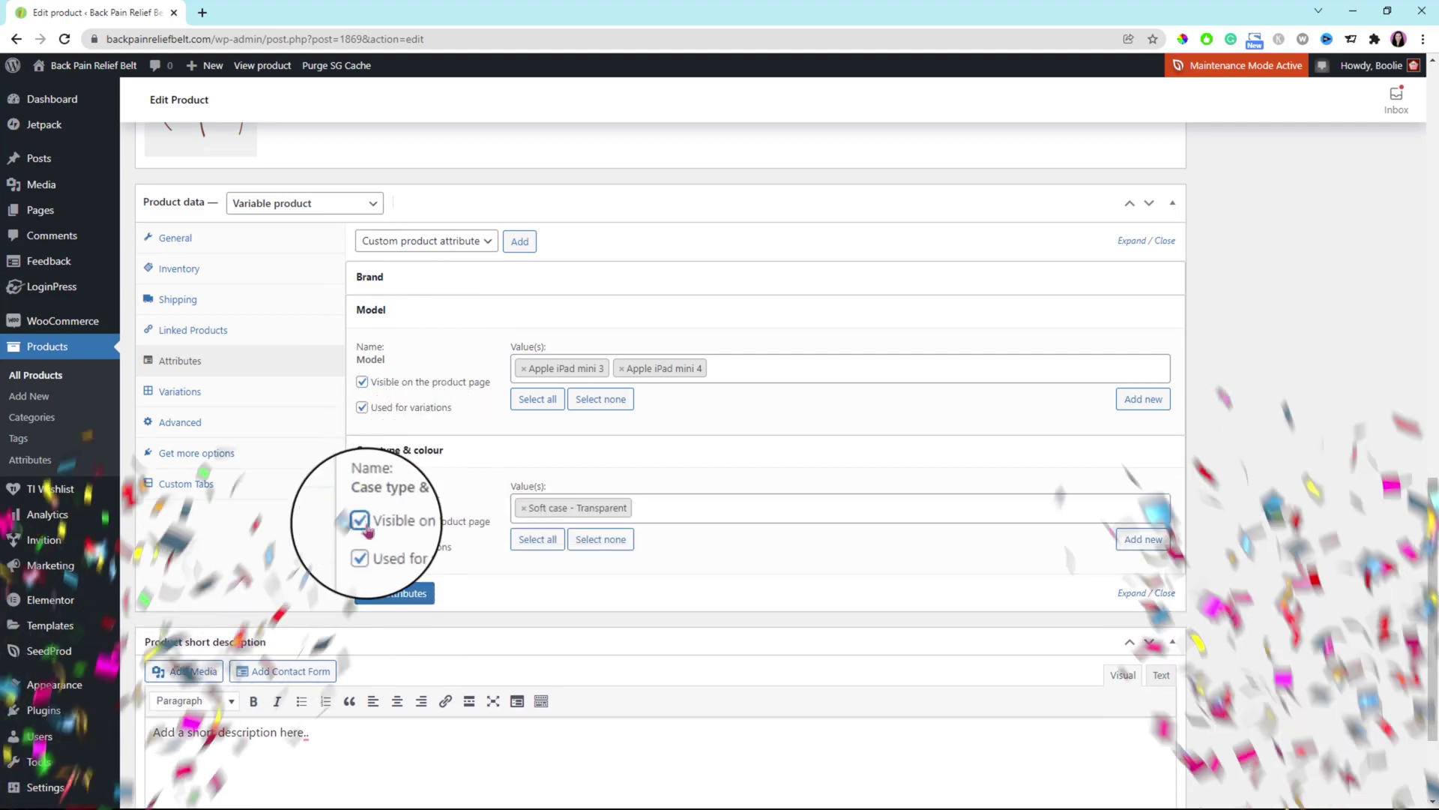
pyautogui.click(398, 594)
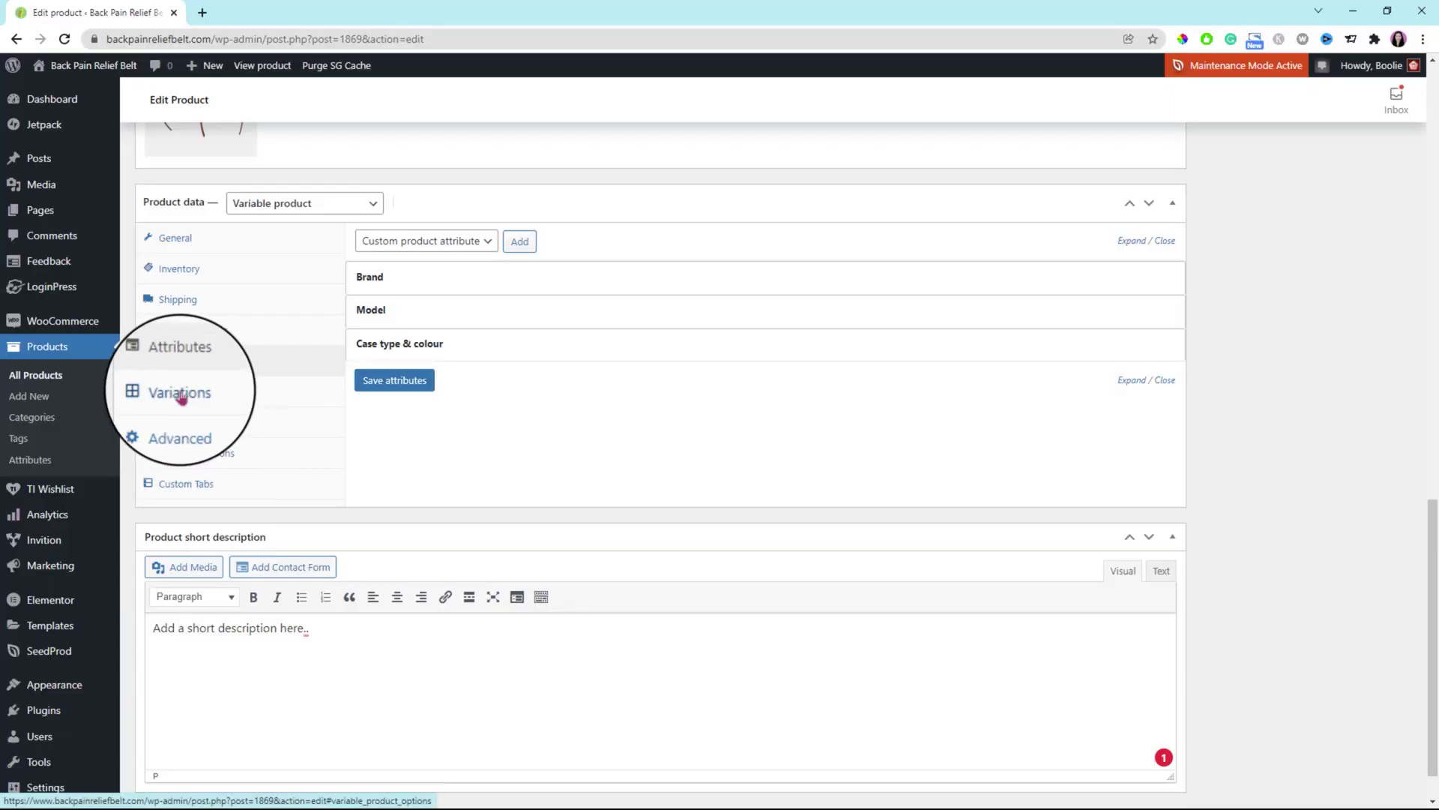
# Create the product's variations from all attributes and confirm linking them.
pyautogui.click(181, 398)
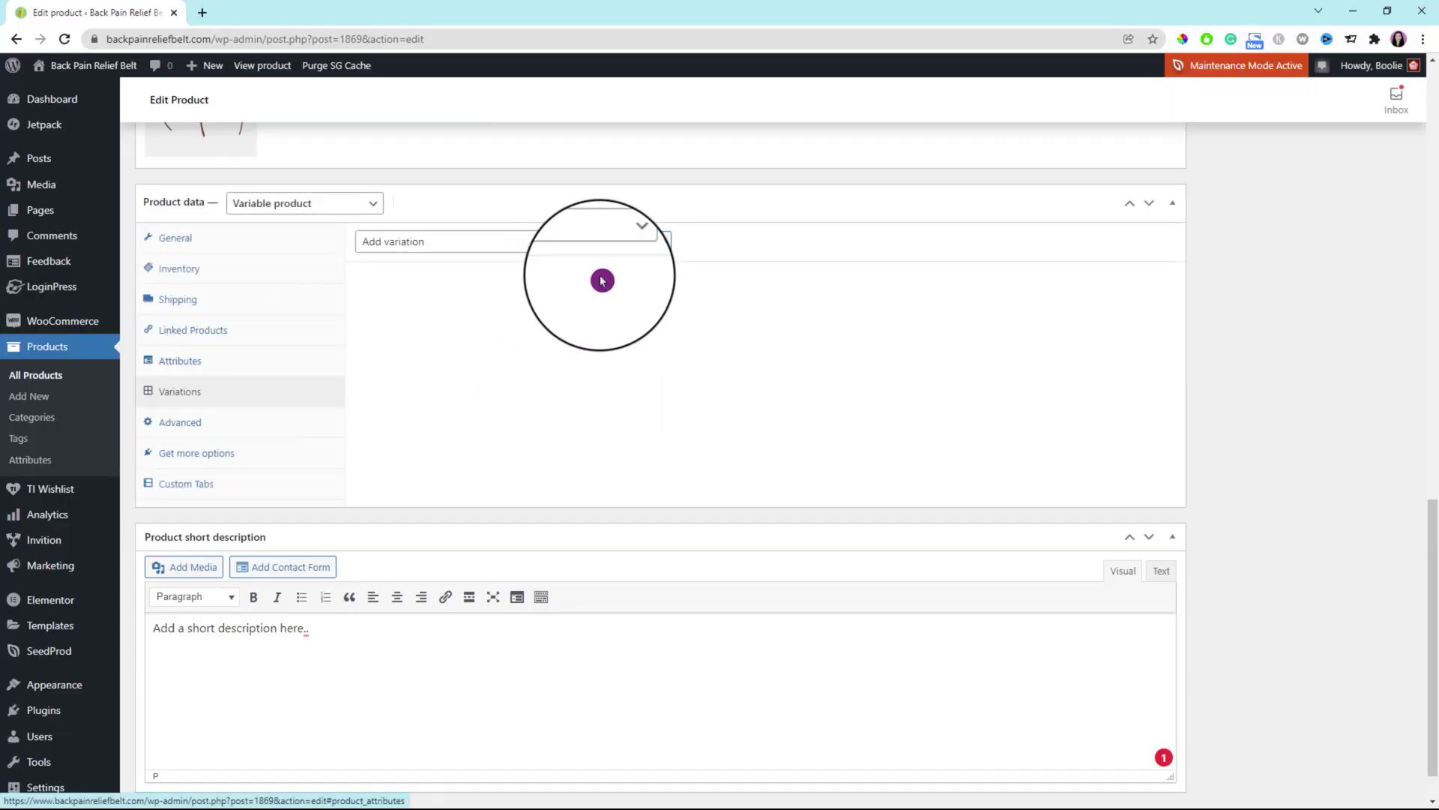
pyautogui.click(628, 241)
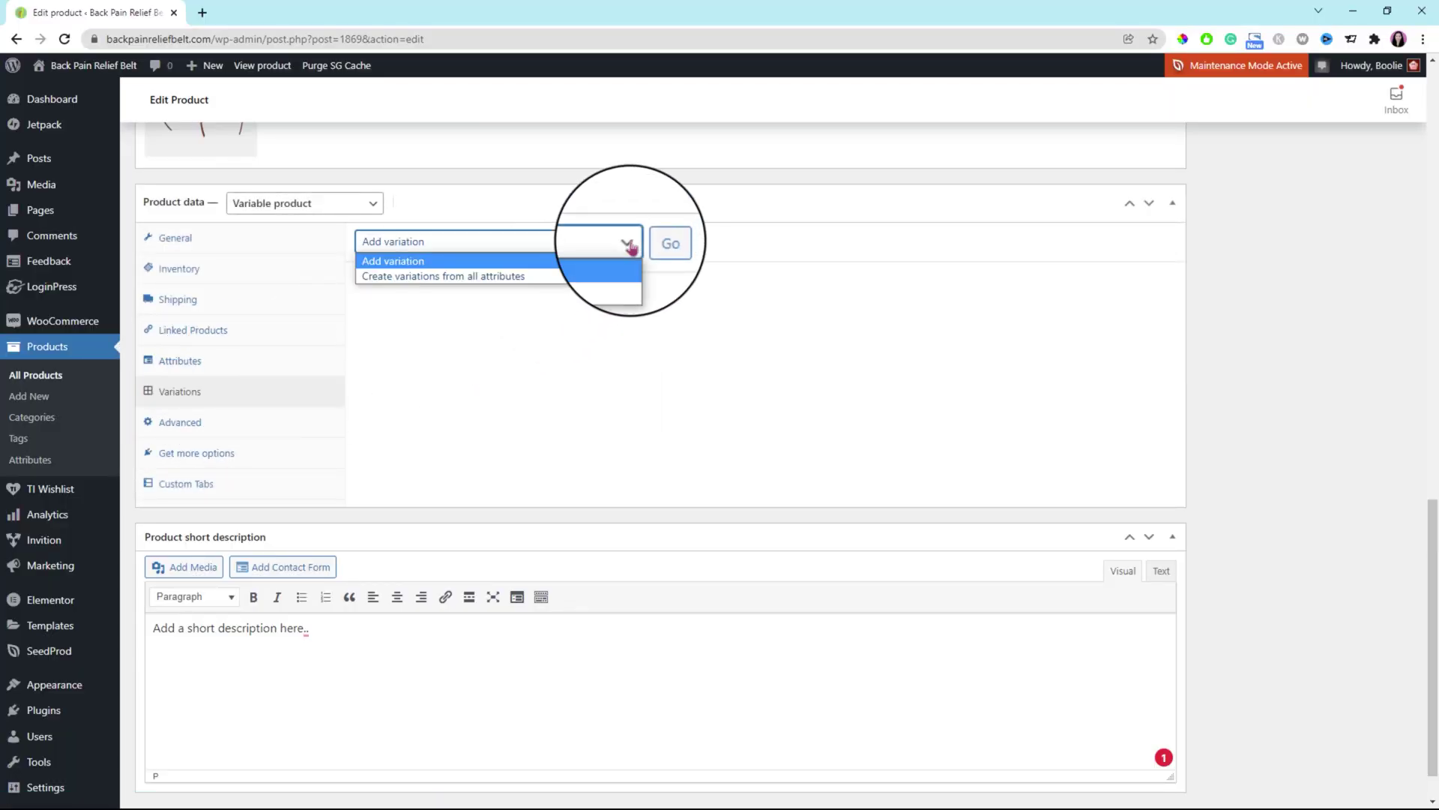
pyautogui.click(561, 278)
pyautogui.click(659, 245)
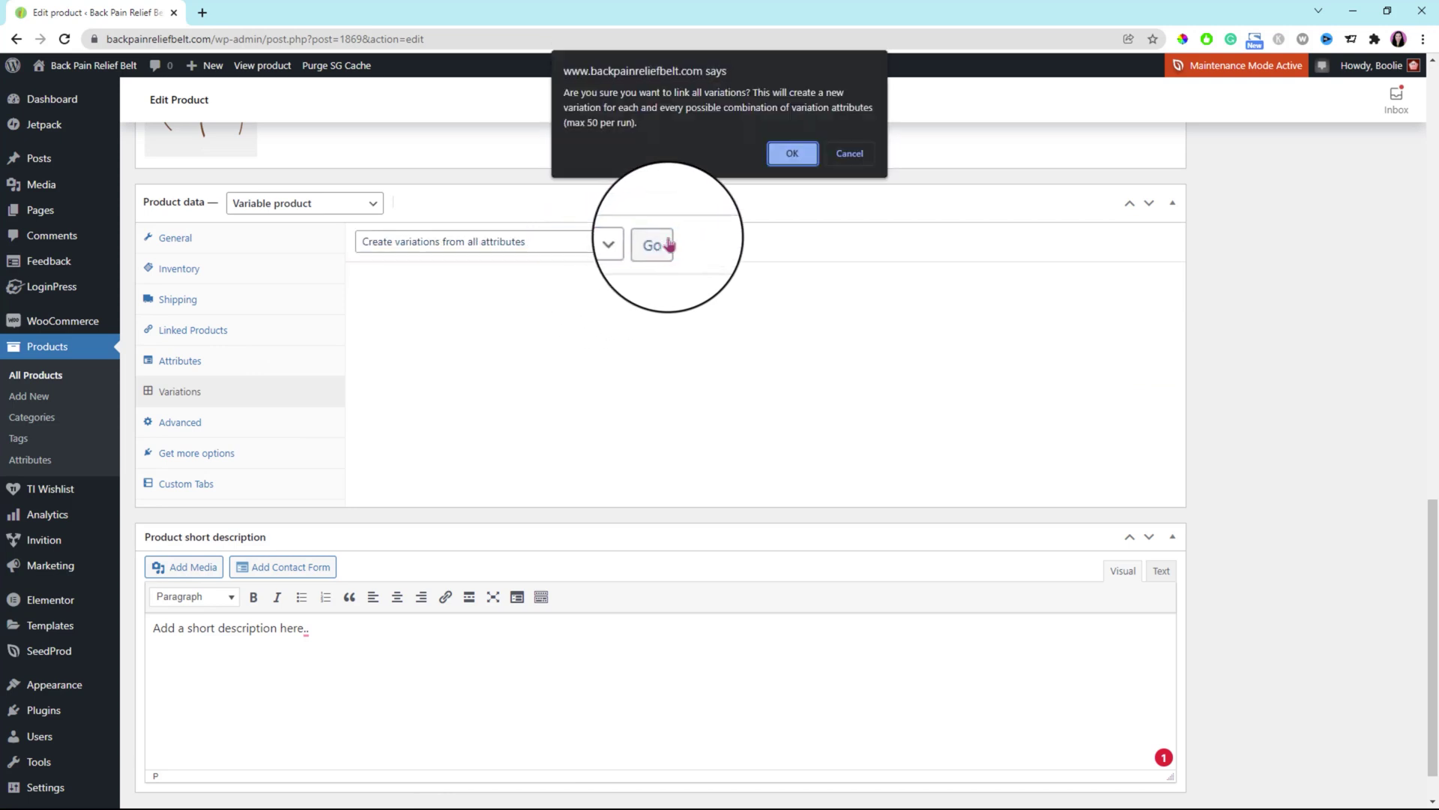
pyautogui.click(791, 154)
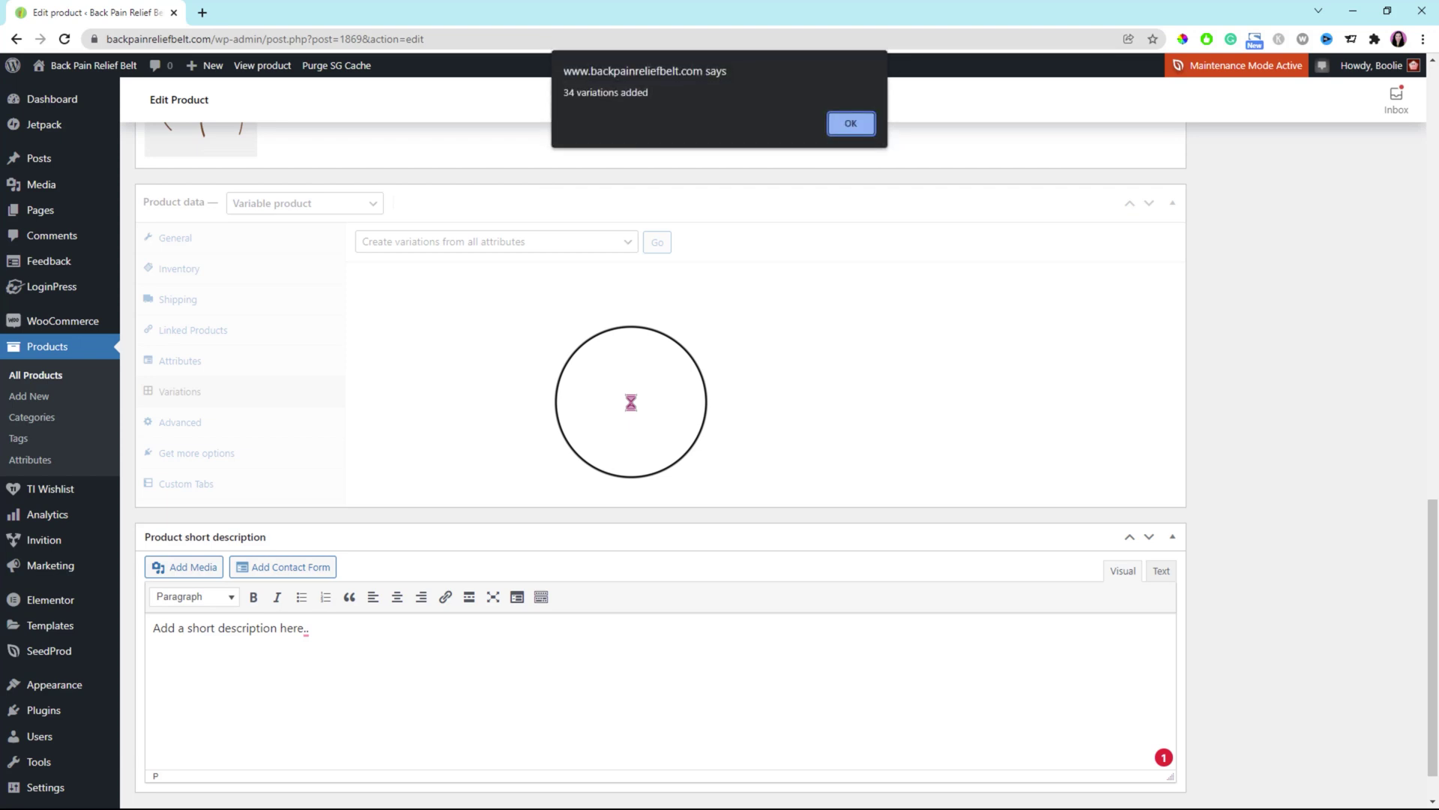
pyautogui.click(848, 122)
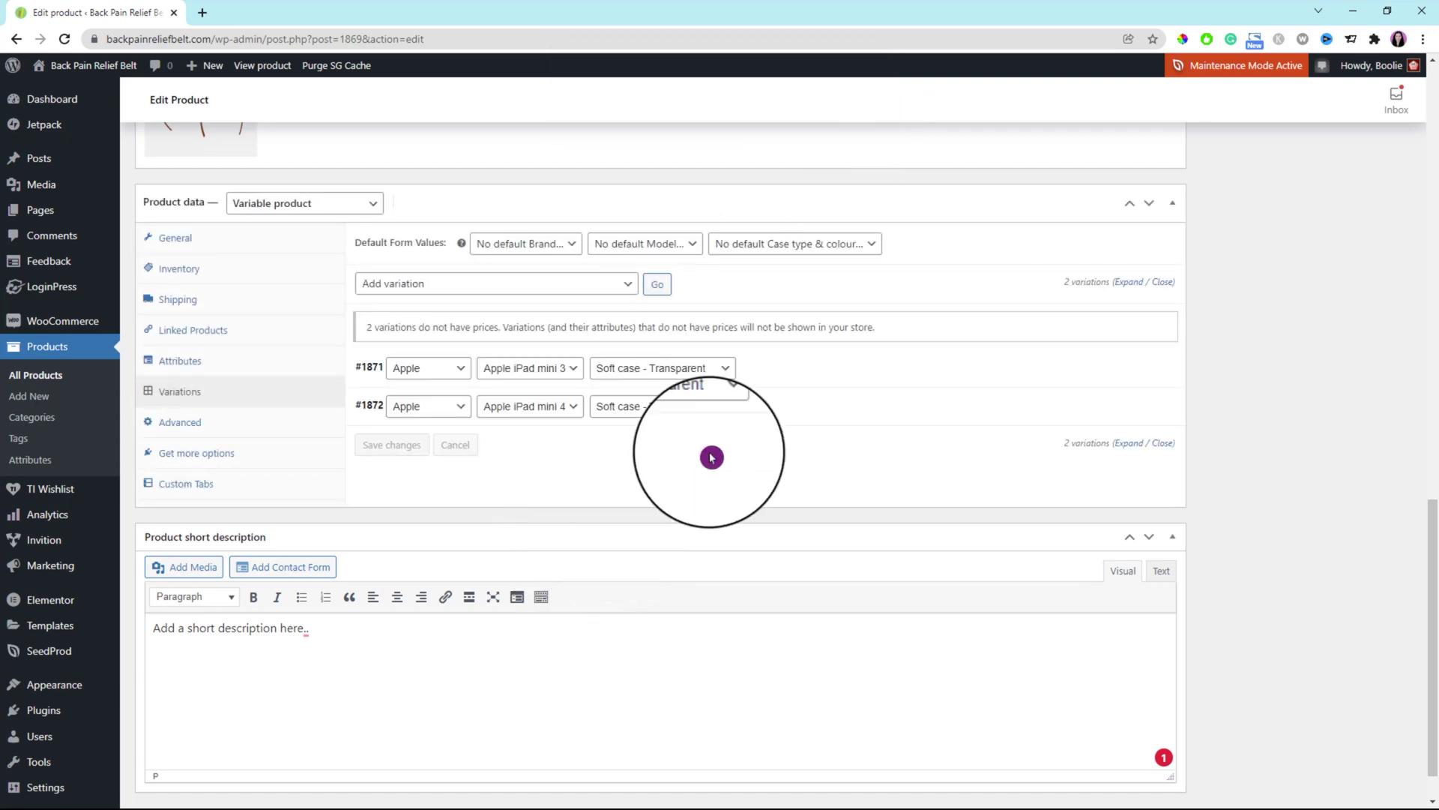
# Set regular and sale prices of 25.55 and 19.99 for iPad mini 3, 25.99 and 19.99 for iPad mini 4, and save the variations.
pyautogui.click(841, 381)
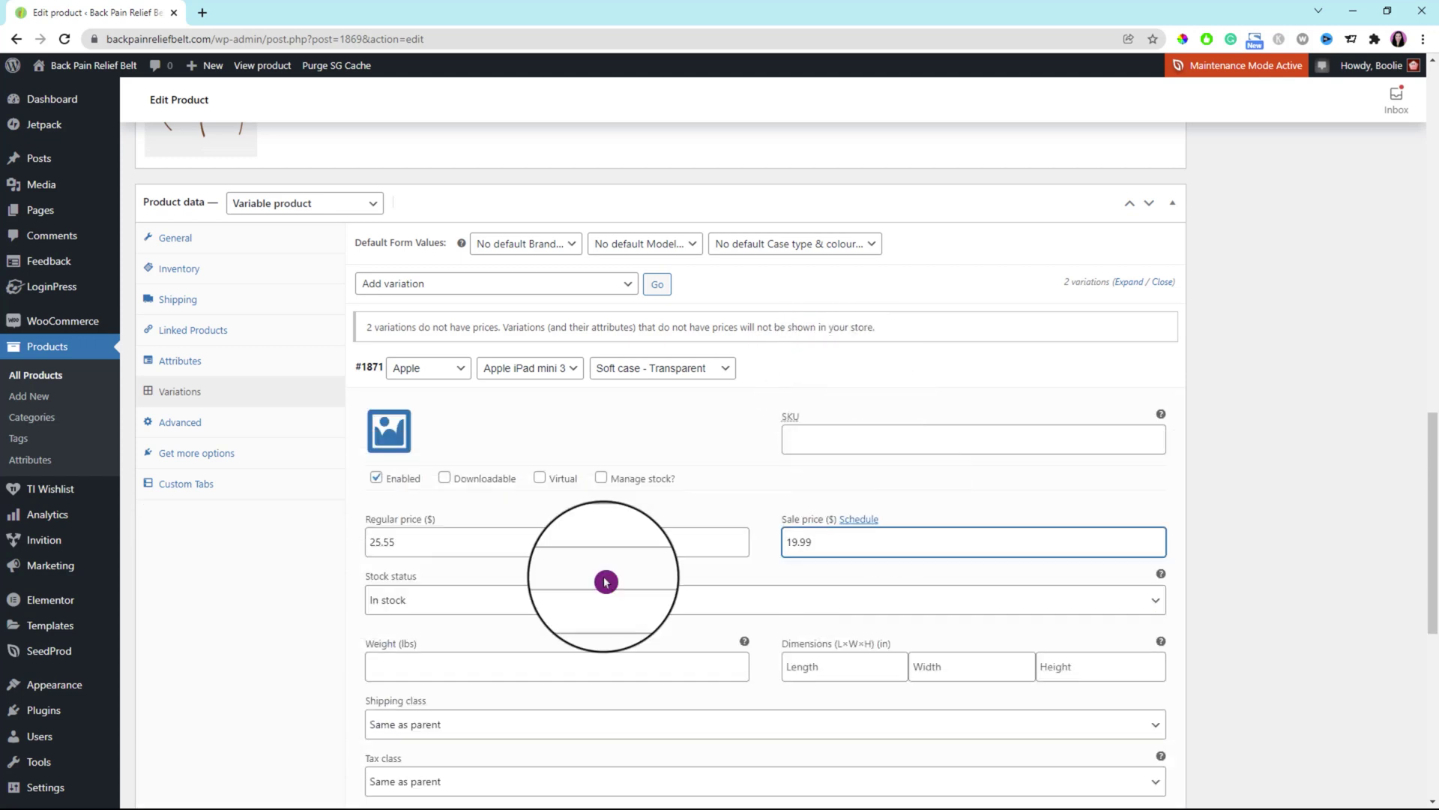
pyautogui.scroll(-5, 602, 582)
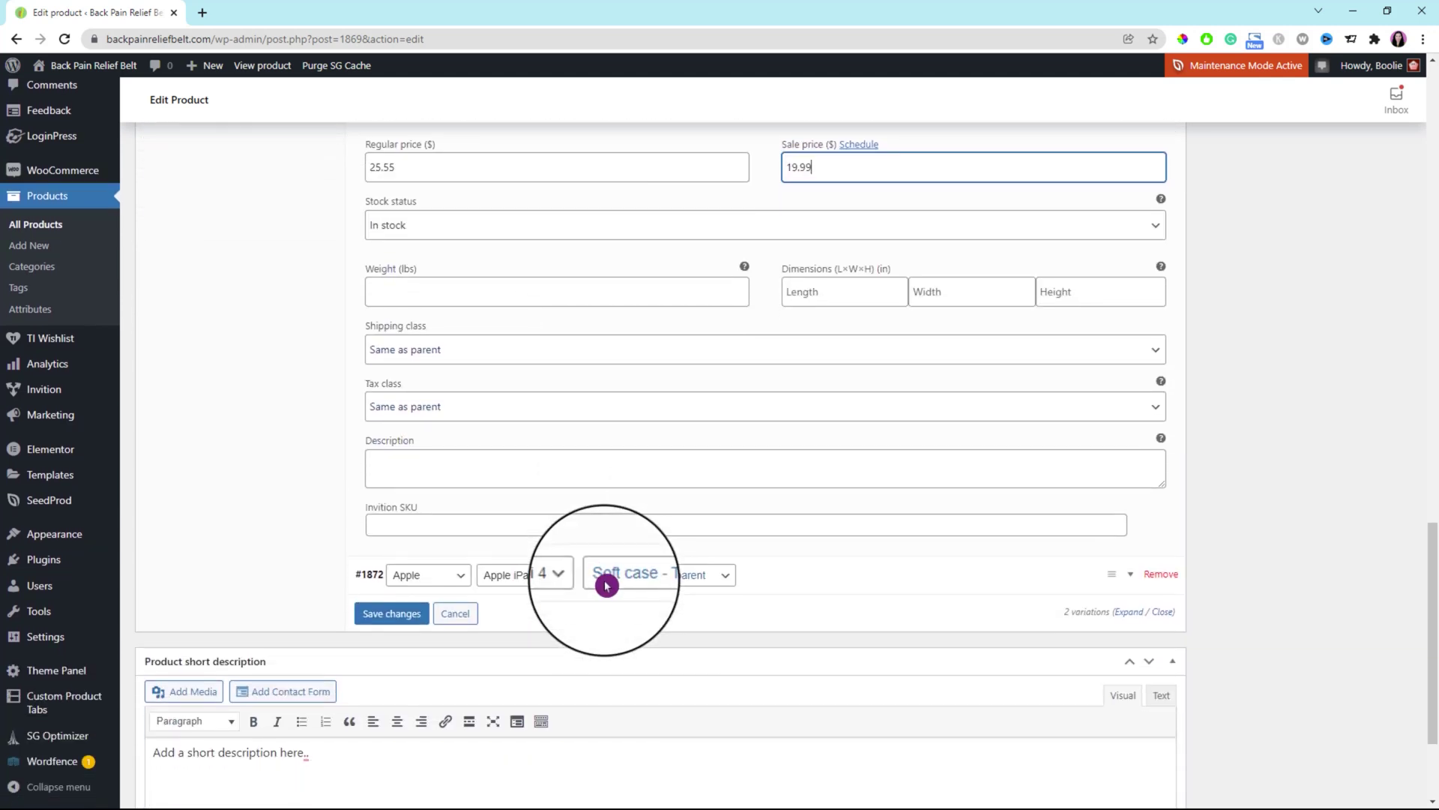
pyautogui.scroll(-2, 605, 585)
pyautogui.click(828, 437)
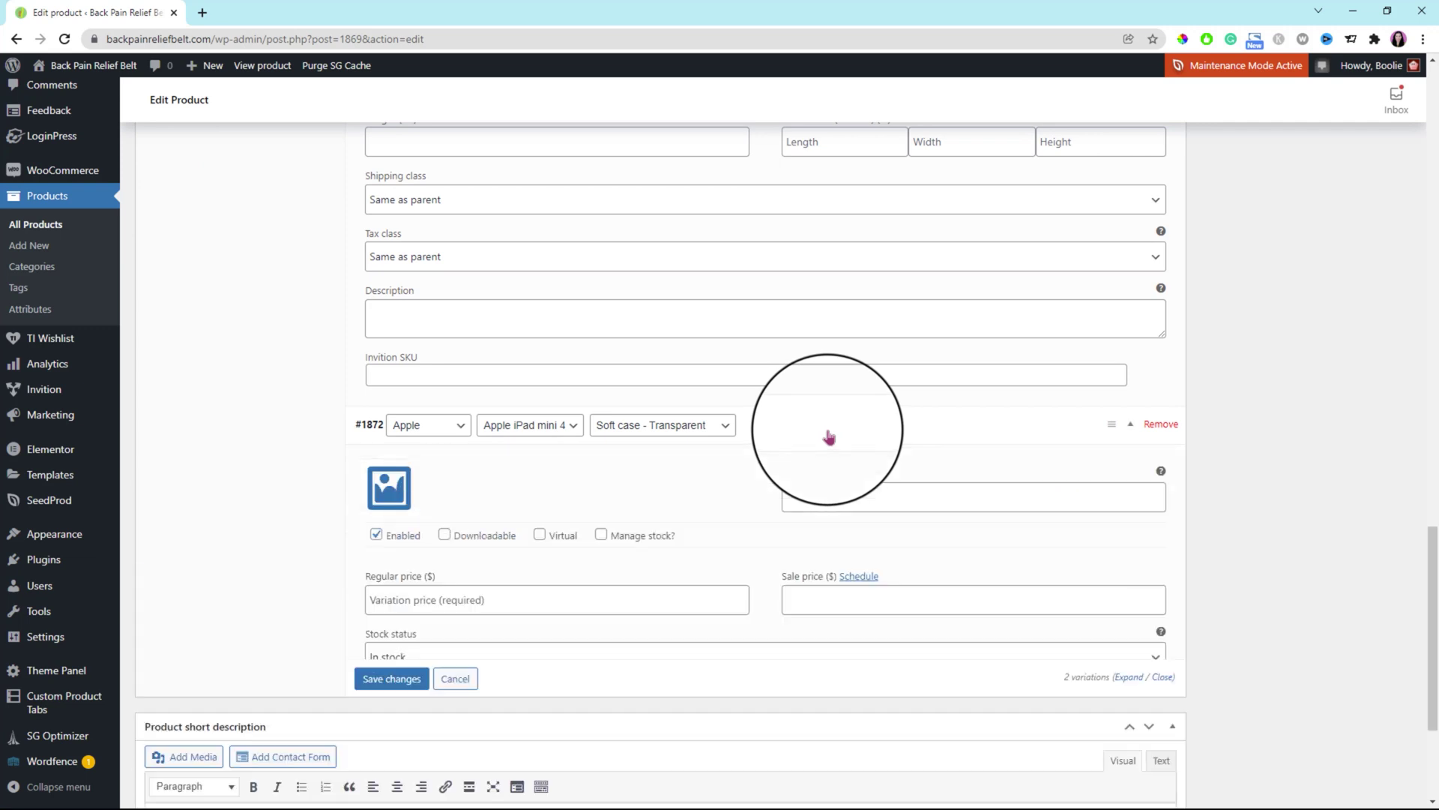
pyautogui.scroll(-1, 478, 592)
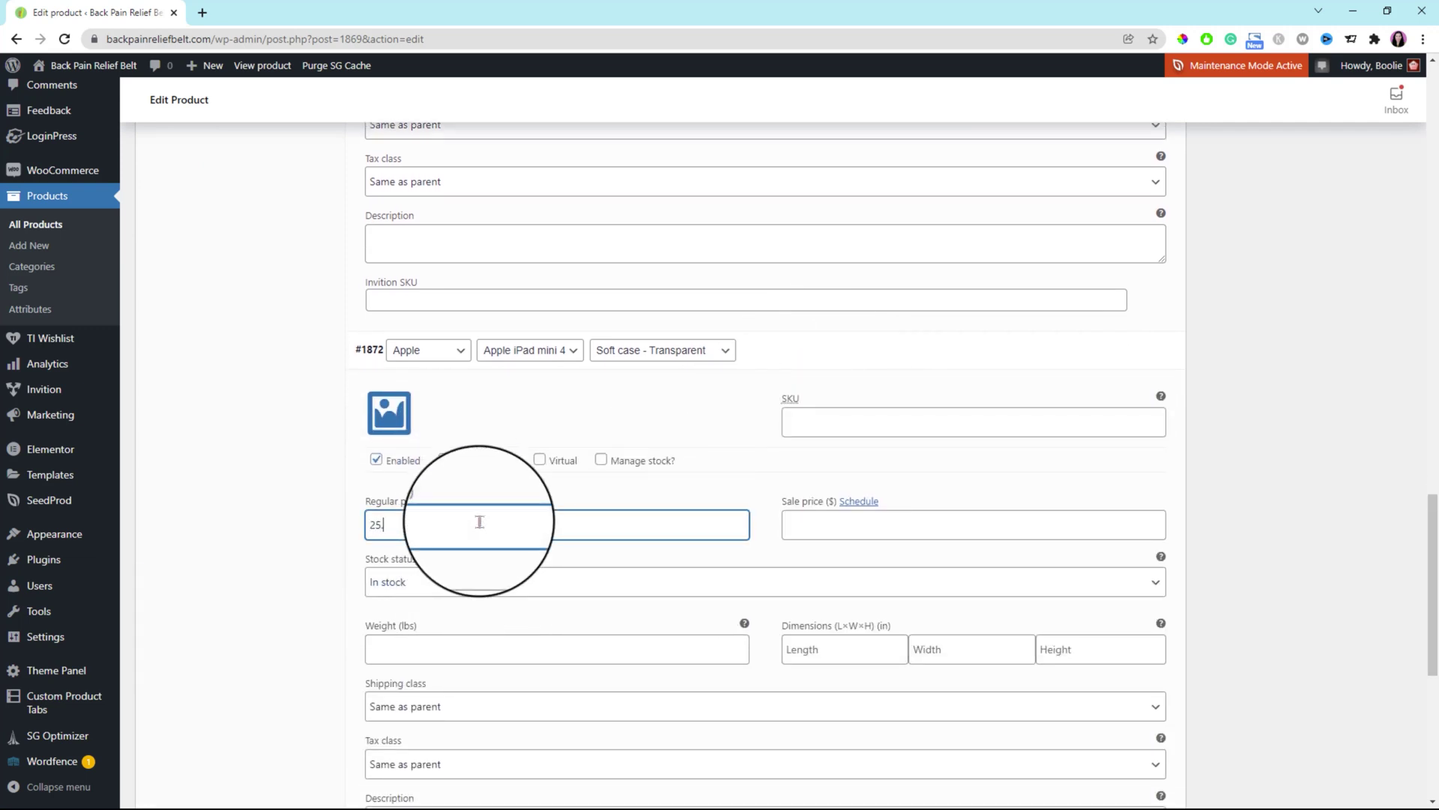
pyautogui.click(821, 524)
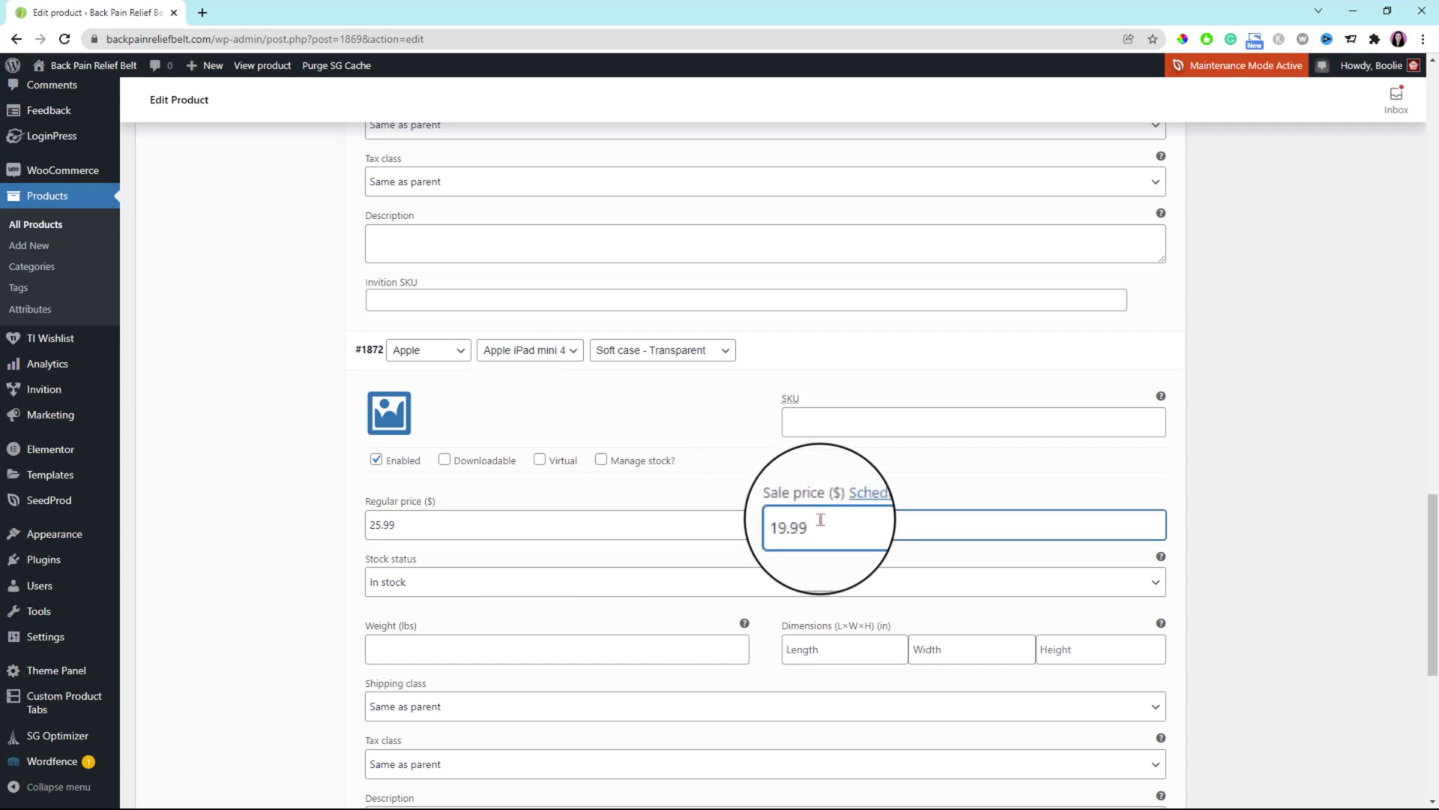
pyautogui.click(1267, 504)
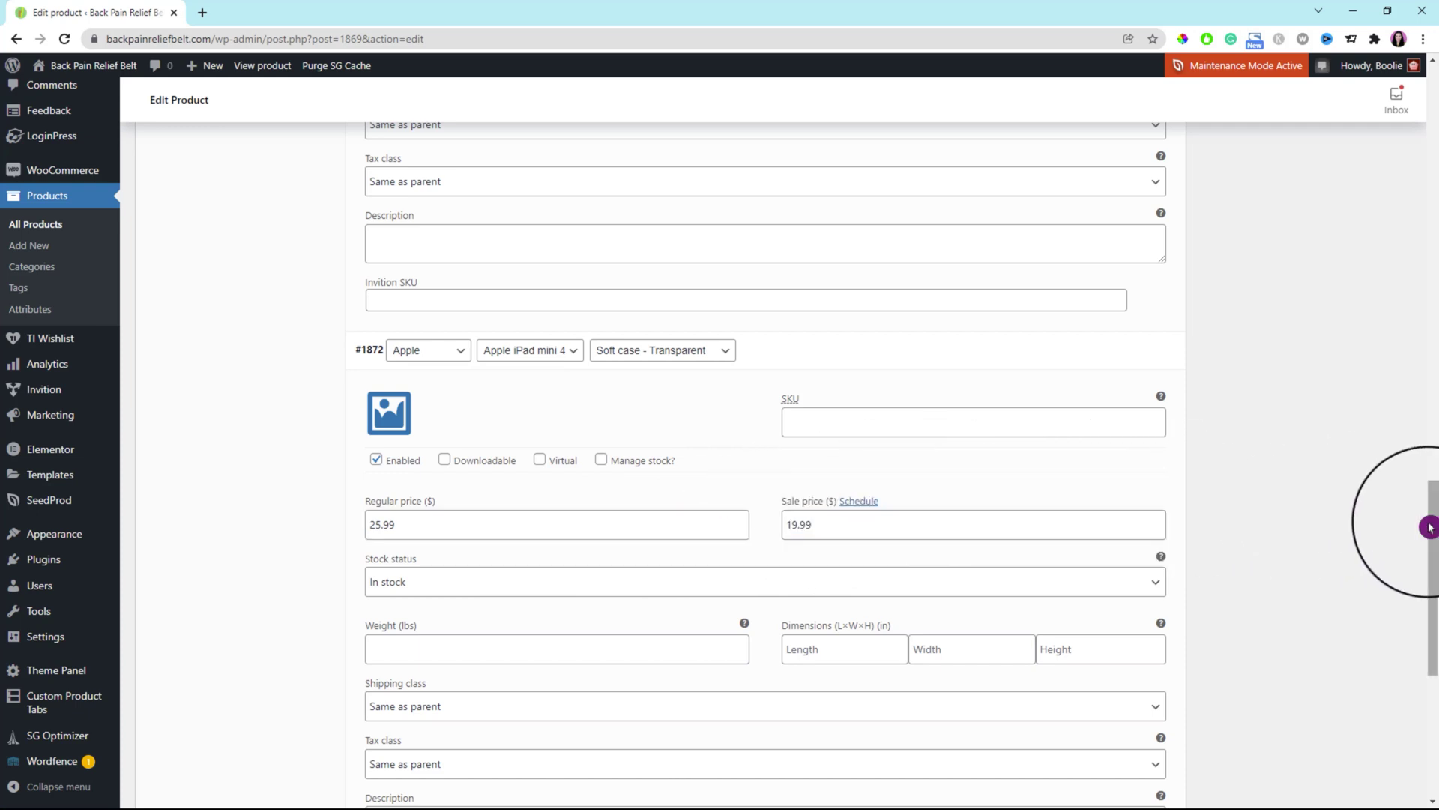
pyautogui.moveTo(1432, 527); pyautogui.dragTo(1414, 620)
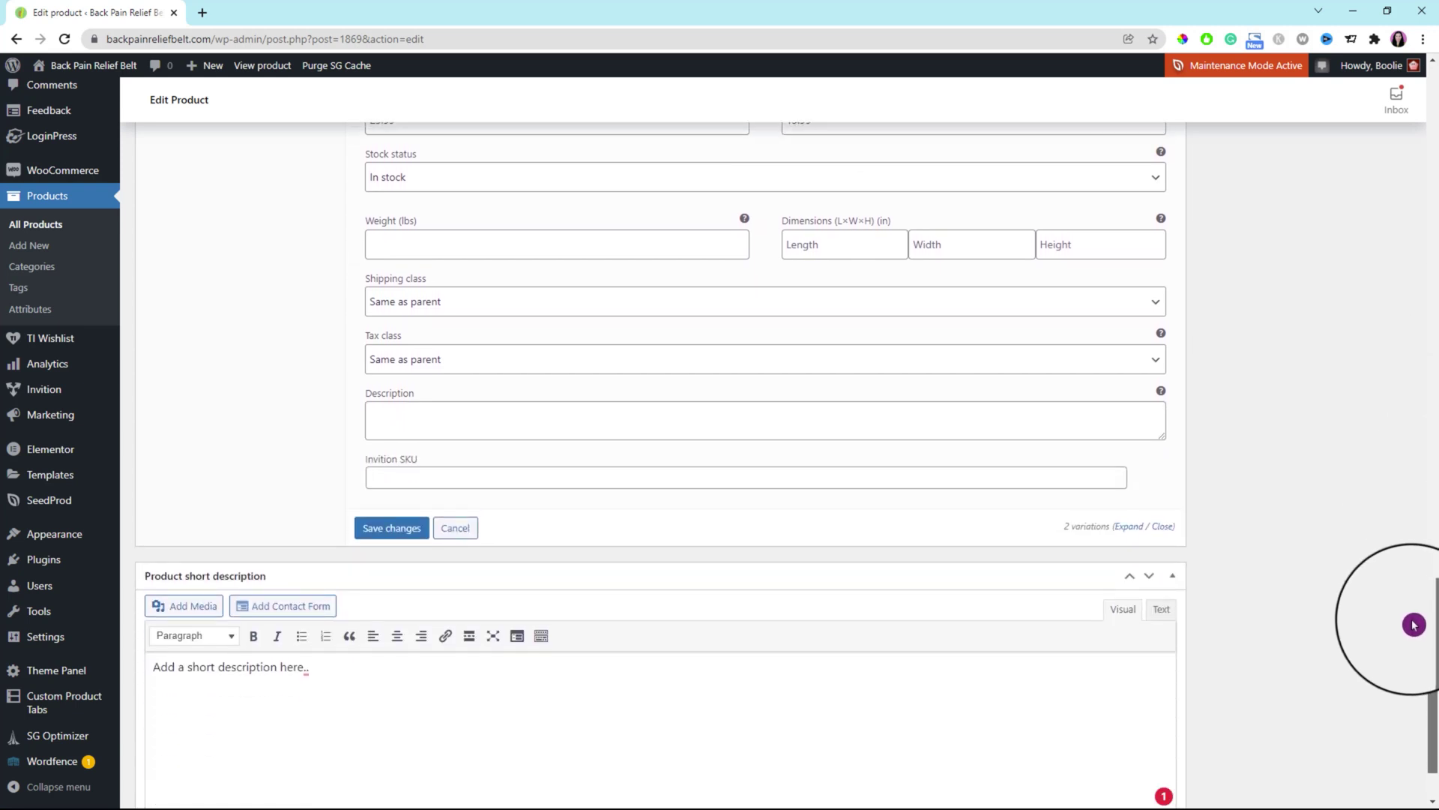
pyautogui.click(402, 530)
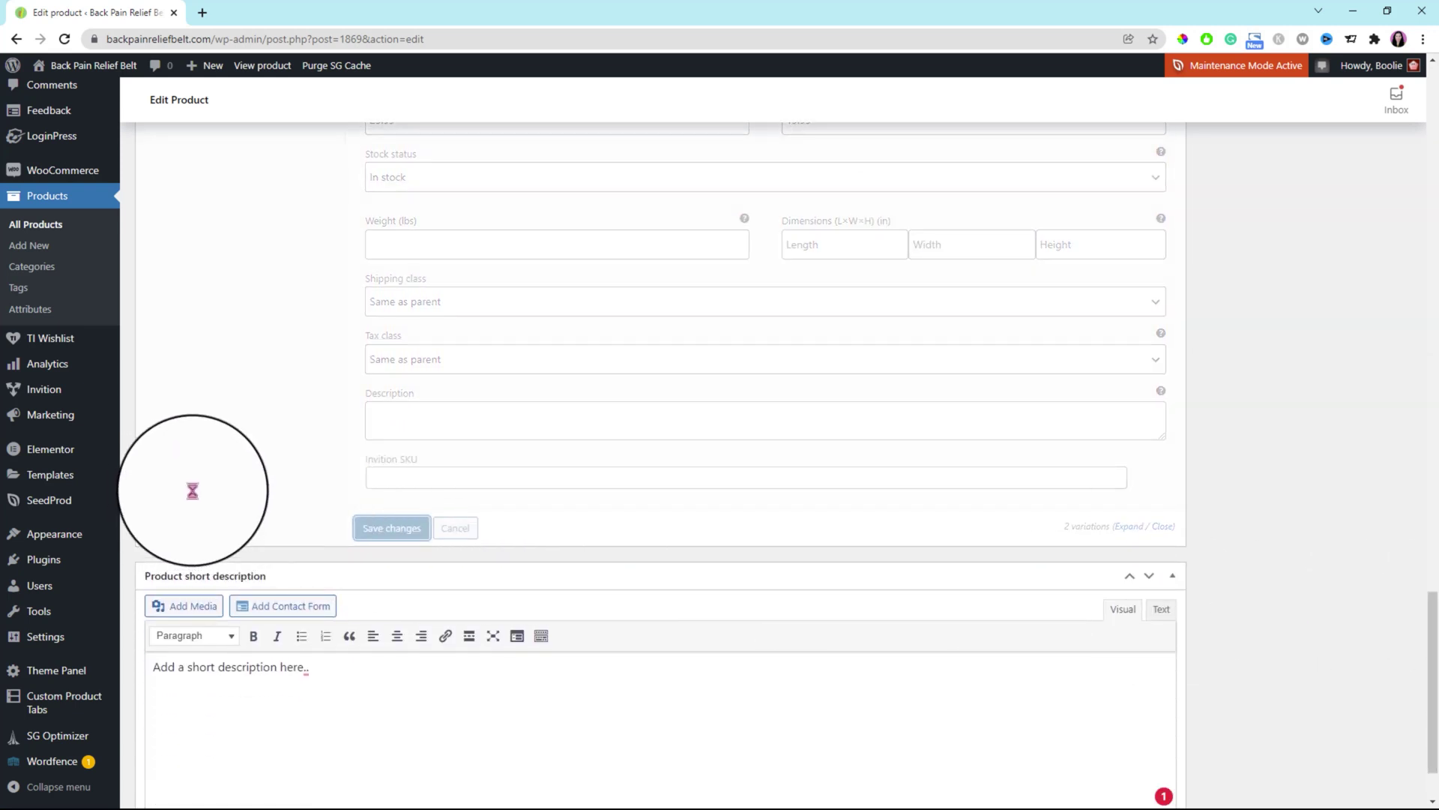
# Set the product image to flower-phone-case-1.png from the media library.
pyautogui.moveTo(1433, 659); pyautogui.dragTo(1417, 420)
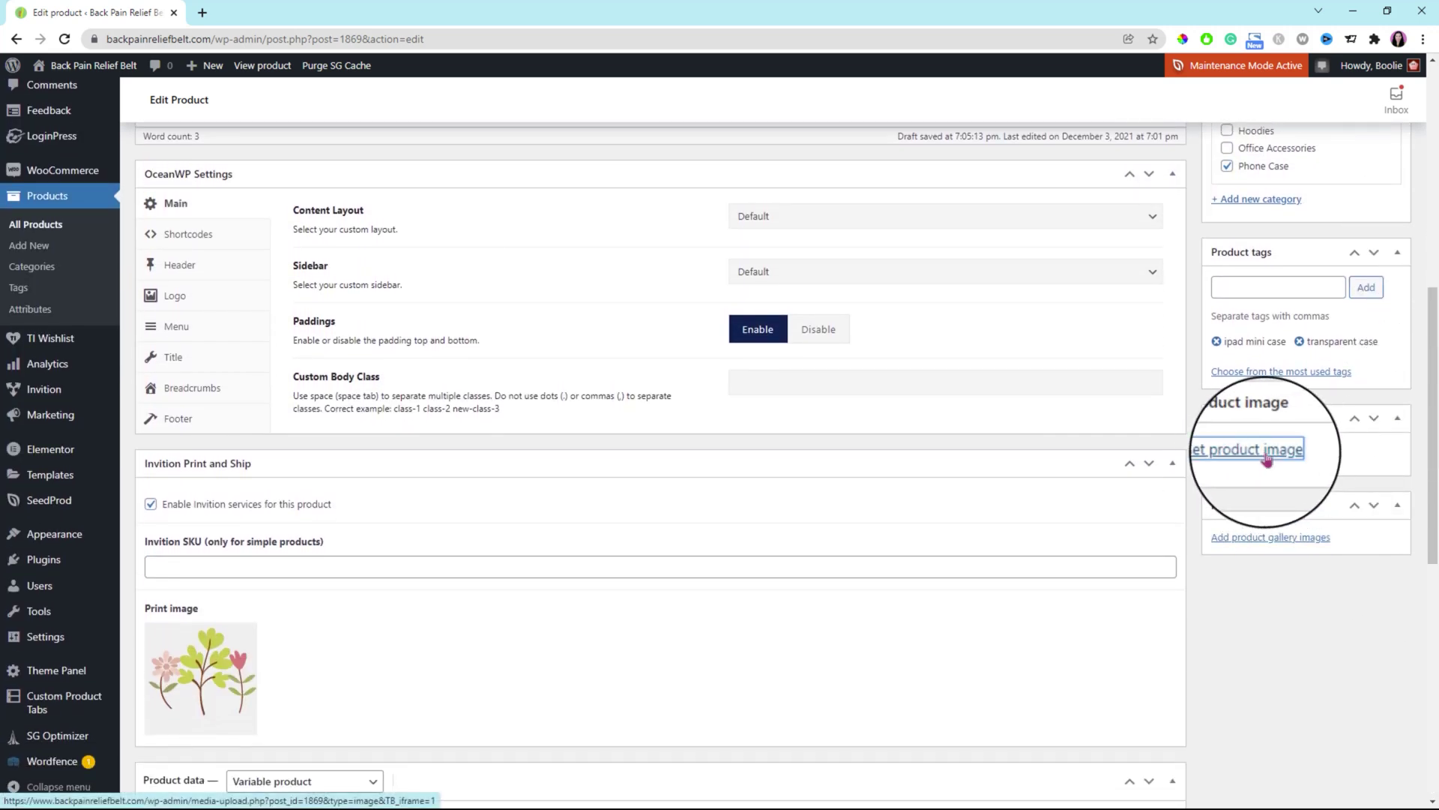
pyautogui.click(1267, 452)
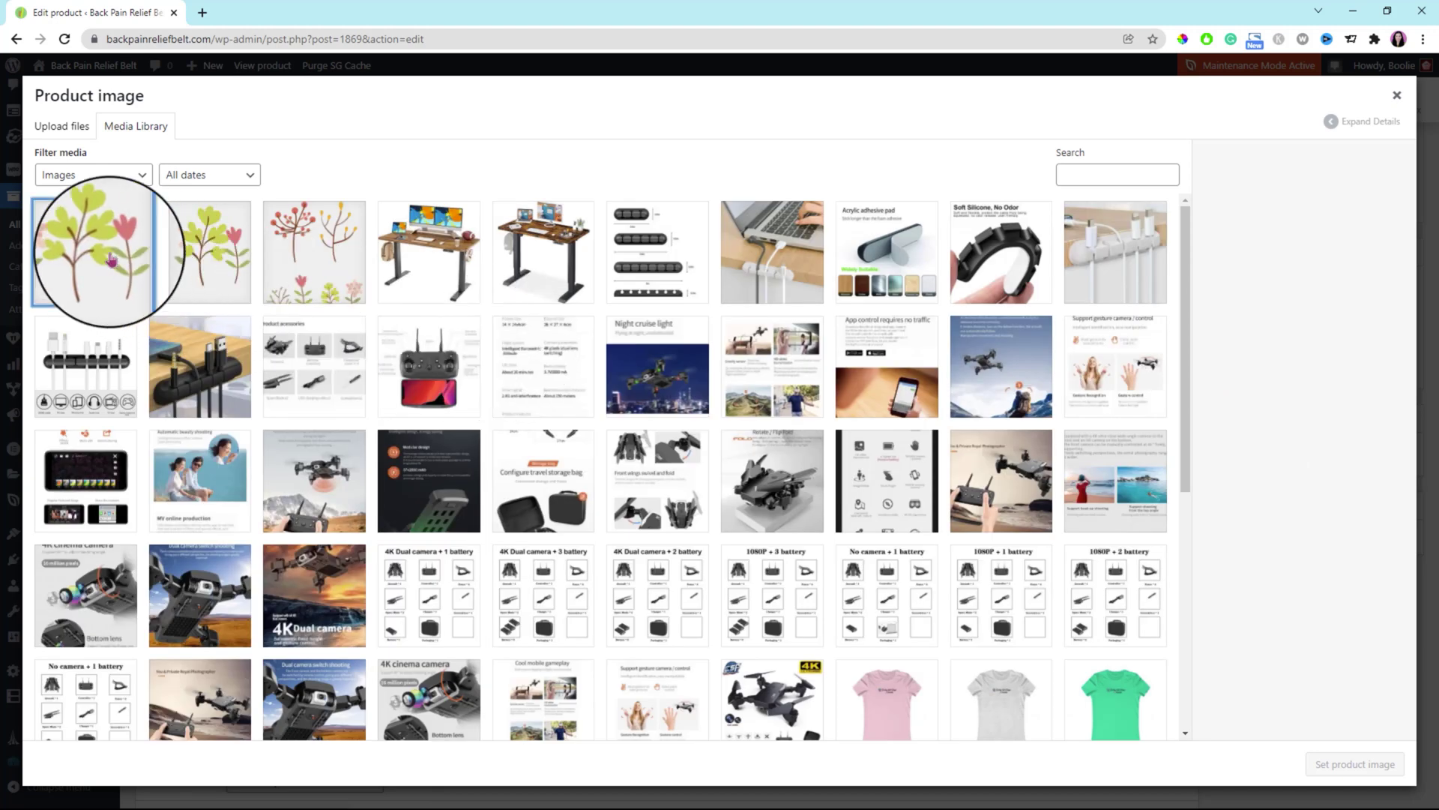
pyautogui.click(111, 260)
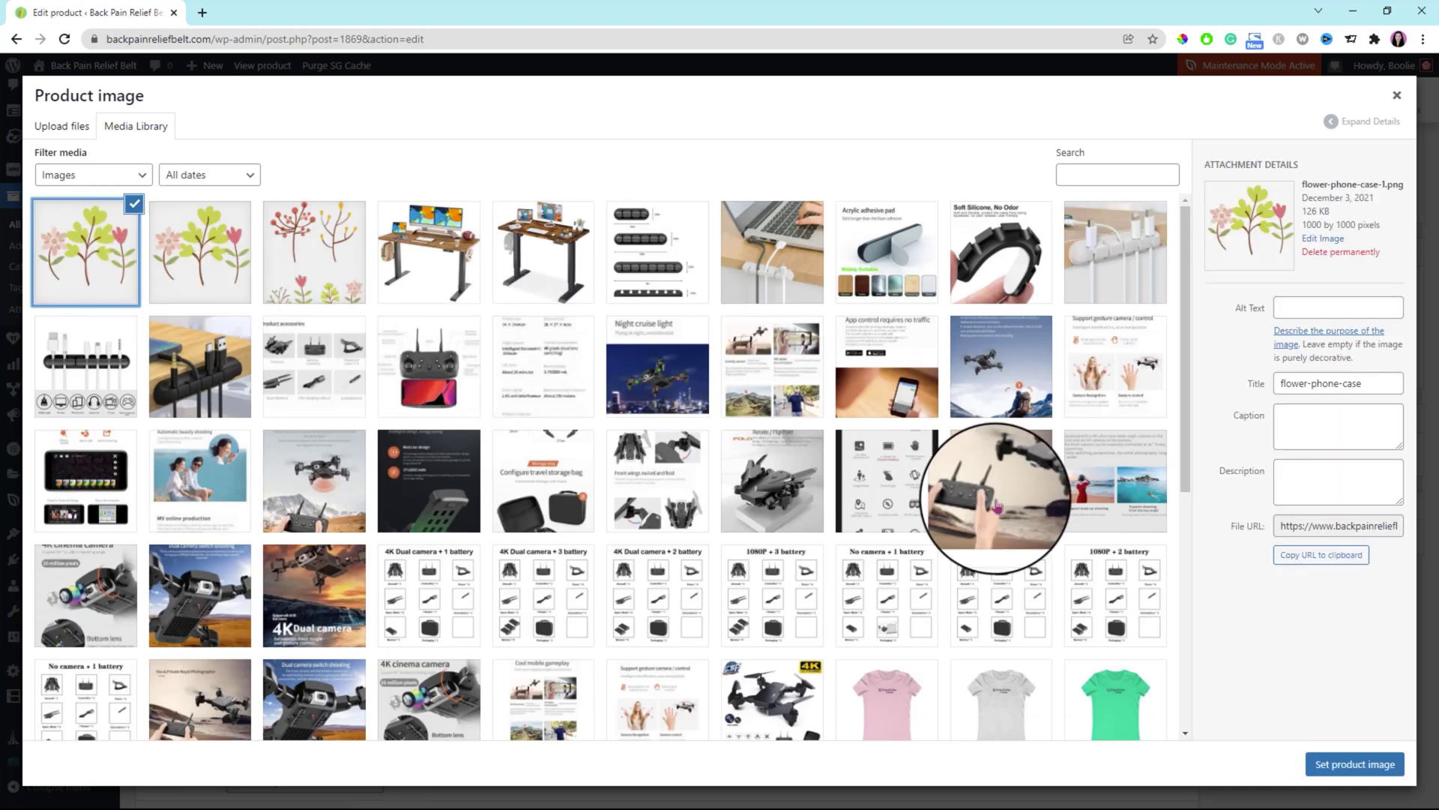
pyautogui.click(1348, 775)
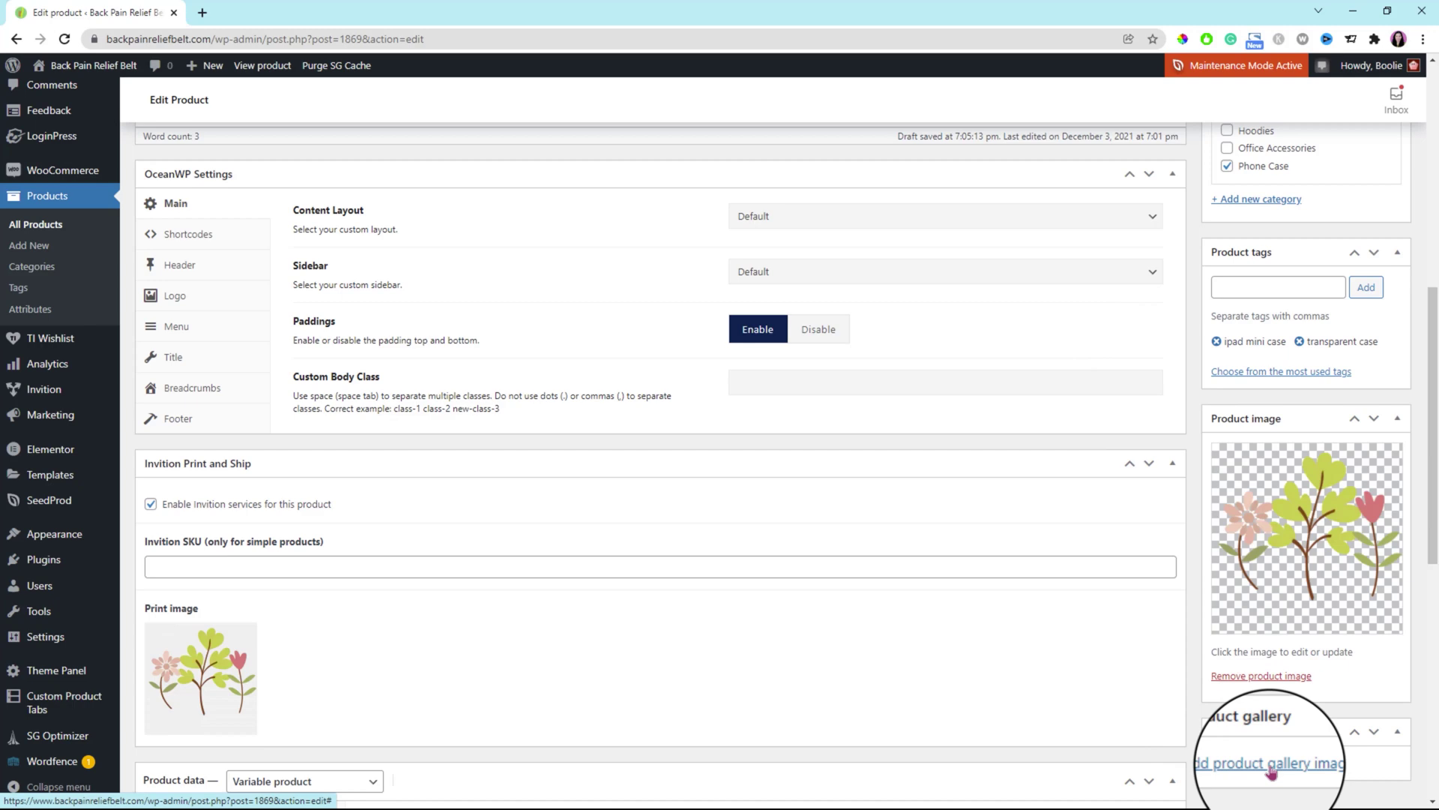
# Publish the Apple iPad mini 3 & 4 Transparent Case with Flowers product.
pyautogui.scroll(4, 1258, 539)
pyautogui.scroll(3, 1280, 387)
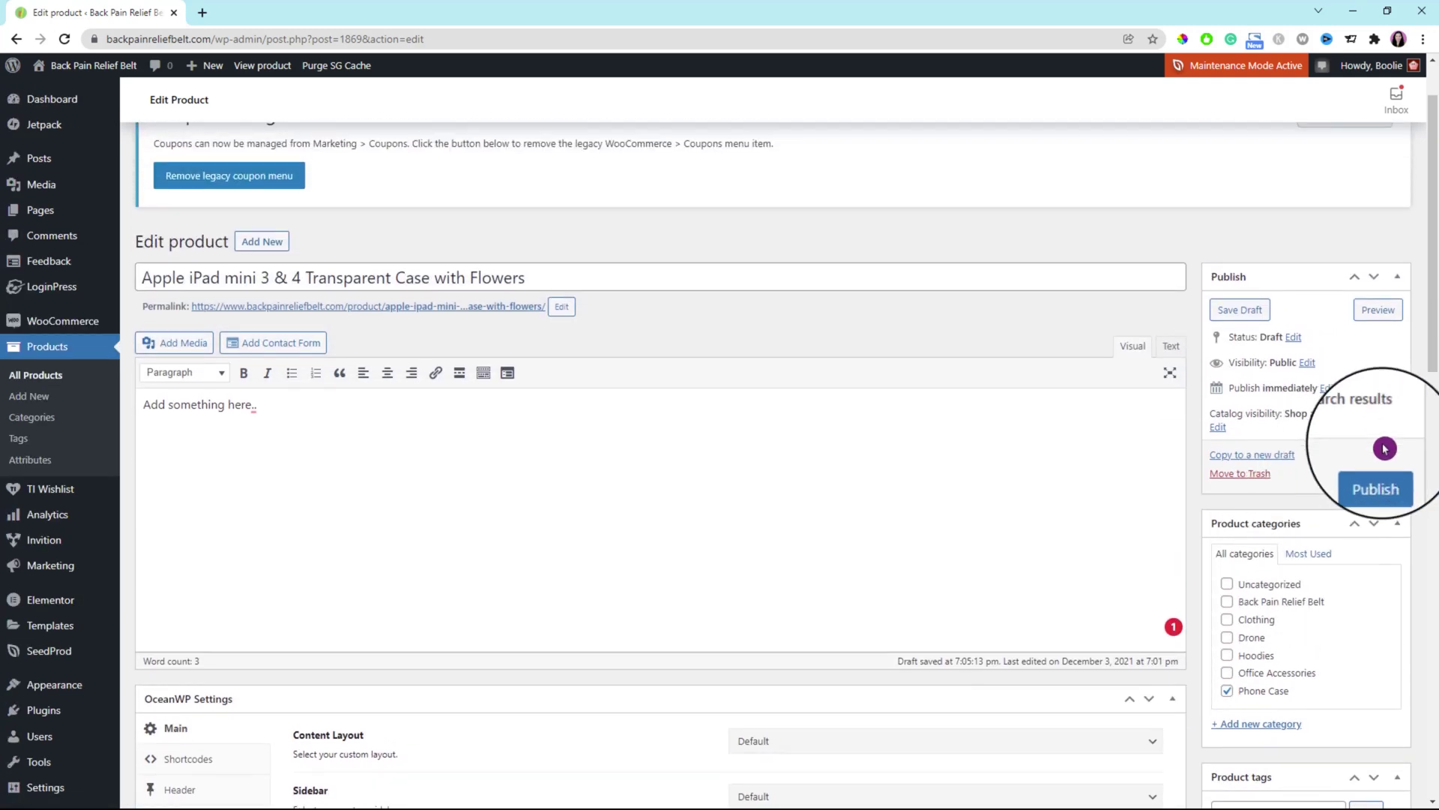
pyautogui.click(1376, 488)
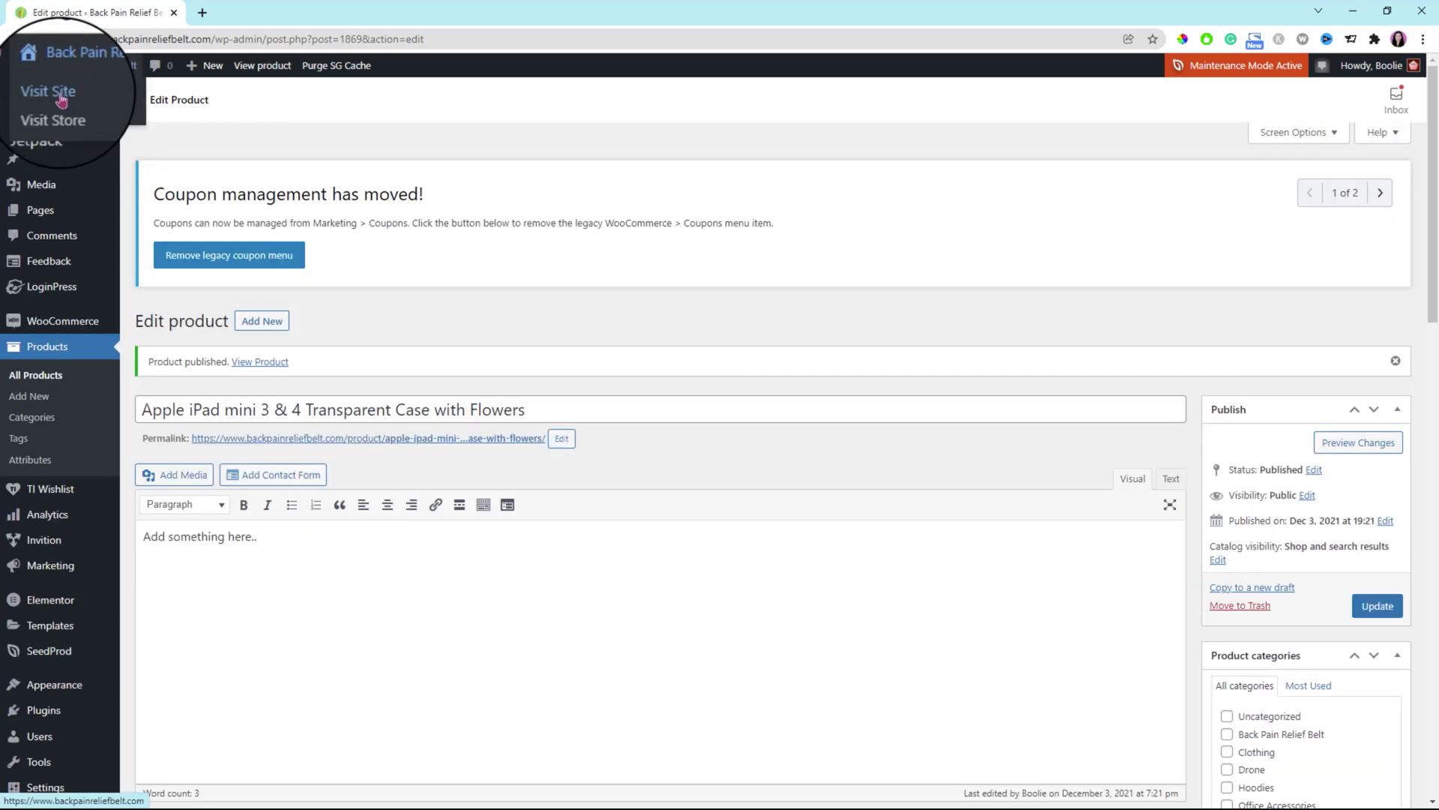
# Visit the live site in a new tab and open the Apple iPad mini 3 & 4 Transparent Case with Flowers from its shop page.
pyautogui.rightClick(60, 91)
pyautogui.click(100, 106)
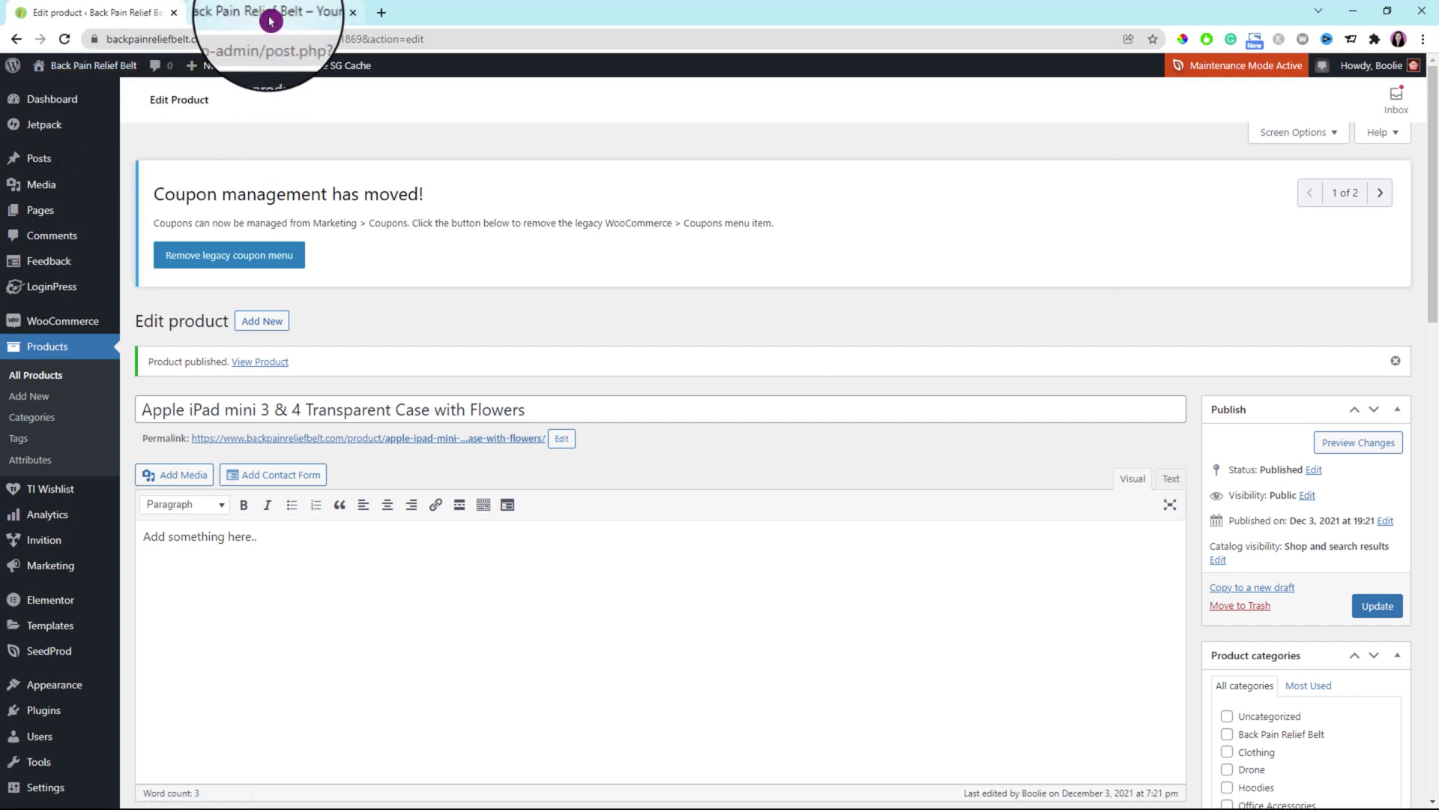
pyautogui.click(244, 12)
pyautogui.moveTo(797, 139)
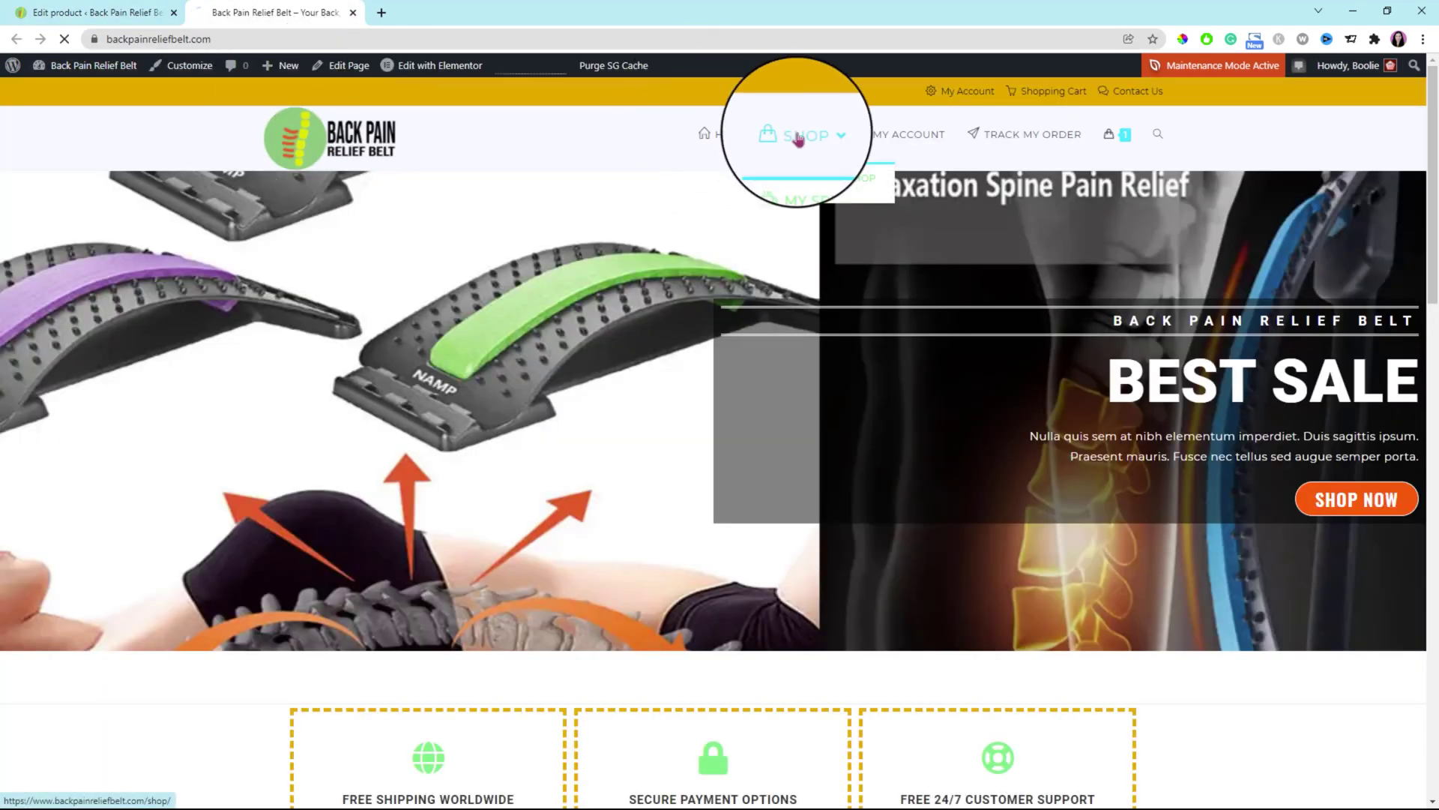
pyautogui.click(780, 137)
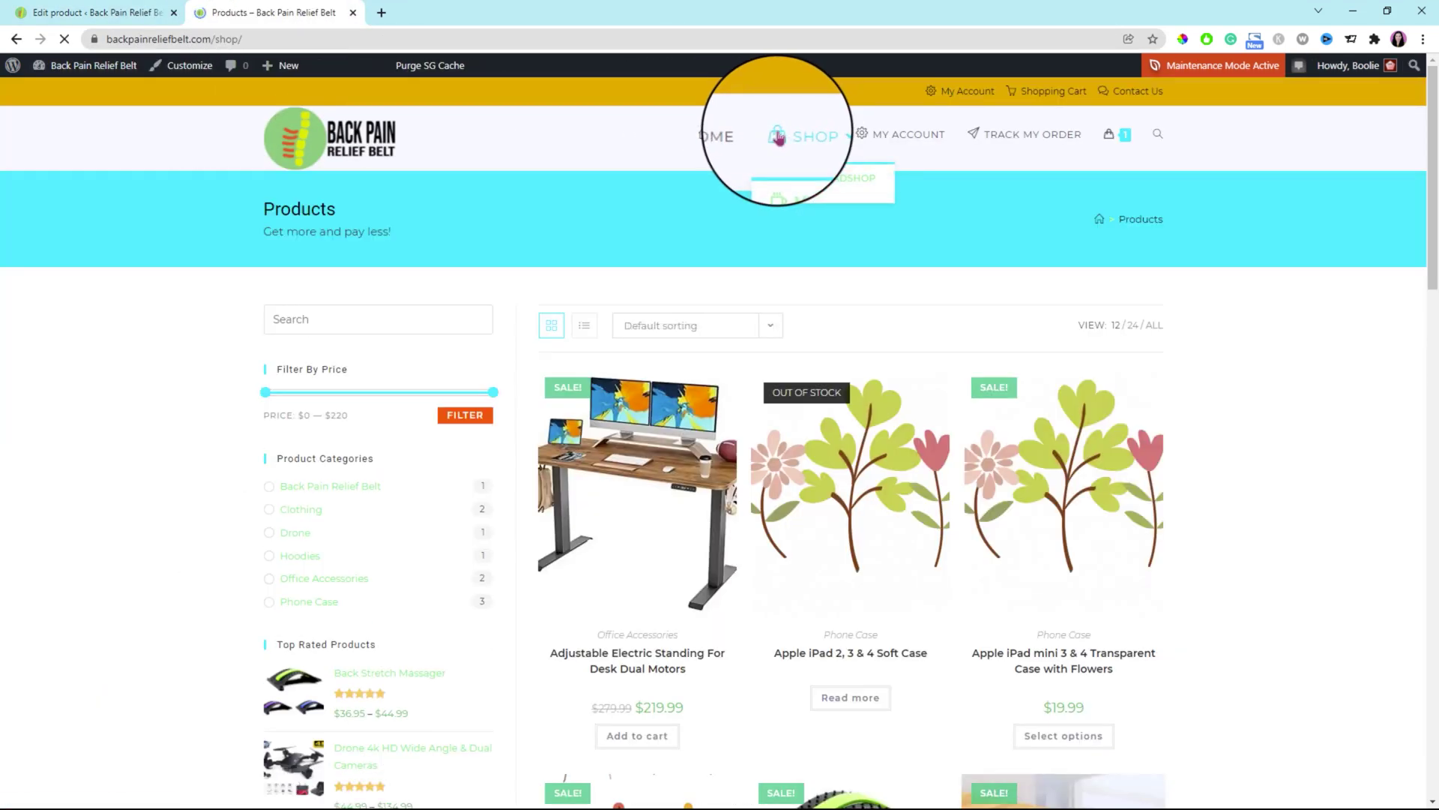
pyautogui.scroll(-1, 1066, 409)
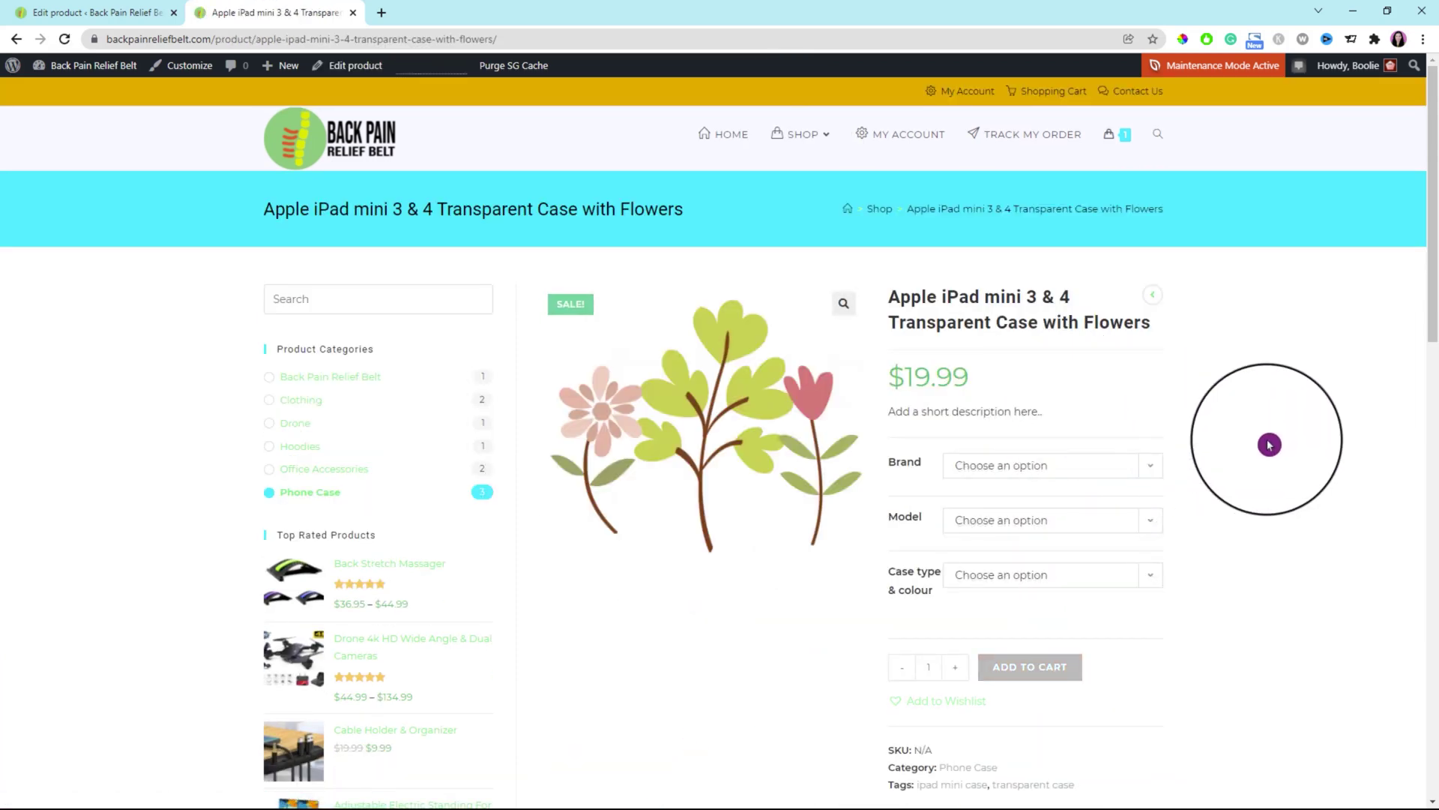
# Check the options offered for Brand, Model and Case type & colour on the product page.
pyautogui.scroll(-1, 1270, 445)
pyautogui.click(1151, 392)
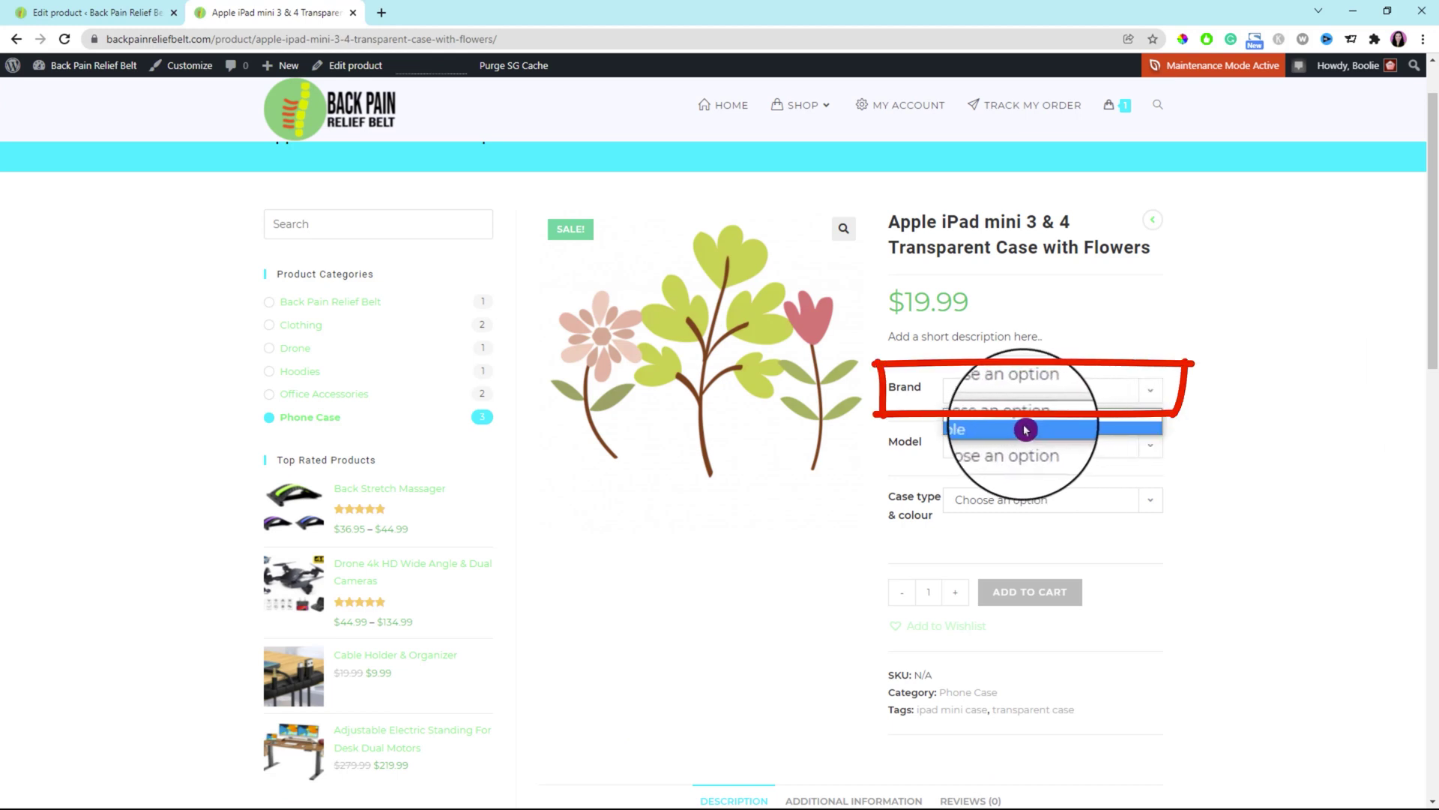
pyautogui.click(1144, 384)
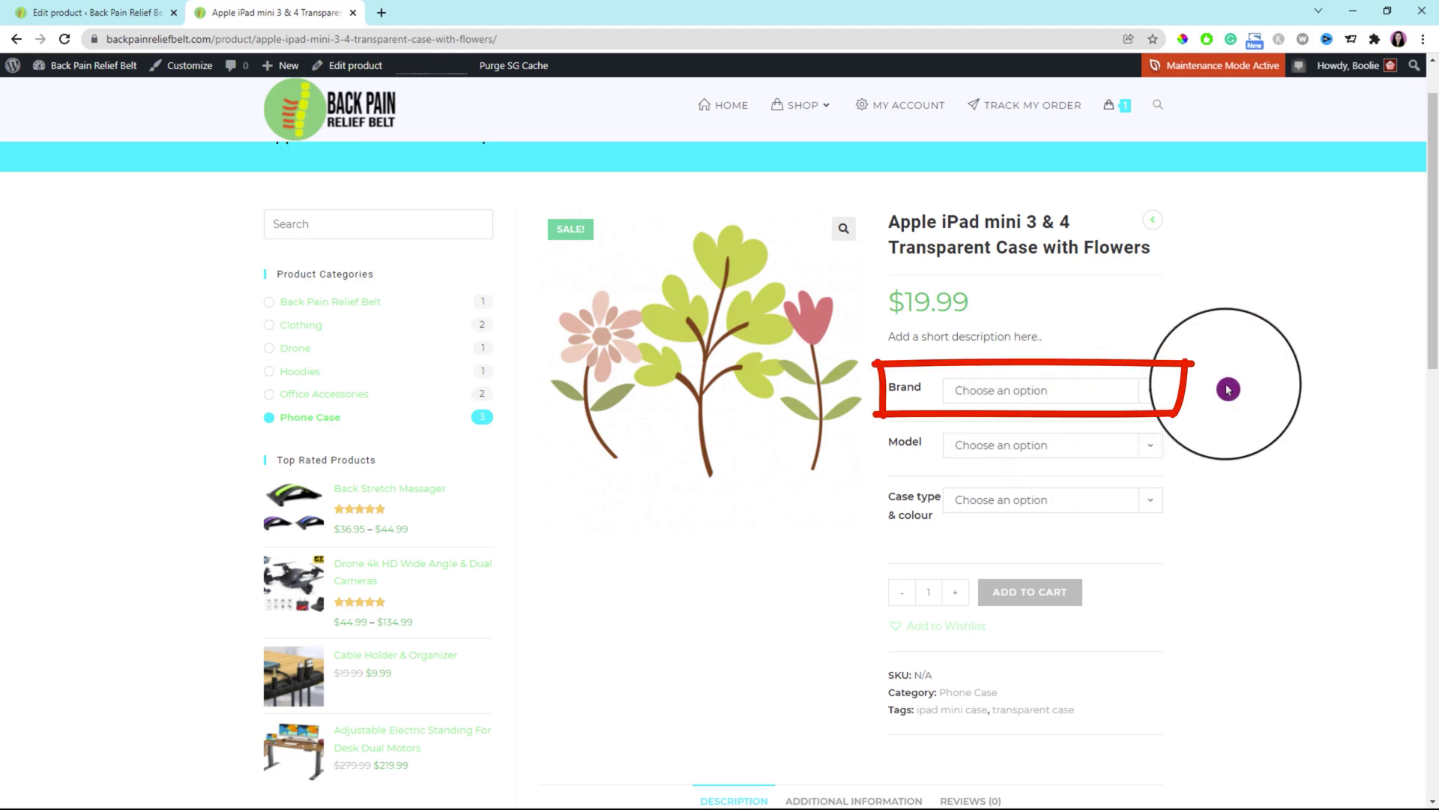
pyautogui.click(1159, 450)
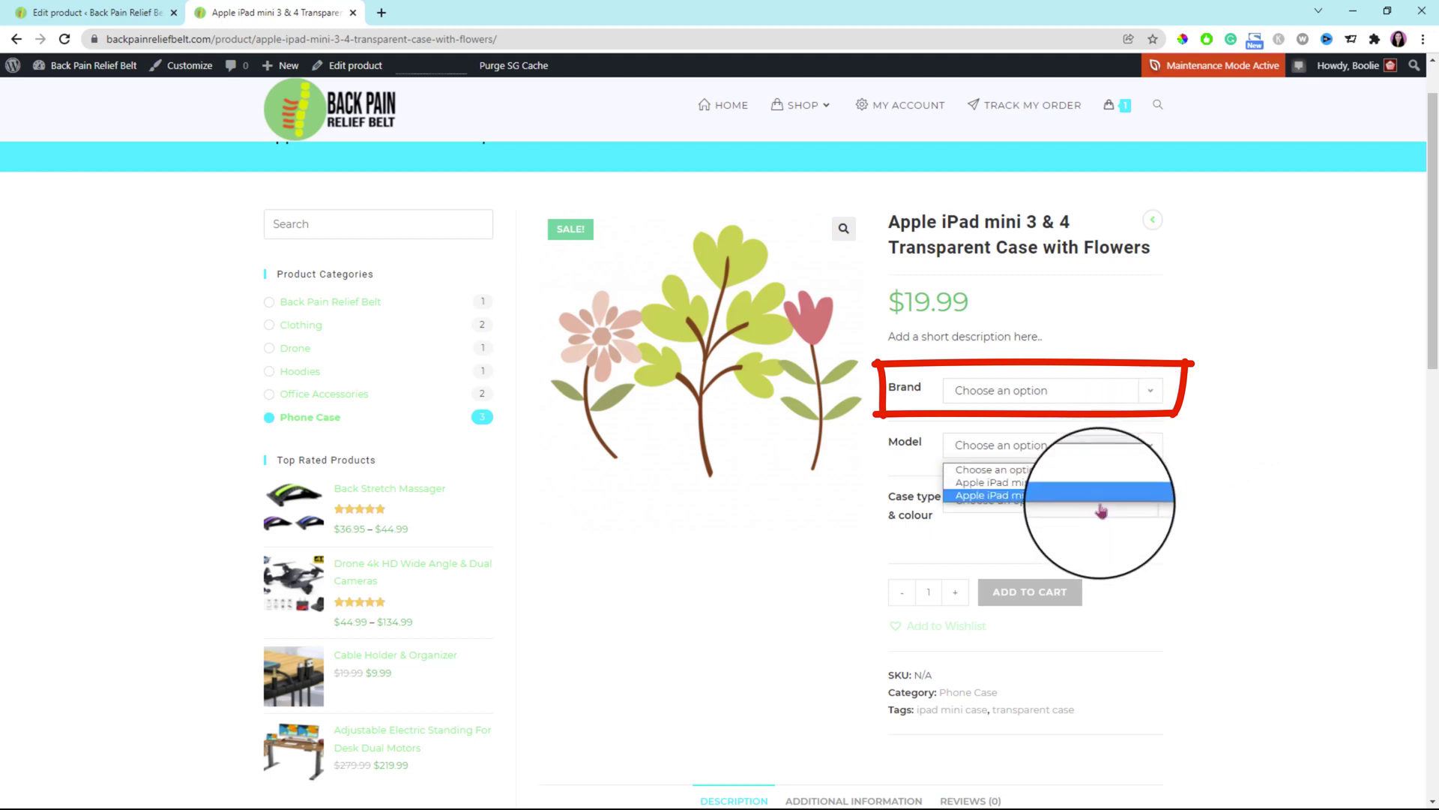
pyautogui.click(1279, 430)
pyautogui.click(1153, 504)
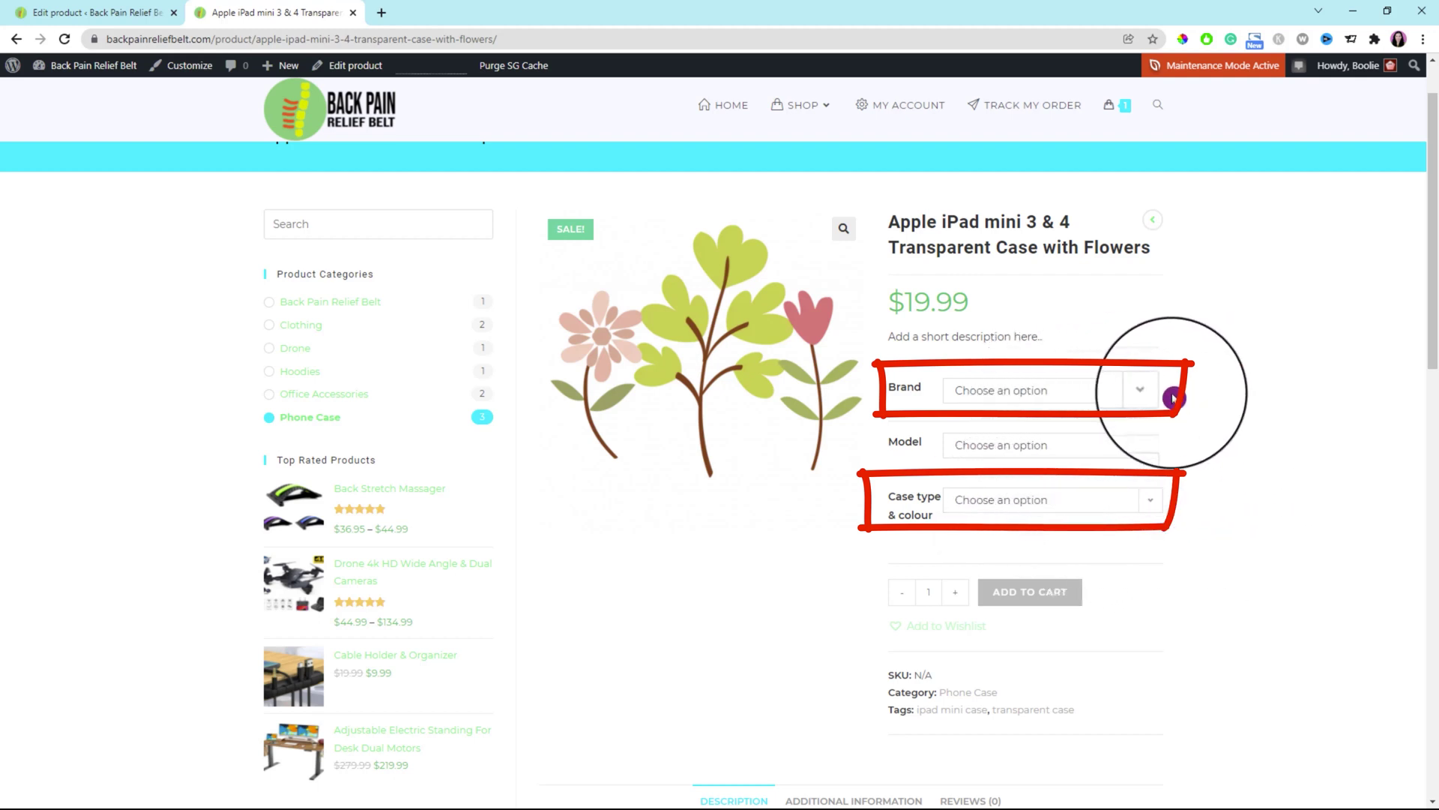
# Return to the product editor, stop using the Brand attribute for variations and save the attributes.
pyautogui.click(99, 12)
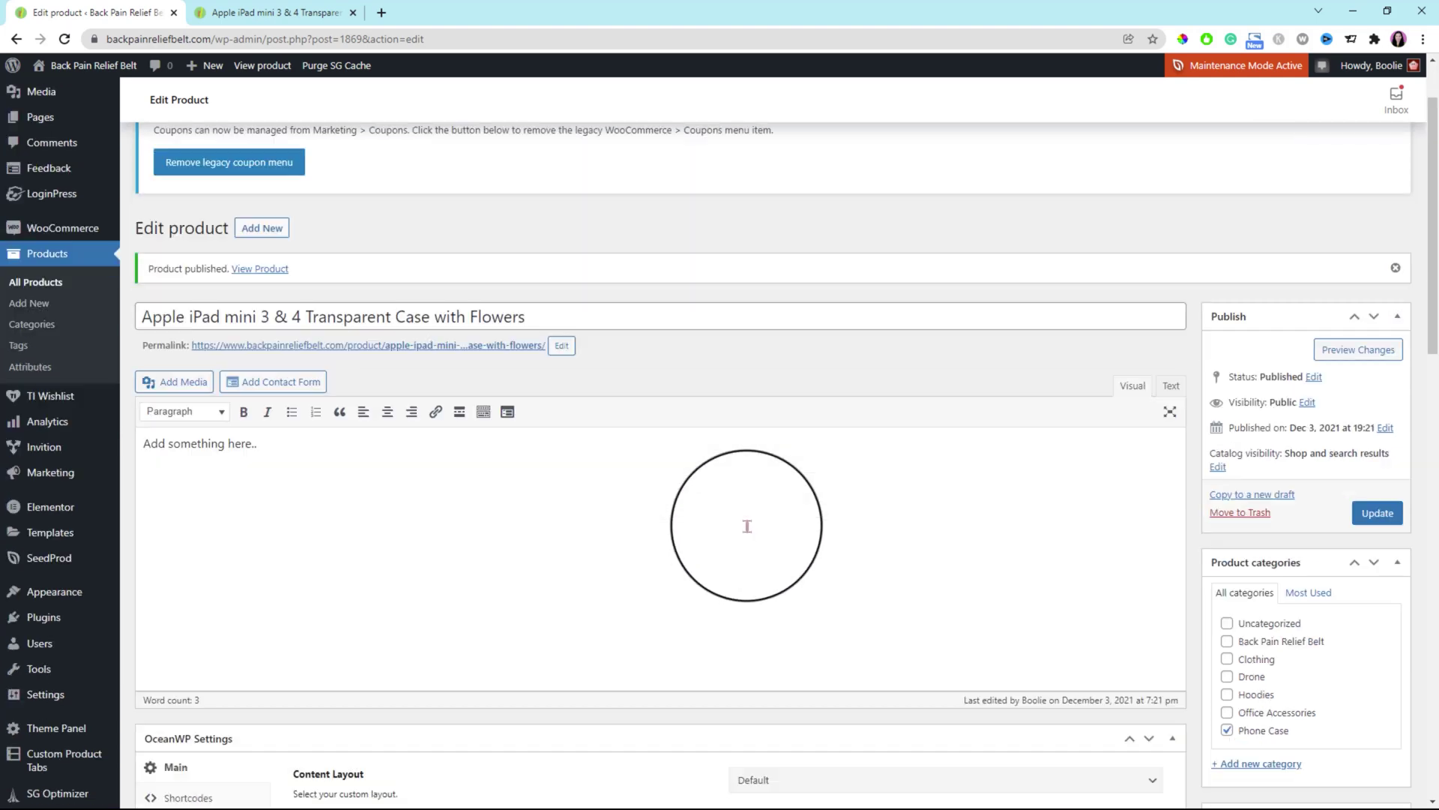
pyautogui.scroll(-12, 747, 525)
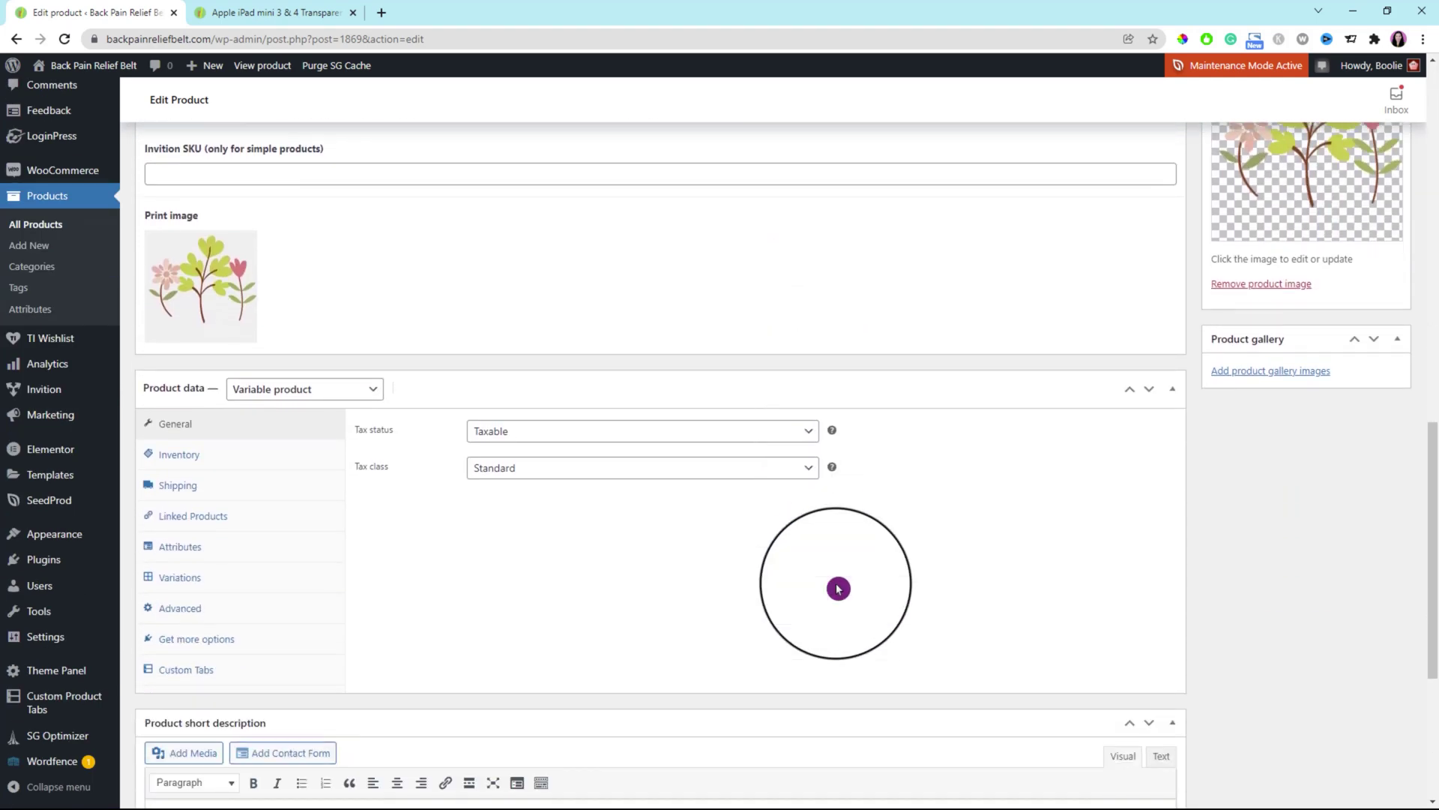
pyautogui.scroll(-2, 838, 588)
pyautogui.click(183, 401)
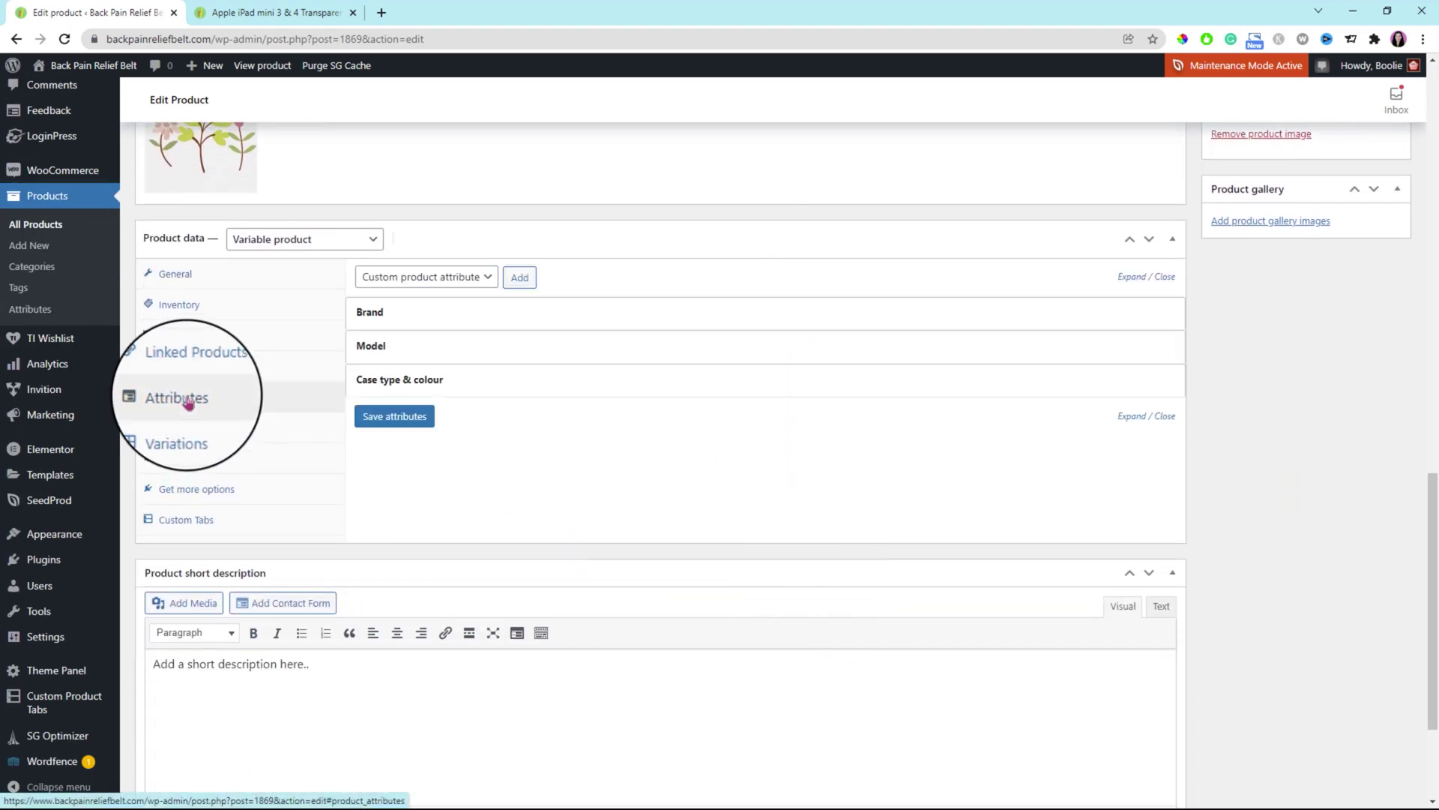
pyautogui.click(395, 424)
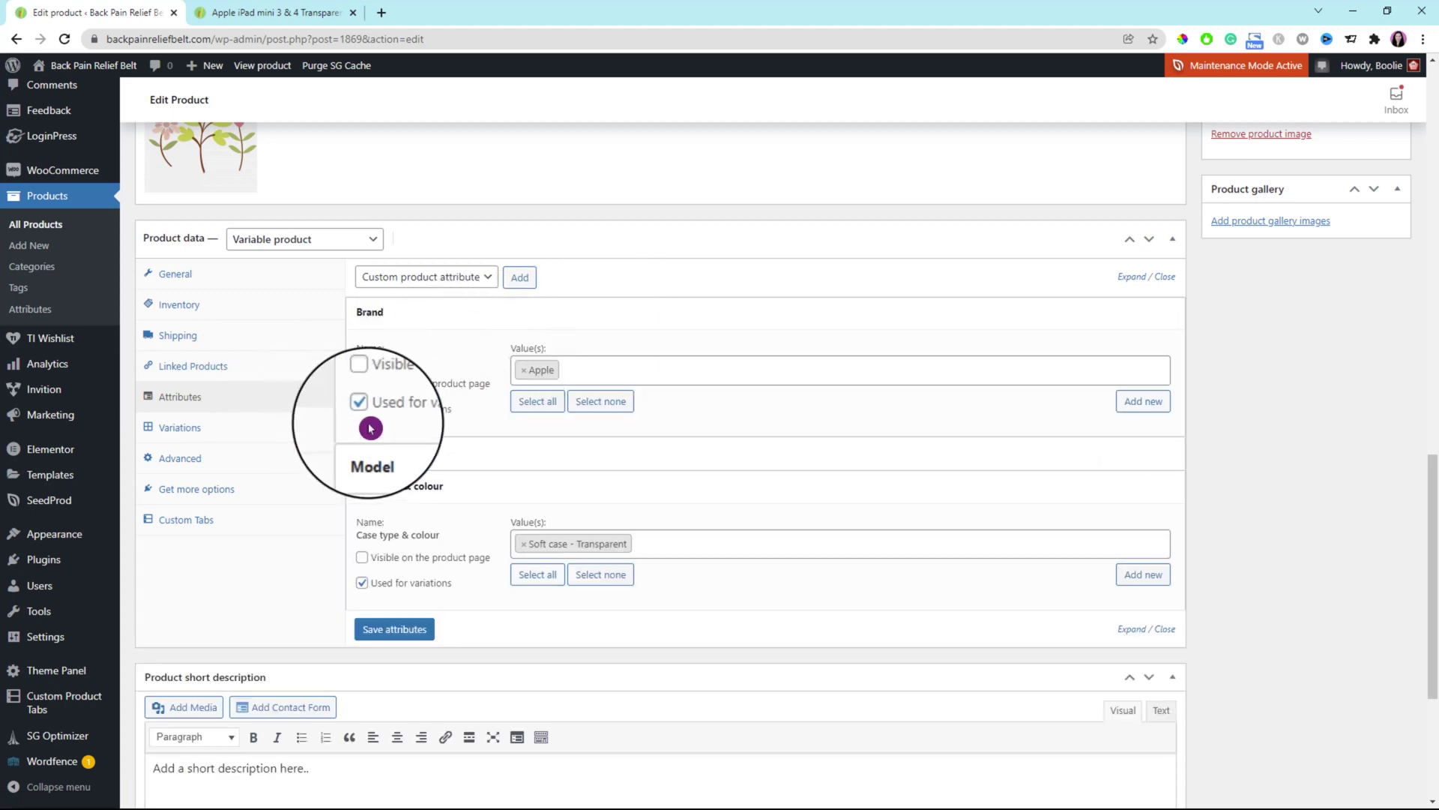
pyautogui.click(397, 450)
pyautogui.click(362, 408)
pyautogui.click(405, 528)
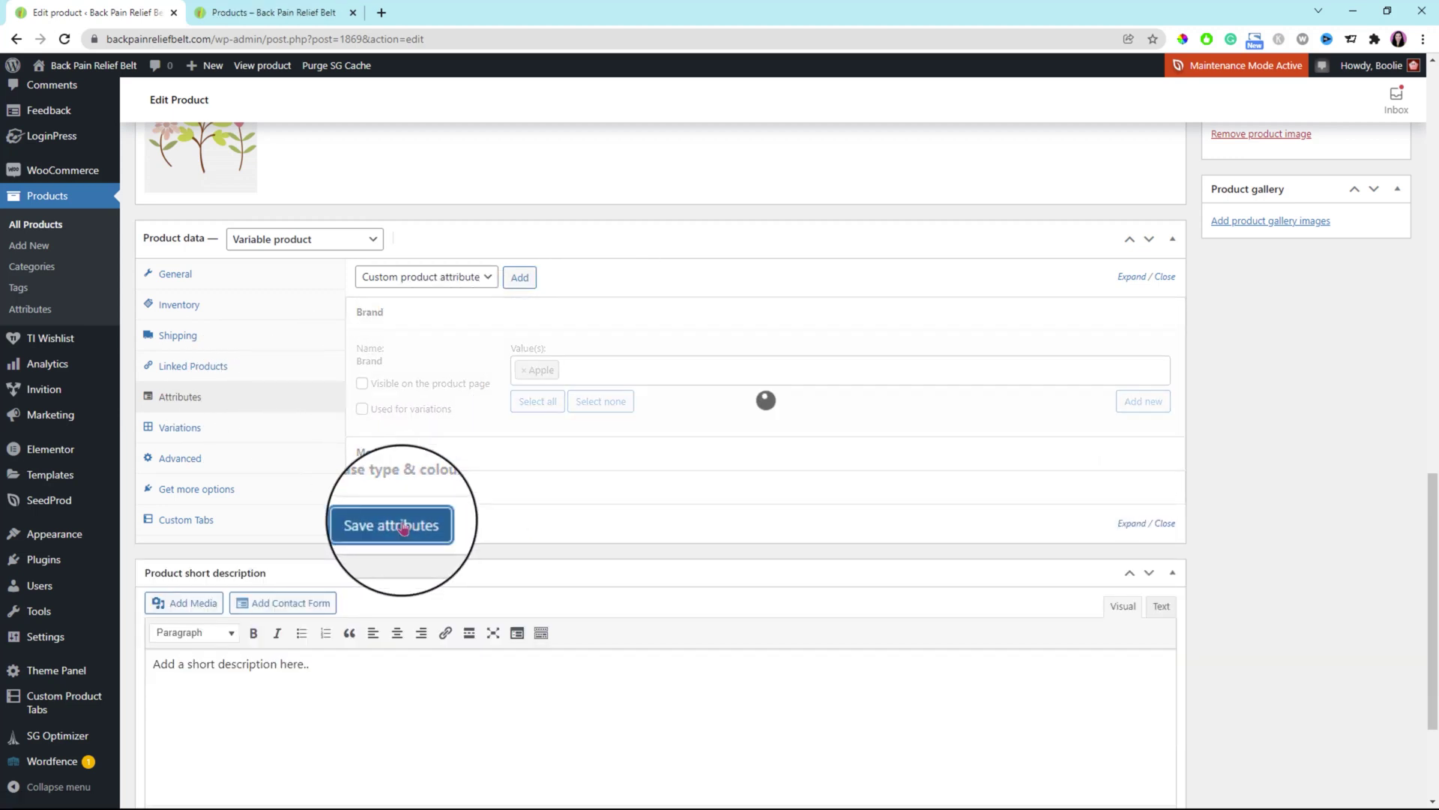
# Stop using the Case type & colour attribute for variations, save the attributes and update the product.
pyautogui.click(363, 380)
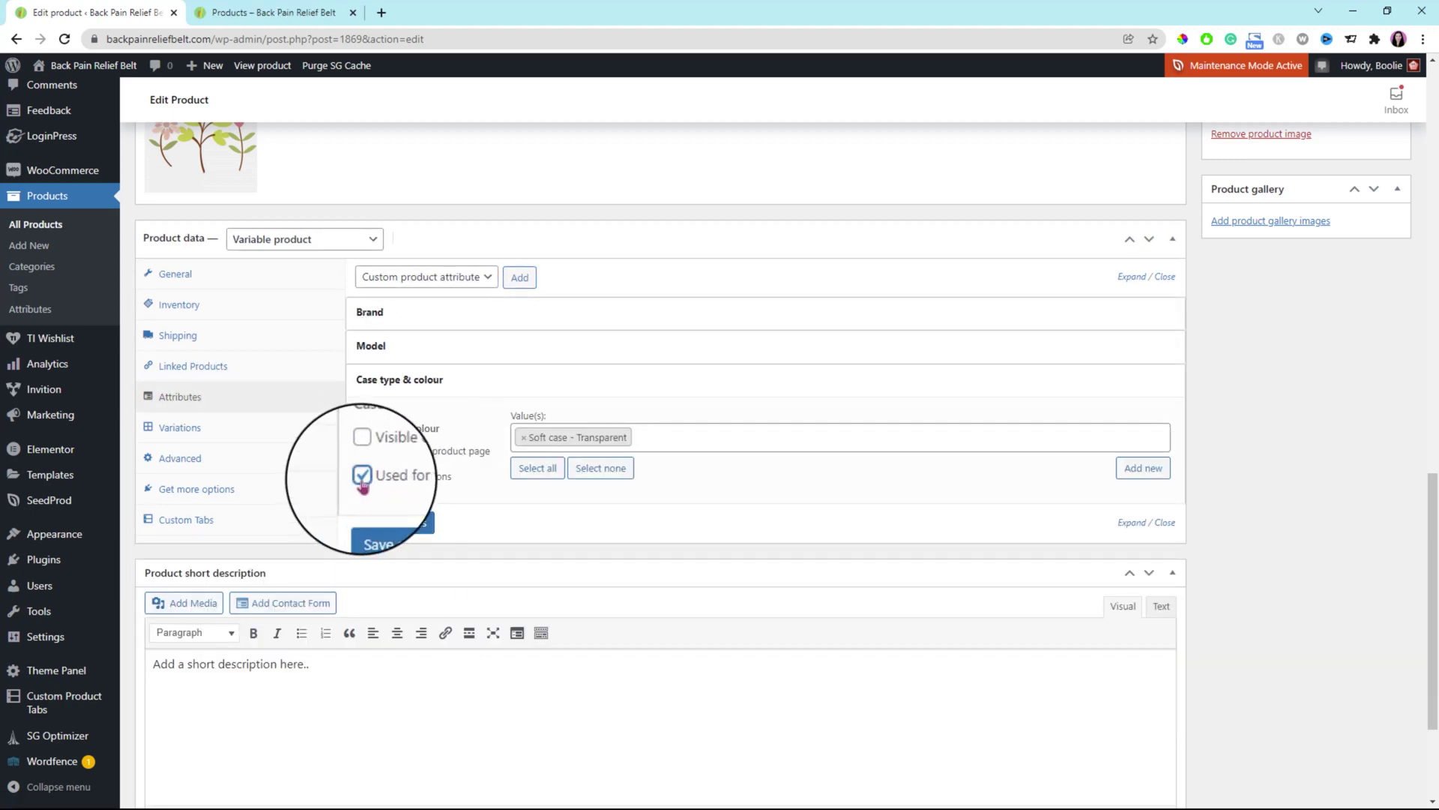
pyautogui.click(410, 529)
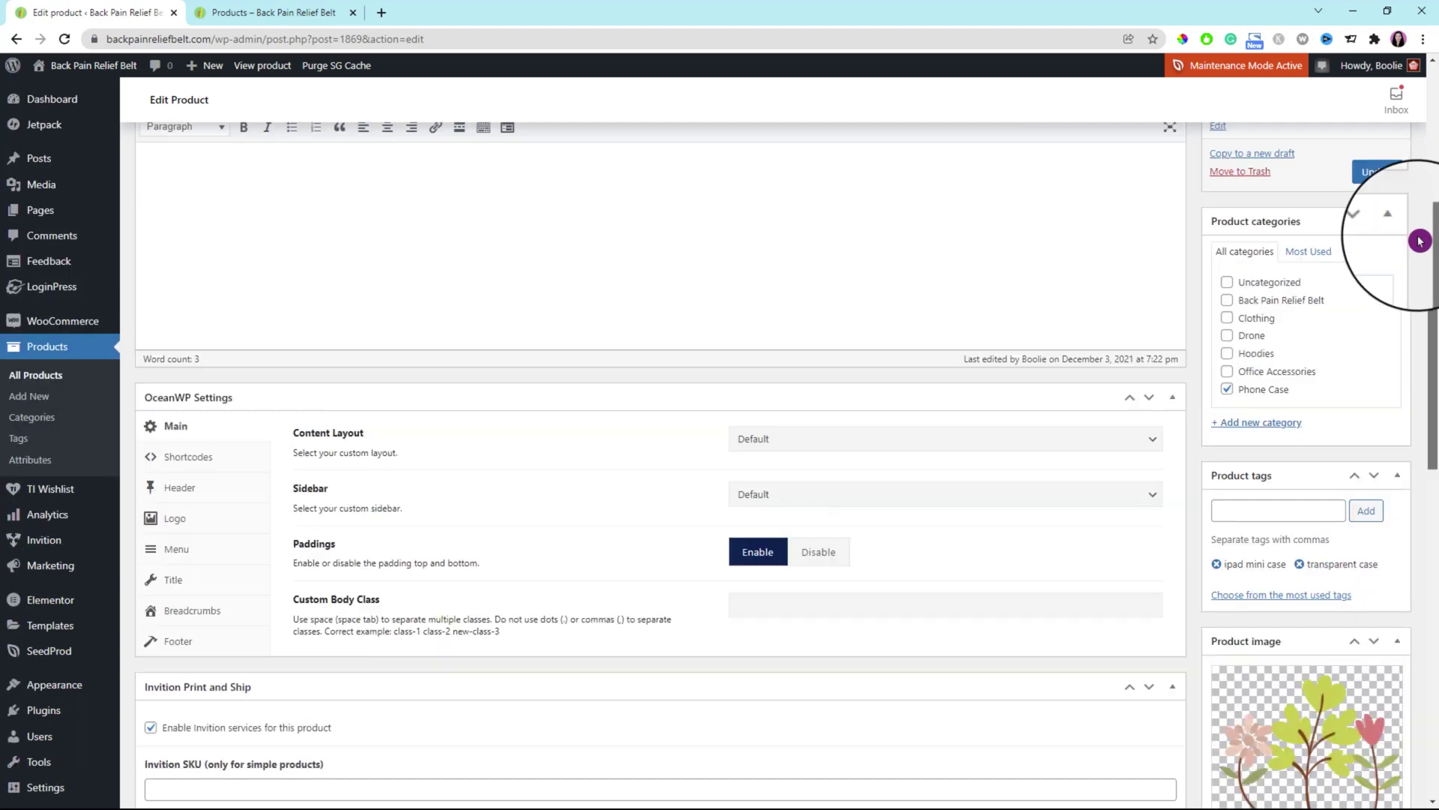
pyautogui.scroll(5, 1413, 222)
pyautogui.click(1371, 488)
# Open the updated iPad mini case product page in the live store and check its Model options.
pyautogui.click(277, 13)
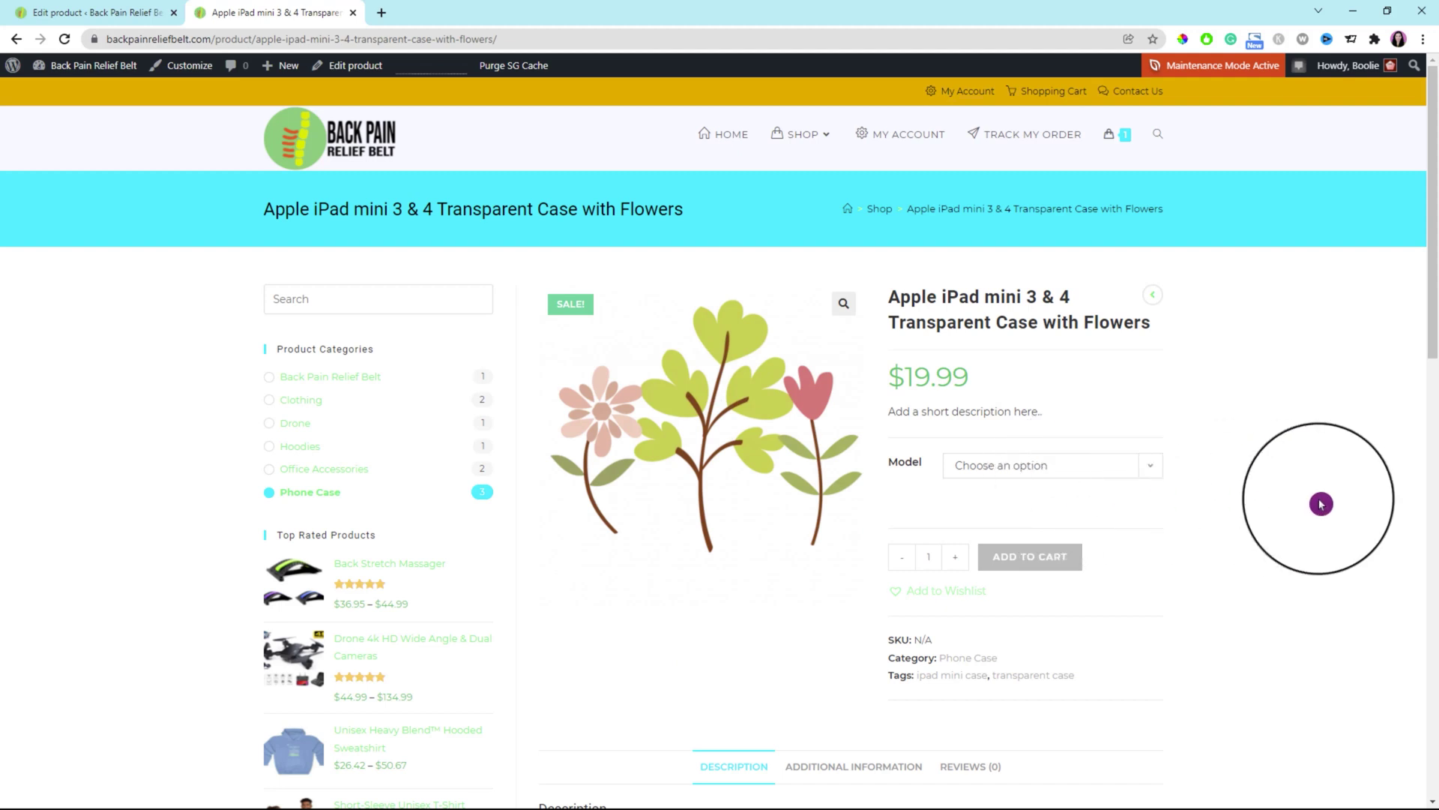
pyautogui.click(1149, 469)
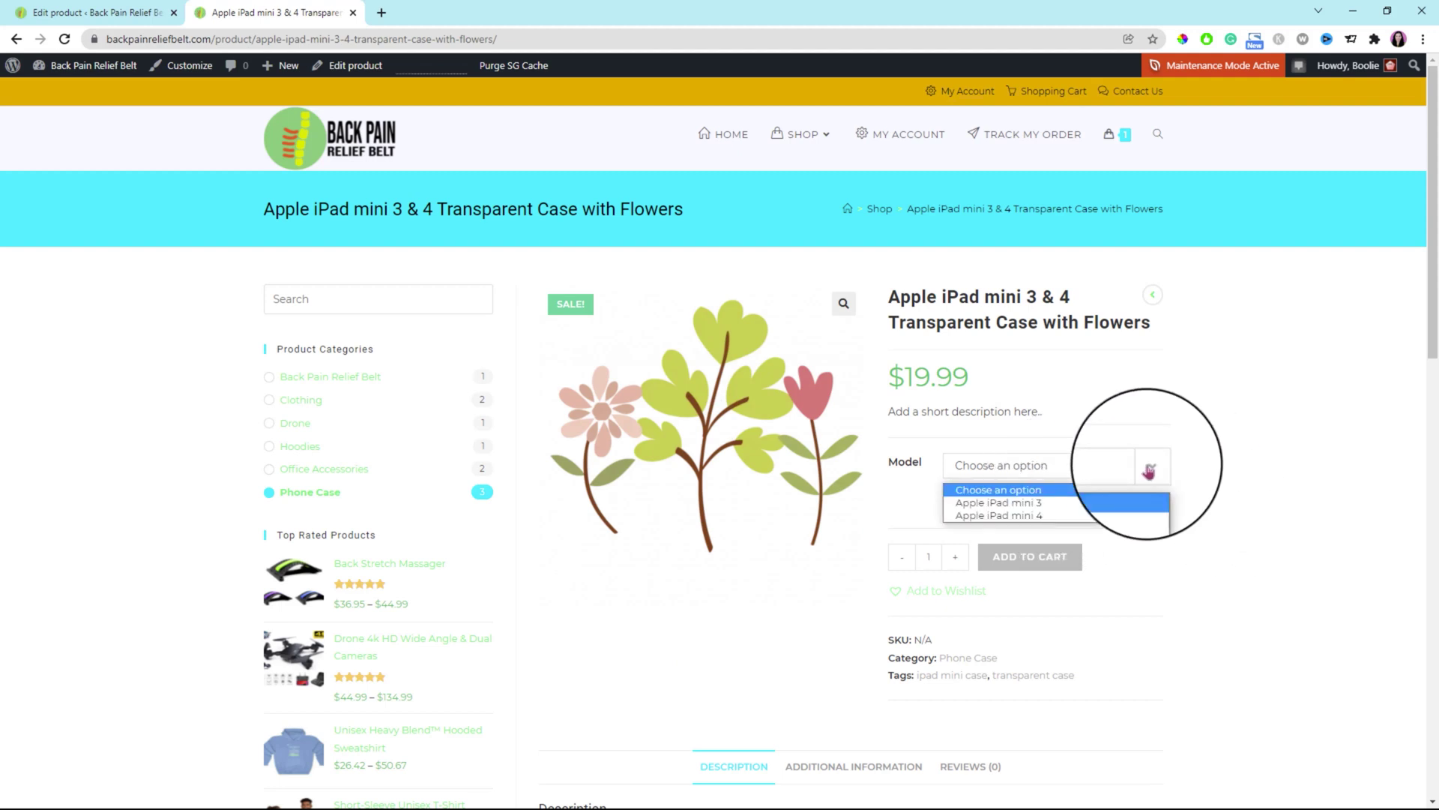
pyautogui.click(1212, 478)
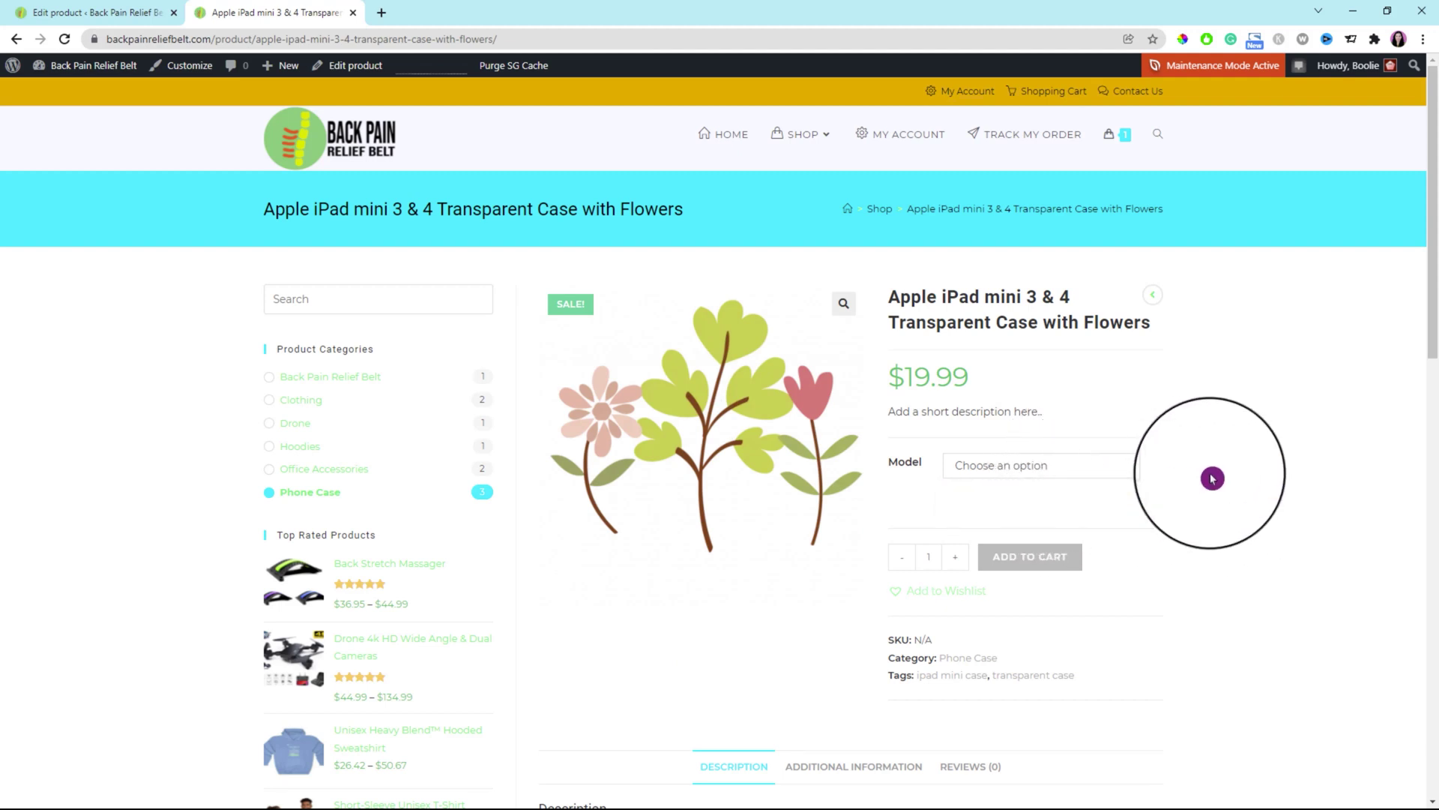
# Compare the prices of the Apple iPad mini 3 and mini 4 models, leave mini 4 selected and view the product's additional information.
pyautogui.click(1147, 469)
pyautogui.click(1053, 499)
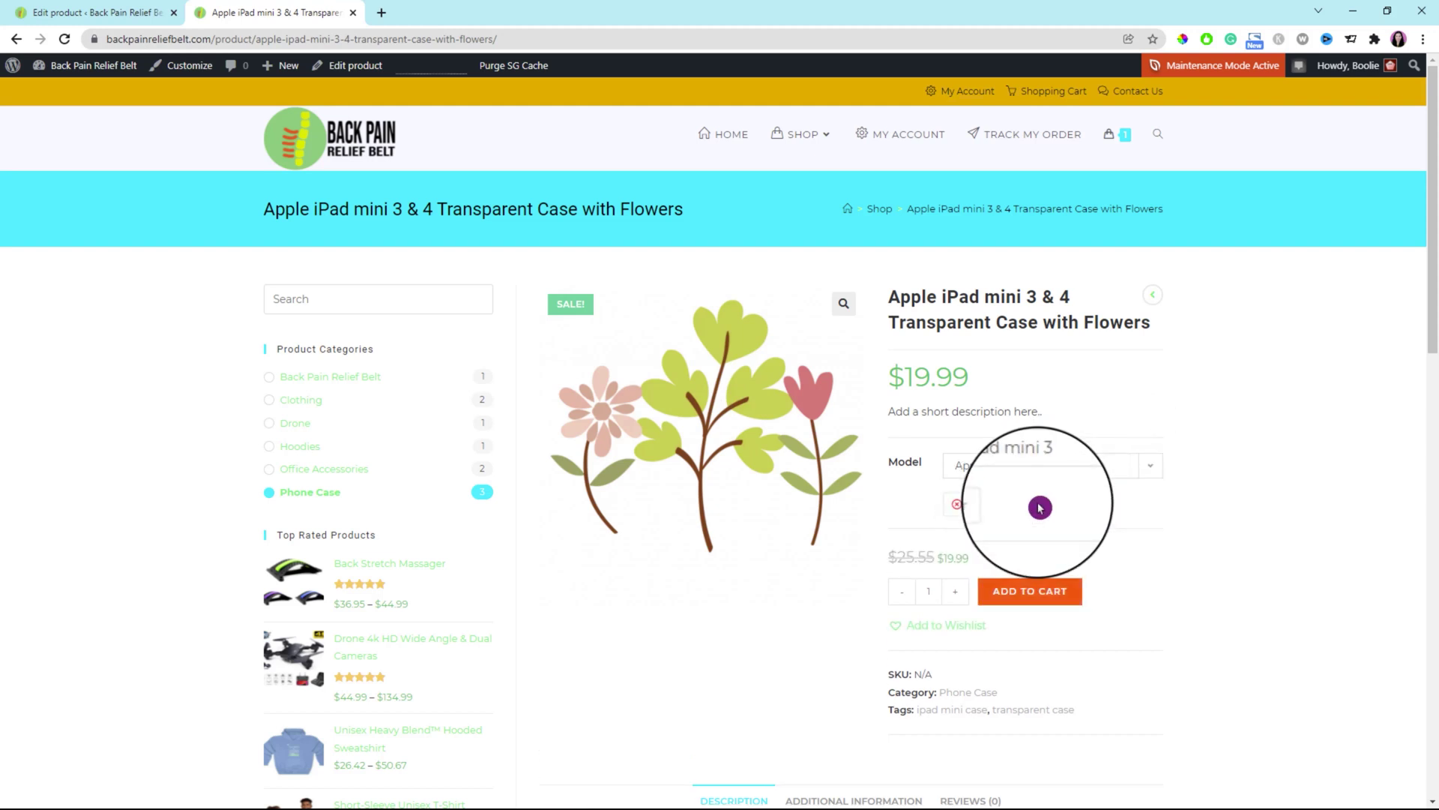
pyautogui.click(1152, 470)
pyautogui.click(1049, 516)
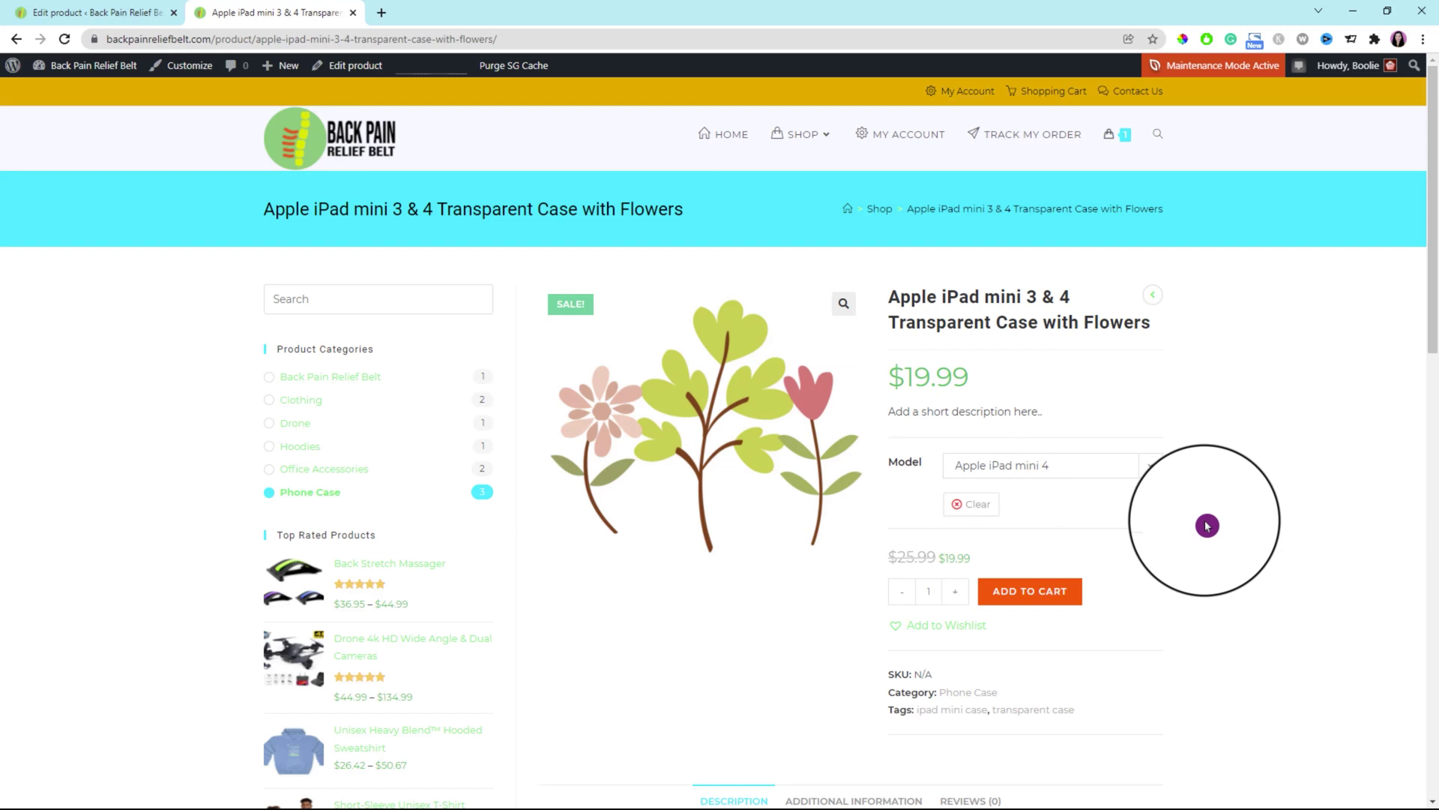
pyautogui.scroll(-3, 1207, 525)
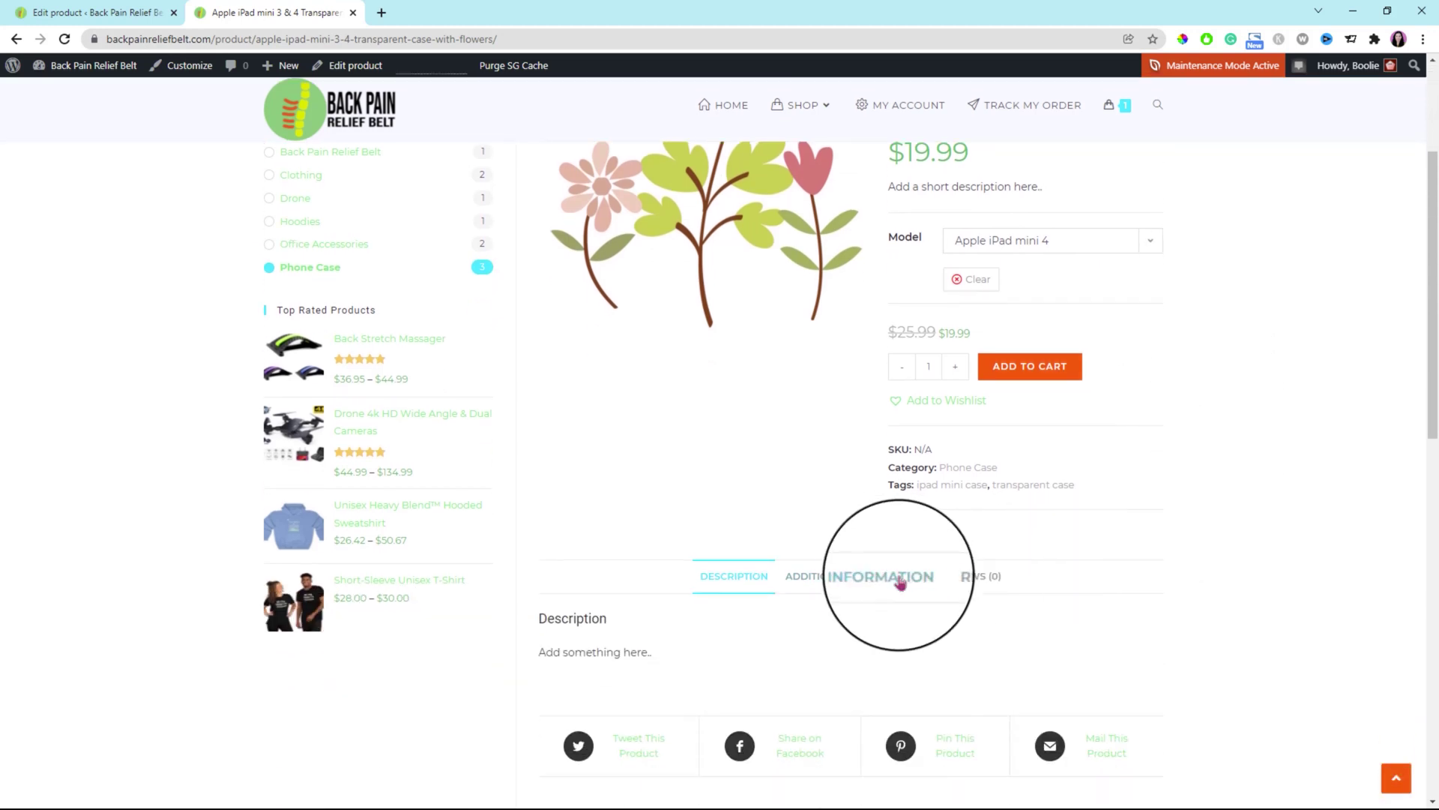
pyautogui.click(891, 578)
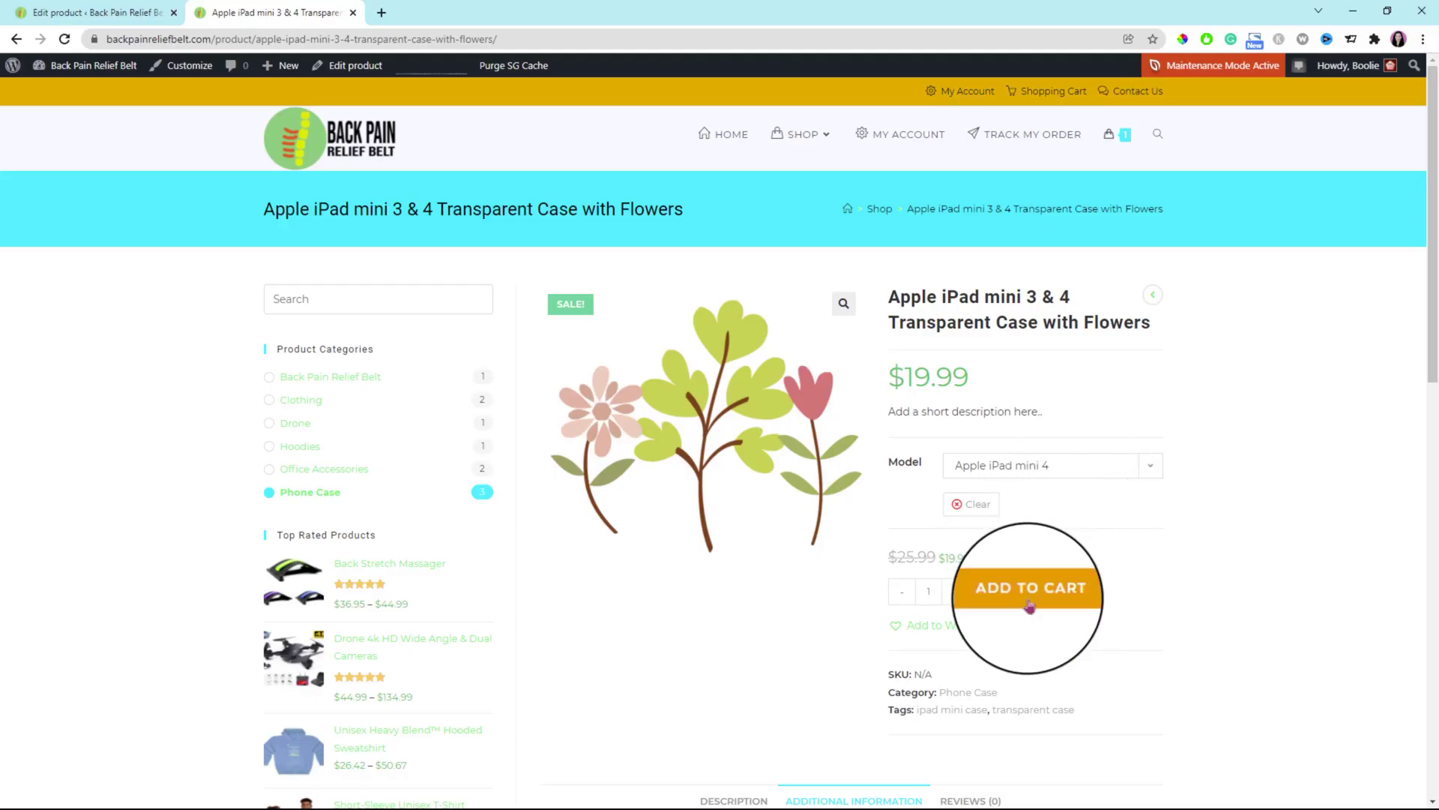
# Add the Apple iPad mini 4 case to the cart, open the cart and remove the adjustable electric standing desk.
pyautogui.click(1040, 597)
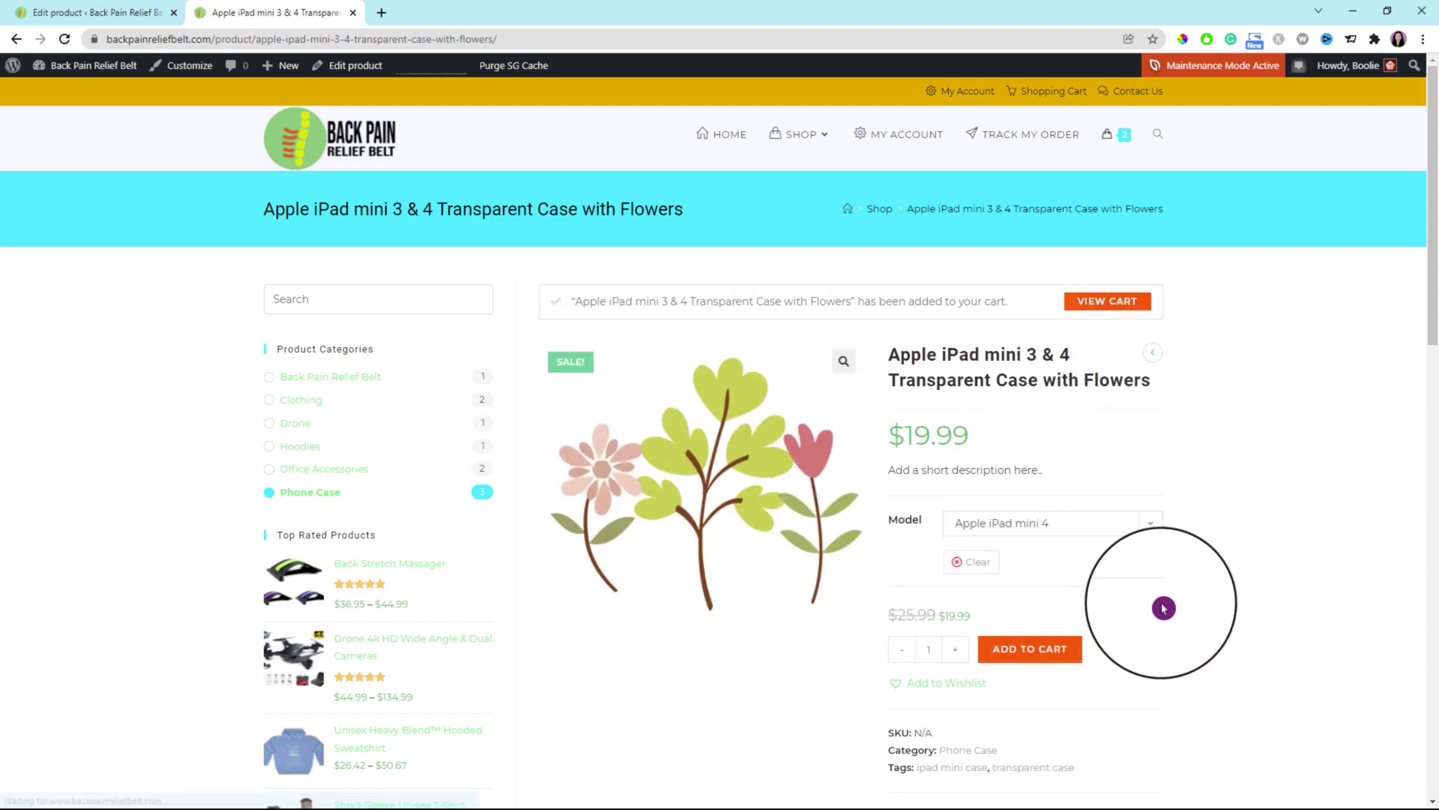
pyautogui.moveTo(1117, 138)
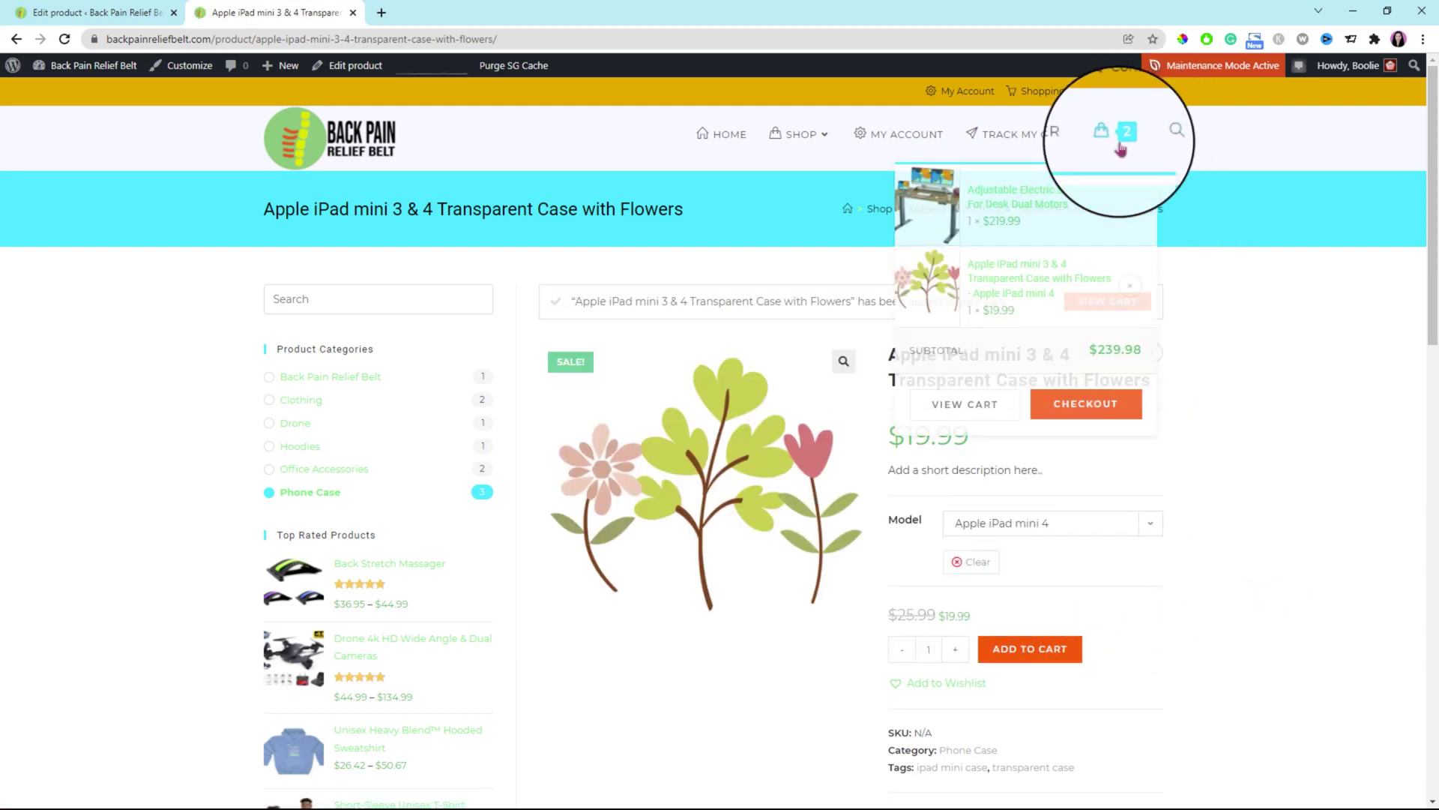
pyautogui.click(1115, 141)
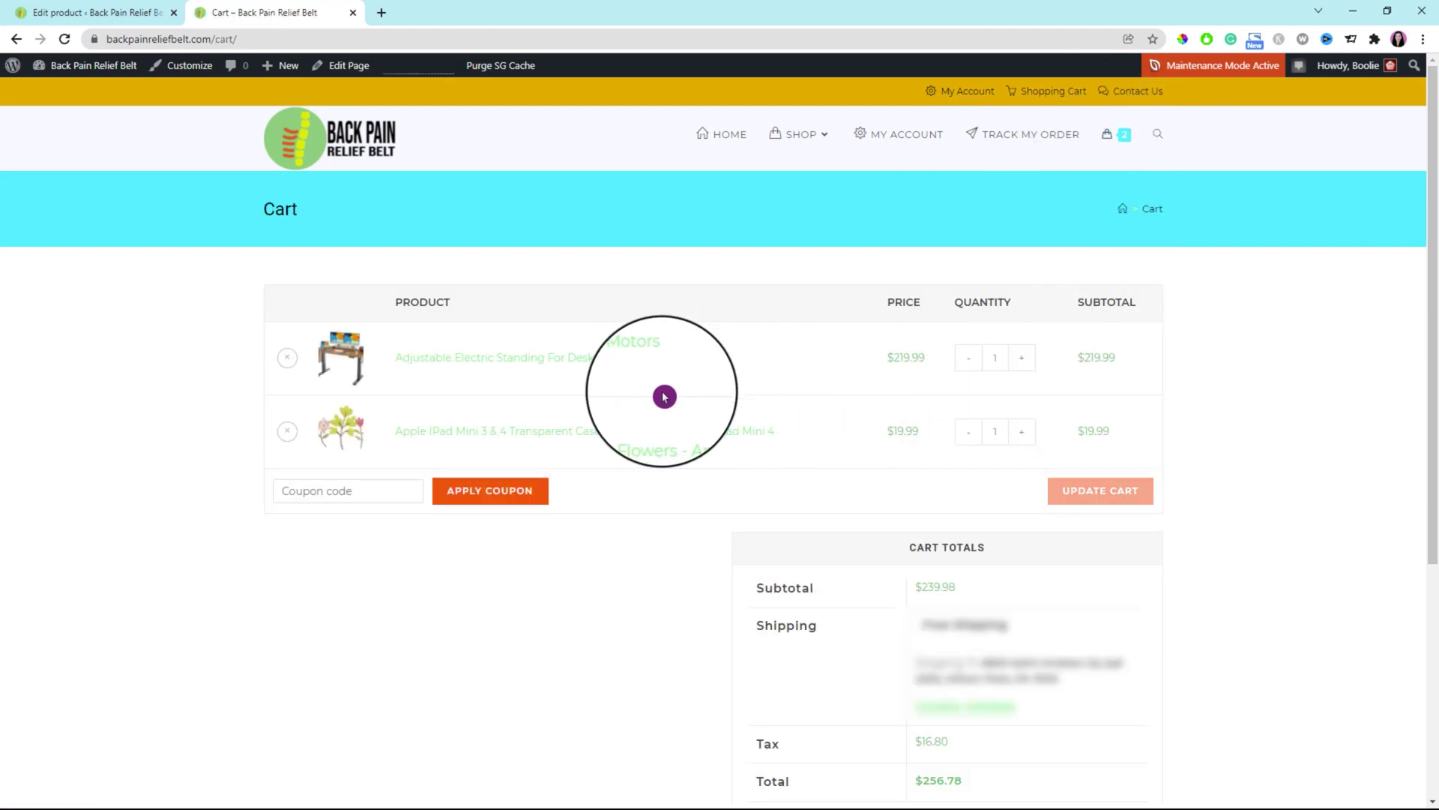
pyautogui.click(287, 360)
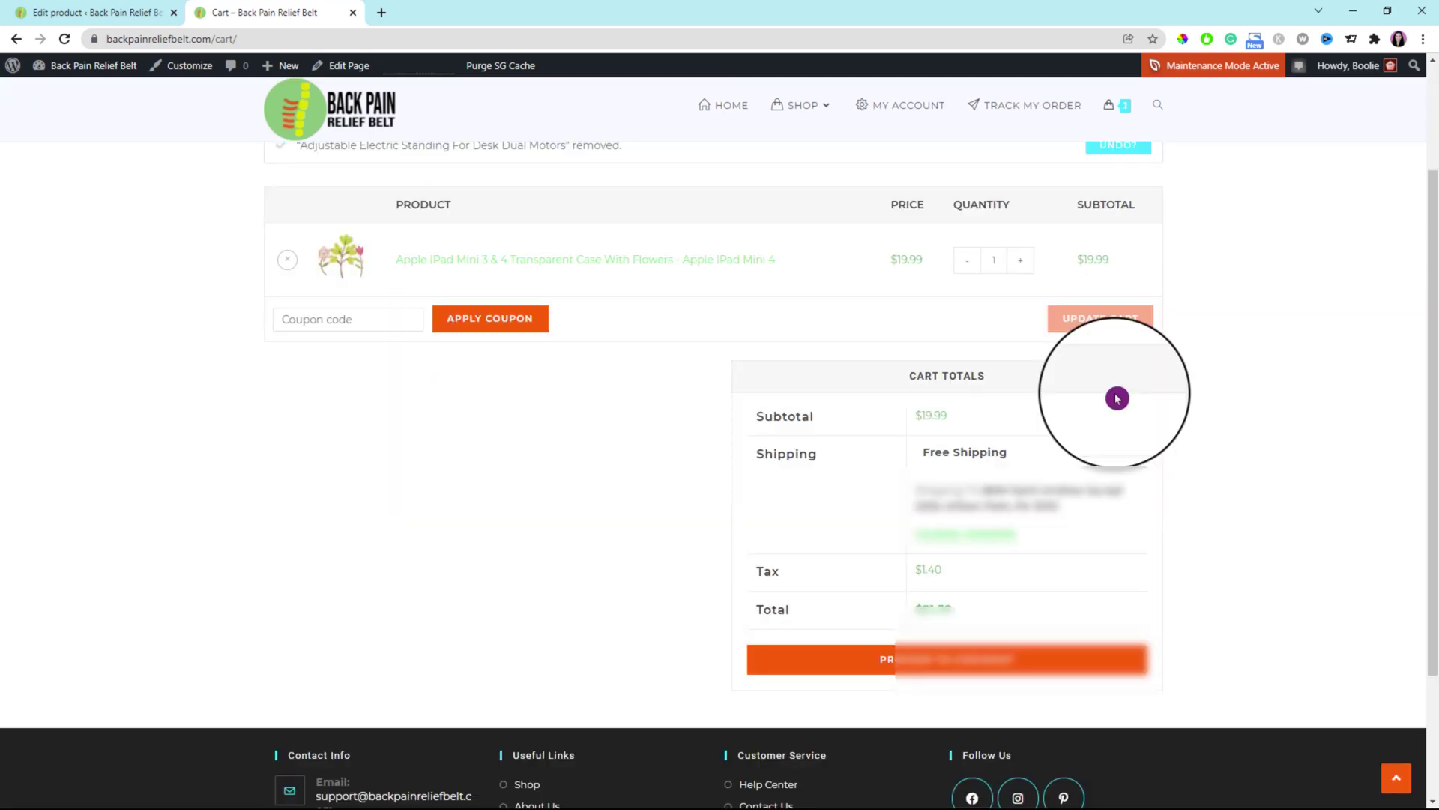